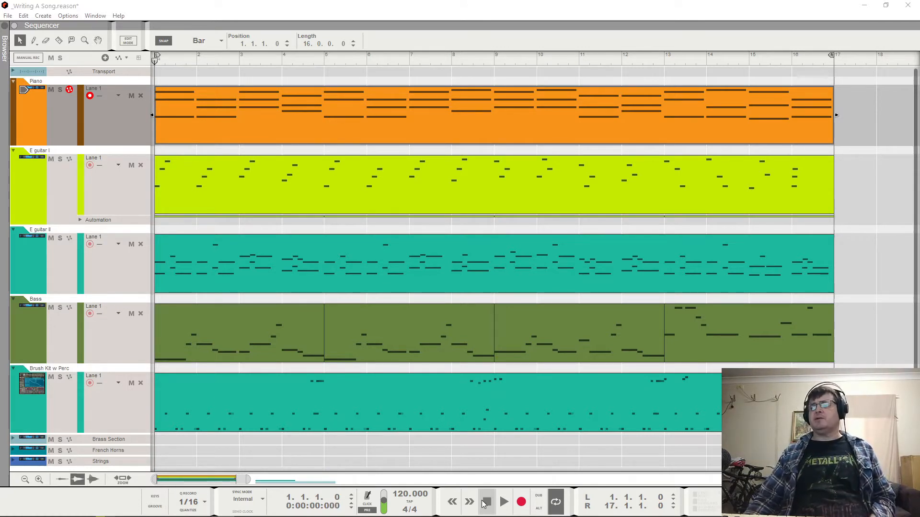
Step: Play back the full arrangement, stop it and return the playhead to bar 1
click(504, 502)
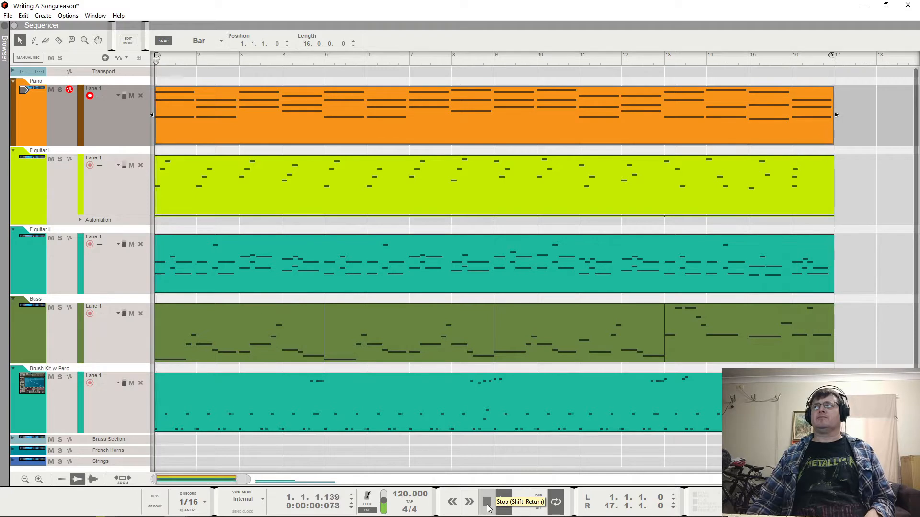
click(487, 502)
click(487, 502)
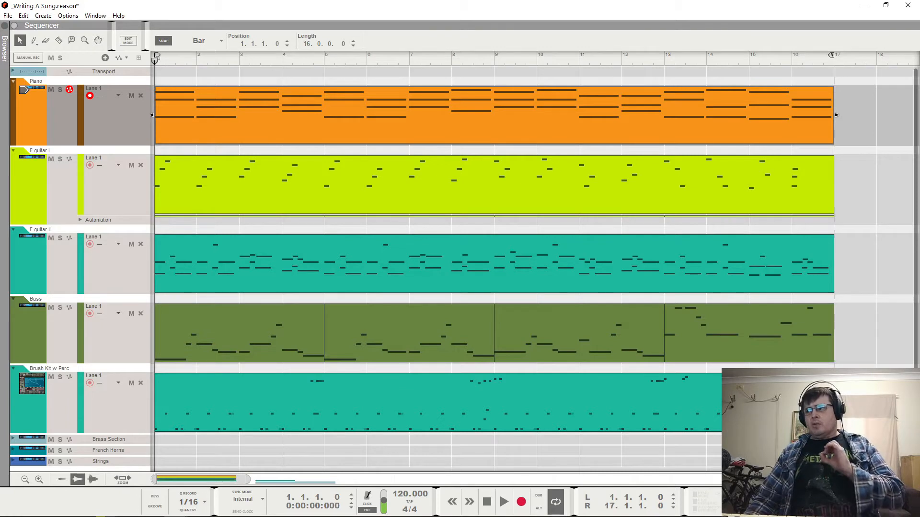
Step: Solo the Brush Kit w Perc track, add the Bass track to the solo, and audition them from bar 1
mouse_move(856, 362)
mouse_down()
mouse_move(628, 352)
mouse_move(302, 214)
mouse_move(253, 213)
mouse_up()
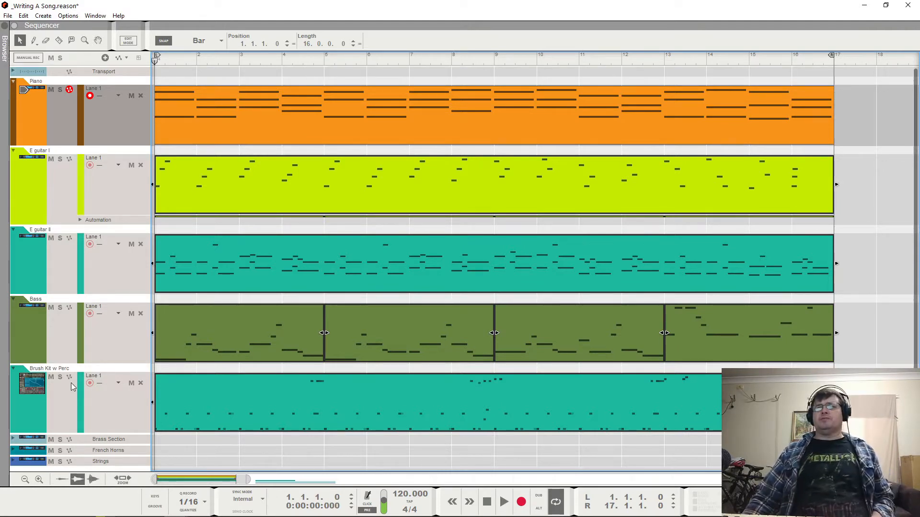
click(60, 377)
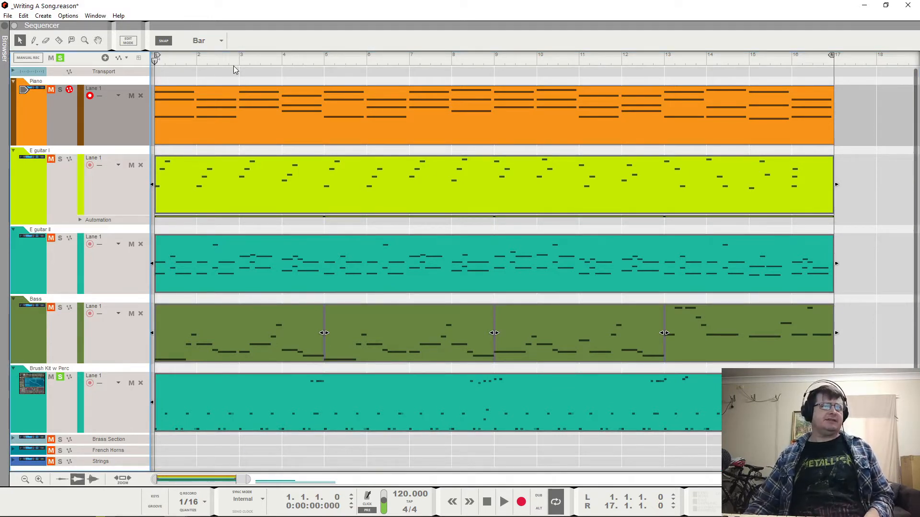
key(space)
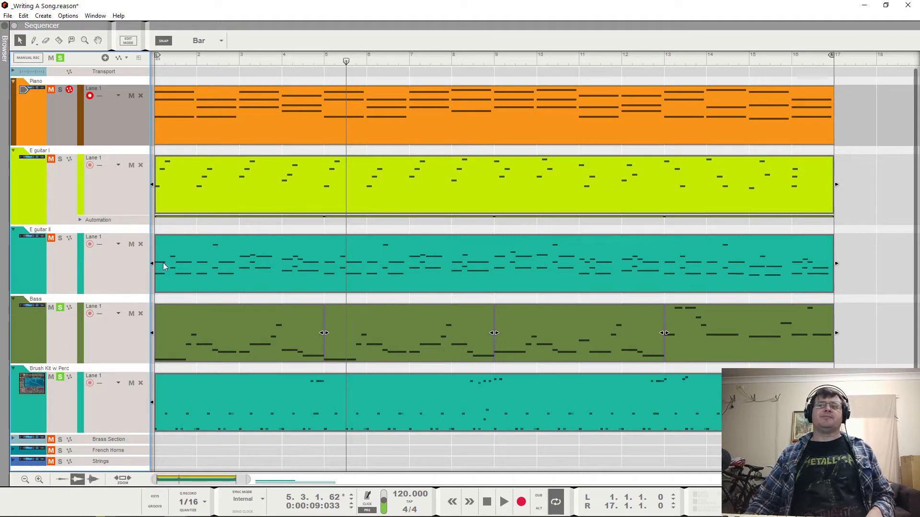
key(ctrl+a)
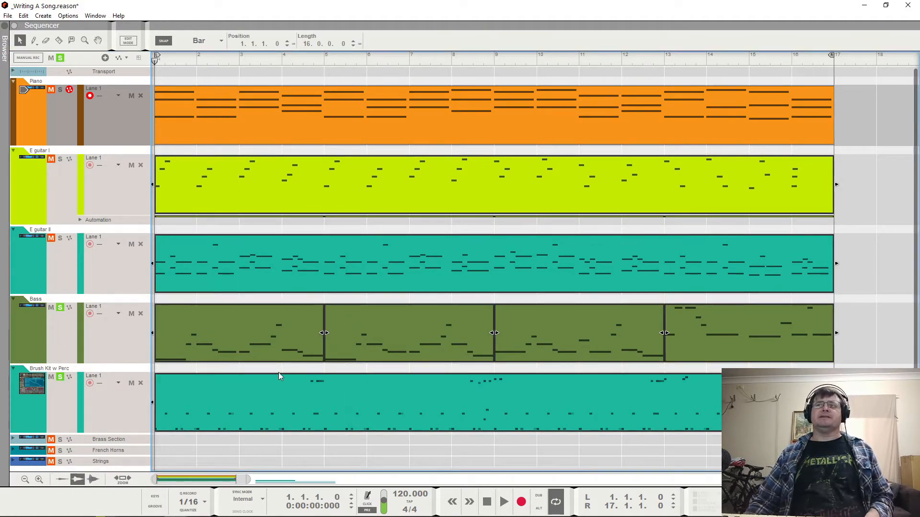
key(space)
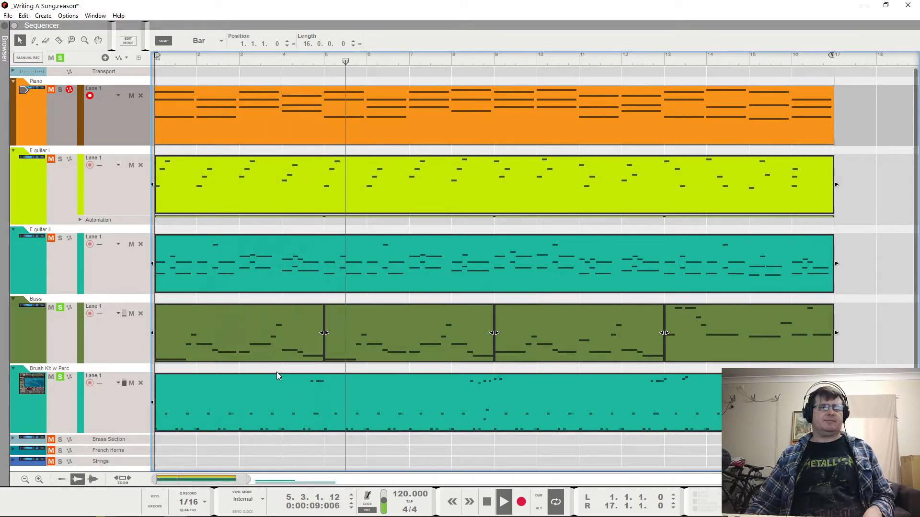
key(space)
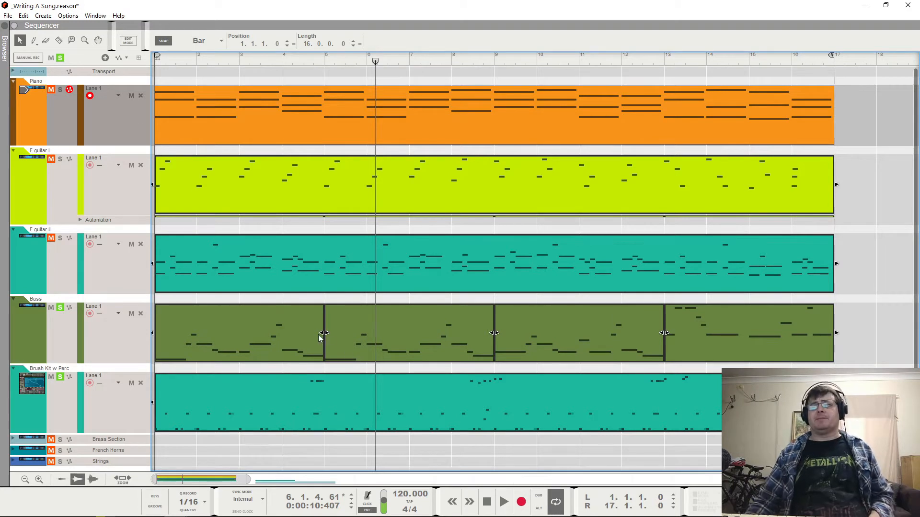
Step: Clear the solos, mute the Bass and Brush Kit w Perc tracks, and play the remaining tracks from bar 1
click(61, 307)
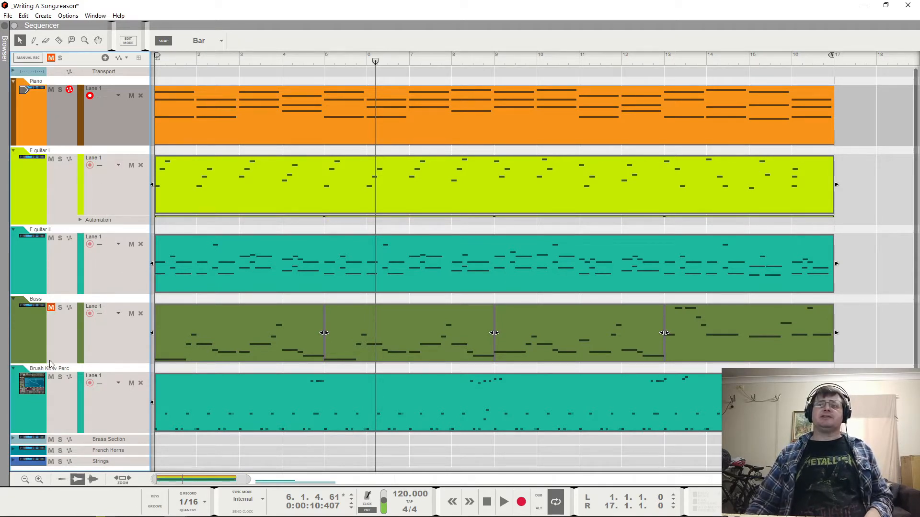
click(51, 377)
click(159, 62)
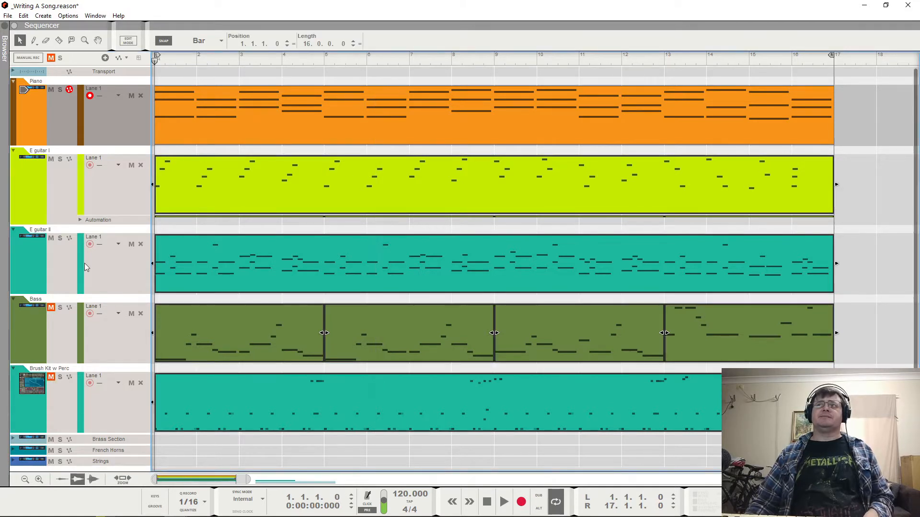
key(space)
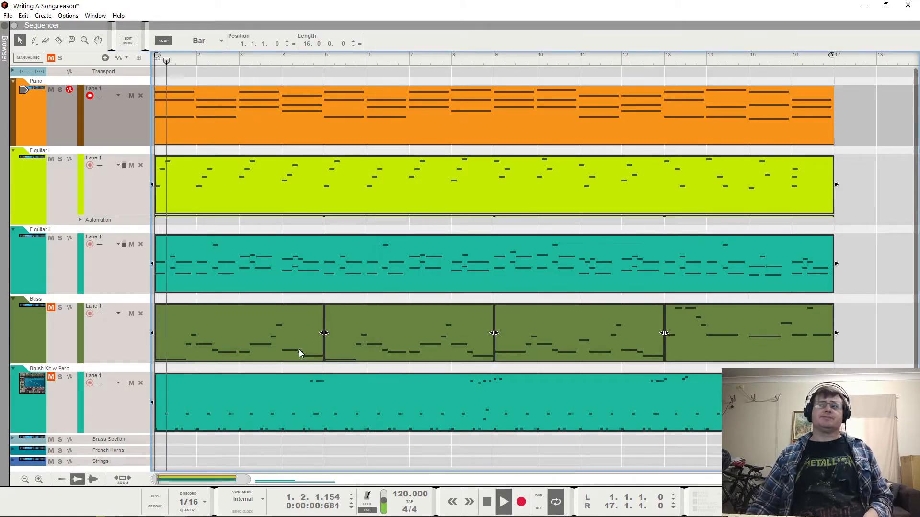
Step: Mute both E guitar tracks and audition the Piano track alone from bar 1
click(50, 238)
click(51, 159)
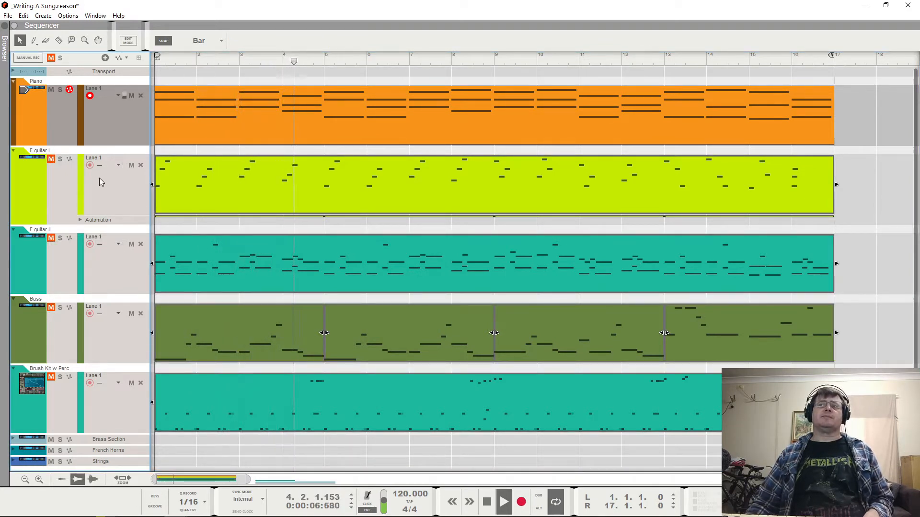
key(space)
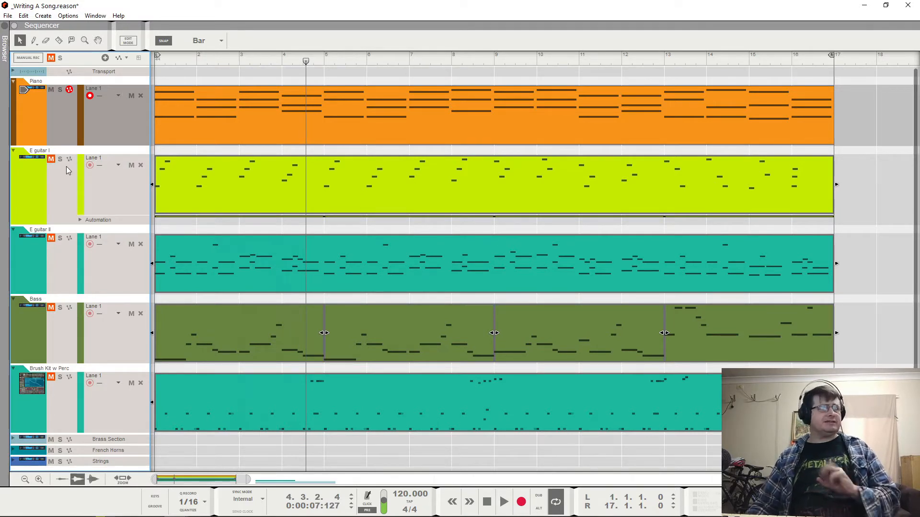
click(163, 59)
key(ctrl+a)
key(space)
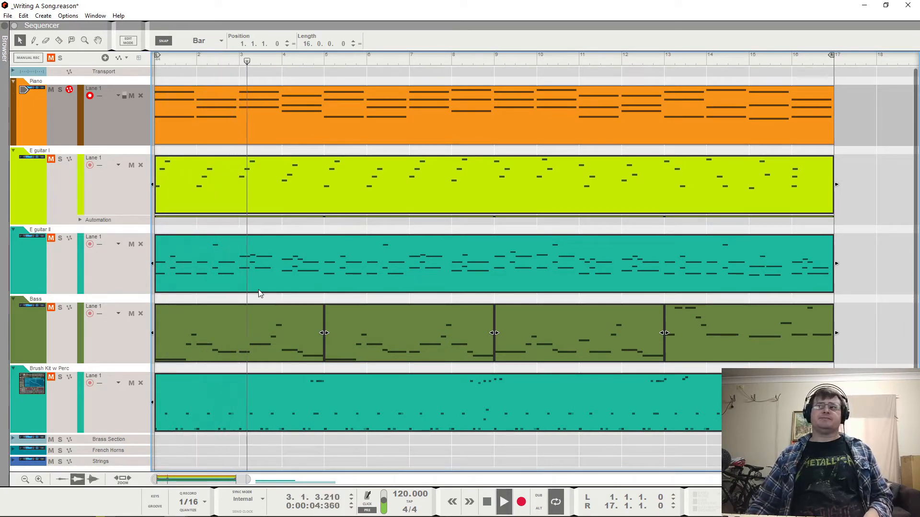
key(space)
Step: Mute the Piano track, unmute E guitar I, and audition that guitar part from bar 1
click(52, 103)
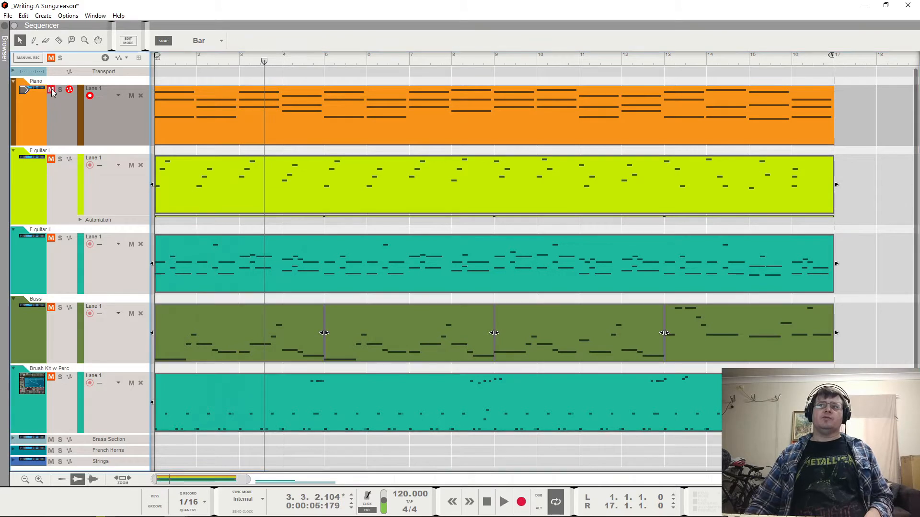
click(51, 90)
click(51, 159)
key(Home)
key(ctrl+a)
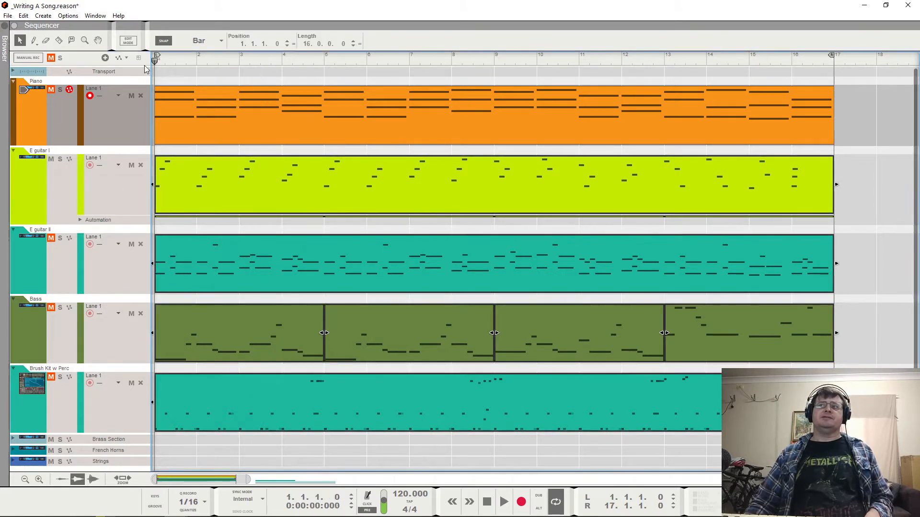
key(space)
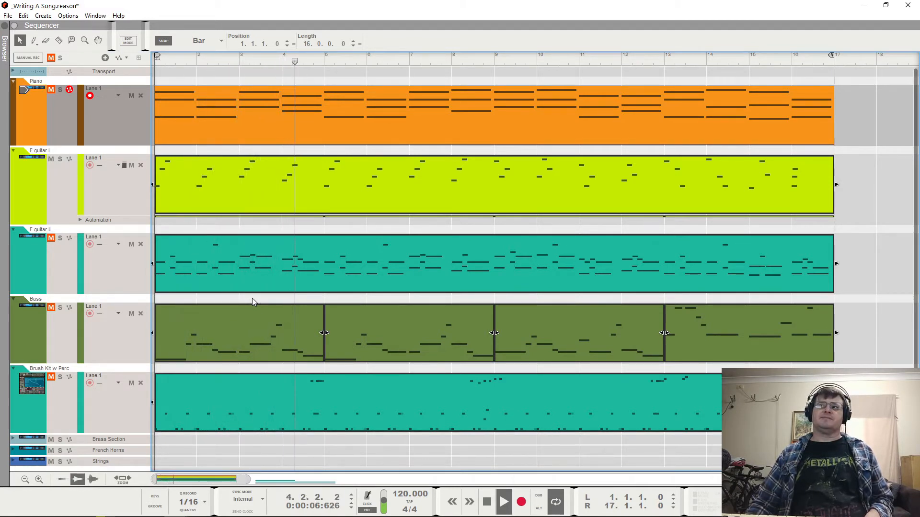
key(space)
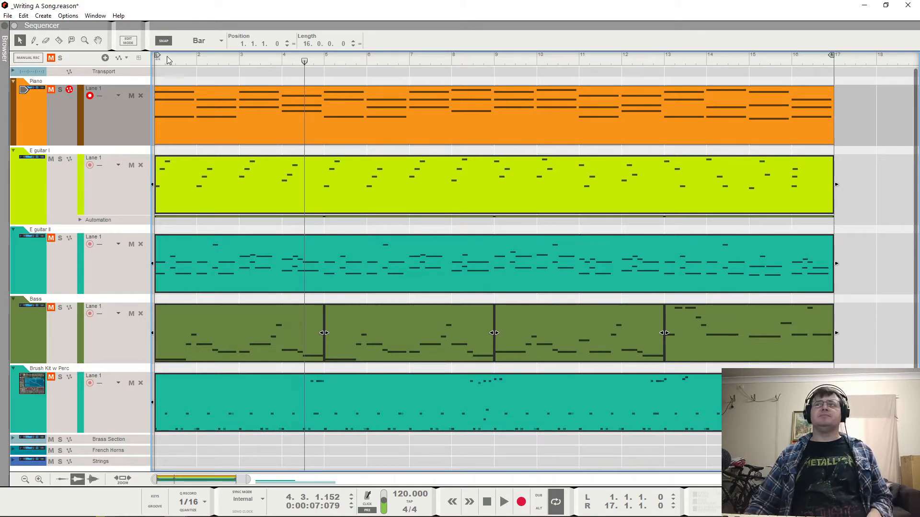
Step: Mute E guitar I, unmute E guitar II, and audition the second guitar part from bar 1
key(Home)
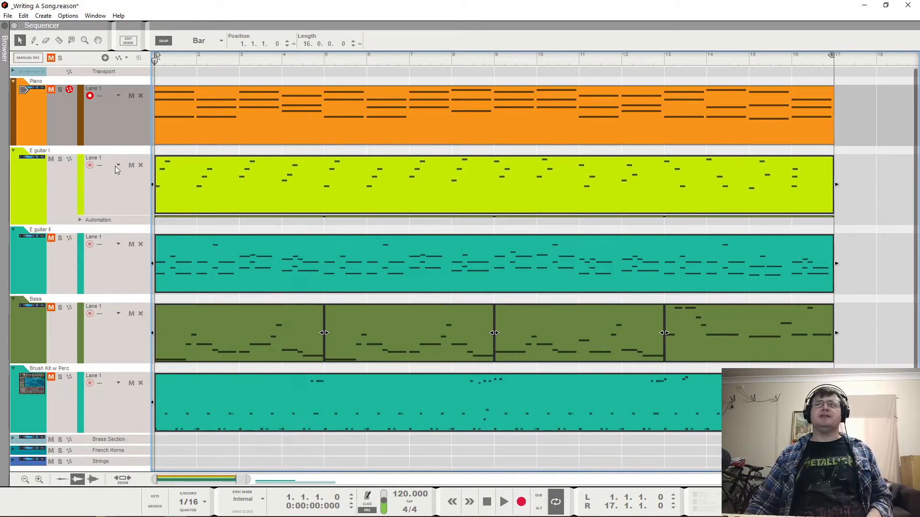
click(51, 159)
click(51, 238)
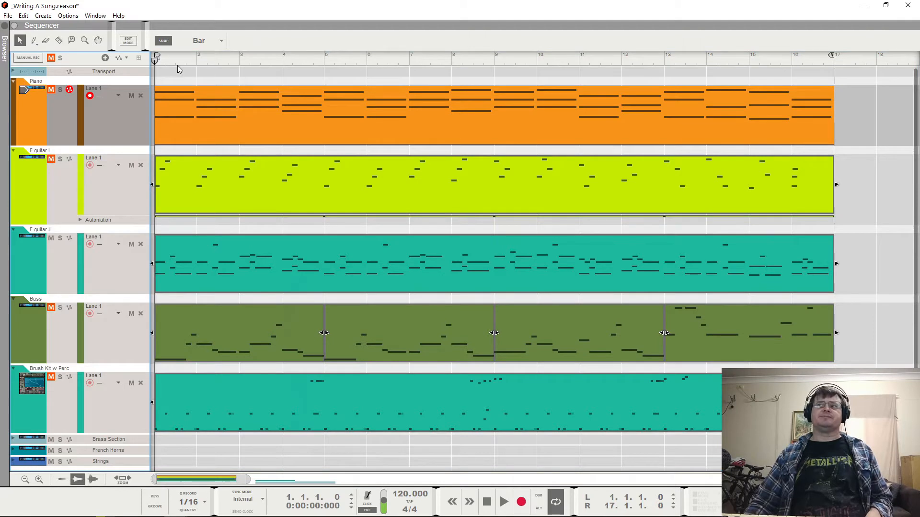
key(space)
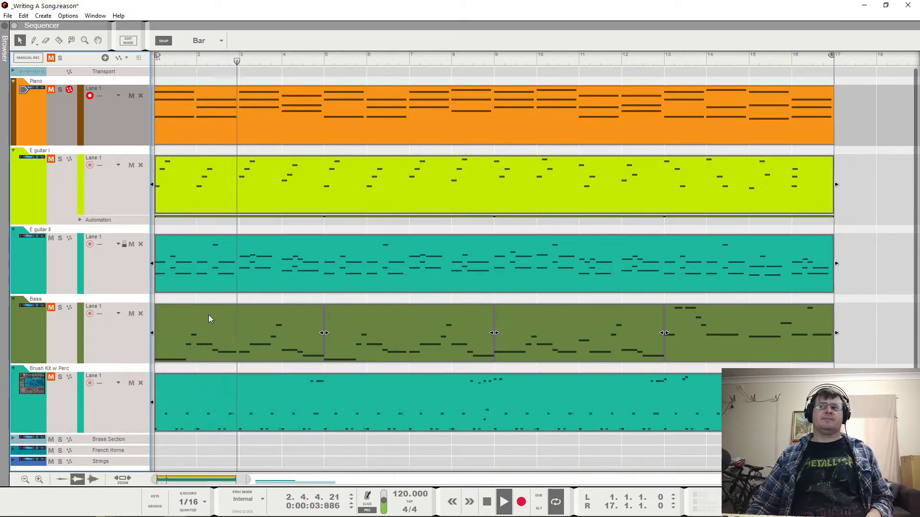
key(space)
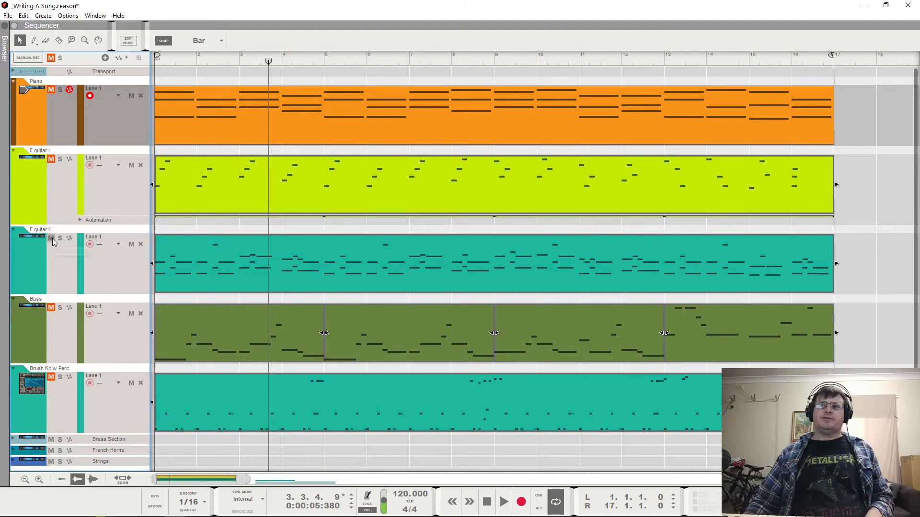
Step: Unmute the Bass, Brush Kit w Perc and E guitar I tracks
click(50, 307)
click(53, 386)
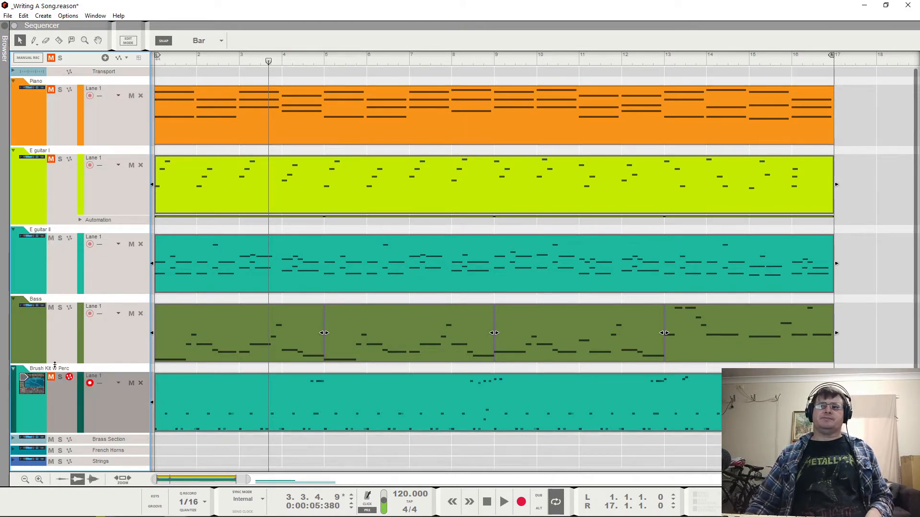
click(50, 378)
click(51, 160)
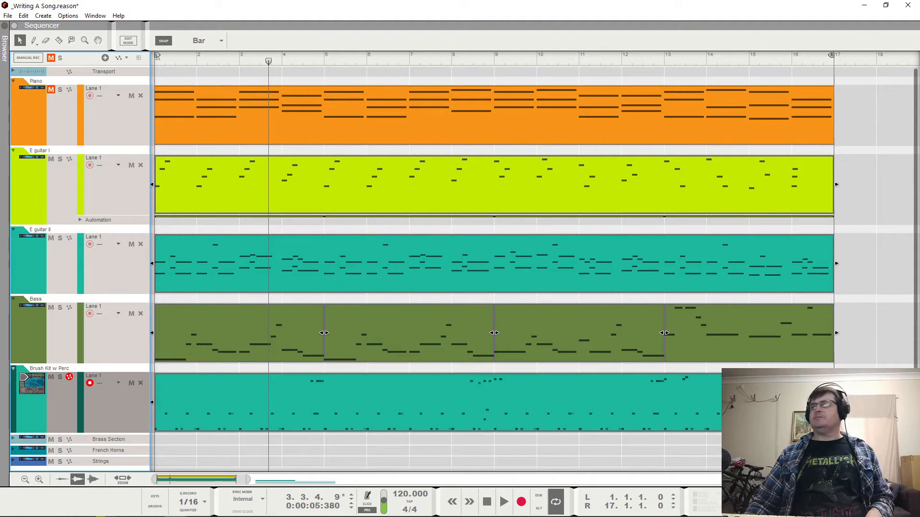
Step: Mute all the clips on the two E guitar, Bass and Brush Kit w Perc tracks
mouse_move(838, 446)
mouse_down()
mouse_move(283, 233)
mouse_move(216, 155)
mouse_move(202, 194)
mouse_up()
right_click(202, 193)
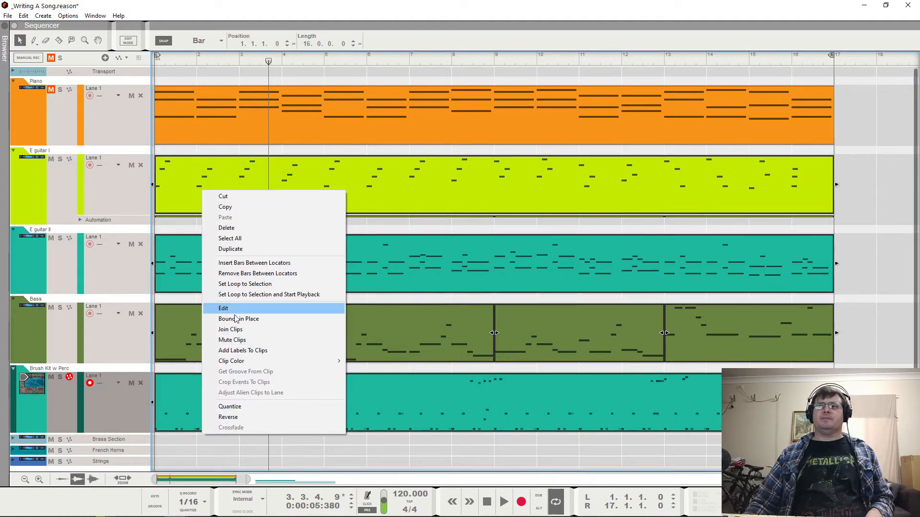
click(235, 340)
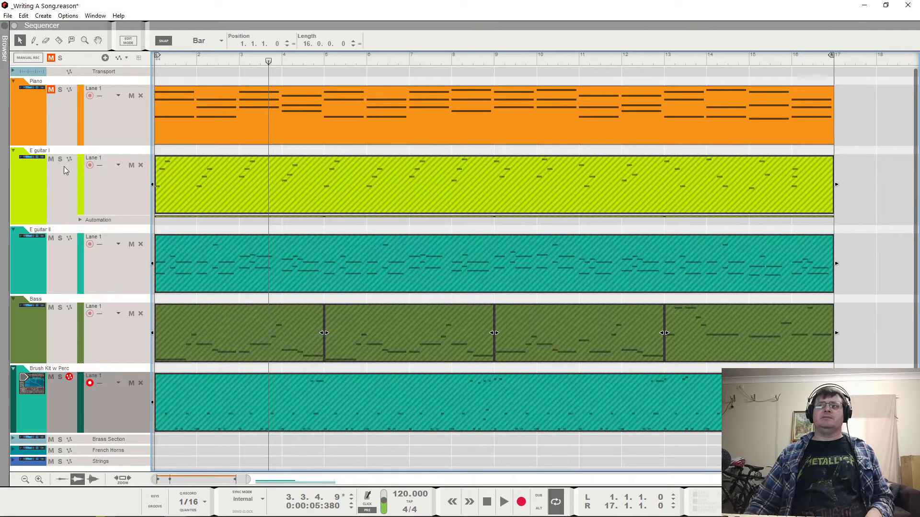
Step: Collapse the two E guitar, Bass and Brush Kit w Perc tracks and enlarge the Piano track's height
click(13, 151)
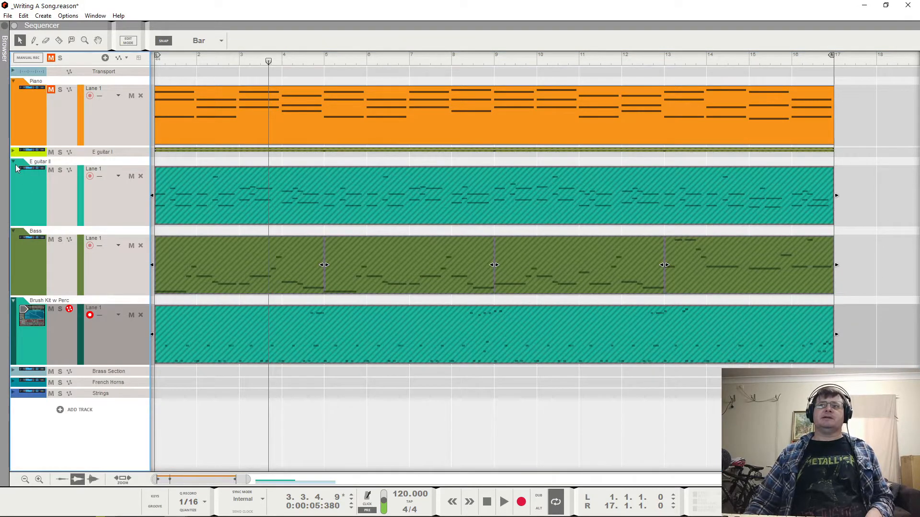
click(13, 162)
click(13, 172)
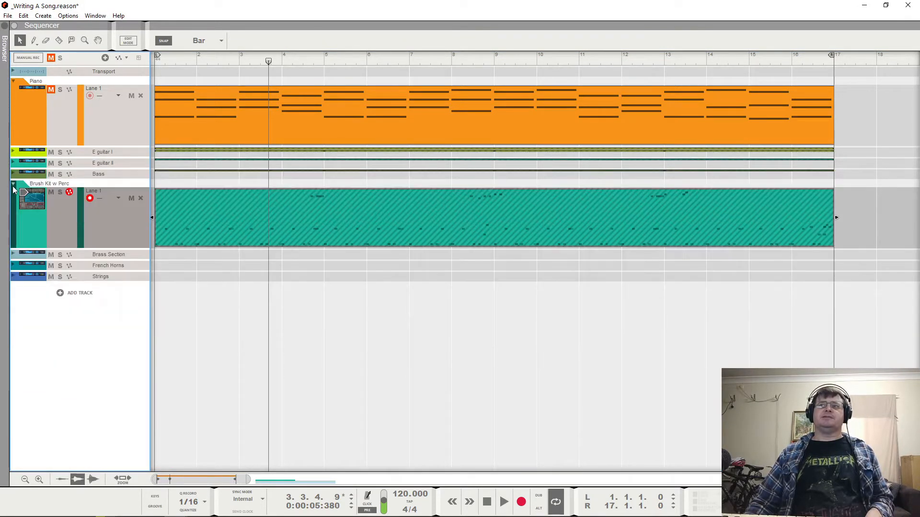
click(13, 184)
drag(98, 146, 101, 346)
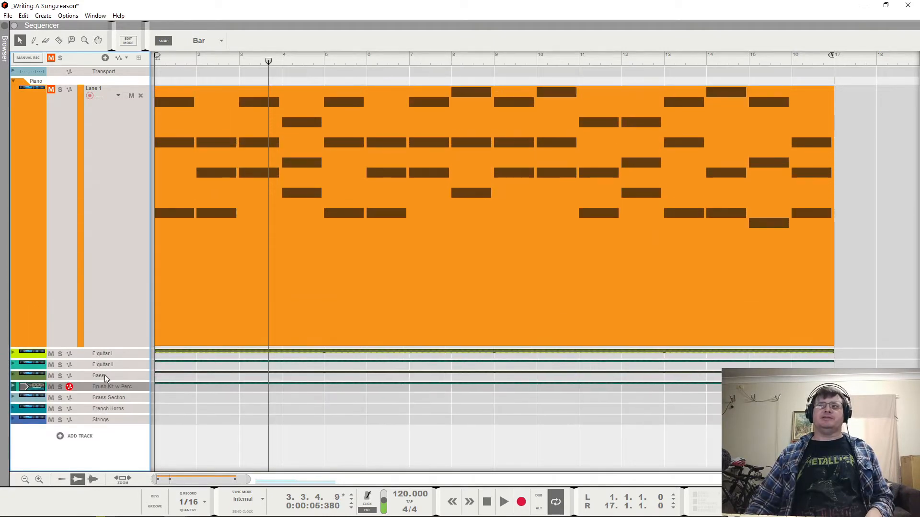
Step: Open the piano clip for note editing, set the loop end to bar 5, and return the playhead to bar 1
double_click(340, 220)
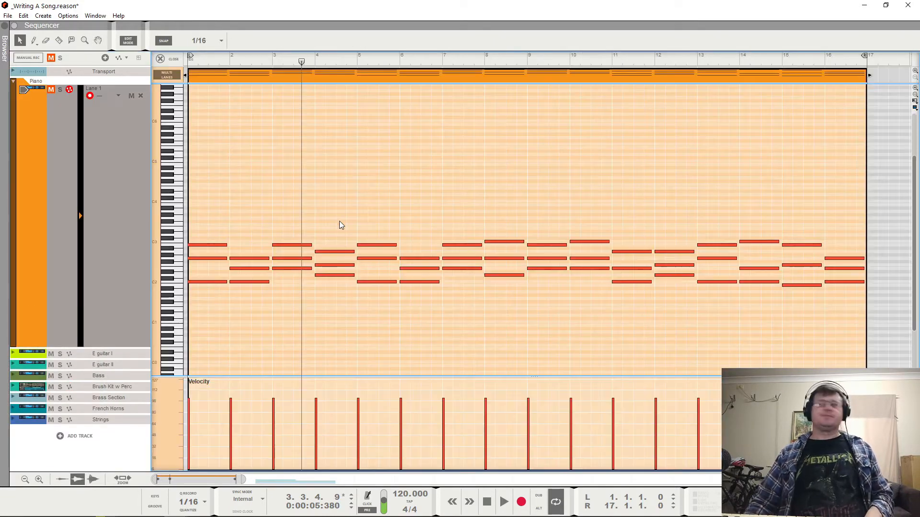
alt+click(355, 63)
alt+click(356, 63)
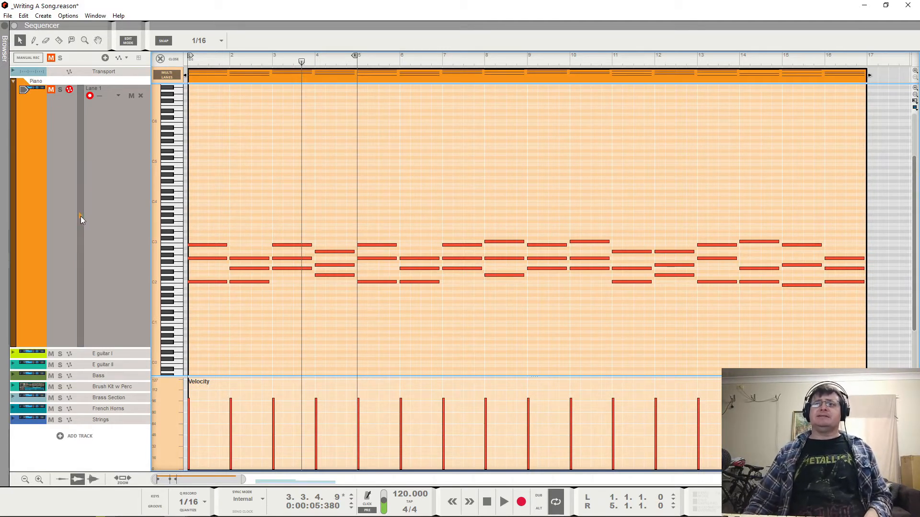
key(Home)
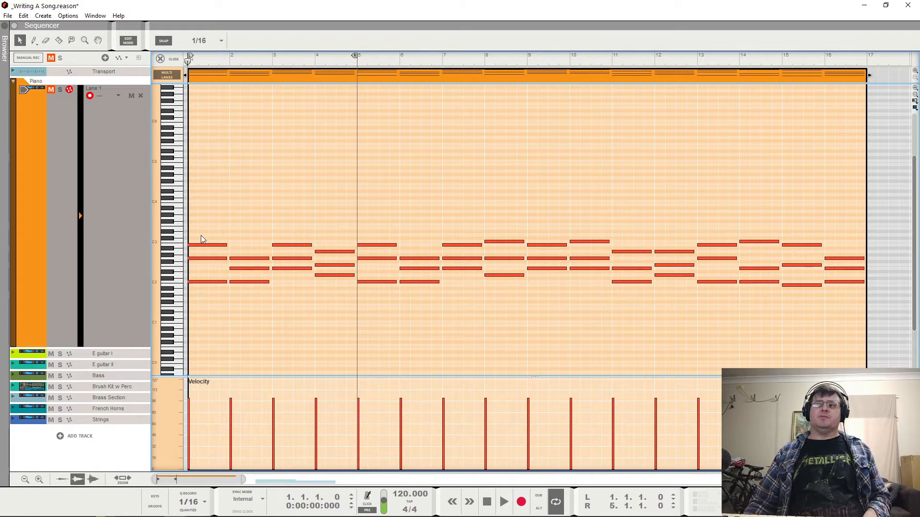
Step: Place a copy of the piano clip at bar 7 and set the original clip's length to 4 bars
drag(209, 79, 174, 71)
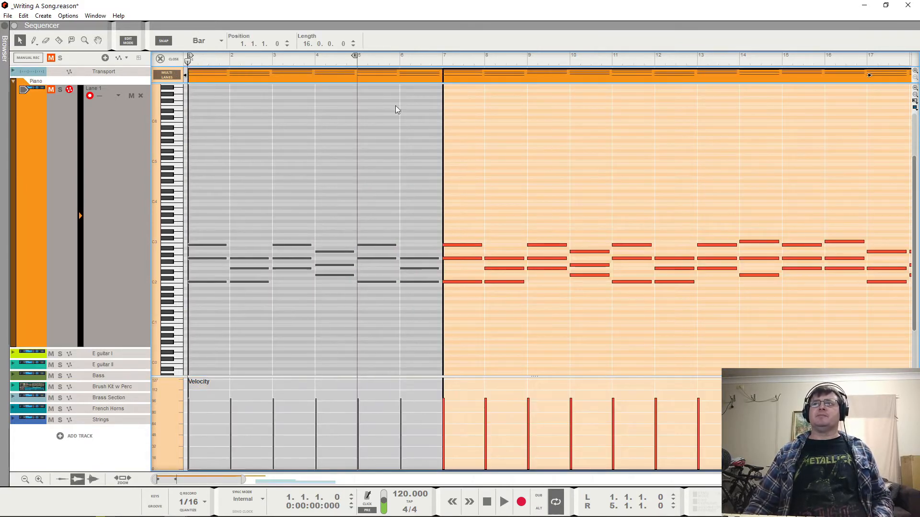
click(385, 77)
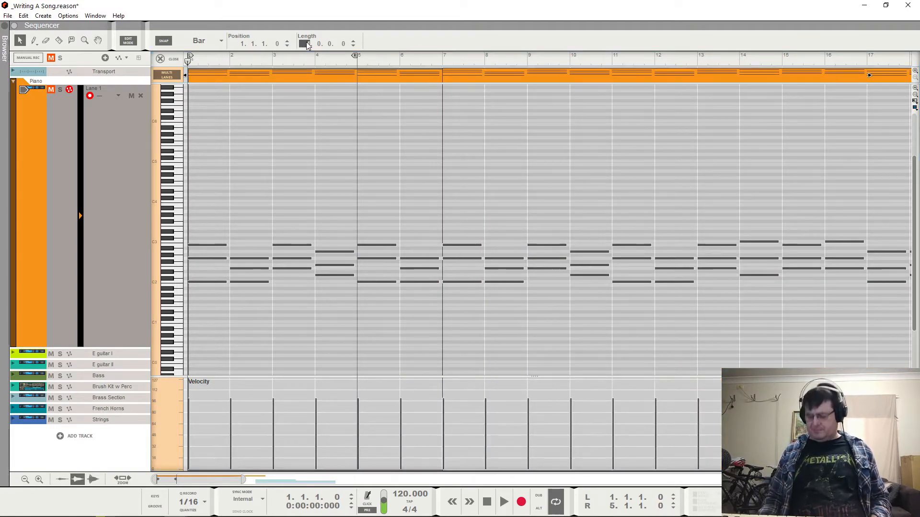
drag(307, 45, 307, 53)
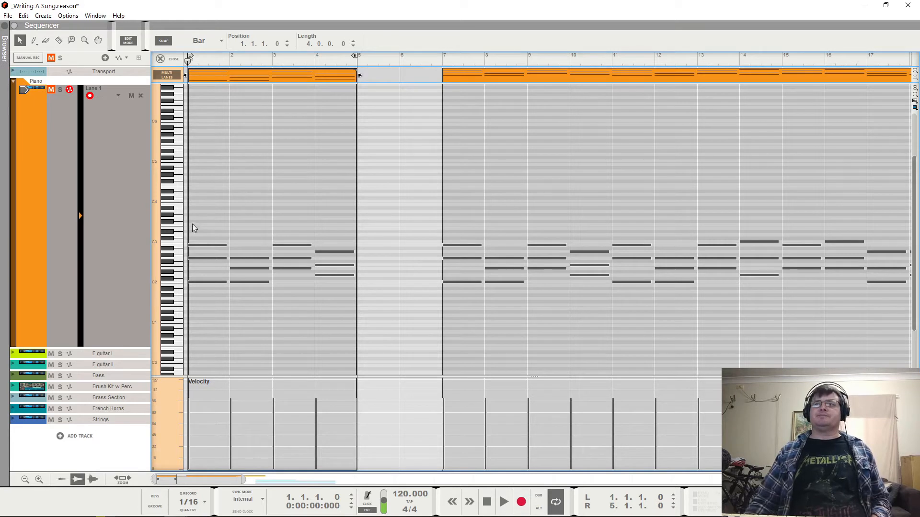
Step: Delete the upper chord notes in bars 1 to 4 of the 4-bar piano clip, leaving only the lowest note of each chord
click(203, 244)
drag(192, 231, 235, 268)
key(Delete)
drag(252, 234, 319, 263)
key(Delete)
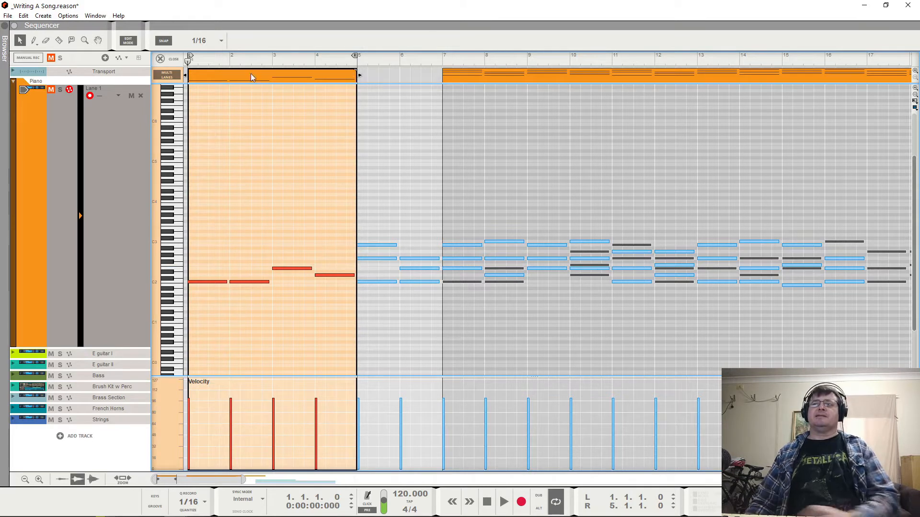
Step: Play the single-note progression in bars 1 to 4 and unmute the Piano track so it can be heard
key(space)
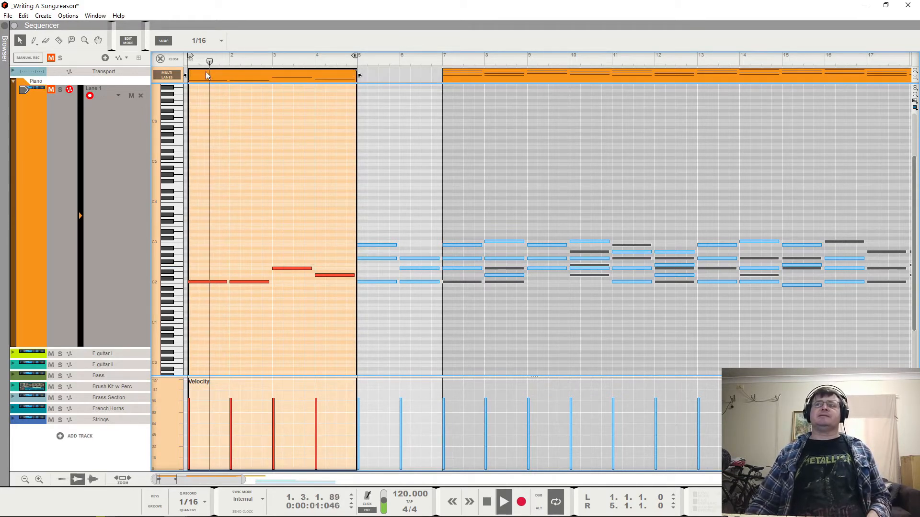
key(ctrl+1)
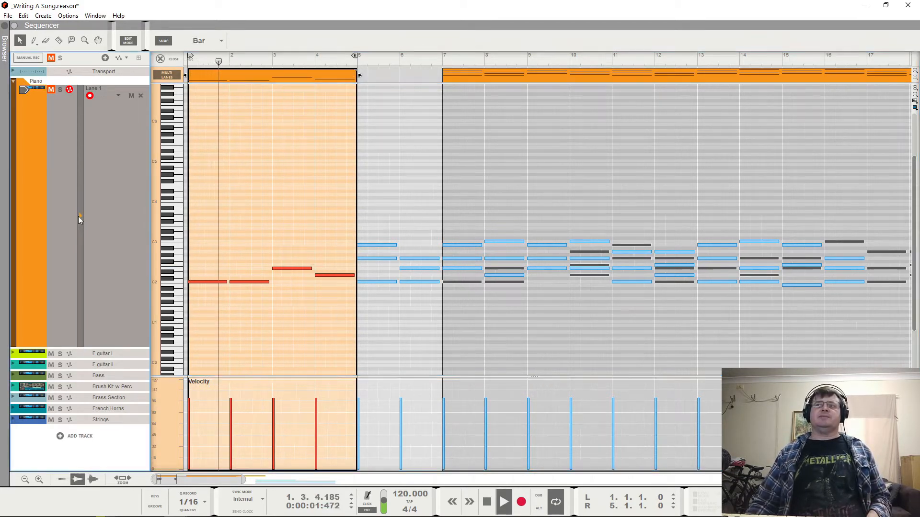
click(50, 89)
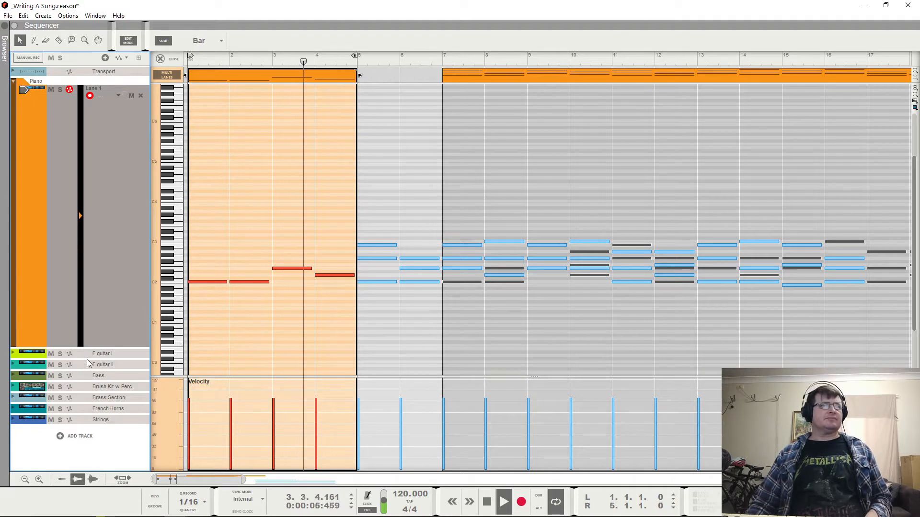
key(space)
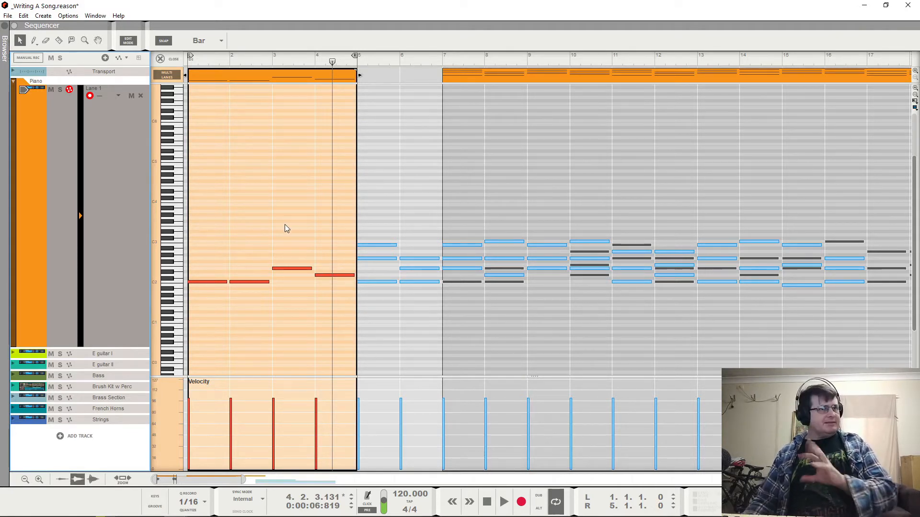
Step: Delete the 4-bar piano clip and move the full 16-bar copy from bar 7 to bar 1
click(220, 77)
key(Delete)
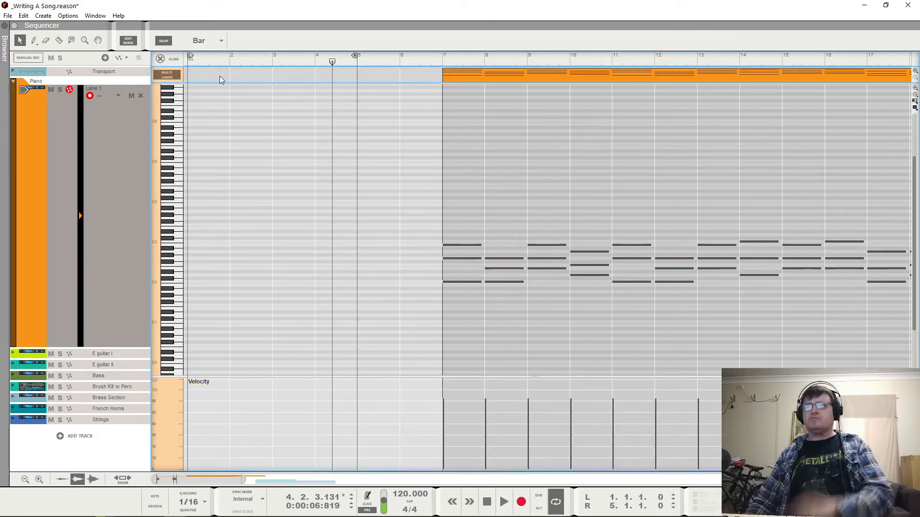
drag(493, 72, 130, 85)
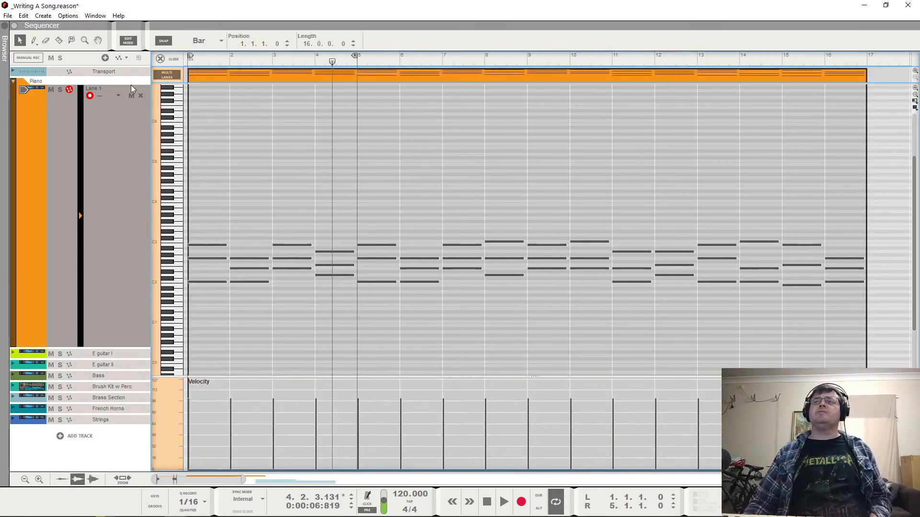
Step: Play the full piano chords from bar 2 to the end of bar 4 and deselect the clip
click(222, 59)
key(space)
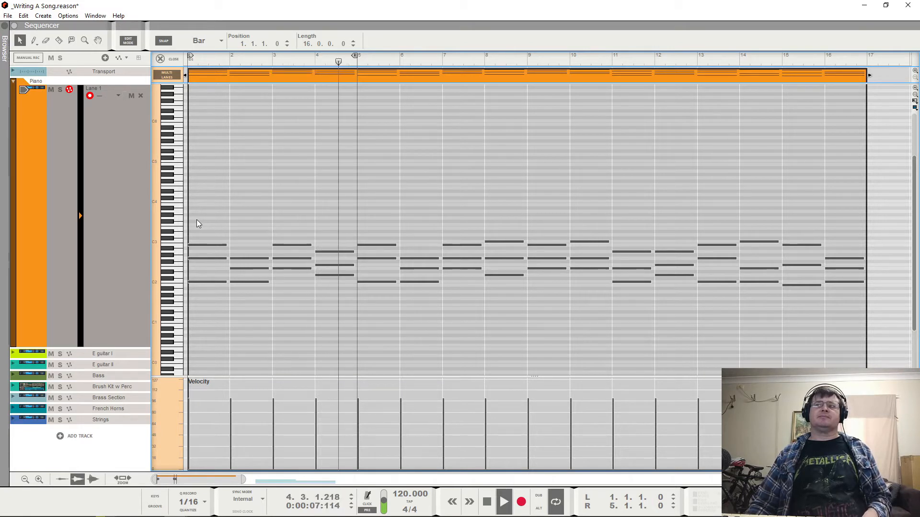
key(space)
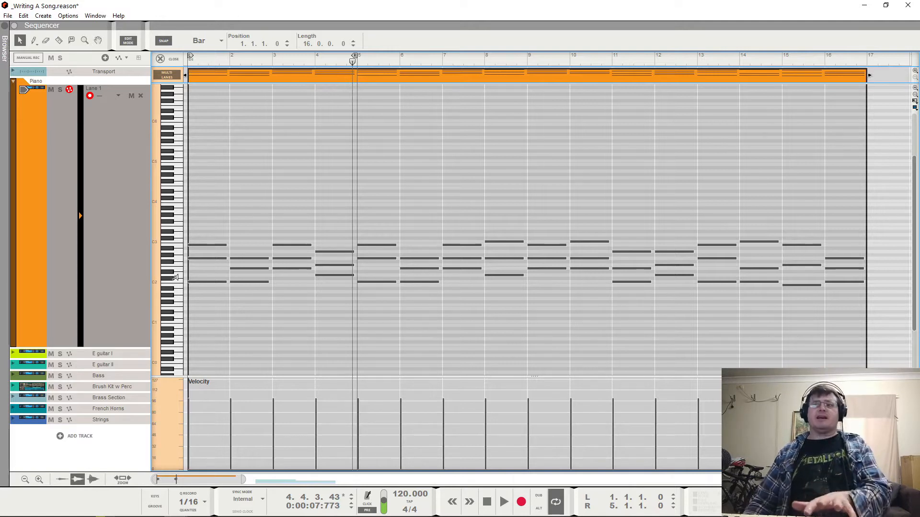
click(57, 163)
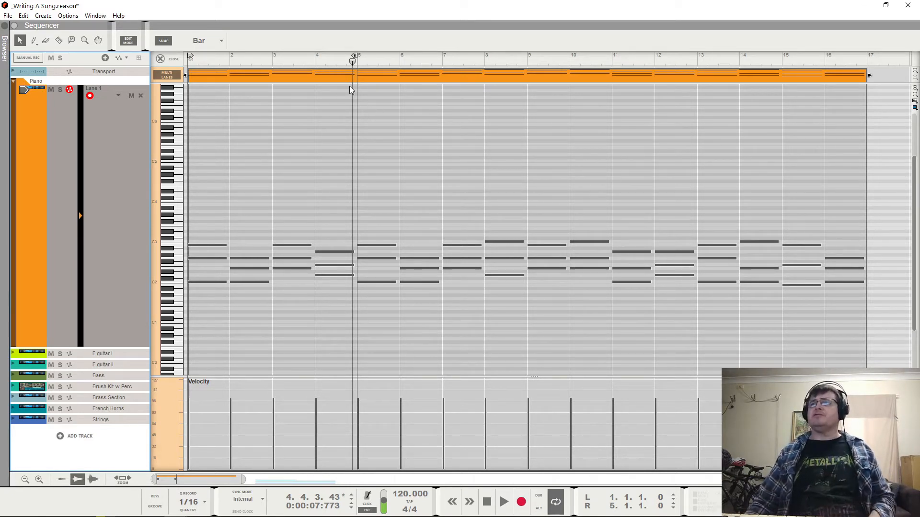
Step: Extend the loop end to bar 9 and play the piano chords from bar 1 through bar 8
click(352, 62)
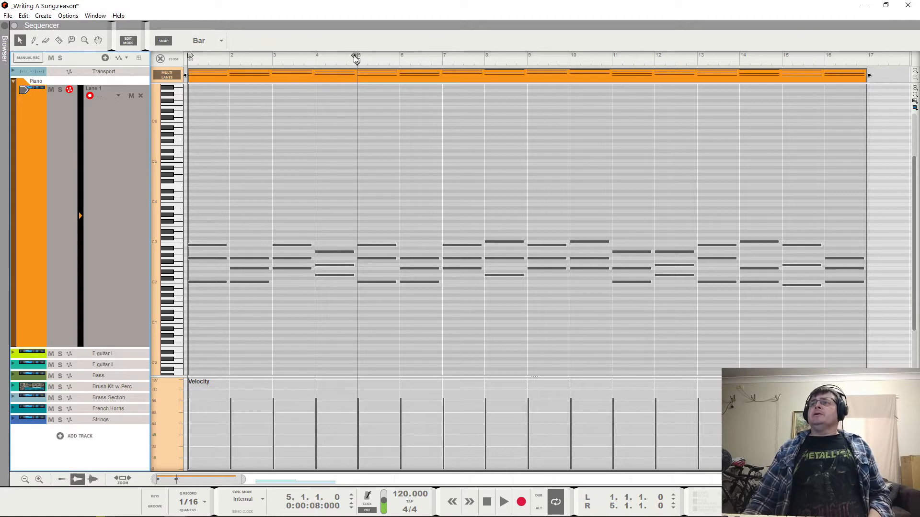
drag(354, 57, 481, 64)
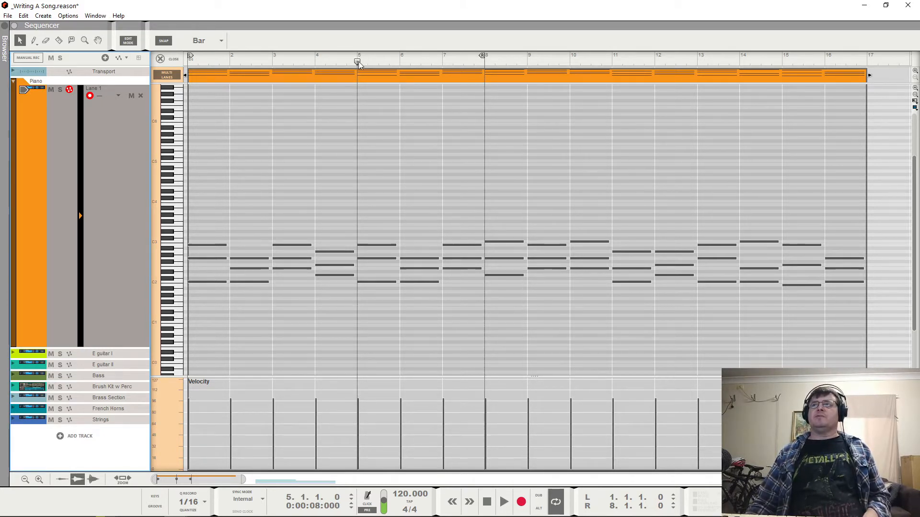
drag(358, 61, 158, 72)
key(space)
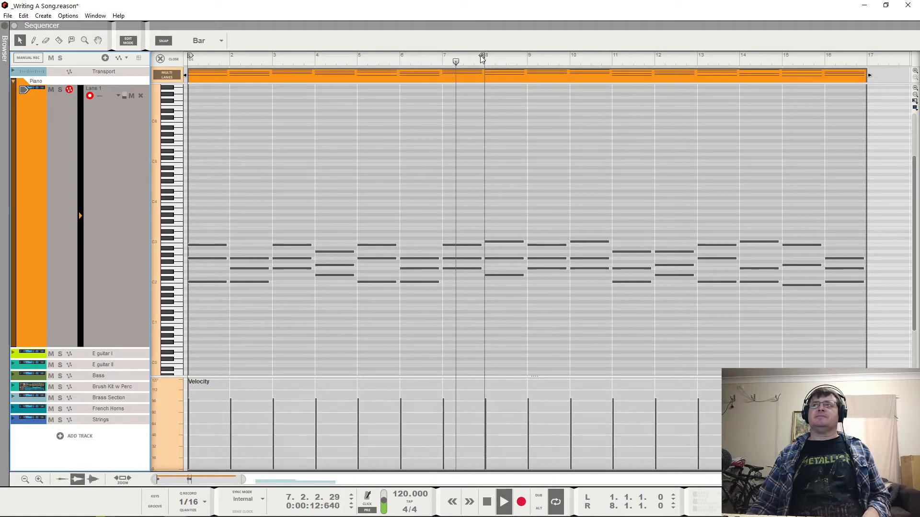
drag(481, 57, 513, 58)
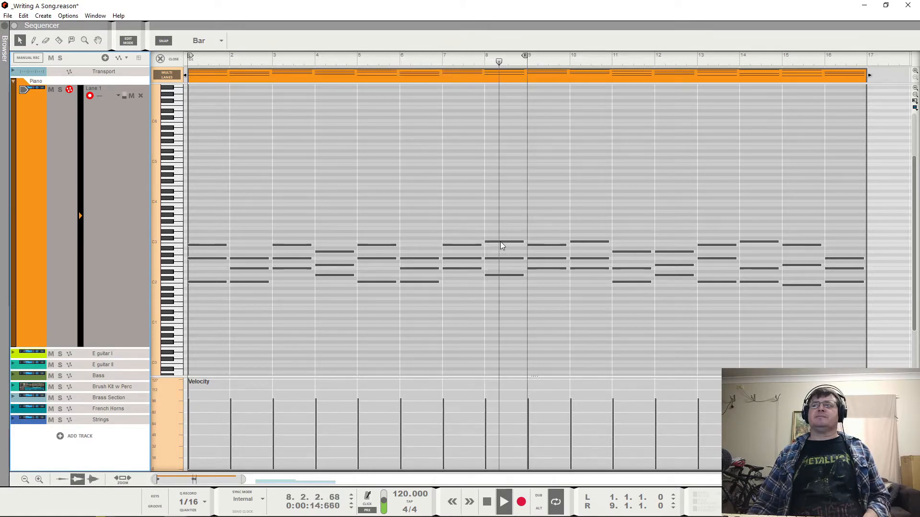
key(space)
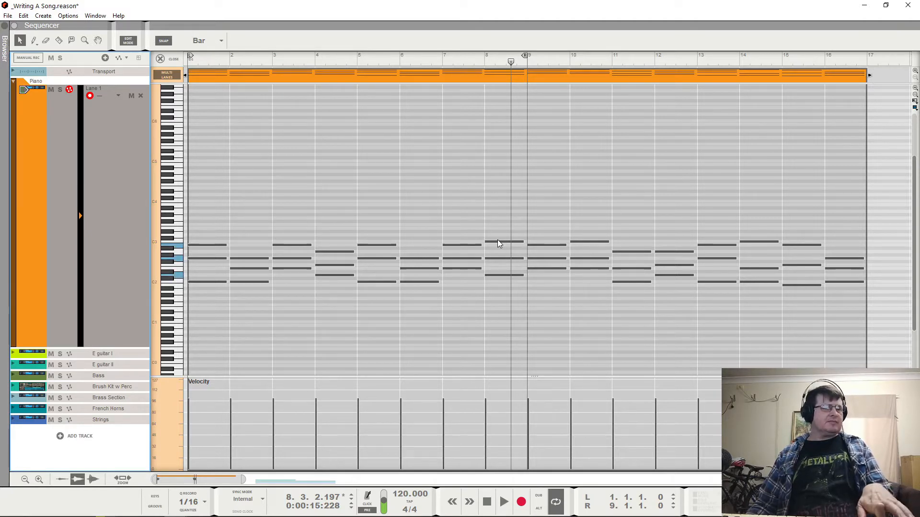
Step: Replay the piano chord in bar 4 and how it leads into bar 5, returning to bar 4 for another listen
click(316, 59)
key(space)
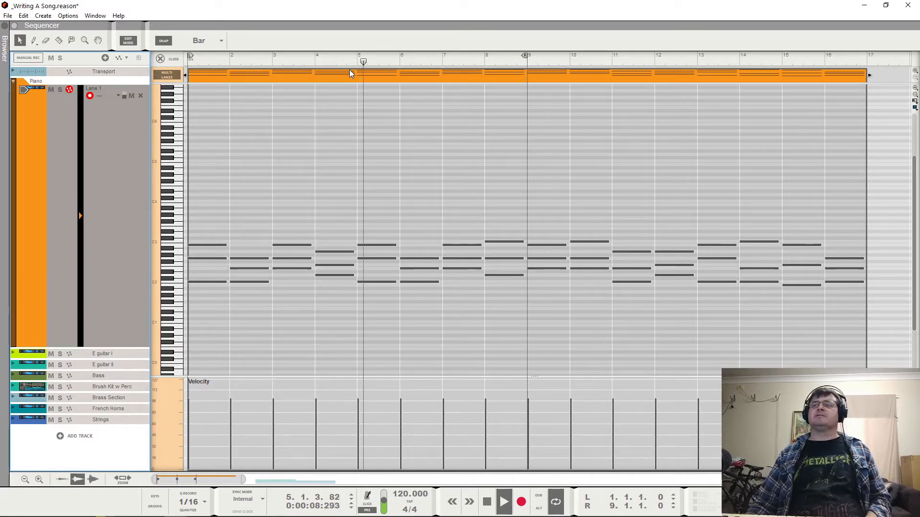
key(space)
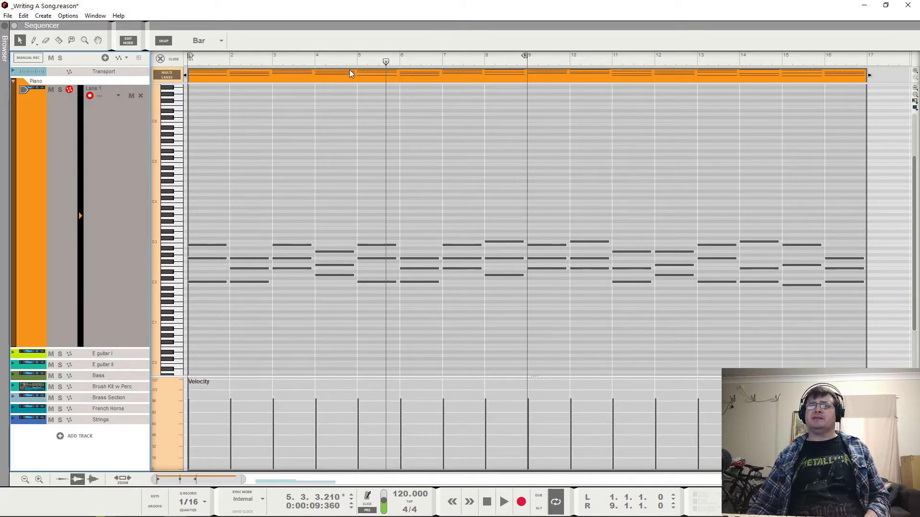
click(306, 59)
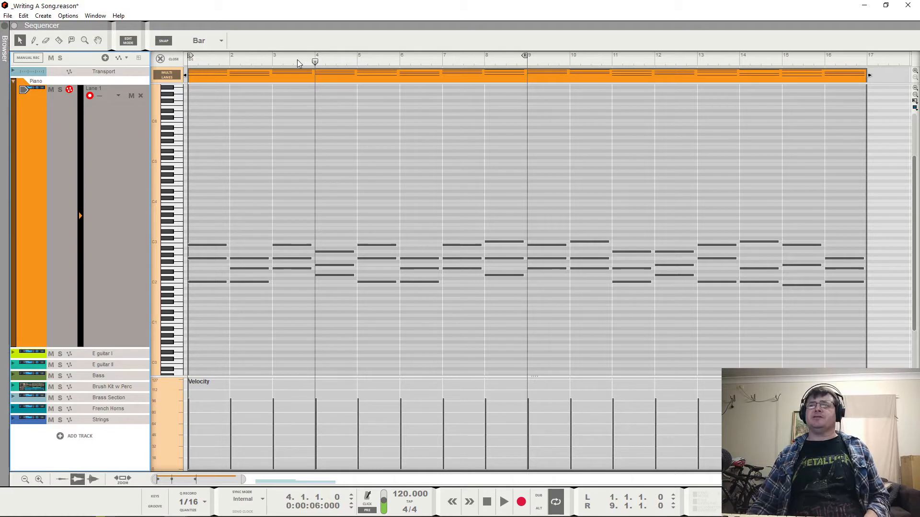
click(297, 59)
key(space)
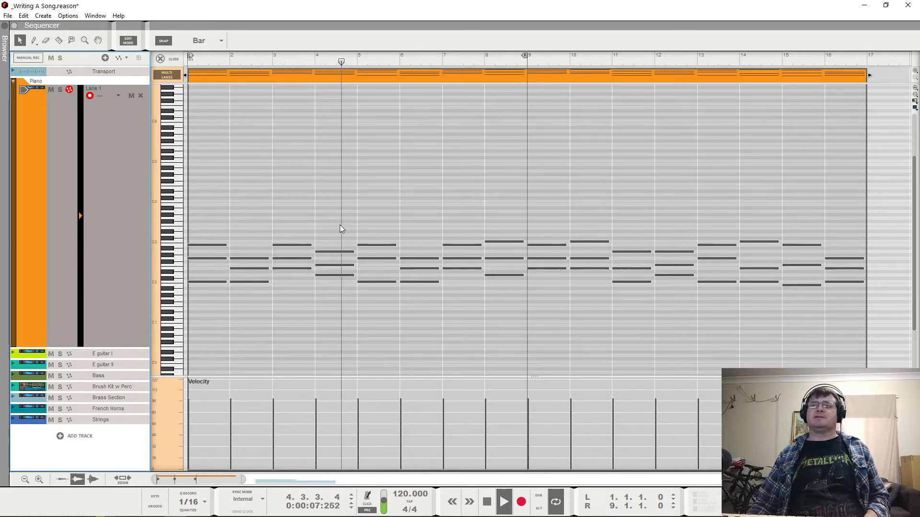
key(space)
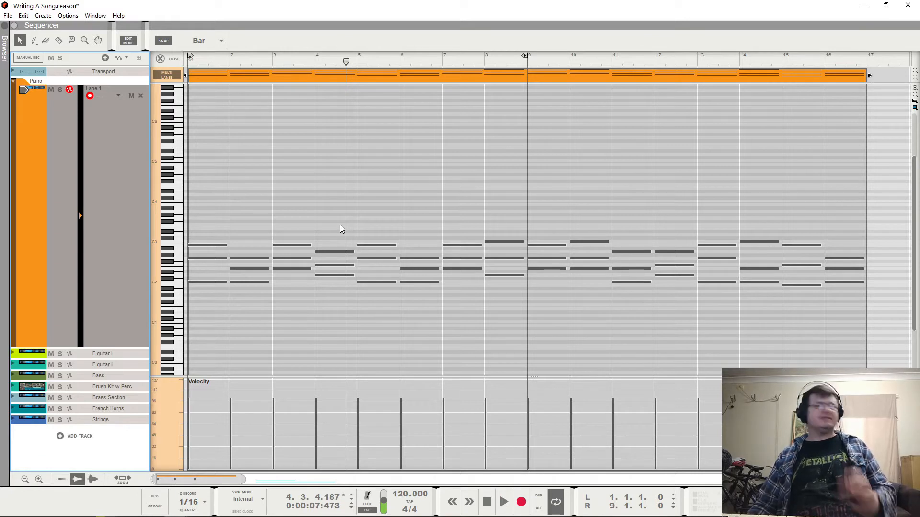
Step: Play the piano chords in bars 7 and 8 to hear how the second phrase ends
click(445, 60)
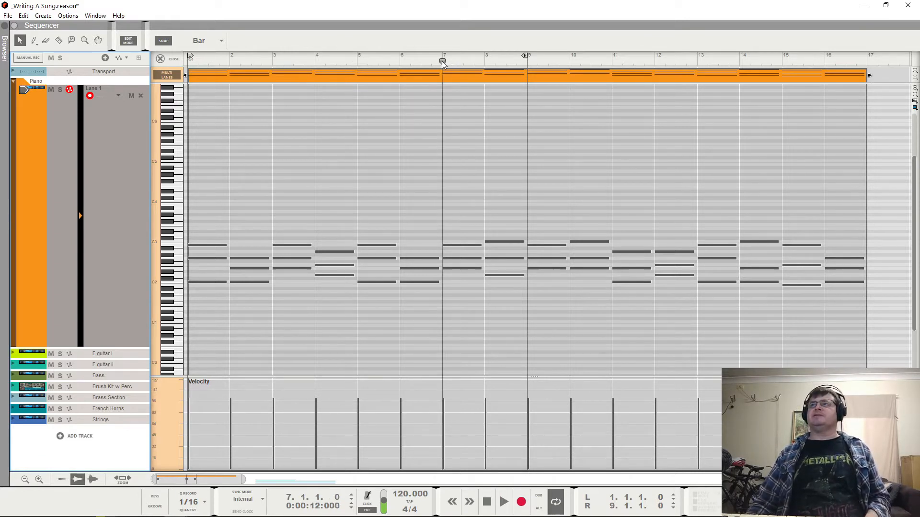
key(space)
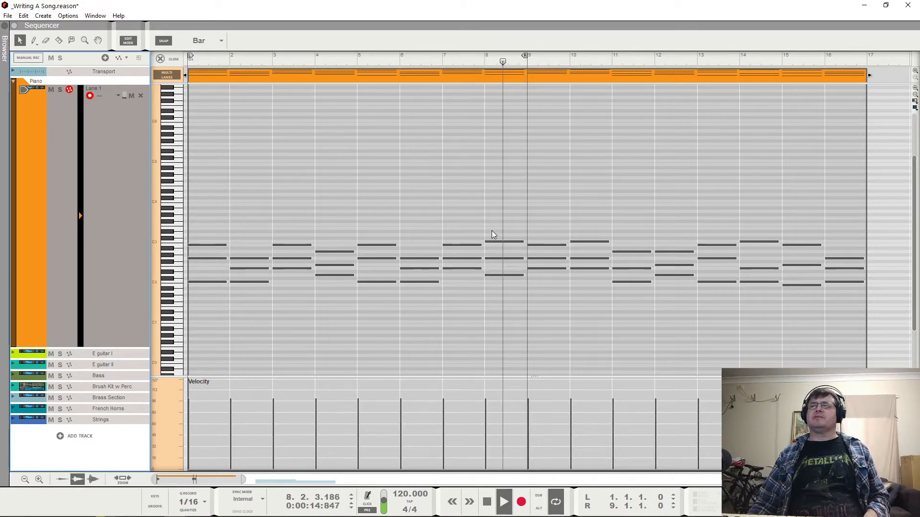
key(space)
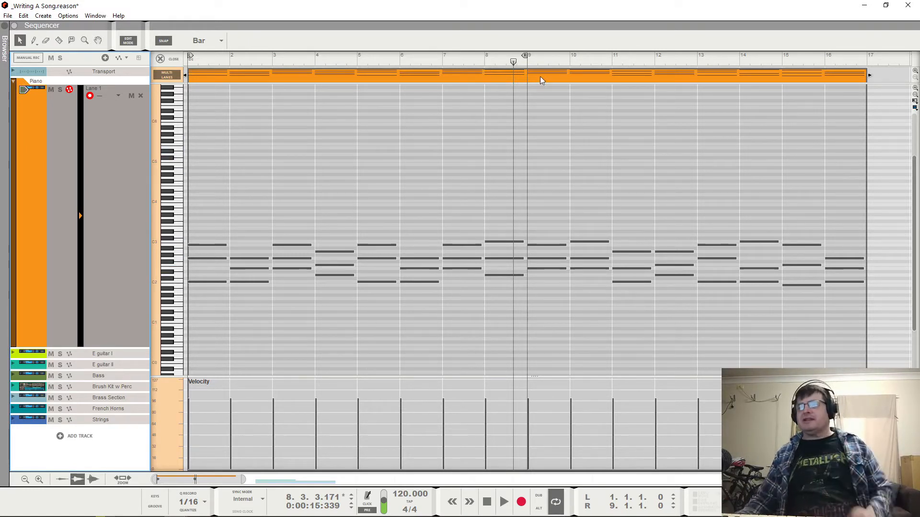
Step: Extend the loop end to bar 13 and play the piano chords in bars 9 to 12 twice
drag(525, 56, 693, 76)
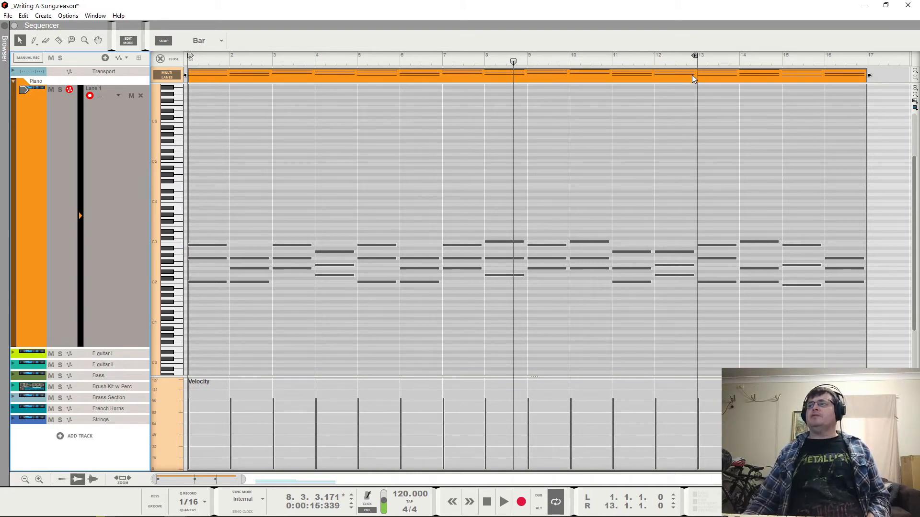
click(526, 67)
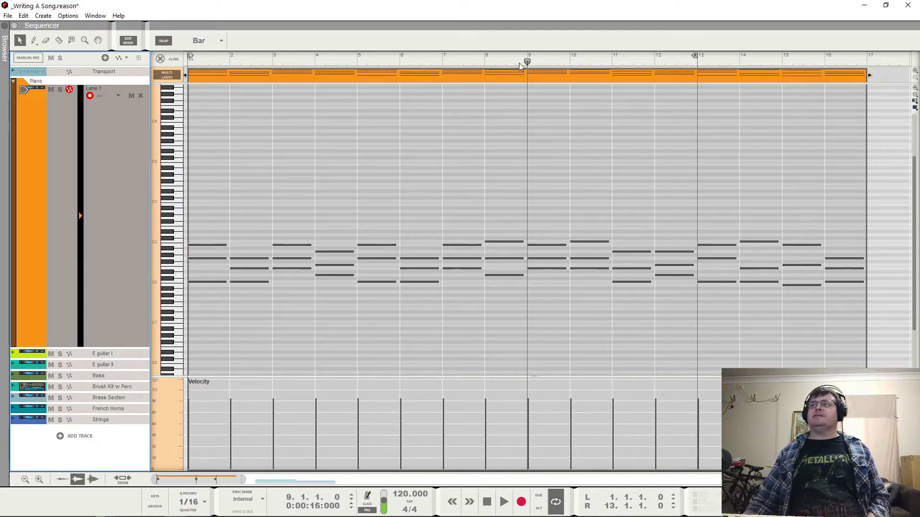
key(space)
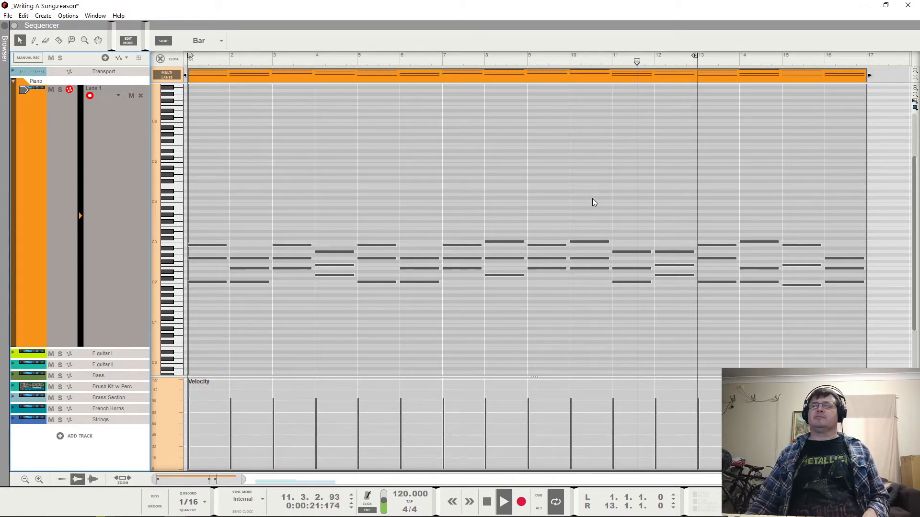
key(space)
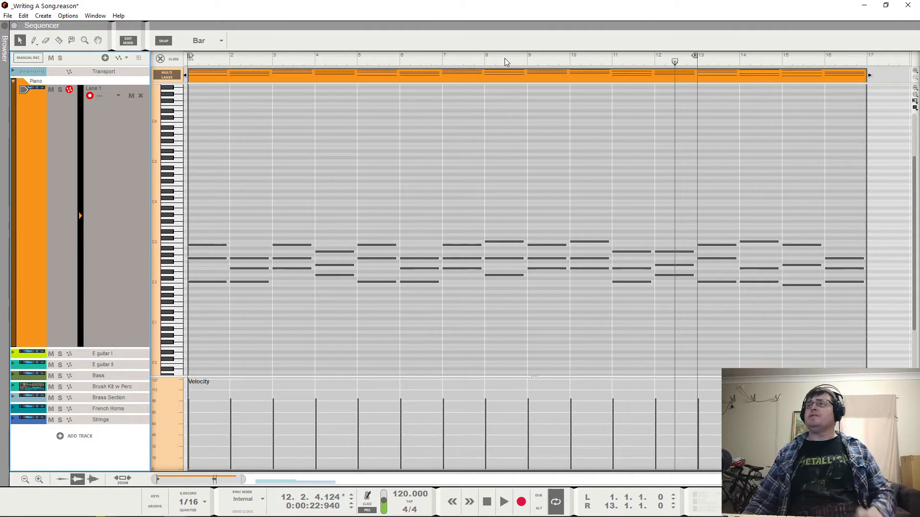
click(527, 60)
key(space)
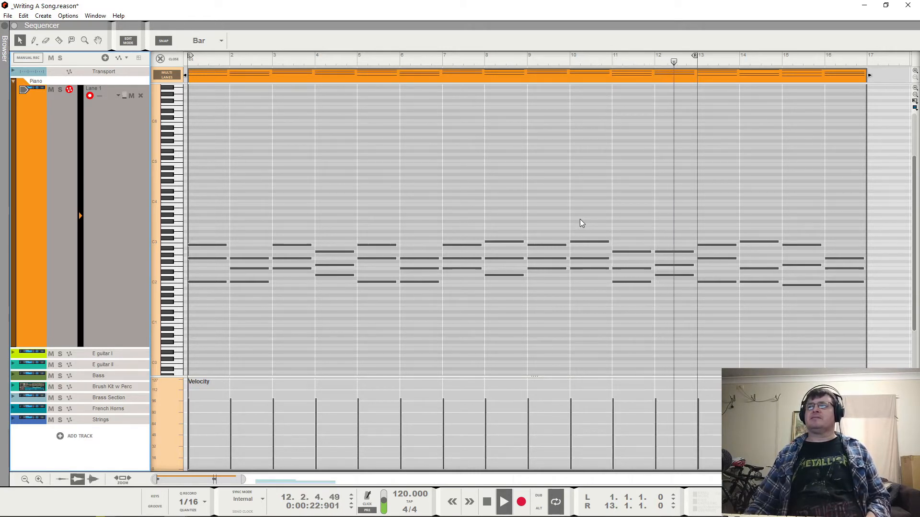
key(space)
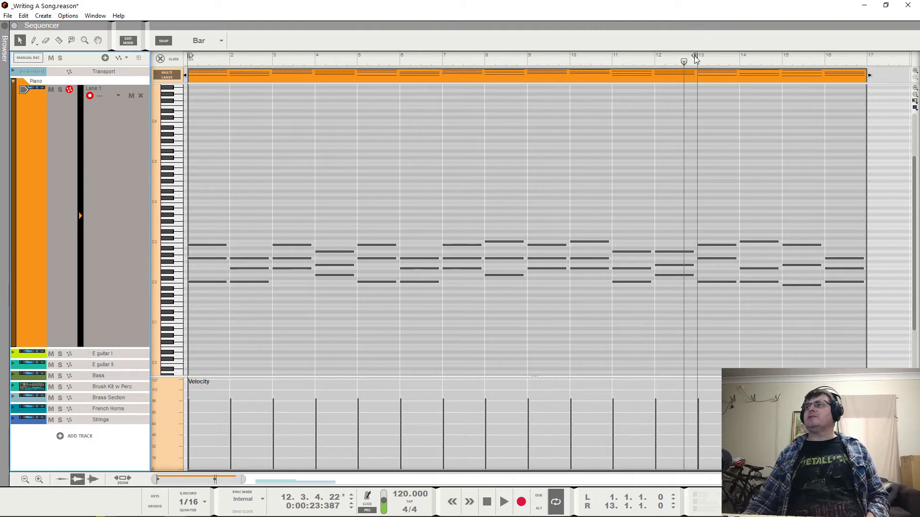
Step: Extend the loop end to bar 17 and play the piano chords from bar 12 through bar 16
drag(695, 55, 863, 56)
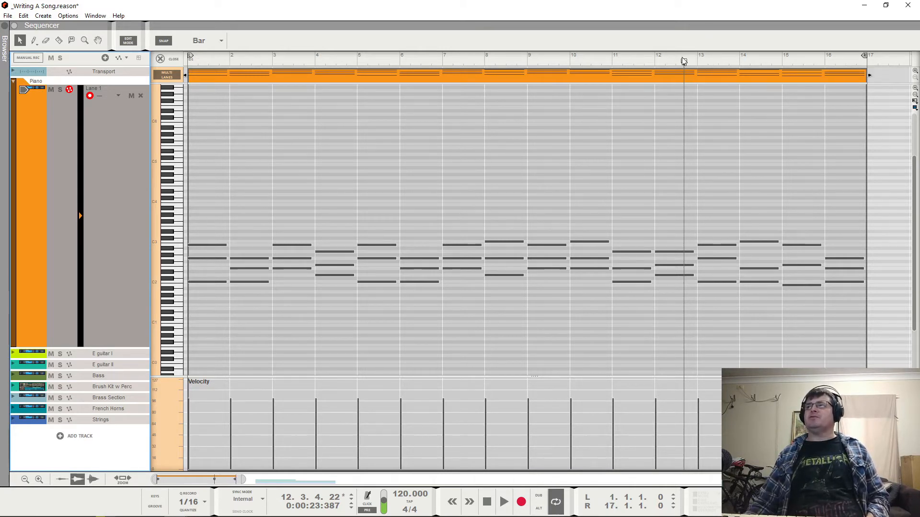
key(space)
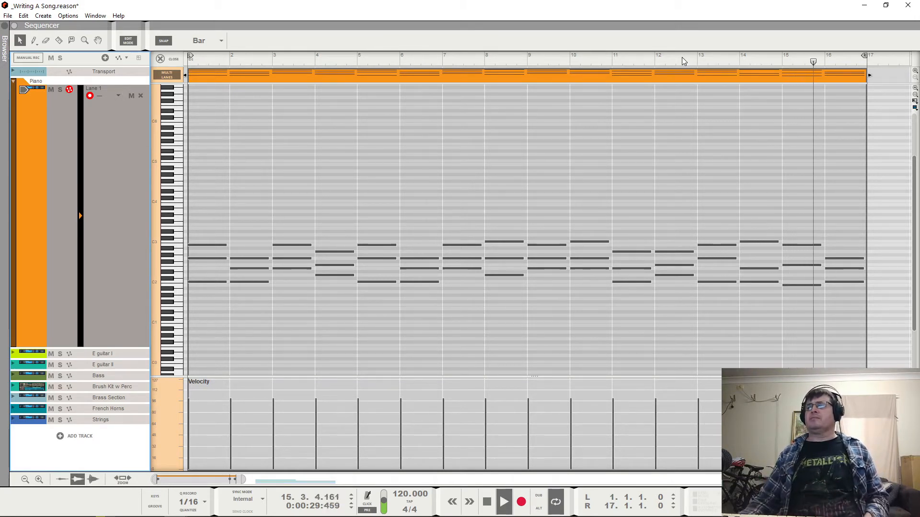
key(space)
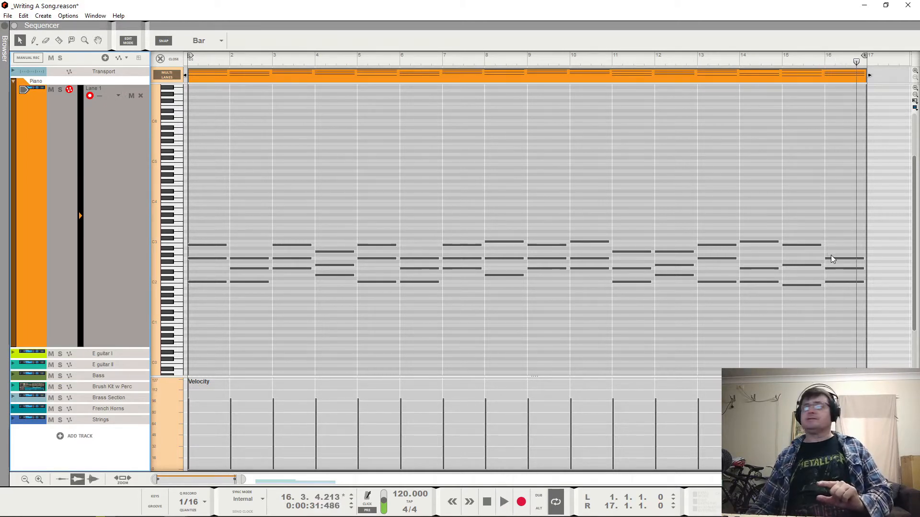
Step: Open the piano clip's notes for editing and select the chord in bar 14, followed by the chord in bar 13
double_click(201, 245)
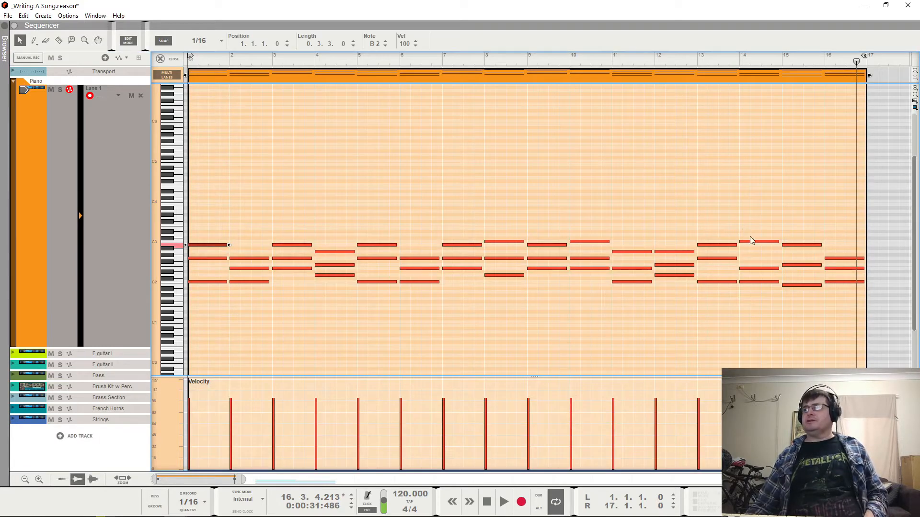
drag(743, 214, 759, 314)
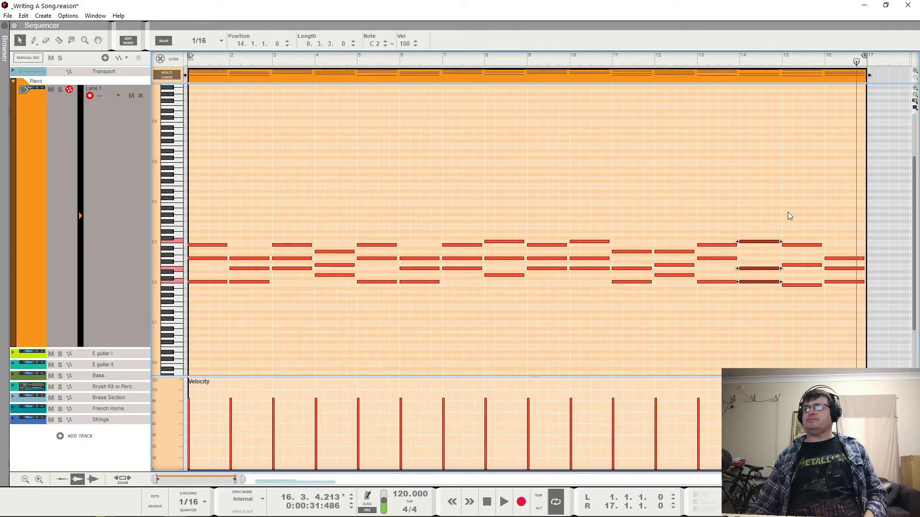
drag(701, 221, 726, 325)
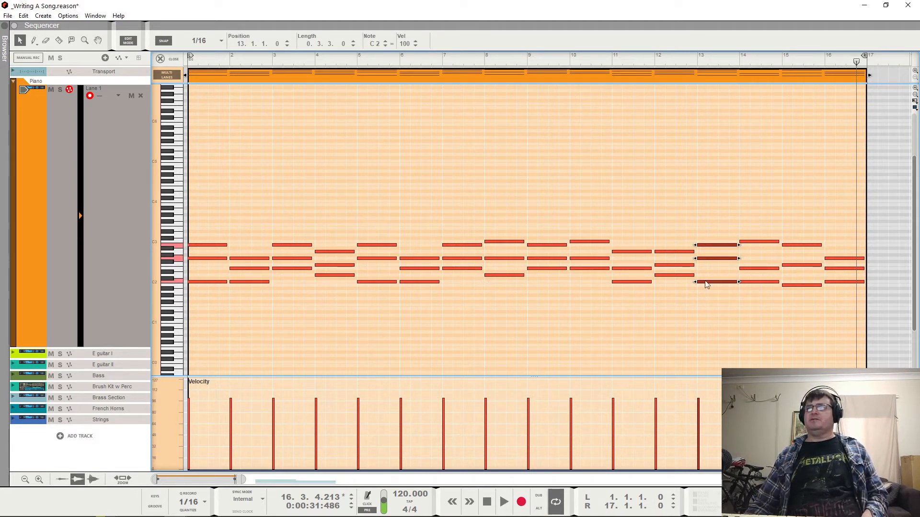
Step: Play the piano chords from bar 13 into bar 16, pausing in bar 14
click(695, 63)
key(space)
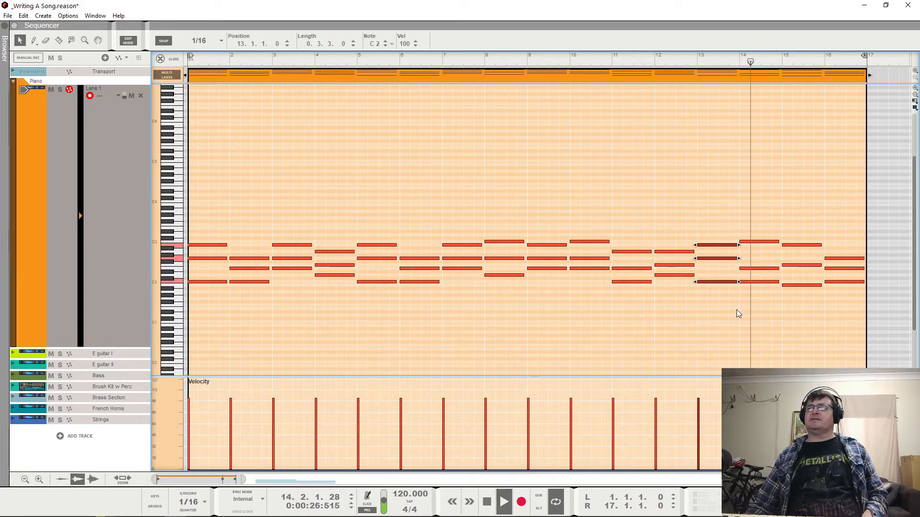
key(space)
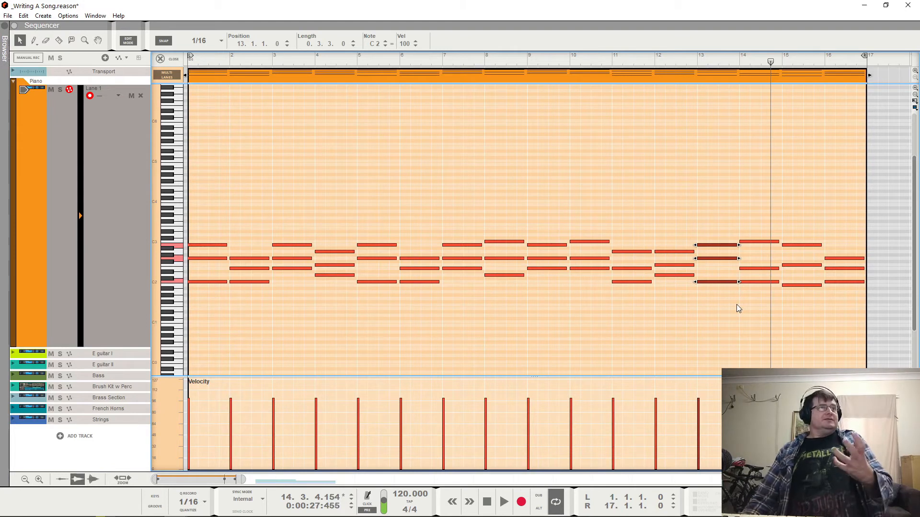
key(space)
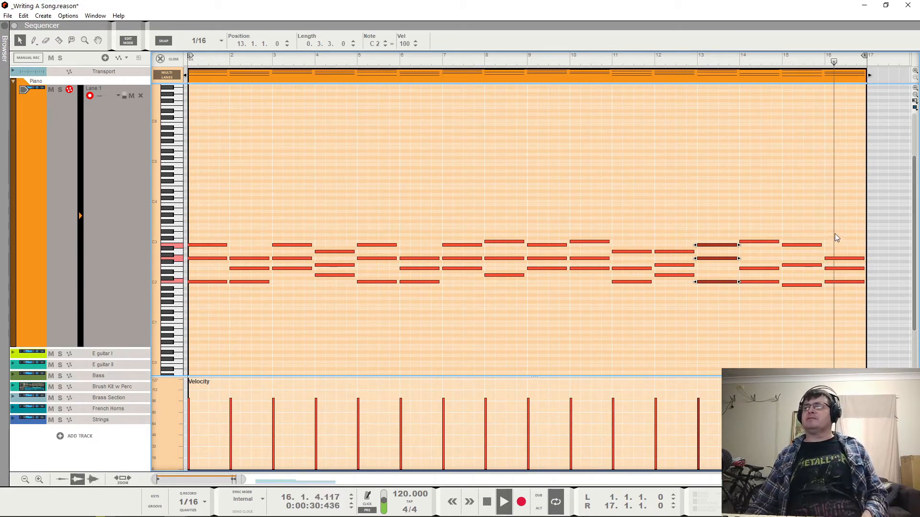
key(space)
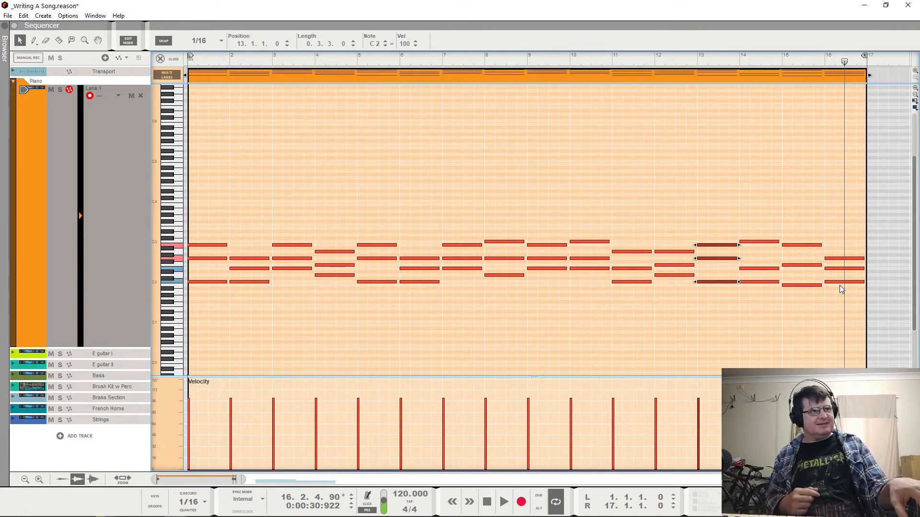
Step: Select the B1 note in bar 15 and C2 in bar 16, followed by F2 in bar 15 and E2 in bar 16, to compare the voice movement
click(815, 286)
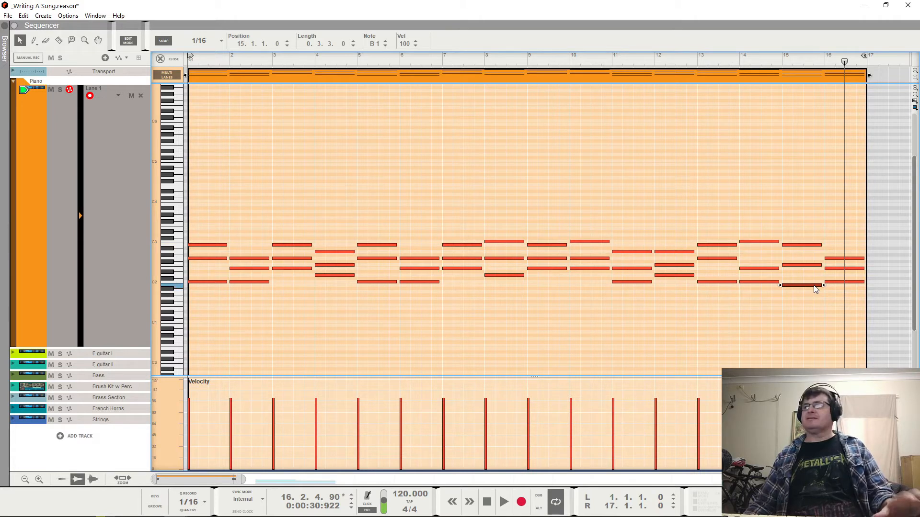
click(836, 282)
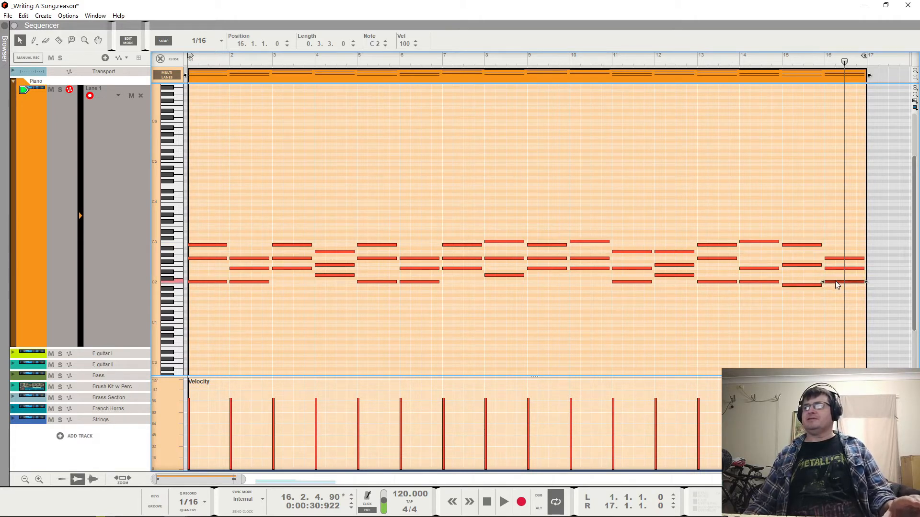
click(813, 266)
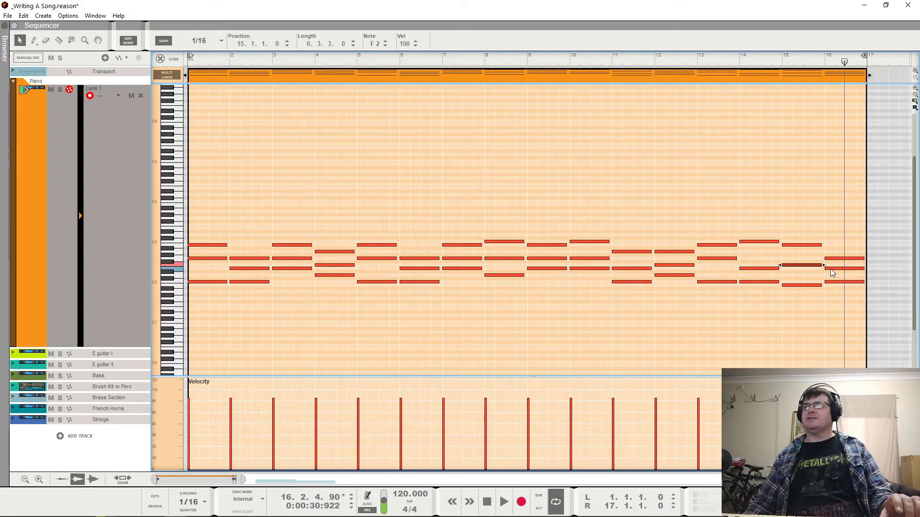
click(832, 271)
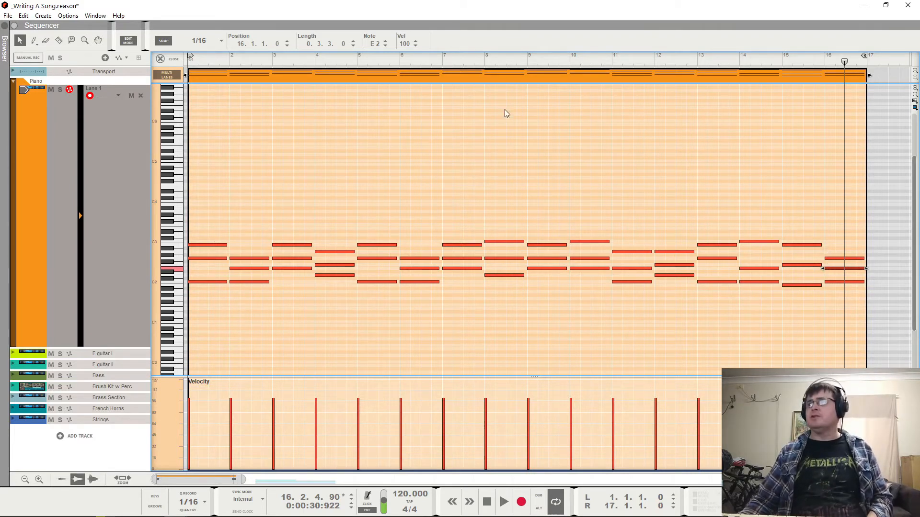
Step: Play the piano chords across bars 8 to 9, followed by the passage from the end of bar 14 looping back into bar 1
click(476, 59)
key(space)
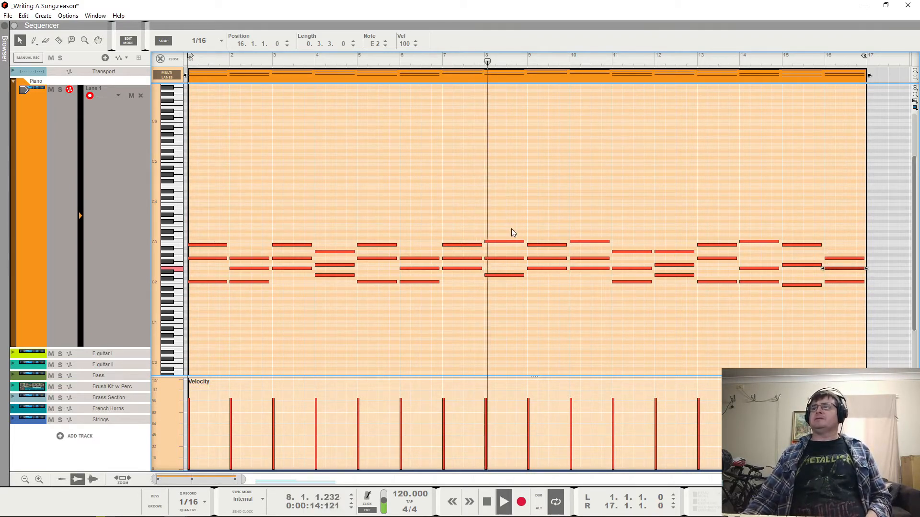
click(436, 66)
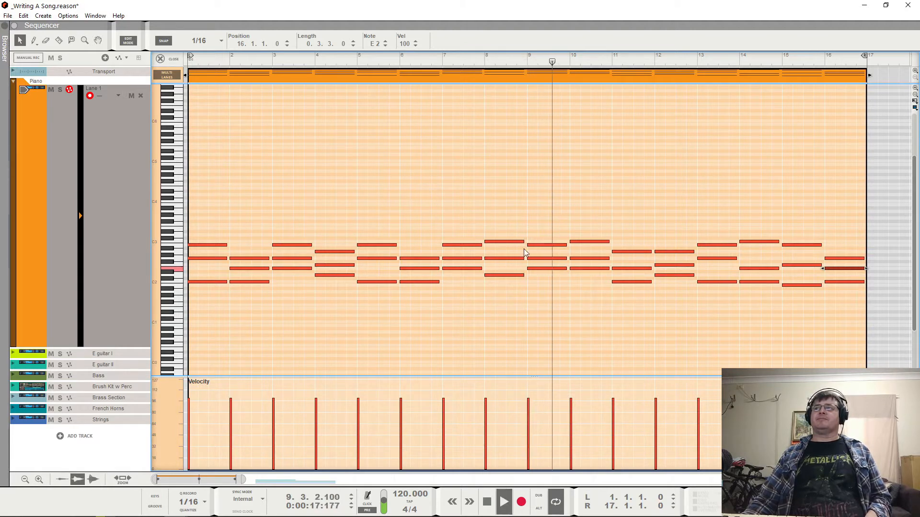
key(space)
click(776, 56)
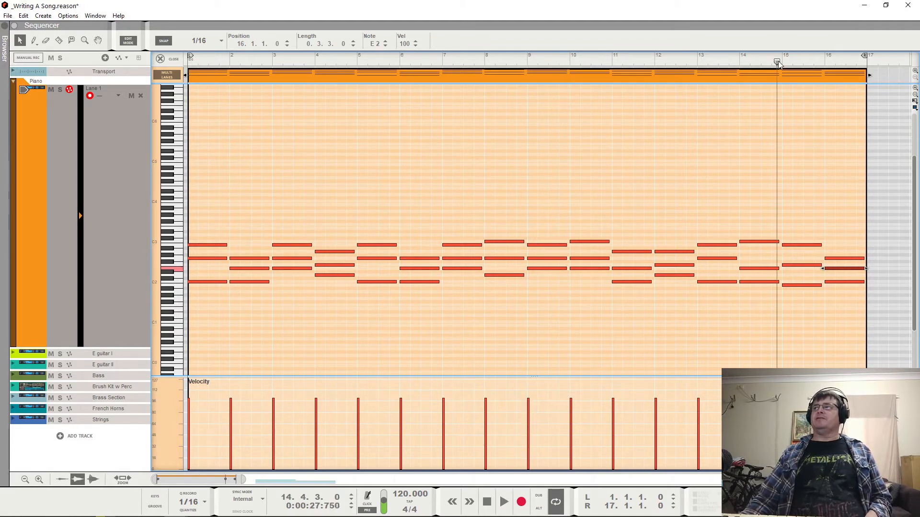
key(space)
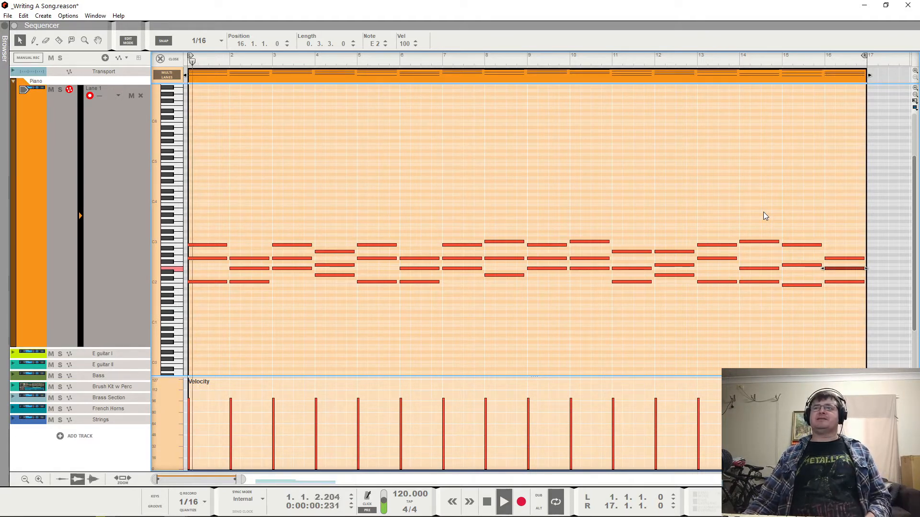
key(space)
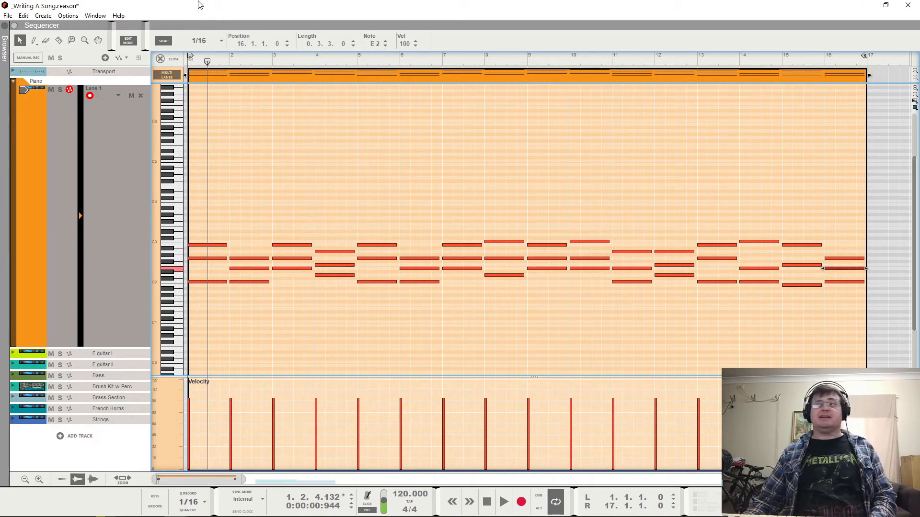
Step: Set the loop end to bar 5 and play the full 16-bar piano progression with looping off, returning to the song start with looping on
key(Home)
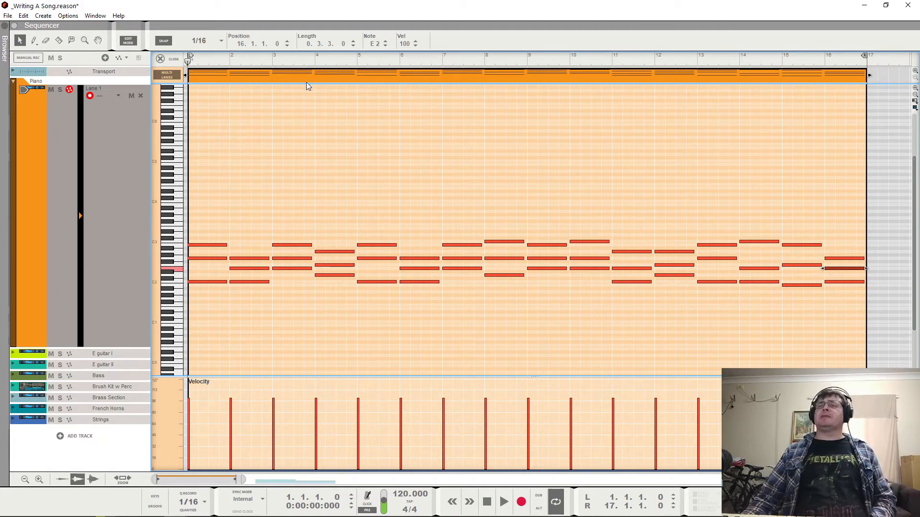
alt+click(355, 56)
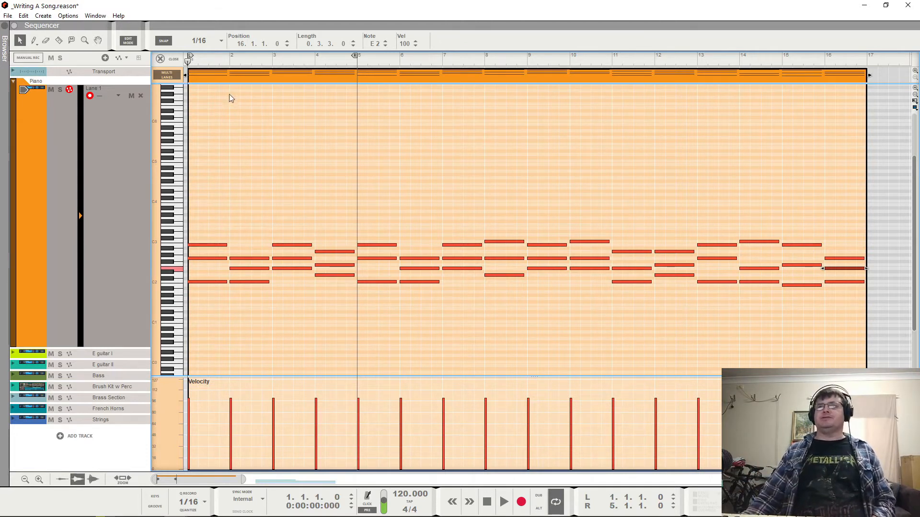
key(space)
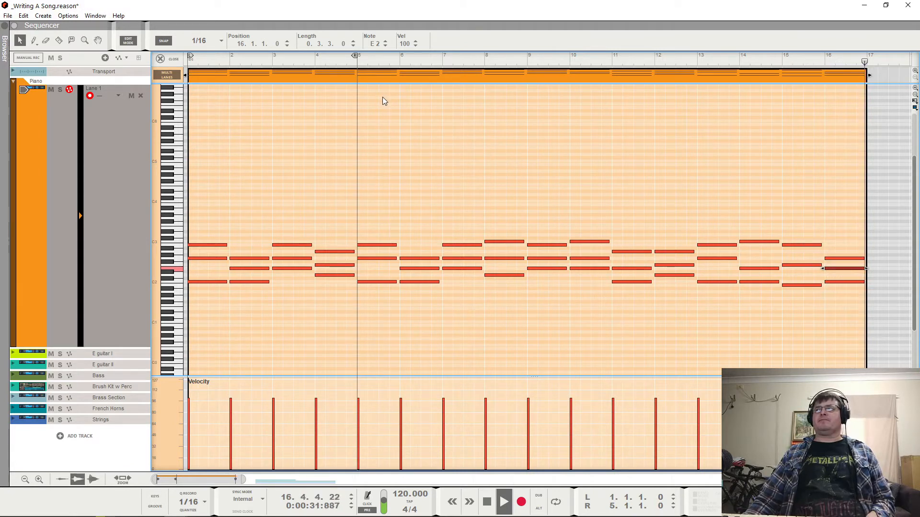
key(space)
key(Home)
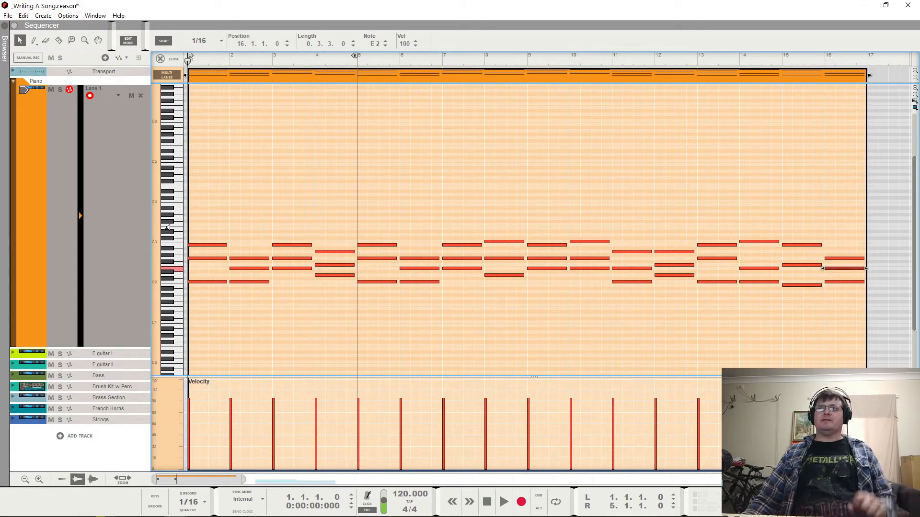
key(l)
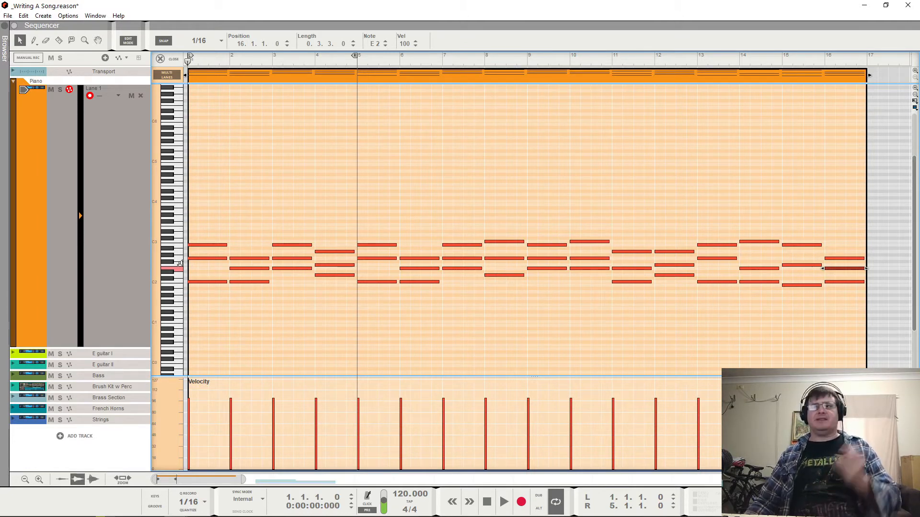
Step: Try shortening the bar 1 chord and starting the bar 2 chord early at 1.3.1.0, play the result, and undo both edits
drag(208, 232, 207, 282)
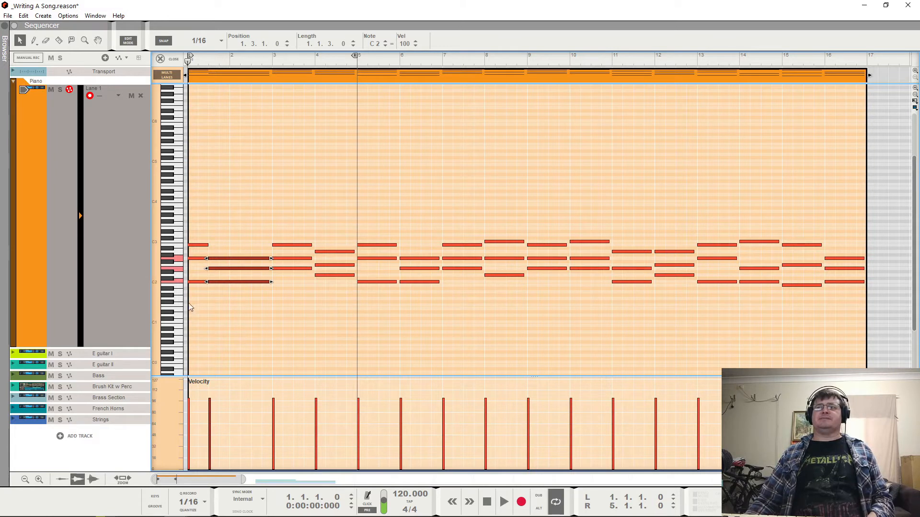
key(space)
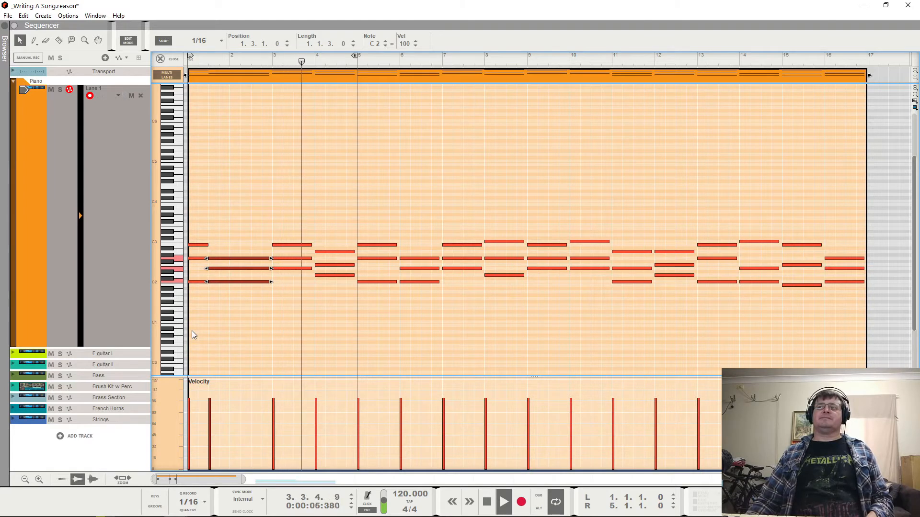
key(space)
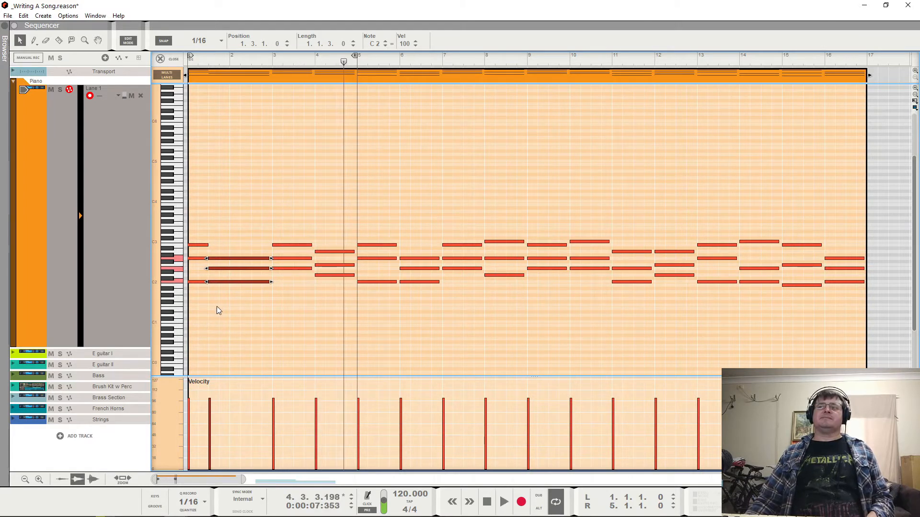
key(ctrl+z)
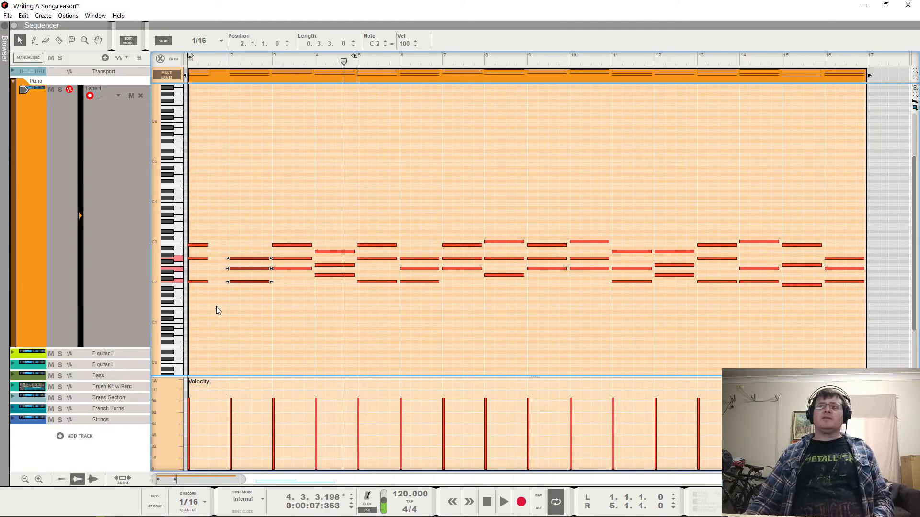
key(ctrl+z)
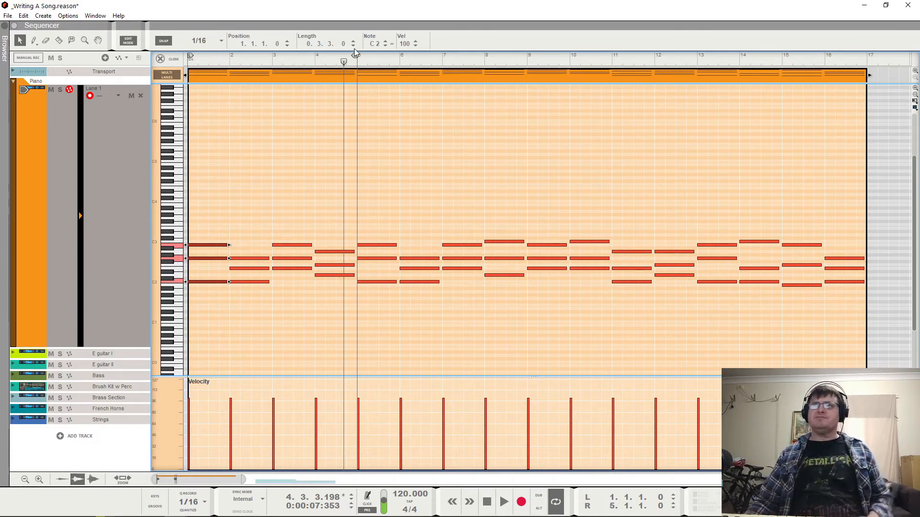
Step: Return to the song start, reduce the Piano track's height and close its note editor
key(Home)
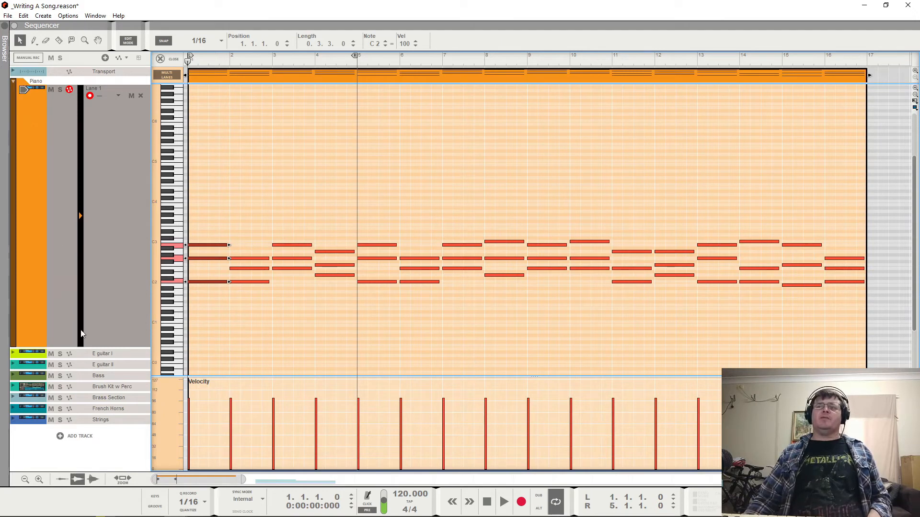
drag(90, 348, 114, 114)
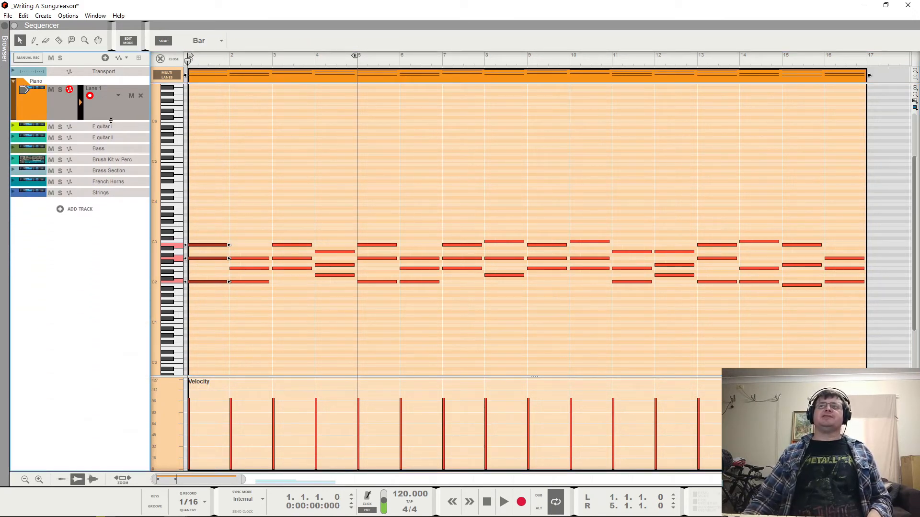
click(164, 58)
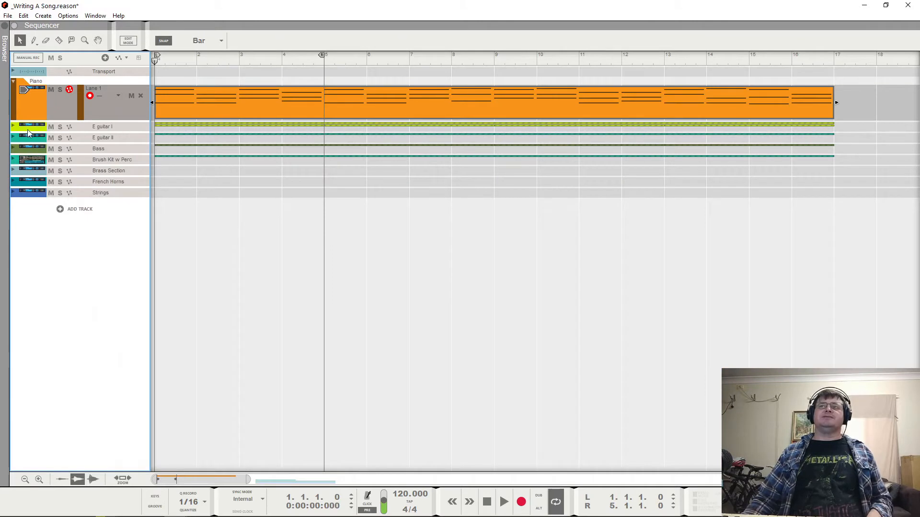
Step: Expand the E guitar I track, unmute its 16-bar clip and reduce the track's height
click(13, 126)
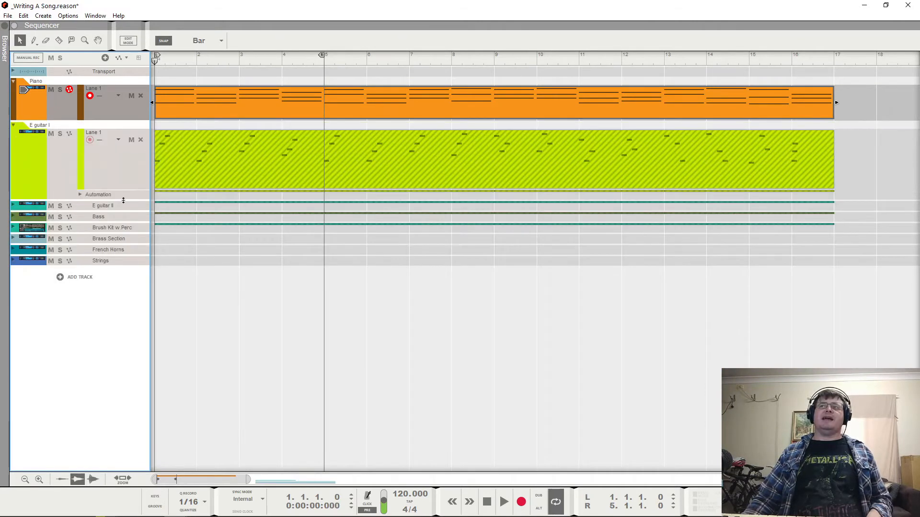
click(245, 166)
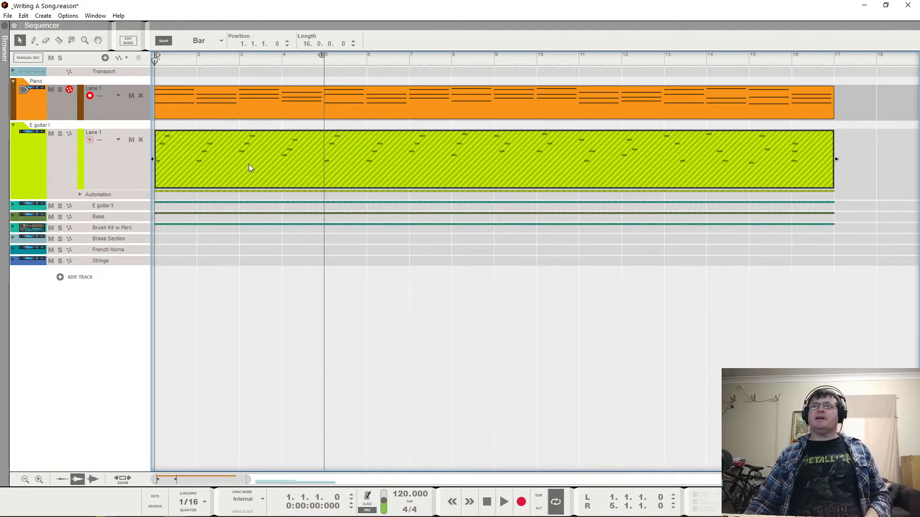
right_click(249, 164)
click(282, 315)
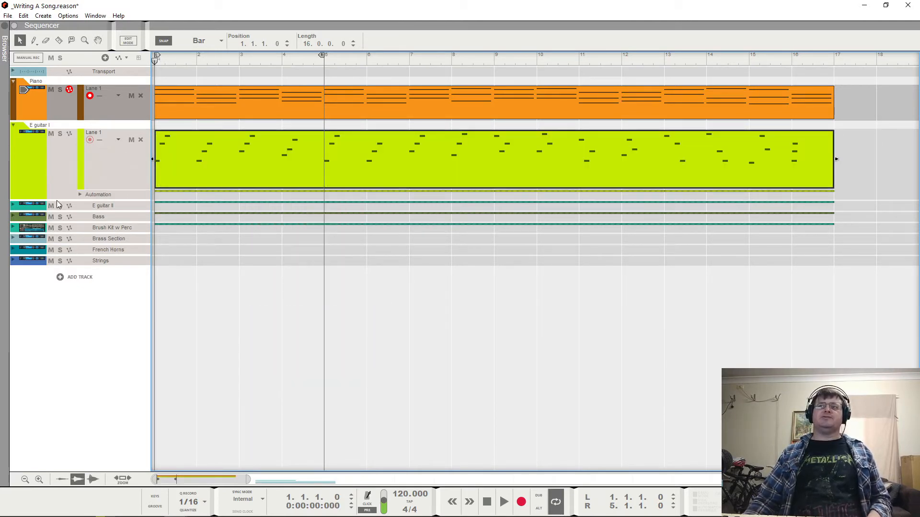
drag(59, 200, 126, 169)
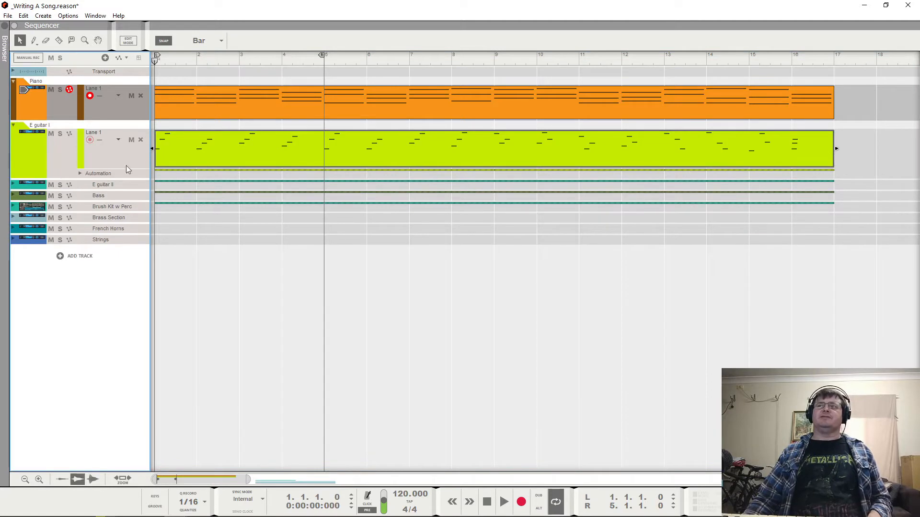
Step: Open the E guitar I clip for editing, unmute all its Sustain Pedal clips, and switch the note editor to the Piano lane
double_click(168, 153)
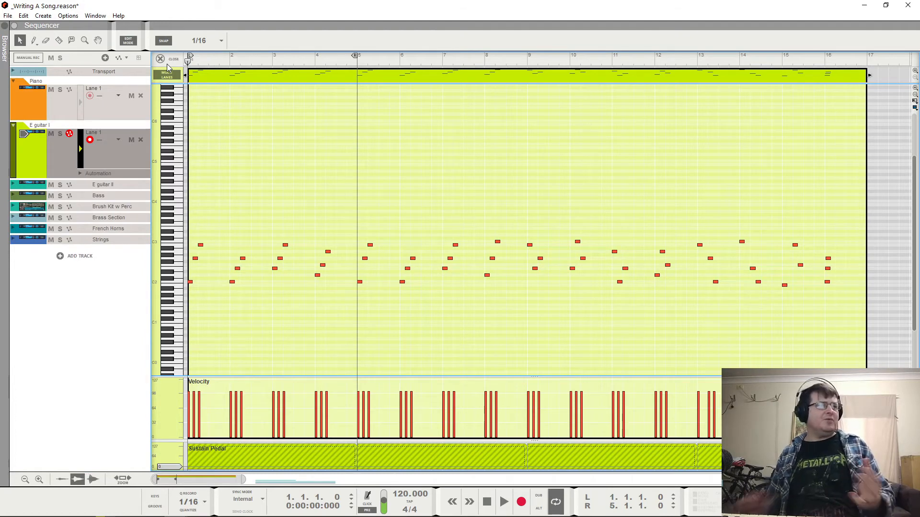
click(390, 458)
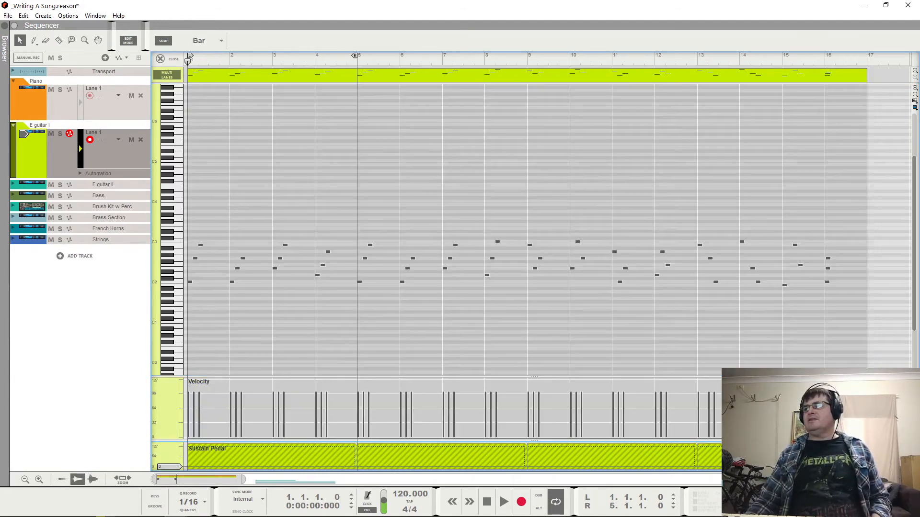
right_click(340, 457)
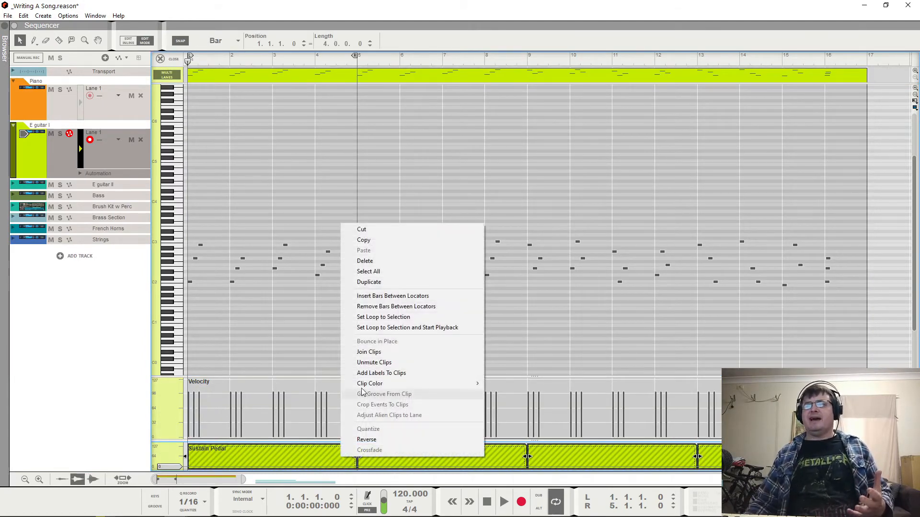
click(374, 364)
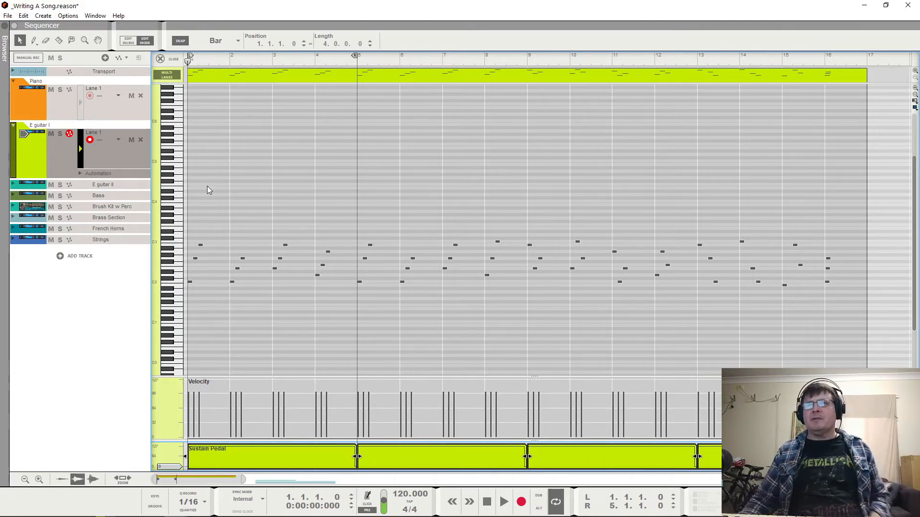
click(79, 104)
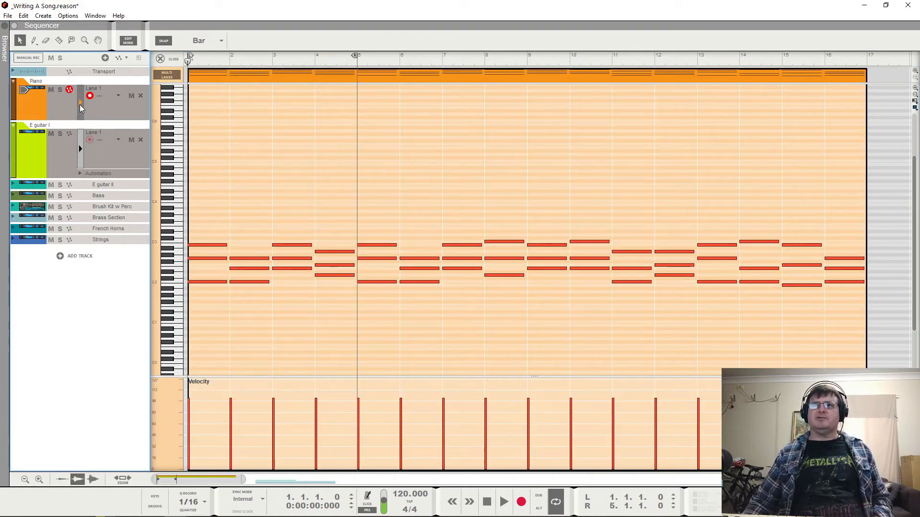
Step: Switch the note editor to the E guitar I lane, audition the start of its bar 1 pattern in solo, and return to the song start
click(80, 140)
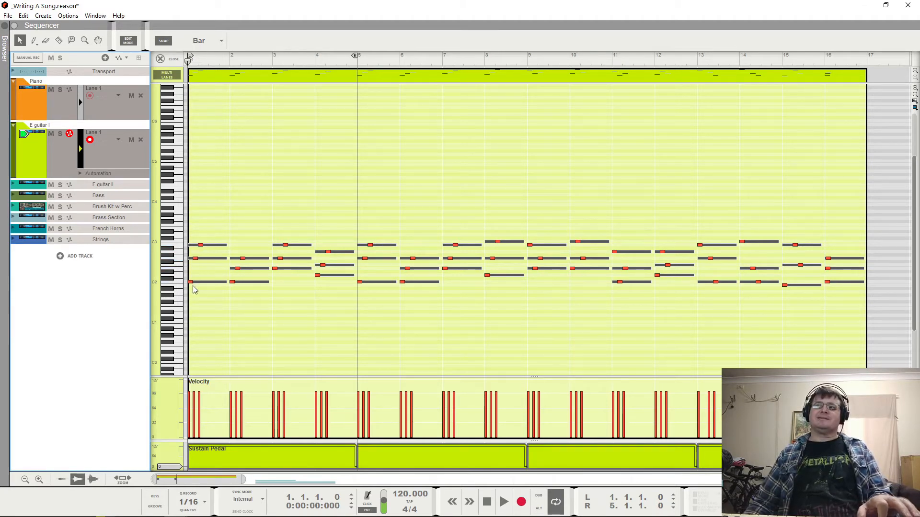
click(60, 135)
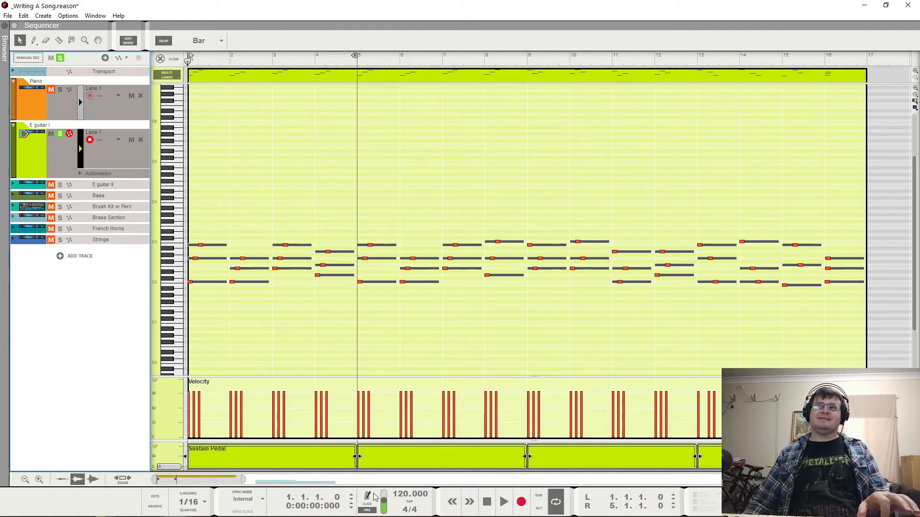
click(503, 501)
click(486, 502)
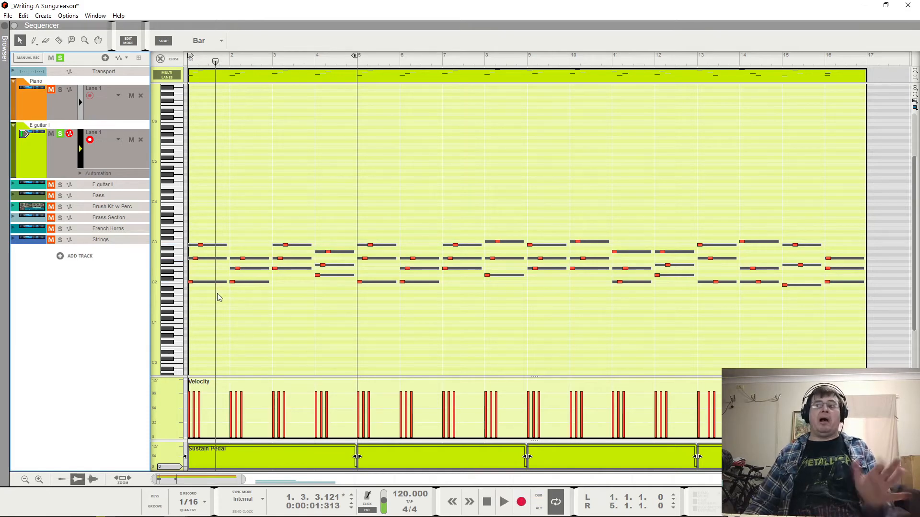
key(KP_0)
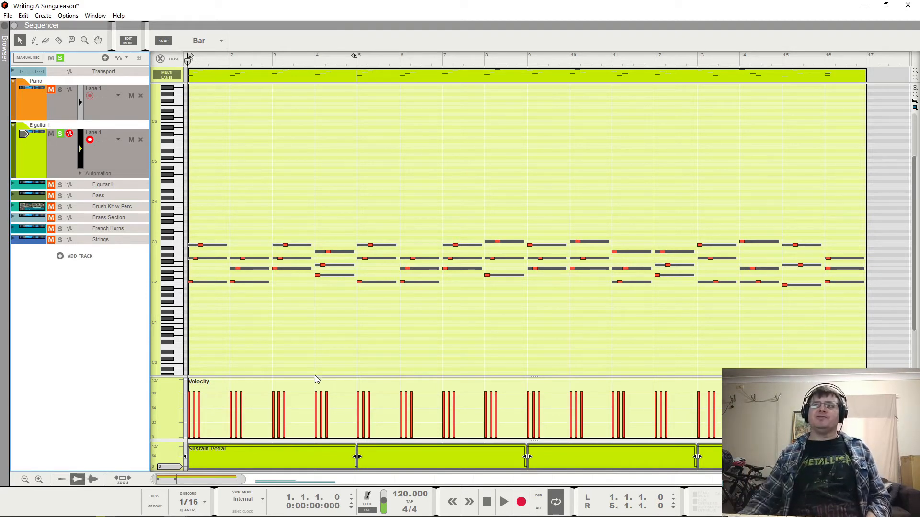
Step: Remove the solo from E guitar I and play bars 1 to 4 with the piano and guitar together
click(60, 133)
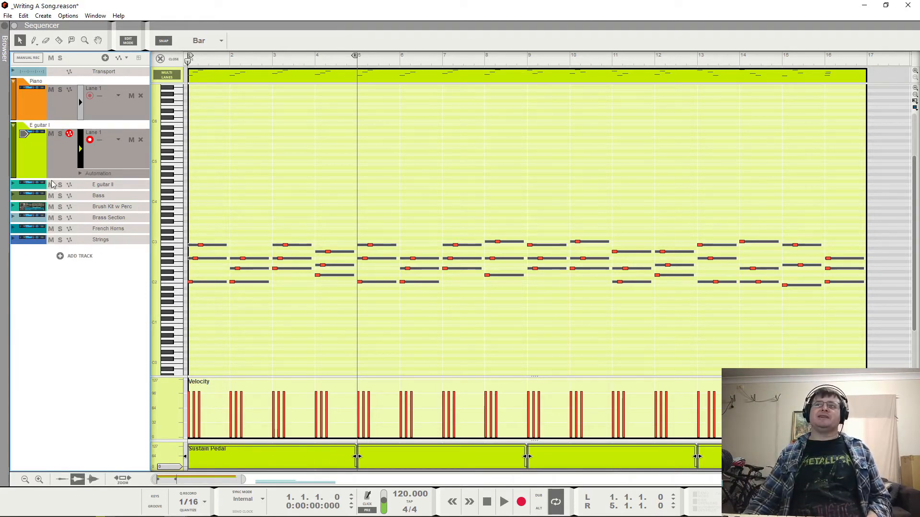
key(space)
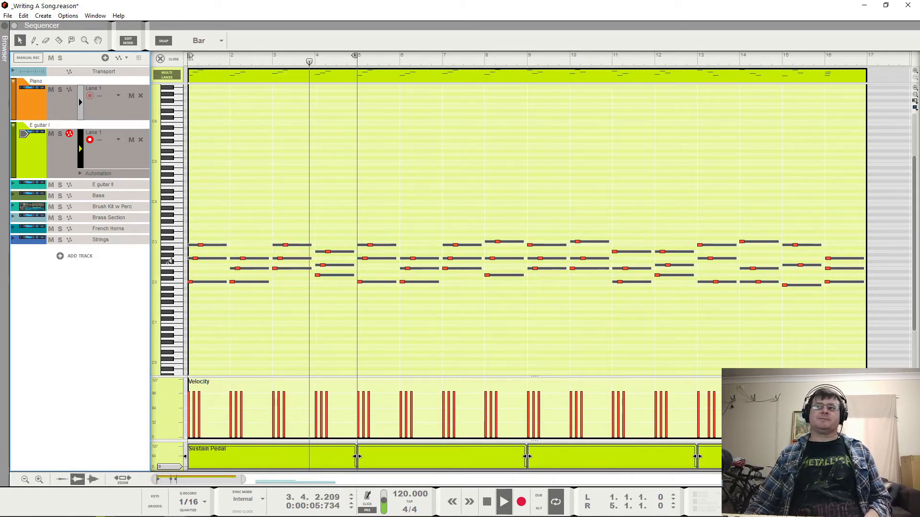
key(space)
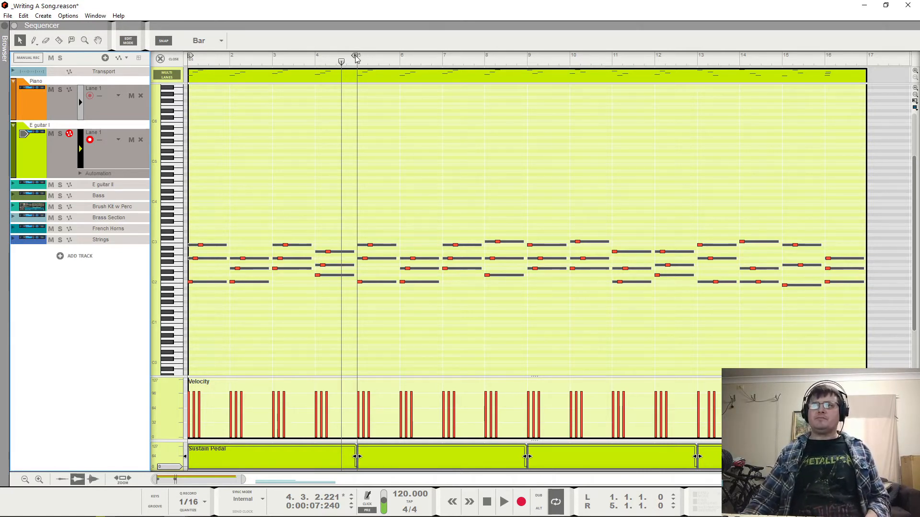
Step: Extend the loop's right locator to bar 17 and play the arrangement from the song start into bar 8
drag(356, 57, 858, 76)
key(space)
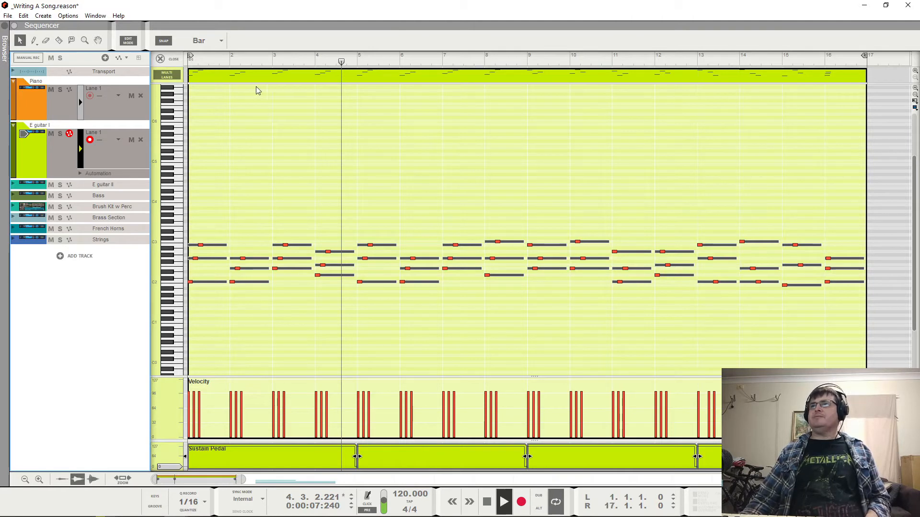
key(Home)
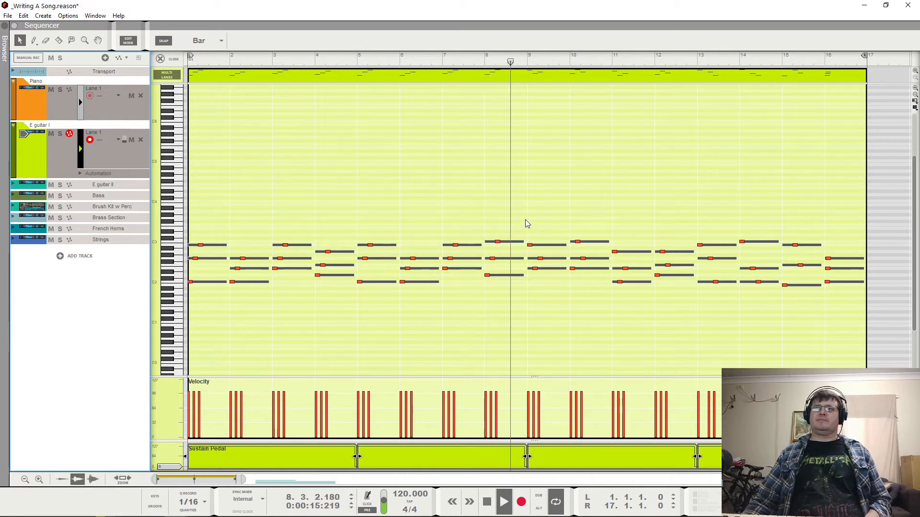
key(space)
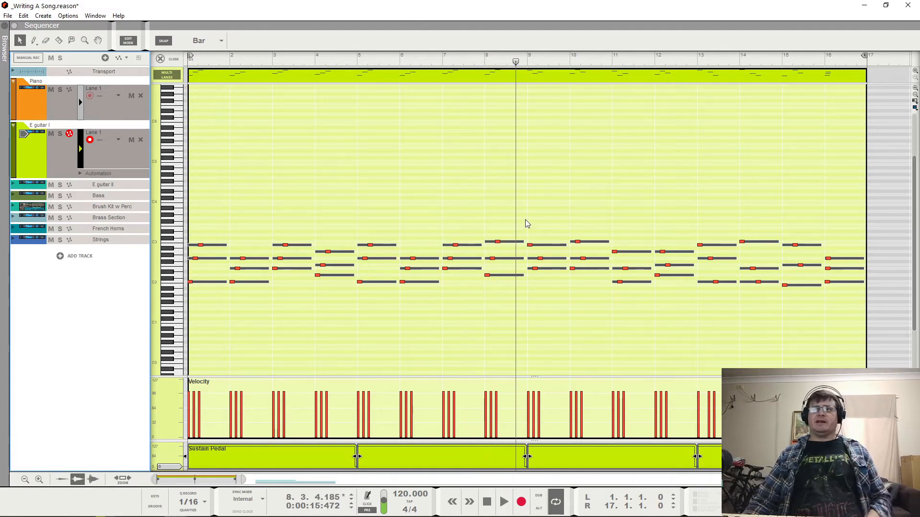
Step: Continue playback into bar 12, replay from bar 8 into bar 10, and replay from bar 9 into bar 13
key(space)
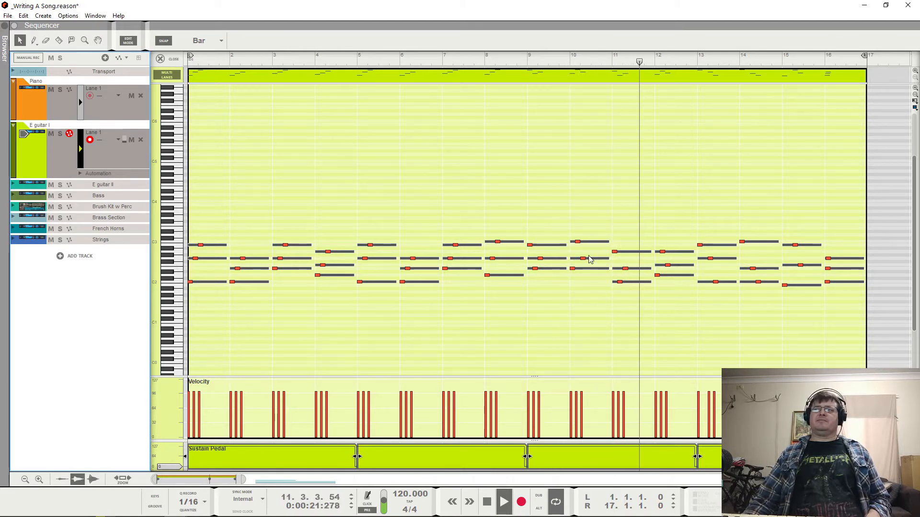
key(space)
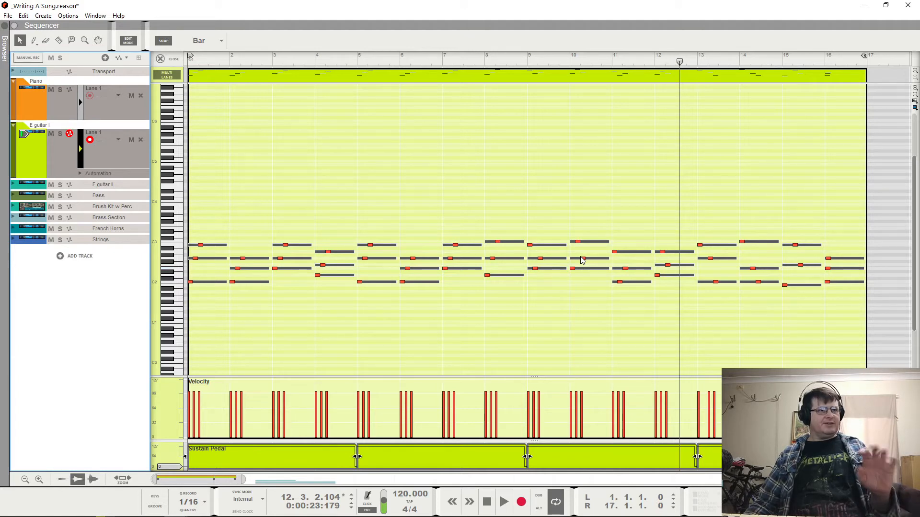
click(487, 58)
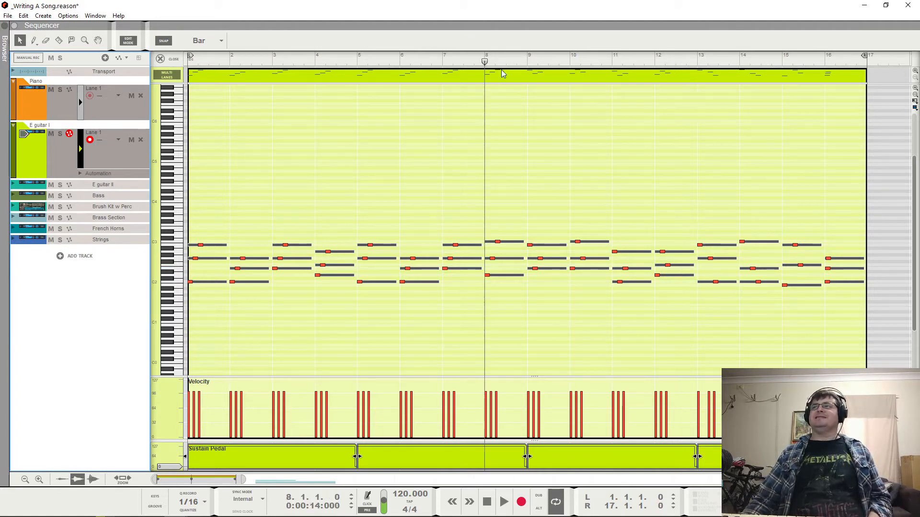
key(space)
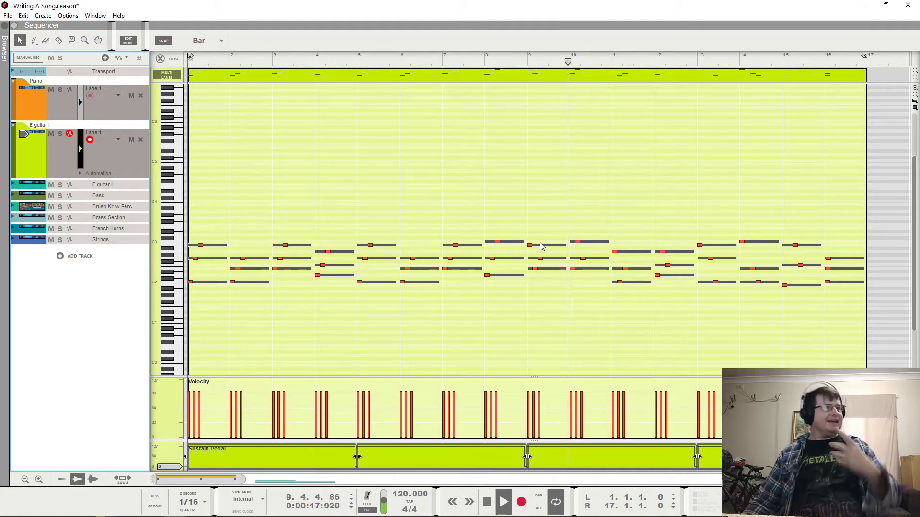
key(space)
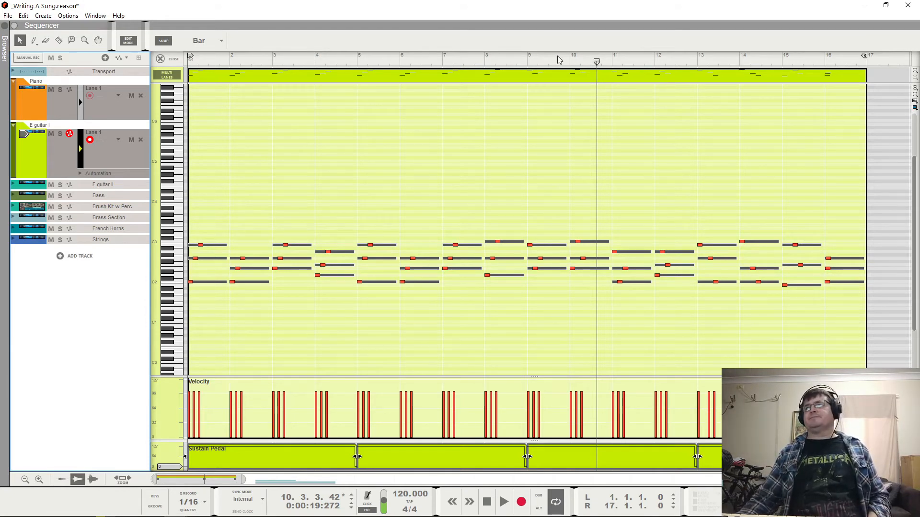
click(535, 59)
key(space)
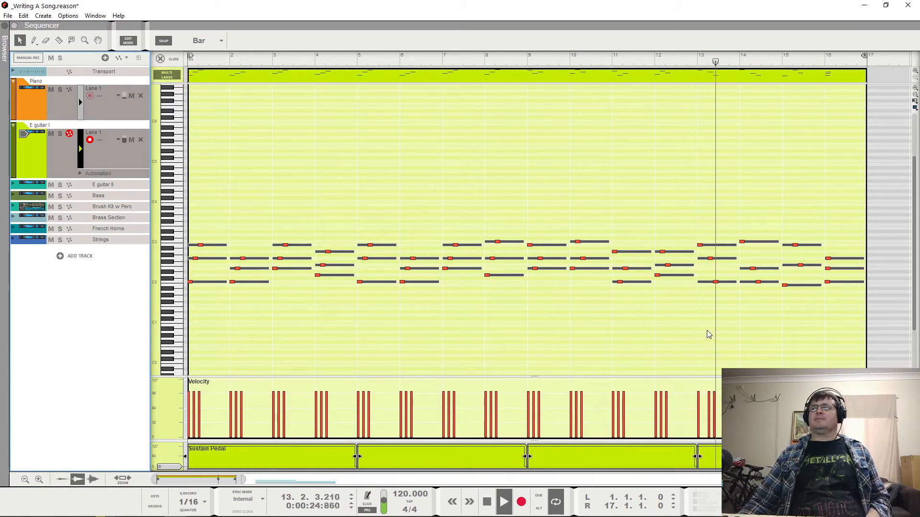
key(space)
Step: Play the closing section from bar 13, pausing at bar 14 and stopping on the final chord in bar 16
click(697, 66)
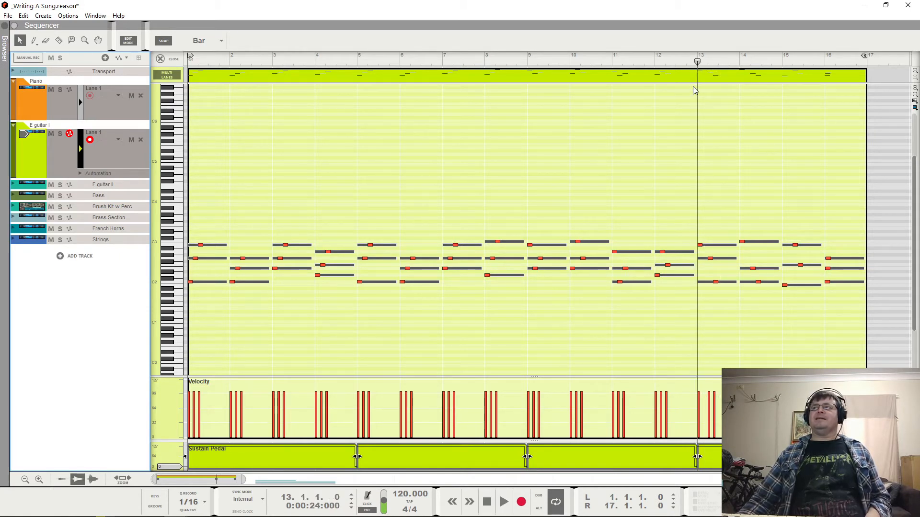
key(space)
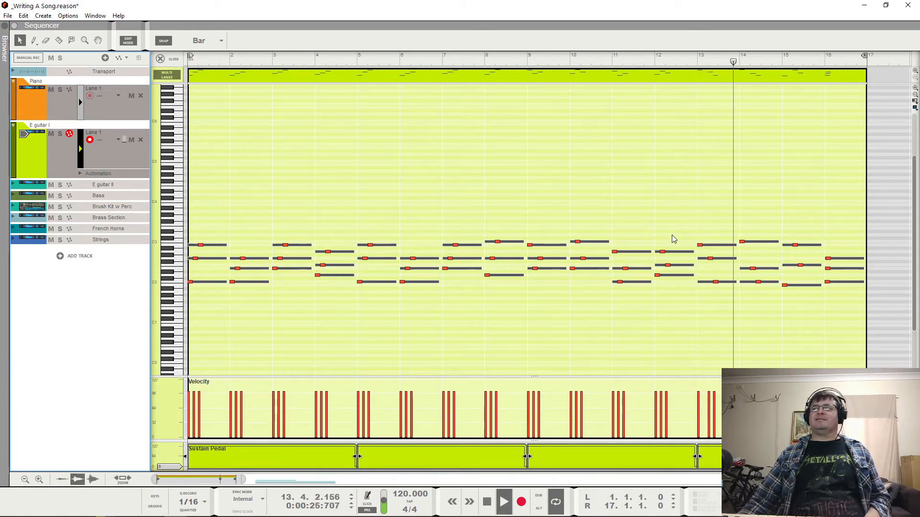
key(space)
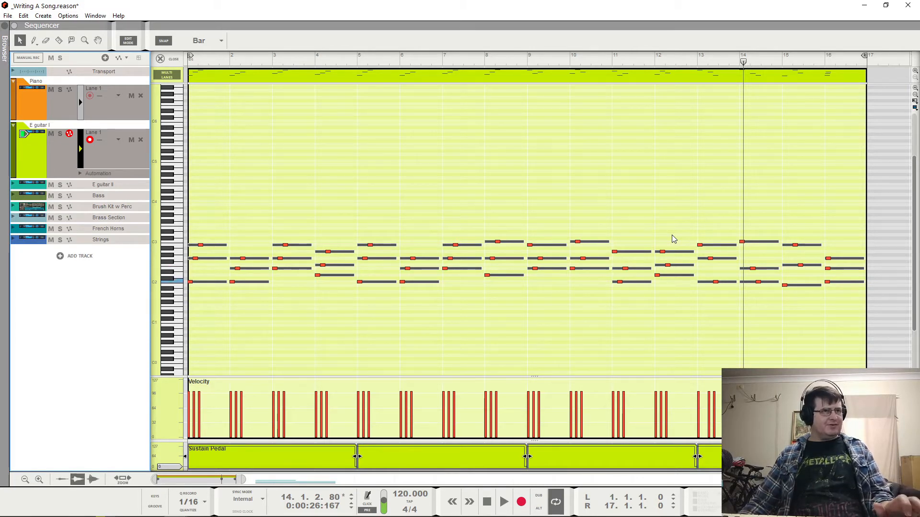
key(space)
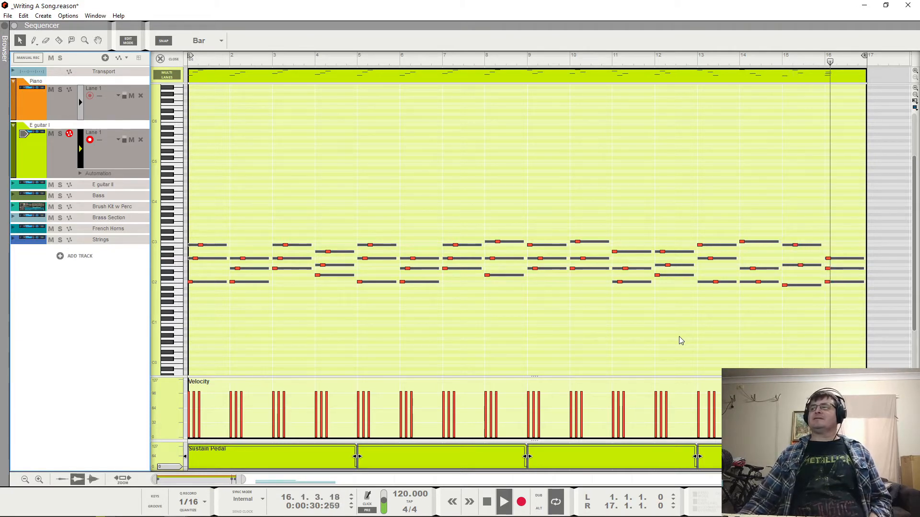
key(space)
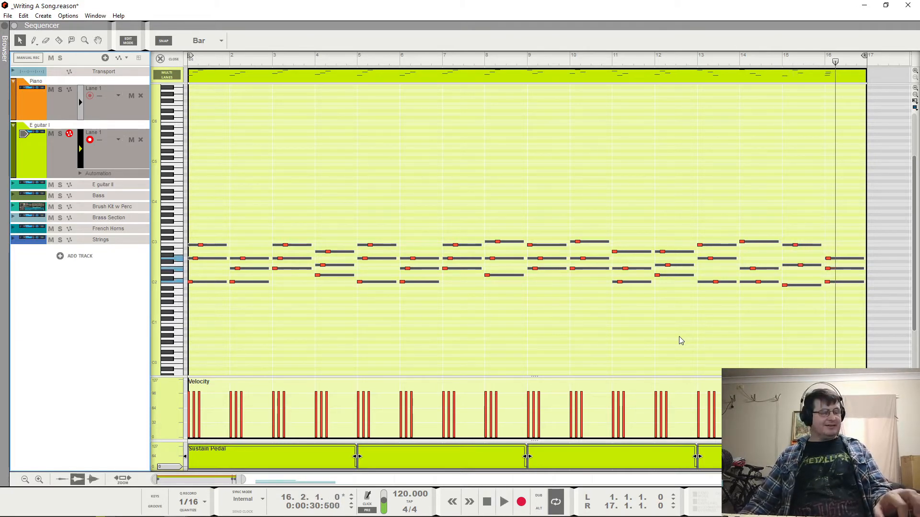
Step: Compare the start positions of the C2, E2 and G2 notes in the guitar's final bar 16 chord
click(828, 259)
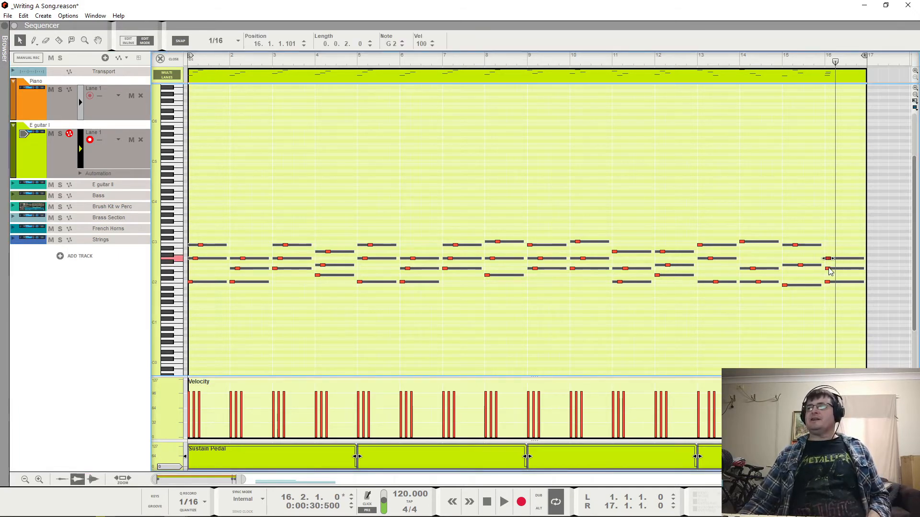
click(829, 268)
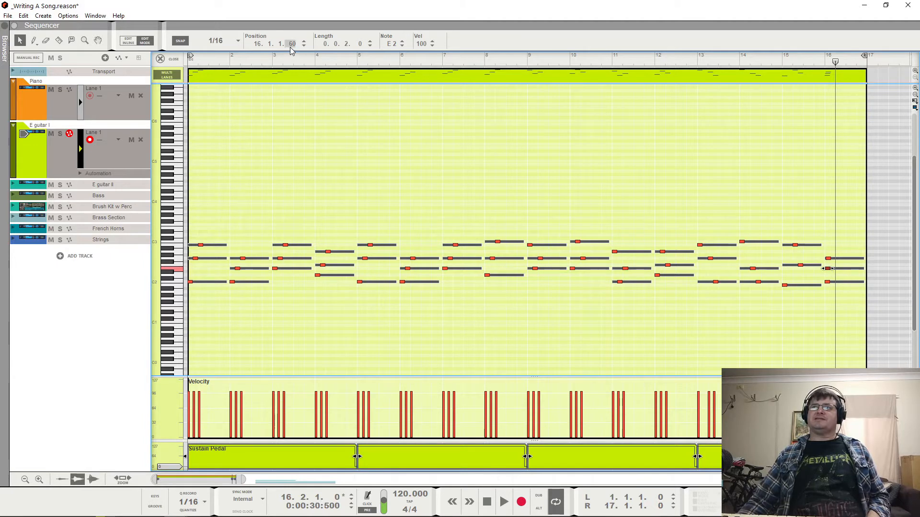
click(829, 282)
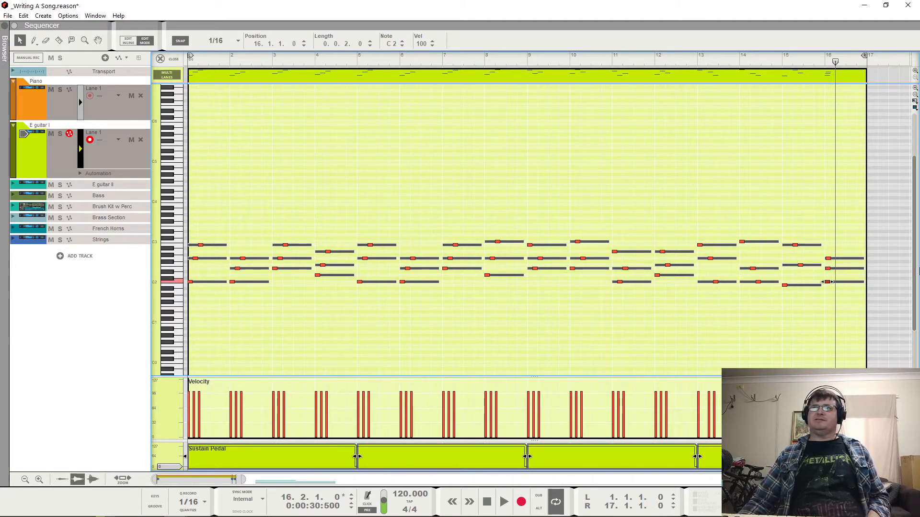
click(828, 268)
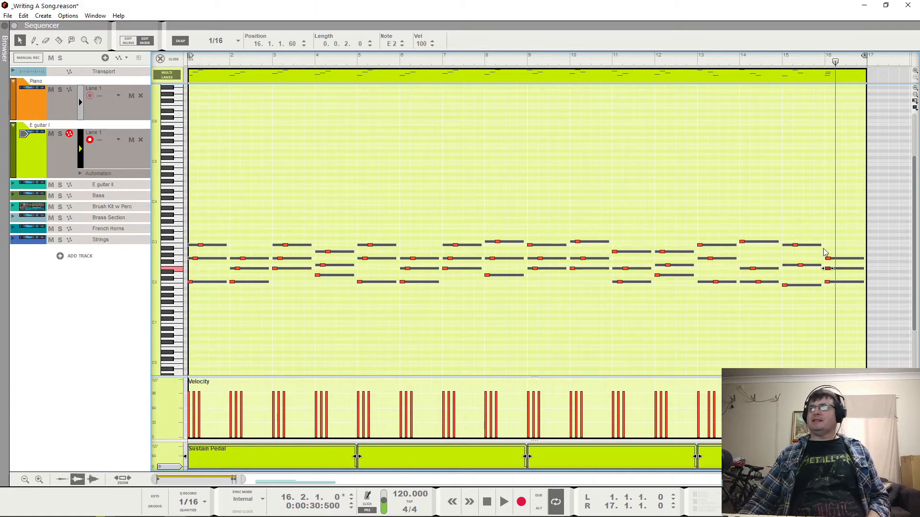
click(828, 259)
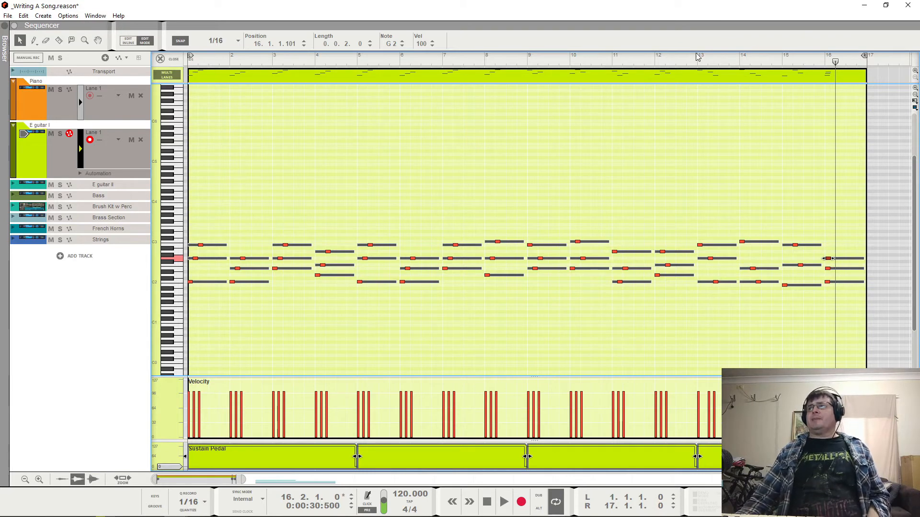
Step: Play from the song start into bar 5, briefly muting the Piano and E guitar I tracks in turn to compare their parts
click(189, 57)
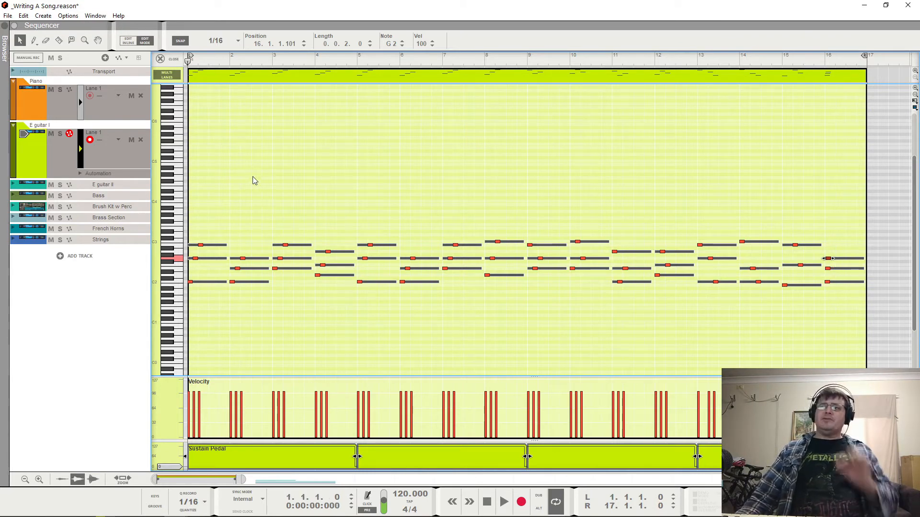
key(space)
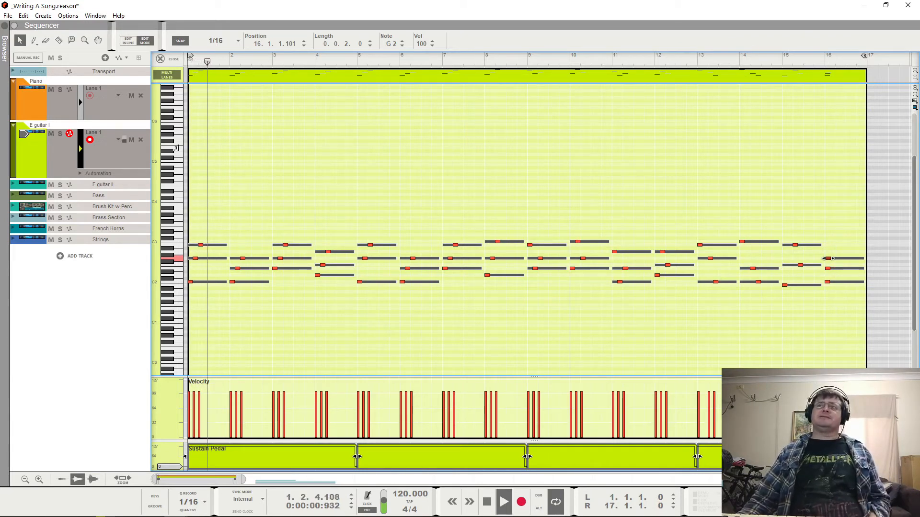
click(51, 90)
click(52, 90)
click(51, 134)
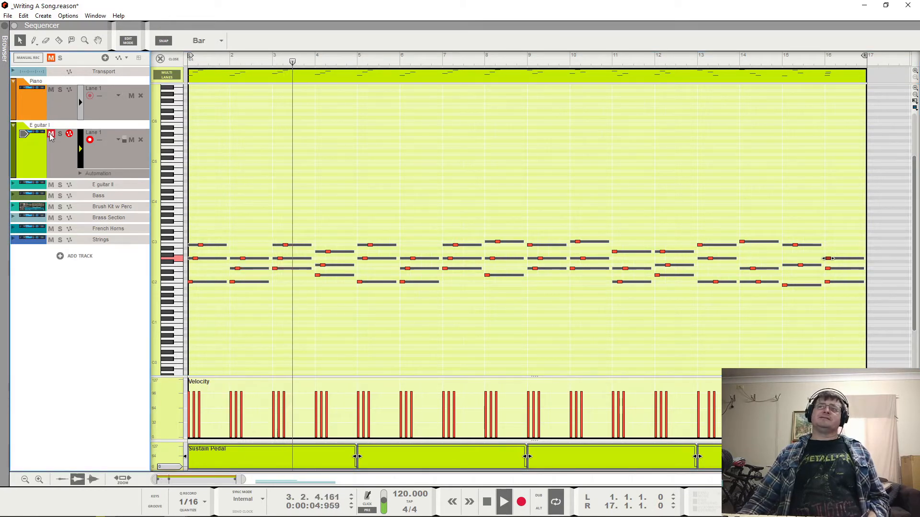
click(51, 135)
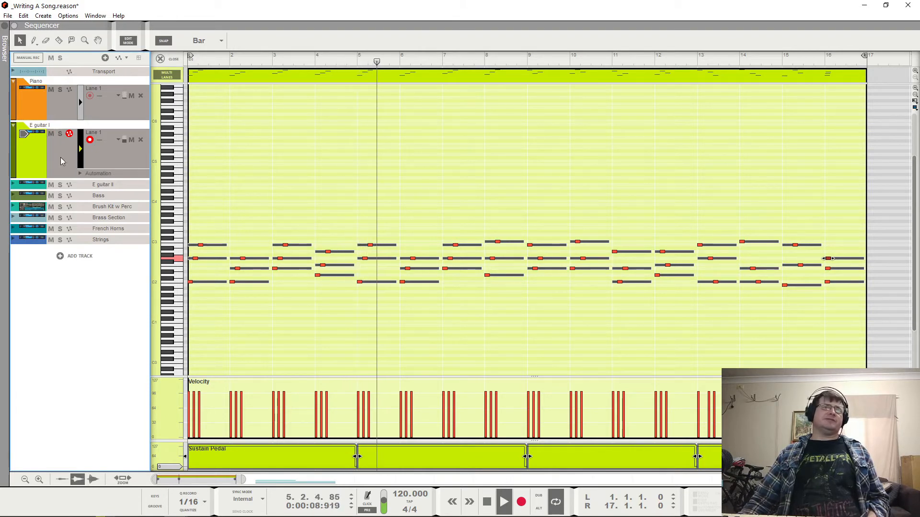
key(space)
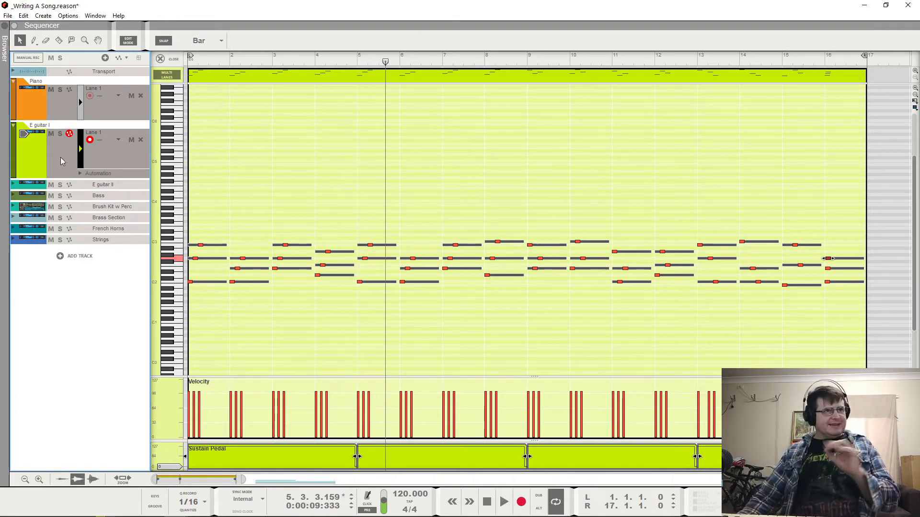
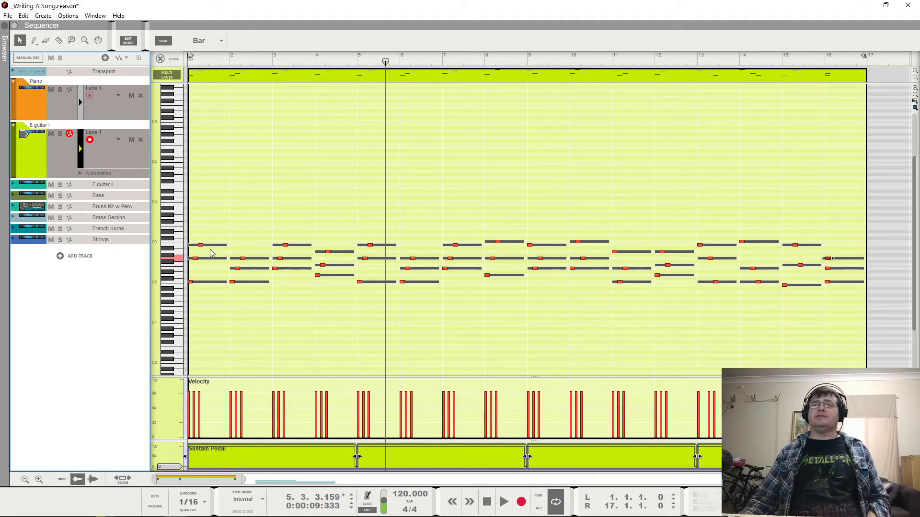
Step: Close the E guitar I note editor to return to the arrangement view and select the E guitar II track
click(81, 151)
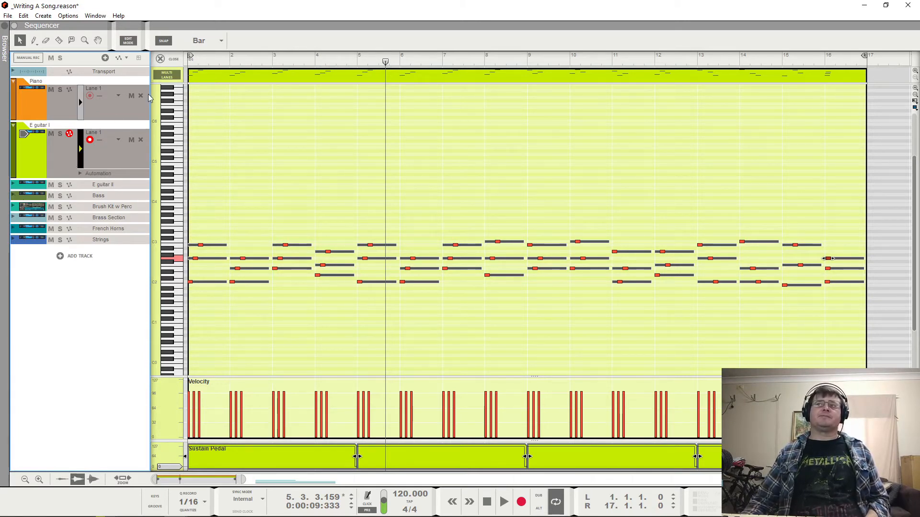
key(shift+Tab)
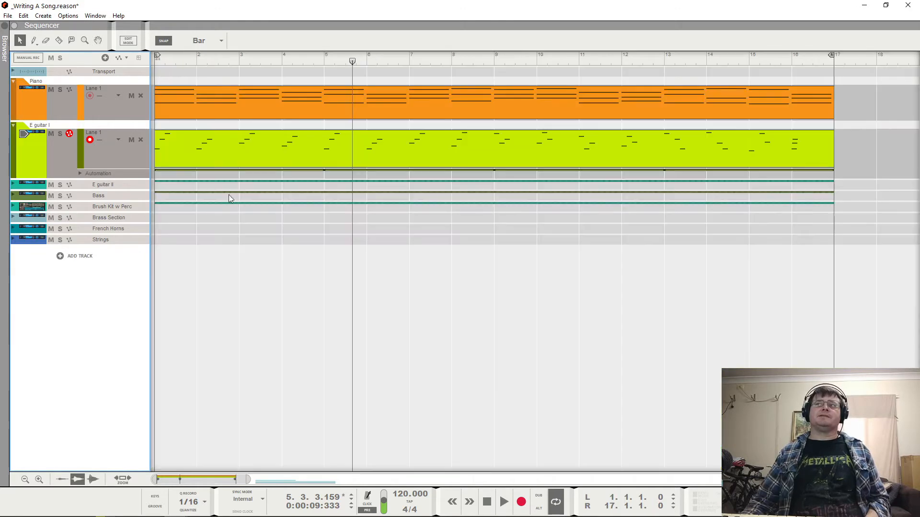
click(81, 188)
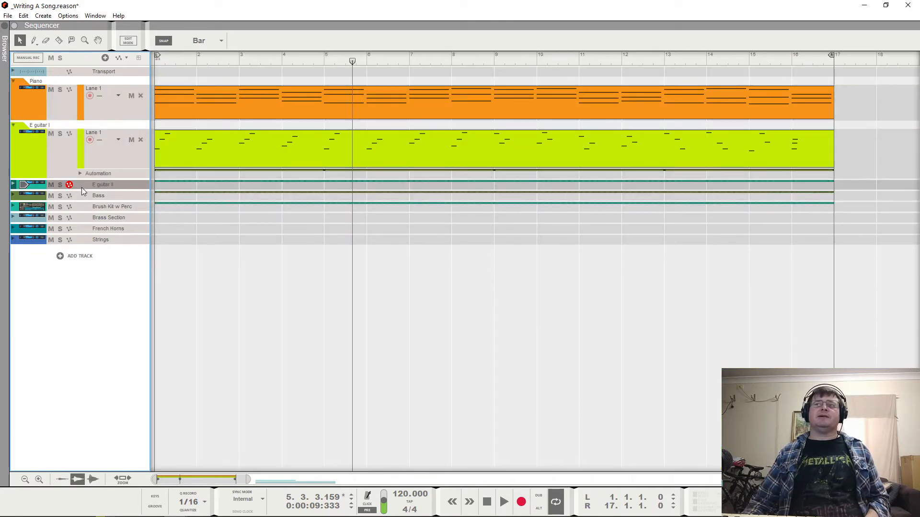
Step: Expand the E guitar II track, briefly check E guitar I's Sustain Pedal automation, and unmute the E guitar II clip
click(14, 184)
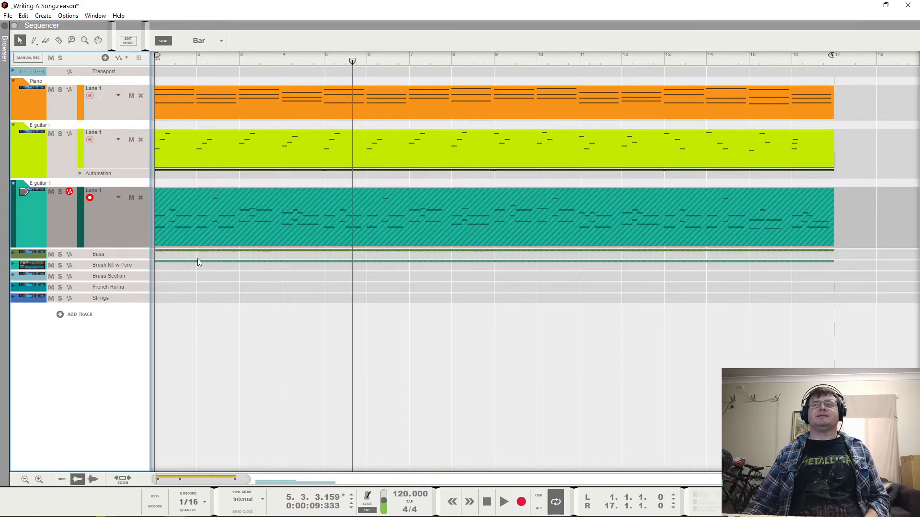
right_click(701, 232)
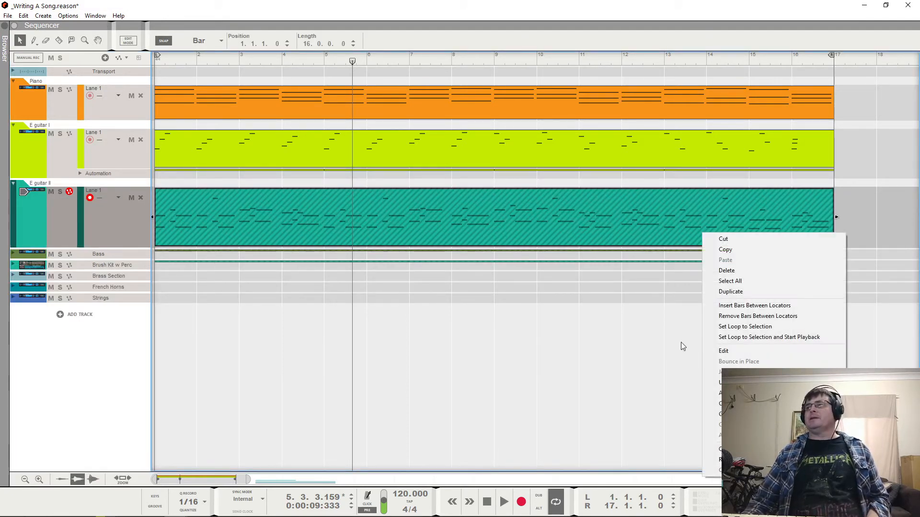
click(85, 176)
click(83, 174)
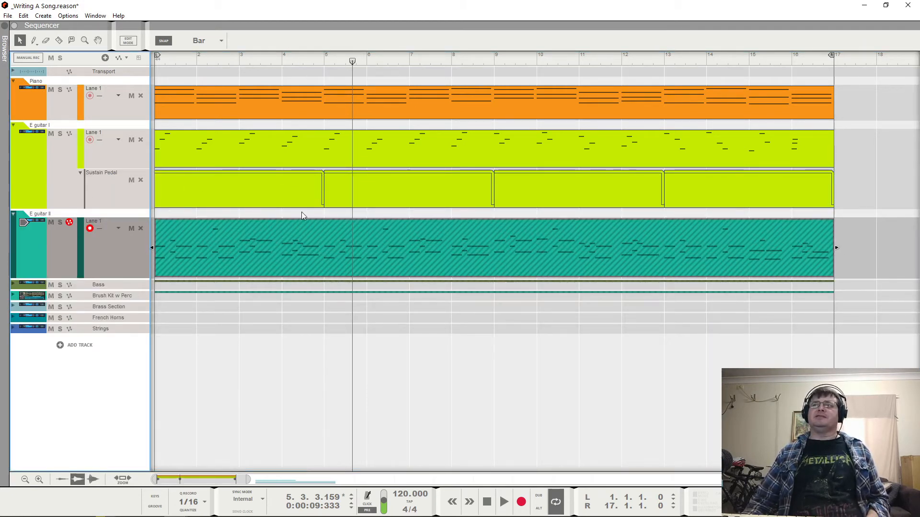
click(81, 173)
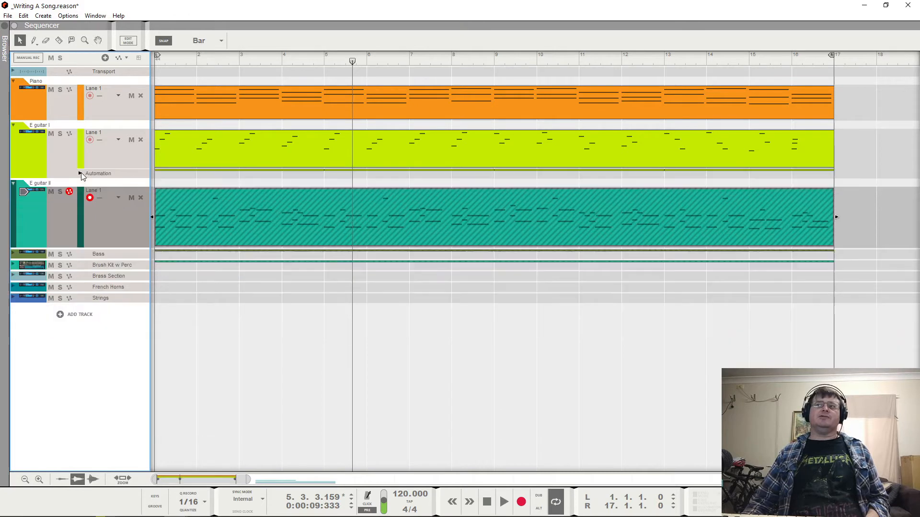
right_click(288, 204)
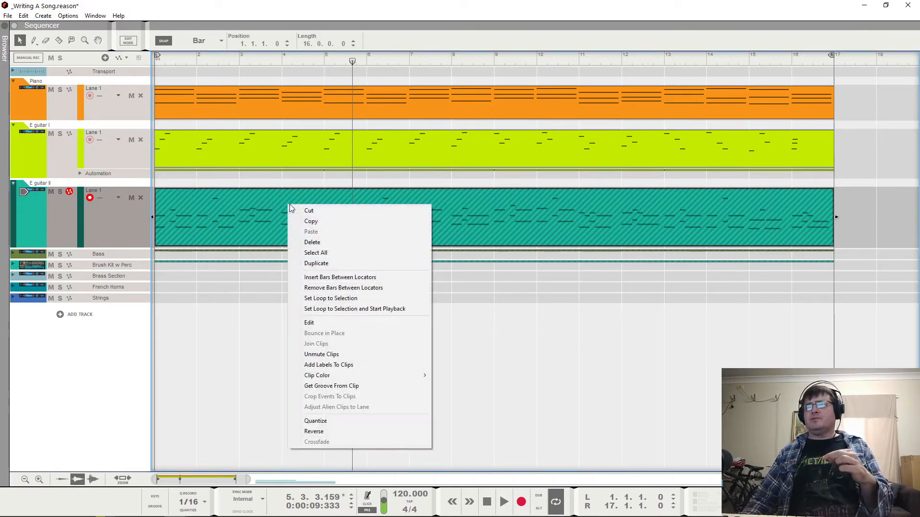
click(336, 354)
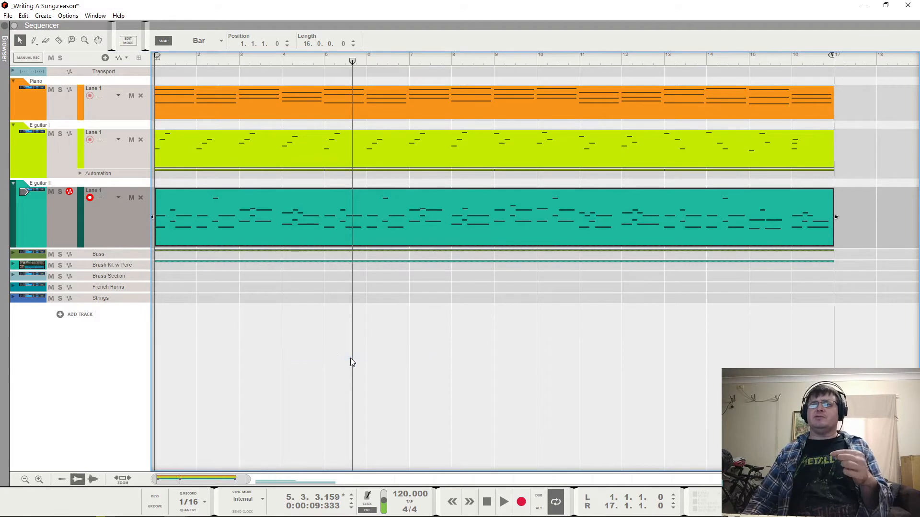
Step: Loop bars 1 to 4, solo E guitar II and audition its part from the song start
alt+click(323, 60)
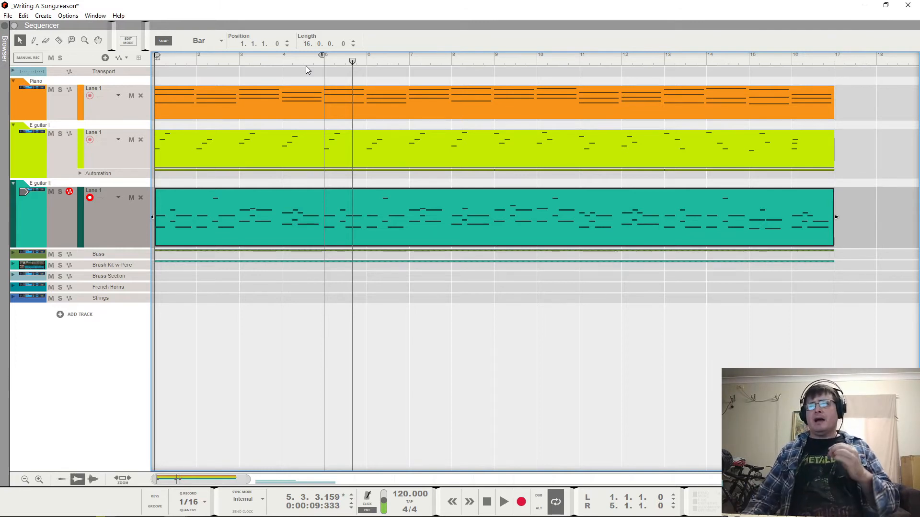
drag(309, 59, 155, 60)
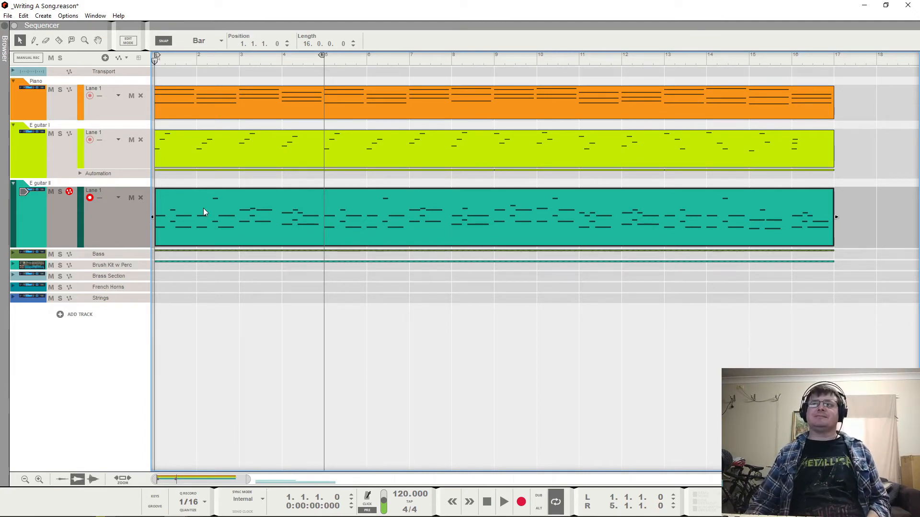
click(60, 192)
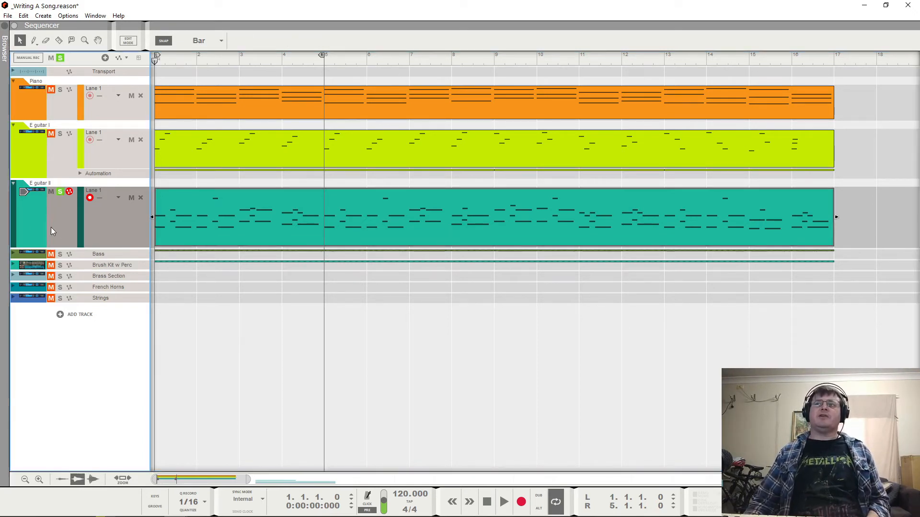
key(space)
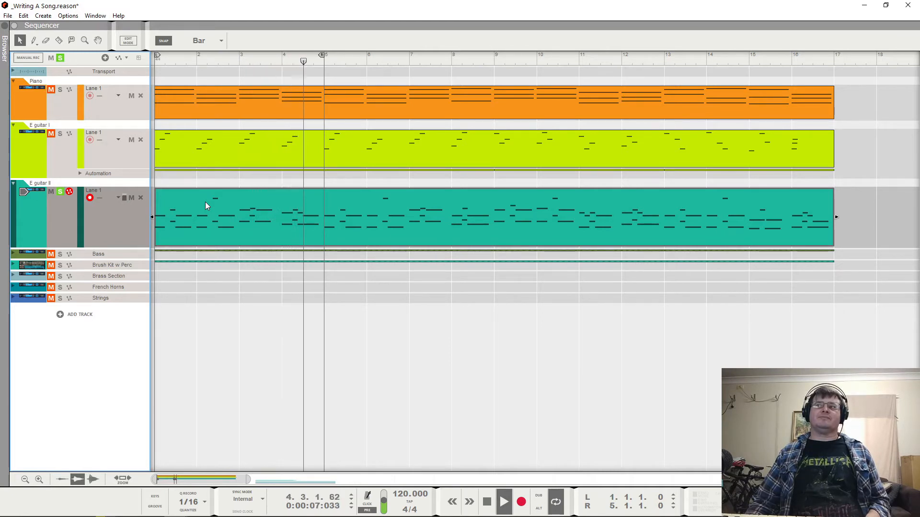
key(space)
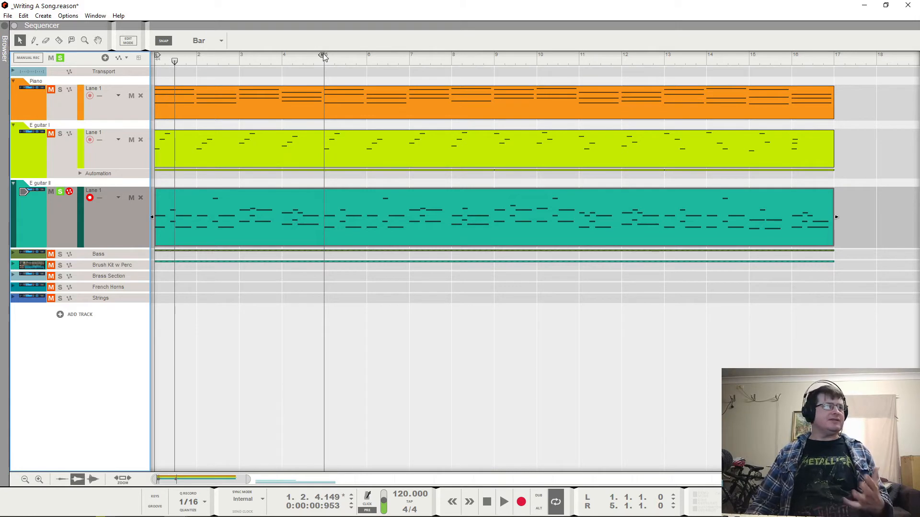
Step: Solo E guitar I alongside E guitar II and audition both guitars together from the song start
click(50, 134)
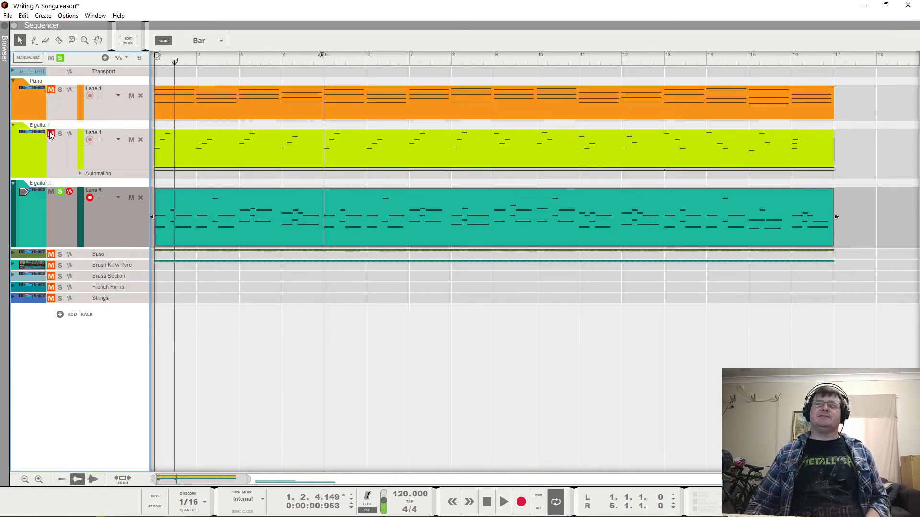
click(60, 134)
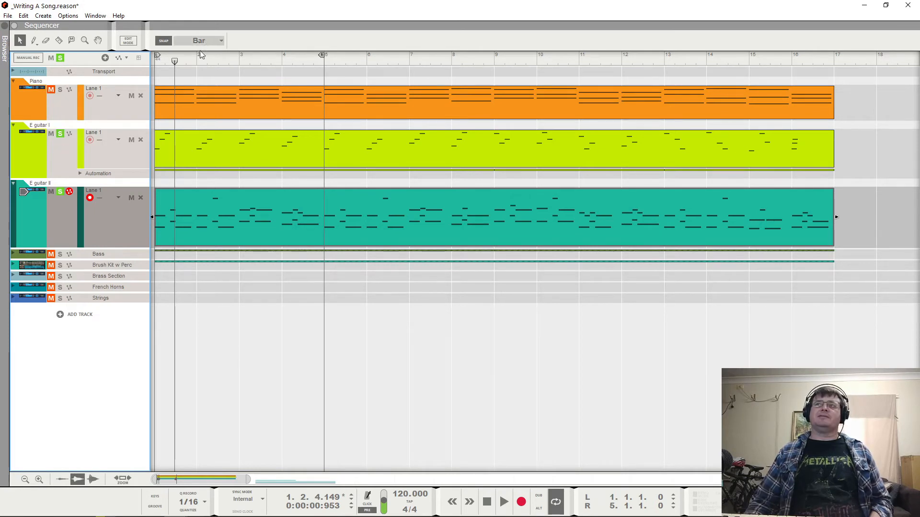
click(159, 62)
key(space)
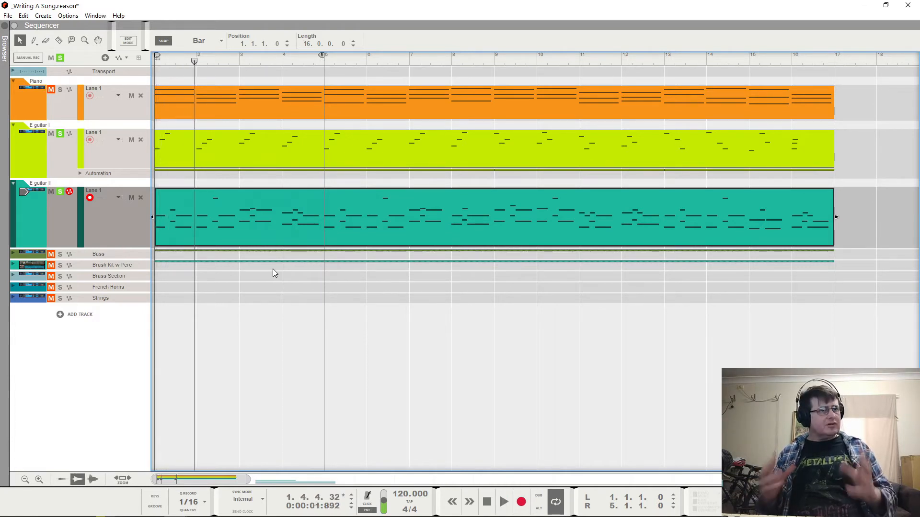
Step: Clear all solos, extend the loop end to bar 17 and play the full 16 bars with Piano and both guitars
click(60, 90)
click(60, 58)
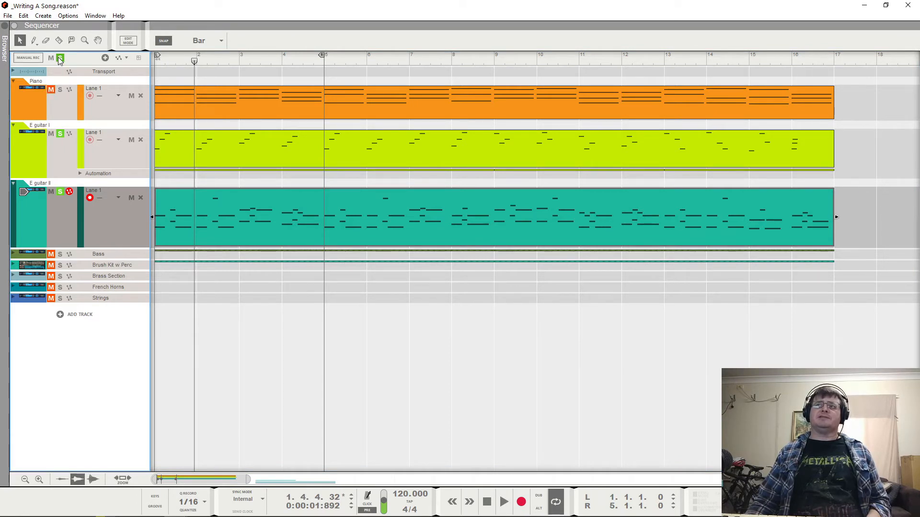
click(174, 60)
key(space)
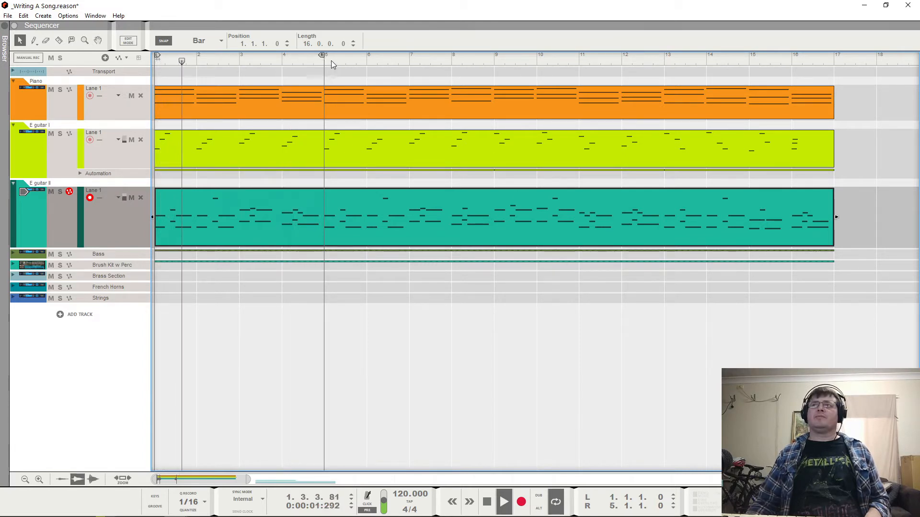
drag(322, 55, 831, 96)
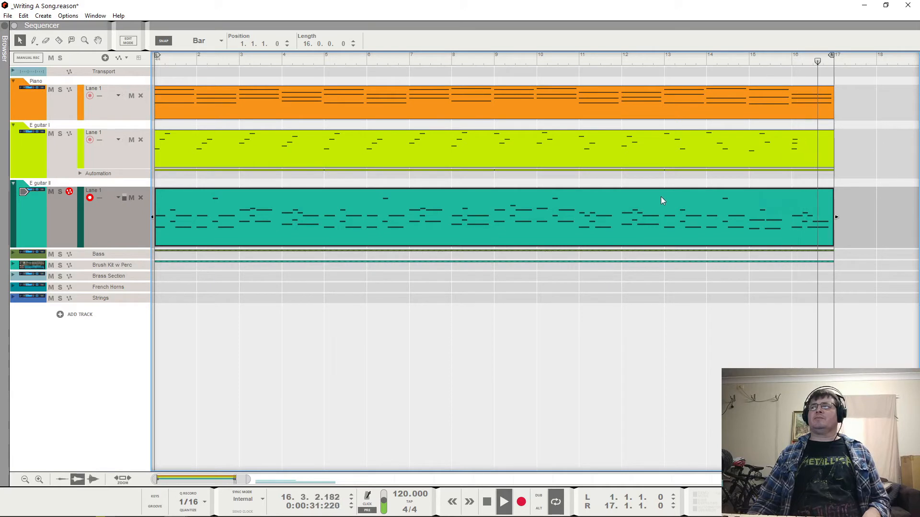
key(space)
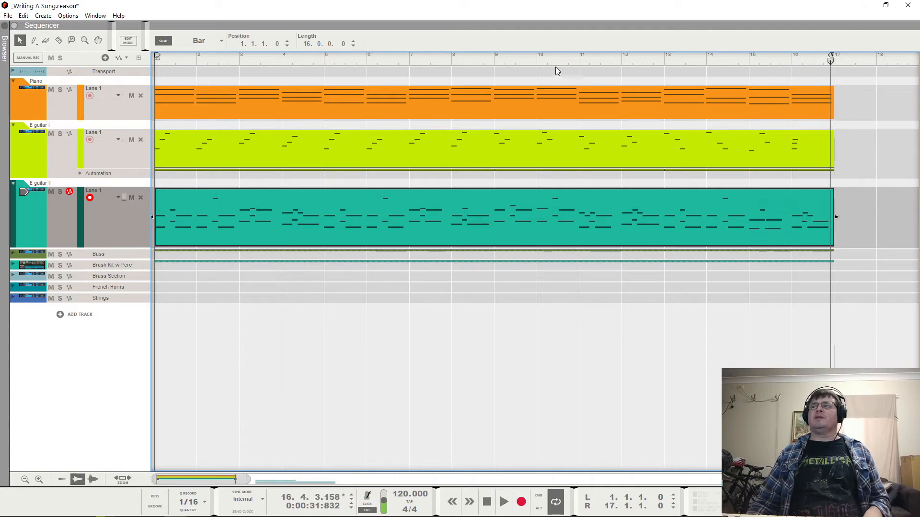
Step: Open the E guitar II clip in the note editor, set the loop to bars 1 to 4 and frame those bars
click(498, 64)
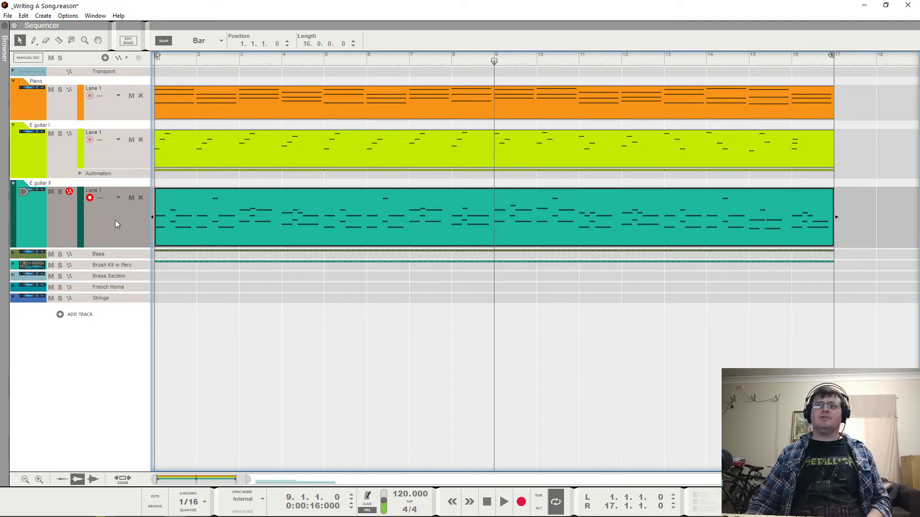
double_click(277, 224)
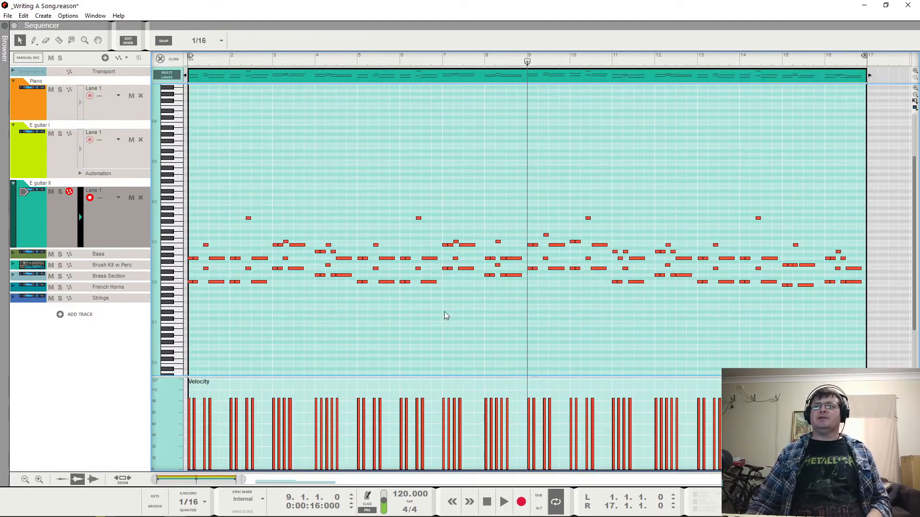
alt+click(356, 63)
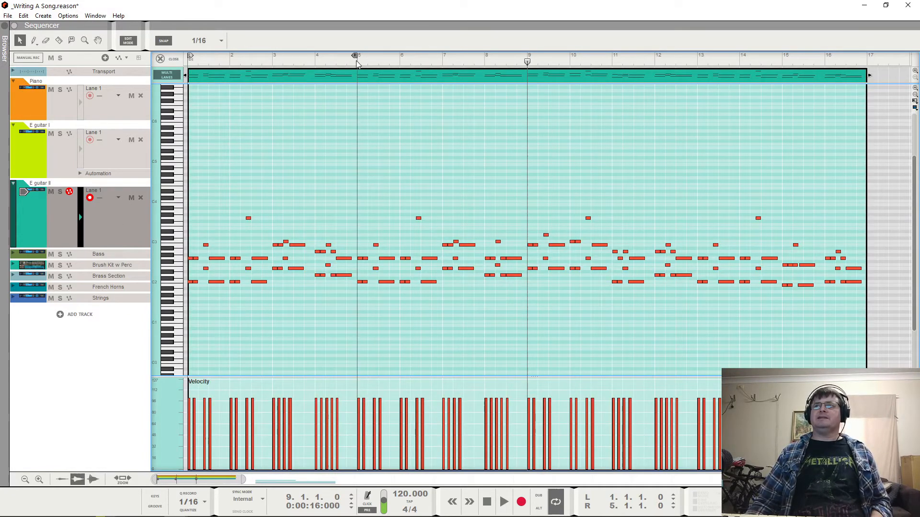
drag(338, 63, 132, 78)
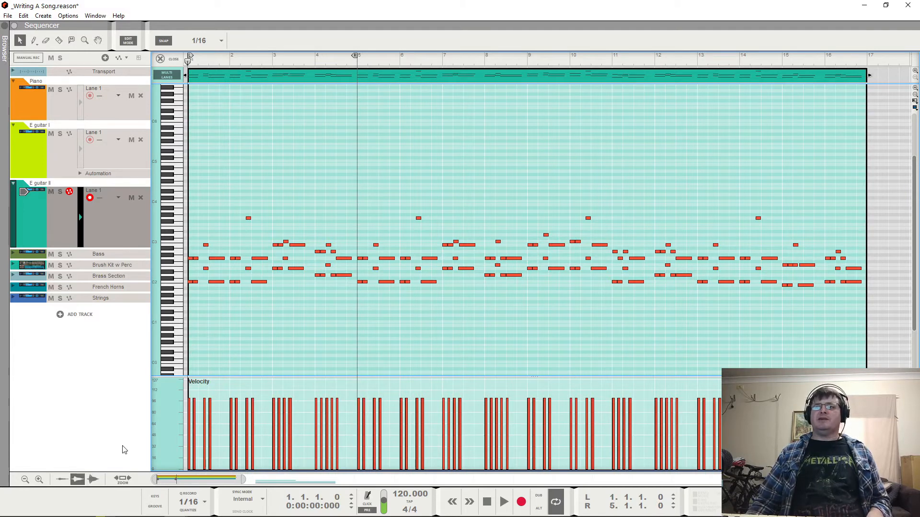
drag(244, 481, 180, 481)
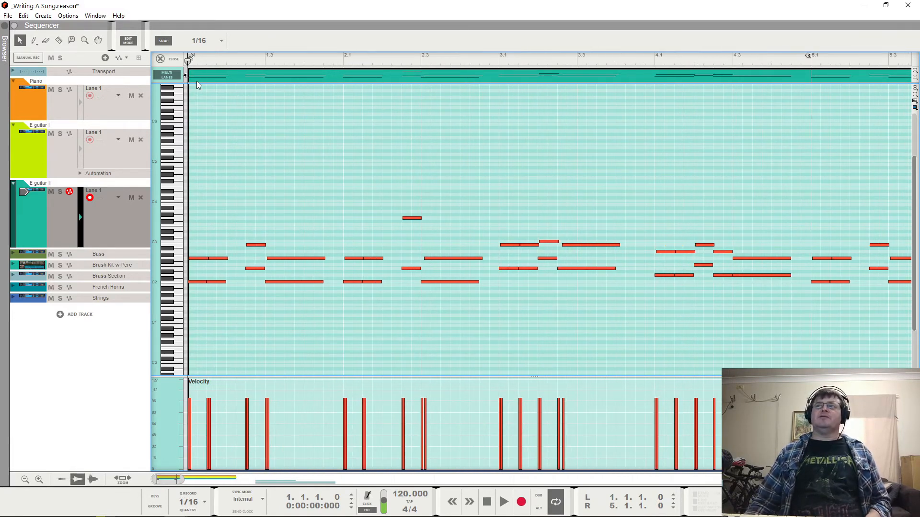
Step: During playback, include the E guitar I and Piano lanes in the note editor and make E guitar II the active lane for comparison
key(space)
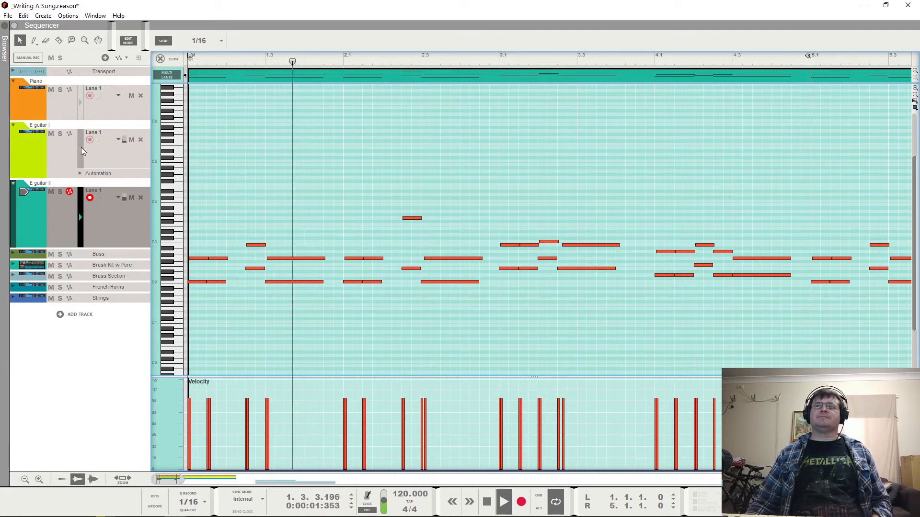
click(81, 148)
click(81, 103)
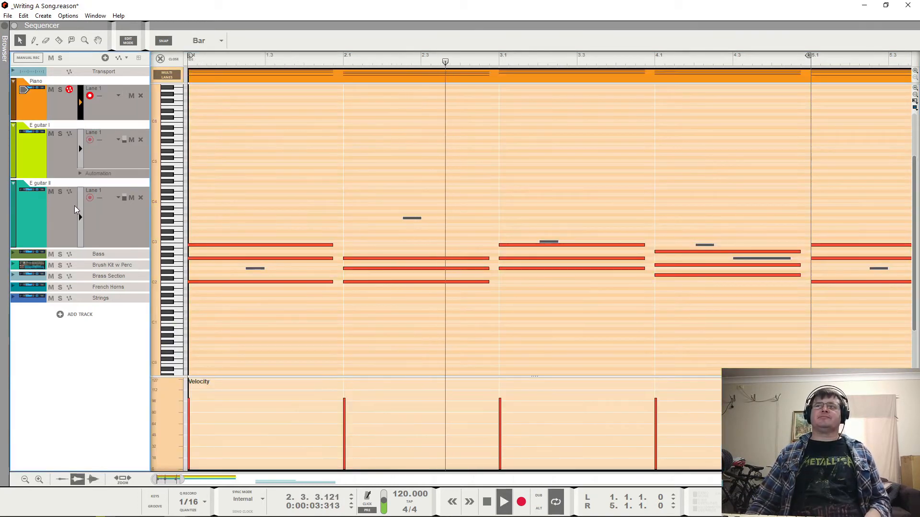
click(81, 209)
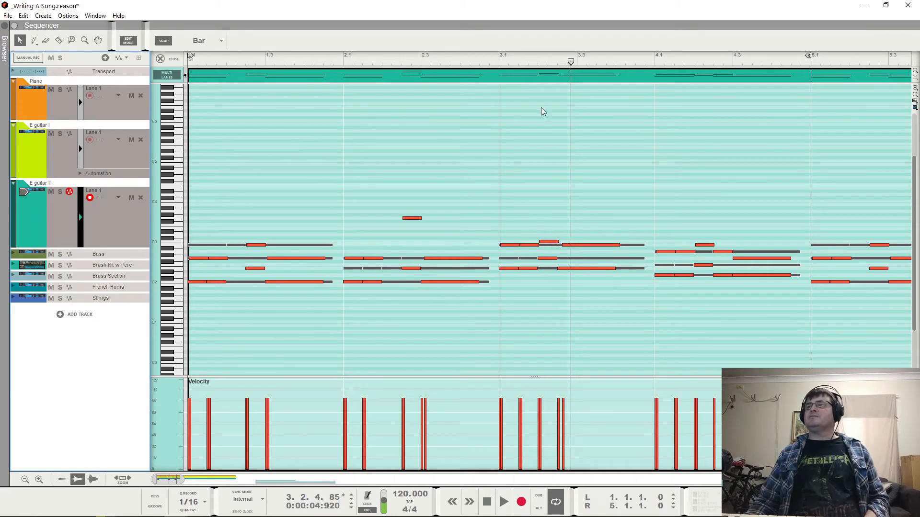
Step: Audition the guitar parts from bar 3 to the end of bar 4, selecting E guitar II's short top note in bar 4 to check its pitch
click(496, 56)
key(space)
key(space)
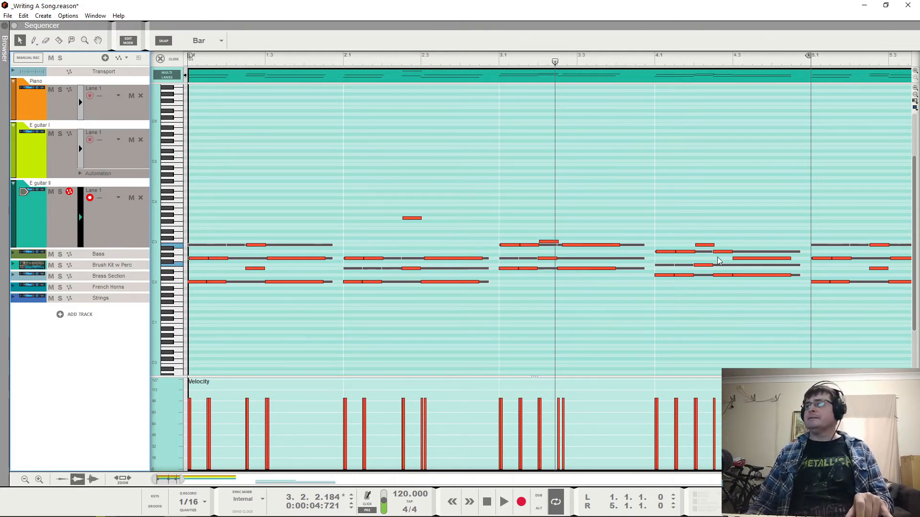
click(705, 245)
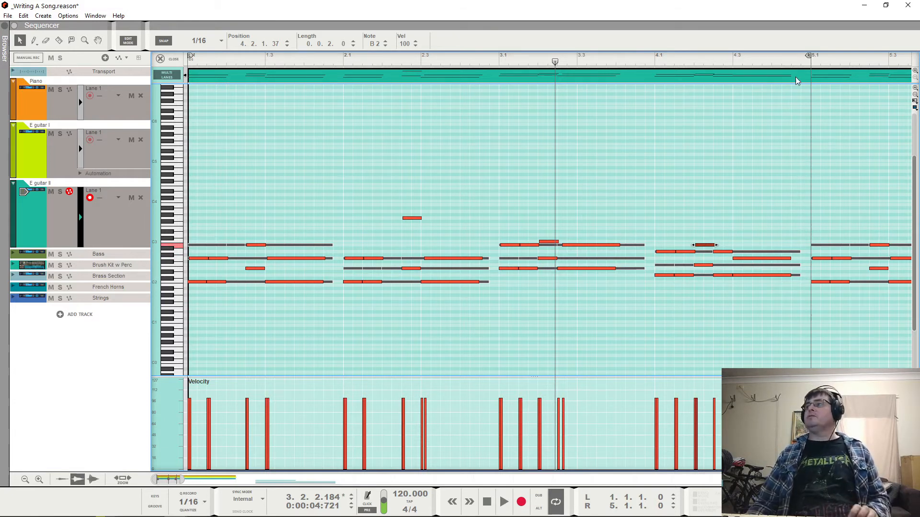
key(space)
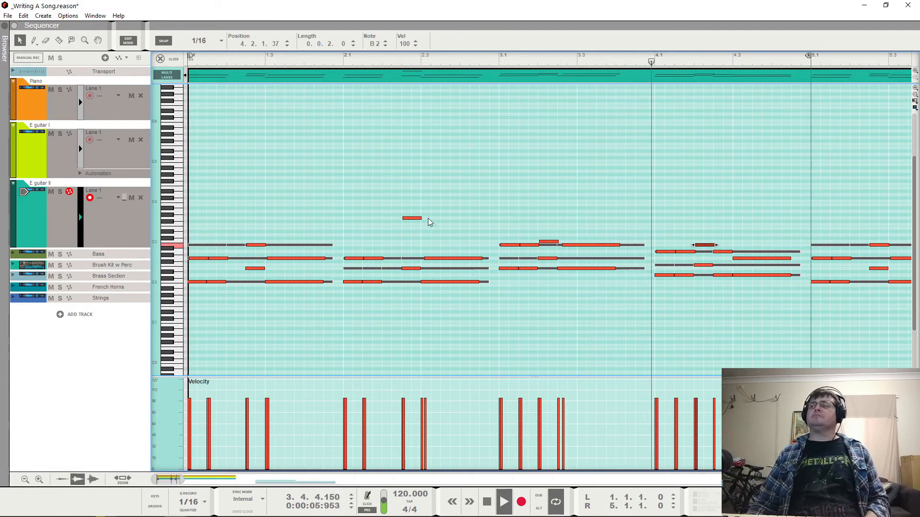
key(space)
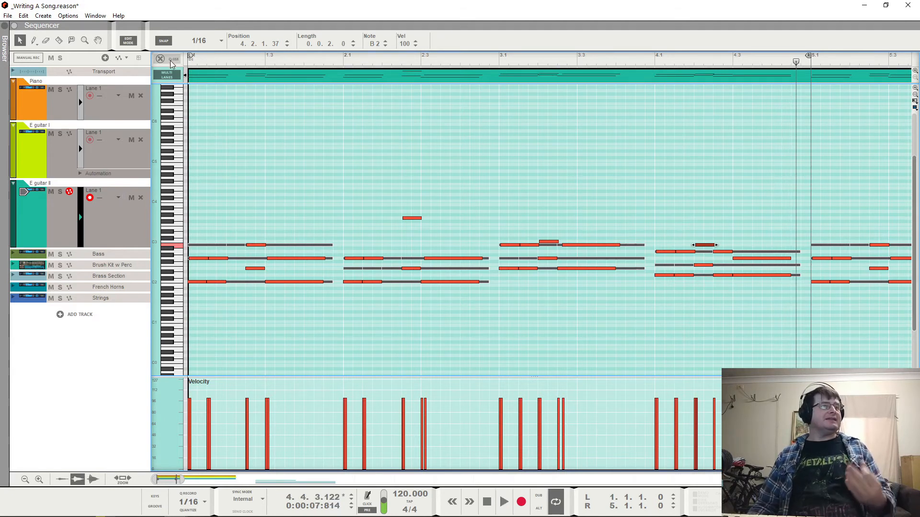
Step: Solo E guitar II and audition its riff from the start of the song and again from bar 2
key(Home)
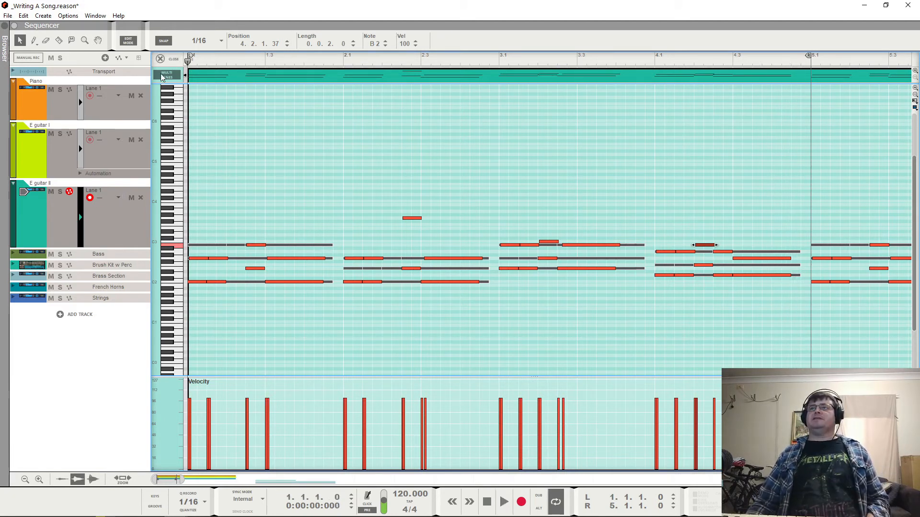
click(59, 193)
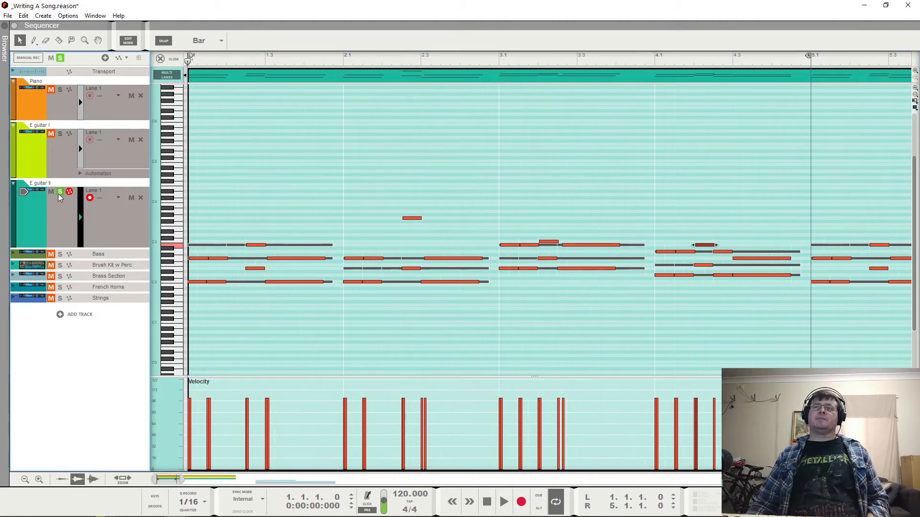
key(space)
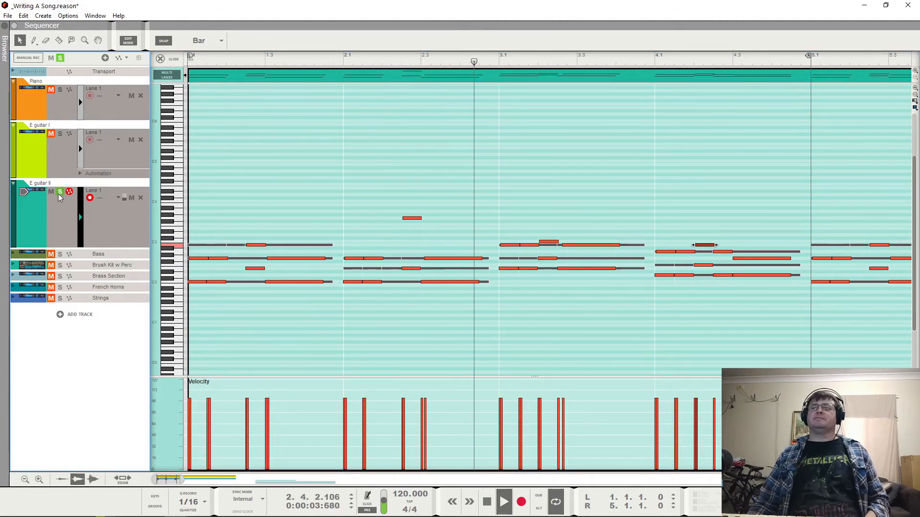
key(space)
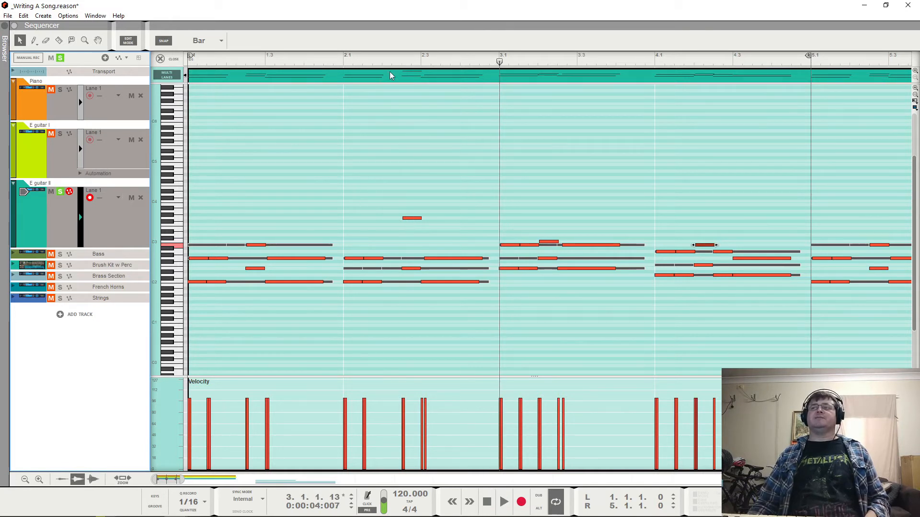
click(343, 62)
key(space)
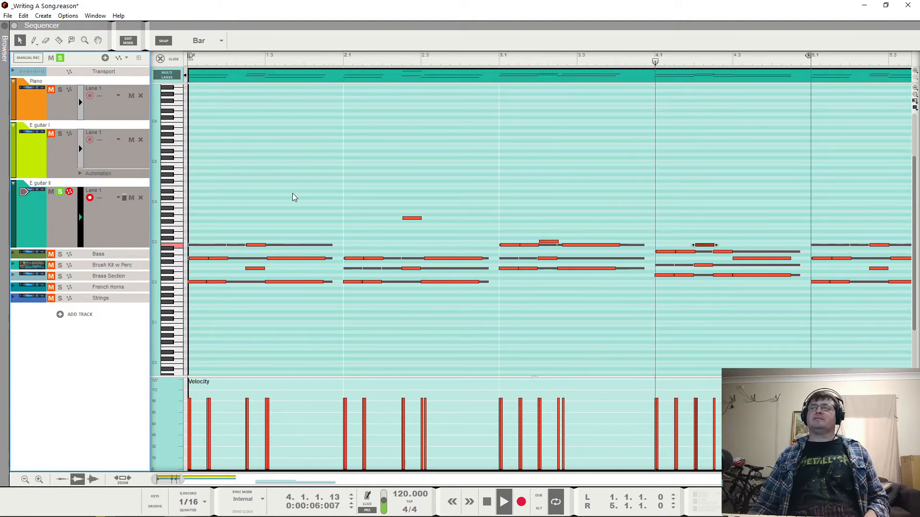
key(space)
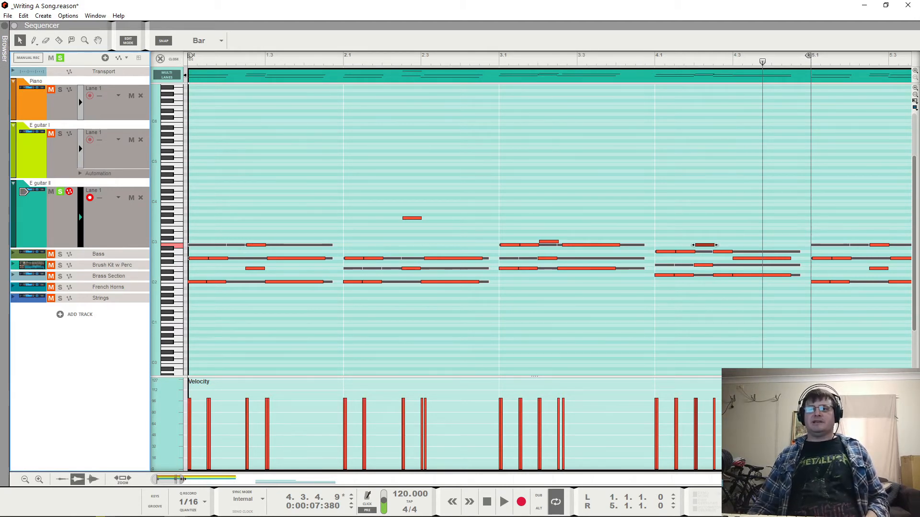
Step: Check E guitar II's bar 4 notes and set the position of bar 2's short high note to 2.2.3.37
mouse_move(182, 479)
mouse_down()
mouse_move(224, 480)
mouse_move(173, 480)
mouse_move(190, 480)
mouse_up()
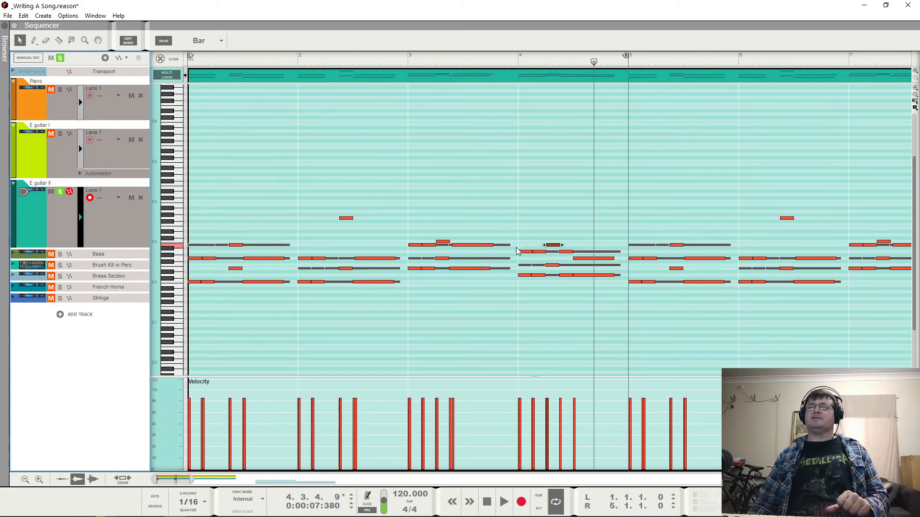
drag(516, 248, 525, 287)
click(525, 264)
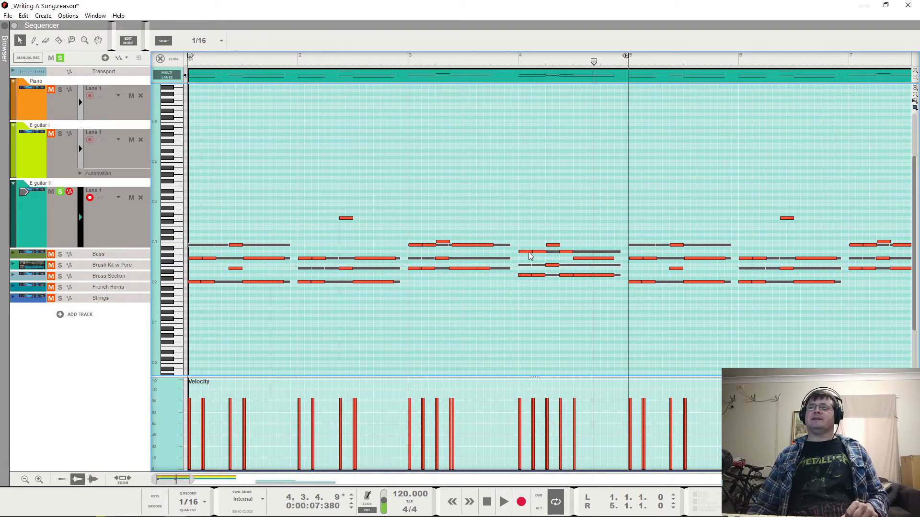
click(529, 253)
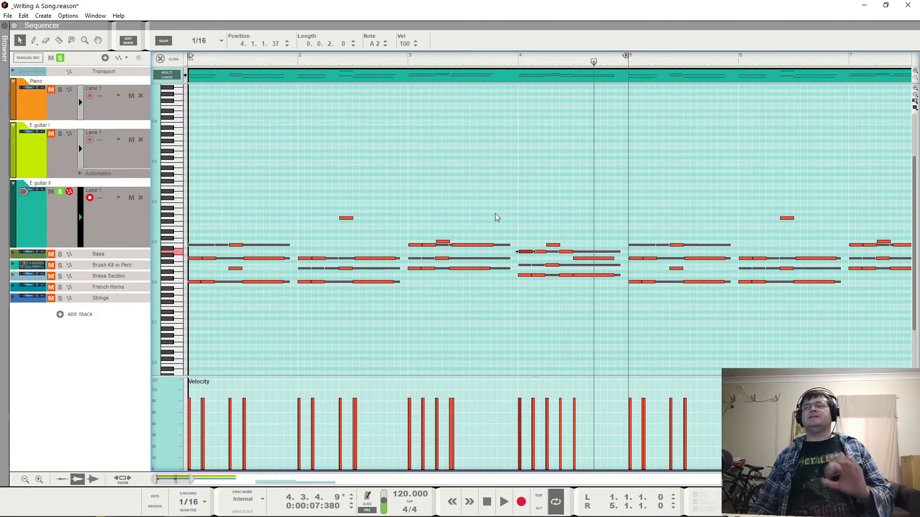
click(350, 218)
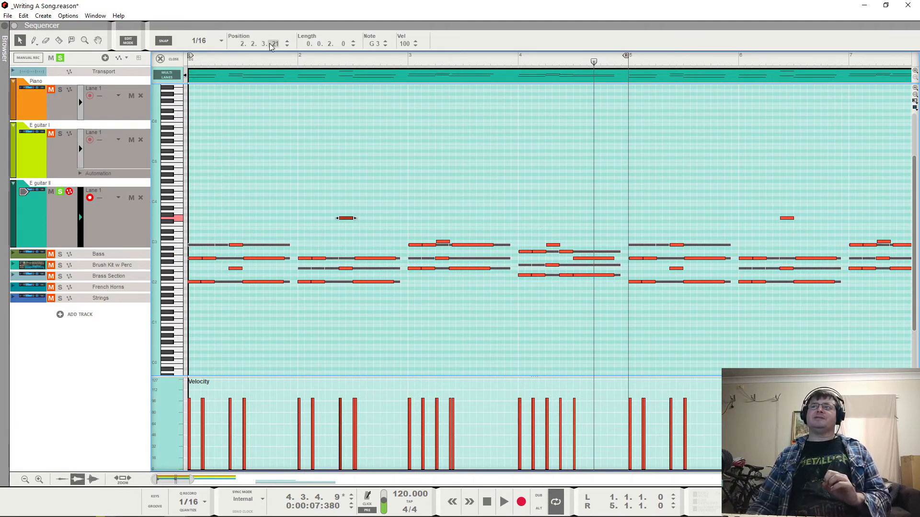
mouse_move(272, 46)
mouse_down()
mouse_move(274, 55)
mouse_move(280, 36)
mouse_up()
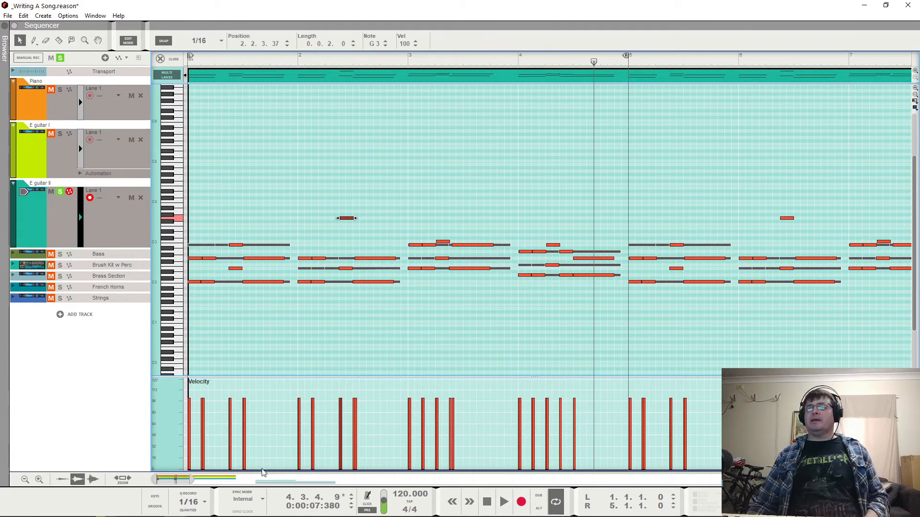
Step: Leave the note editor, move E guitar II's 16-bar clip to bar 17 and place a copy of it at bar 1
scroll(277, 447, down, 2)
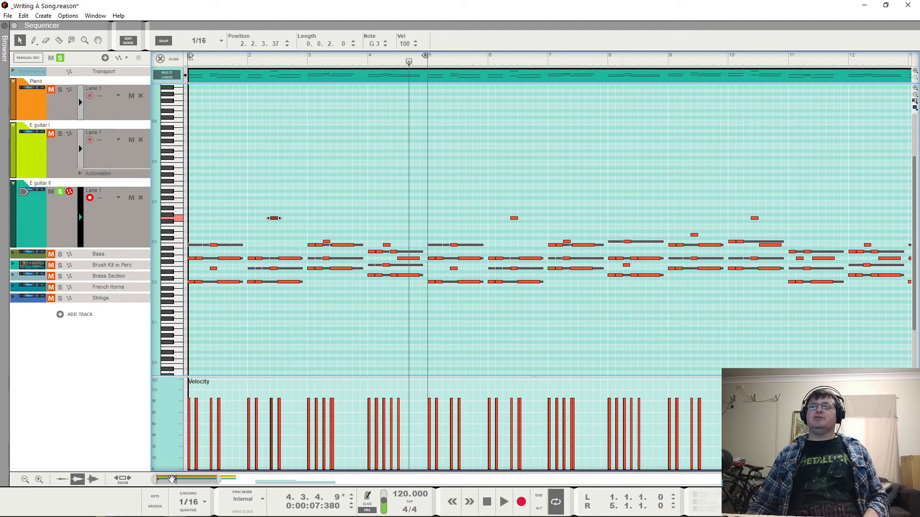
drag(172, 479, 189, 479)
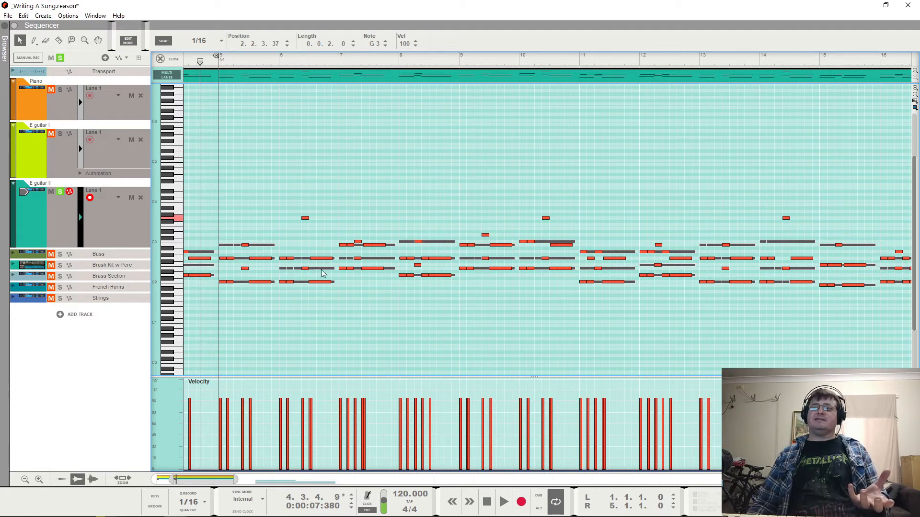
key(ctrl+e)
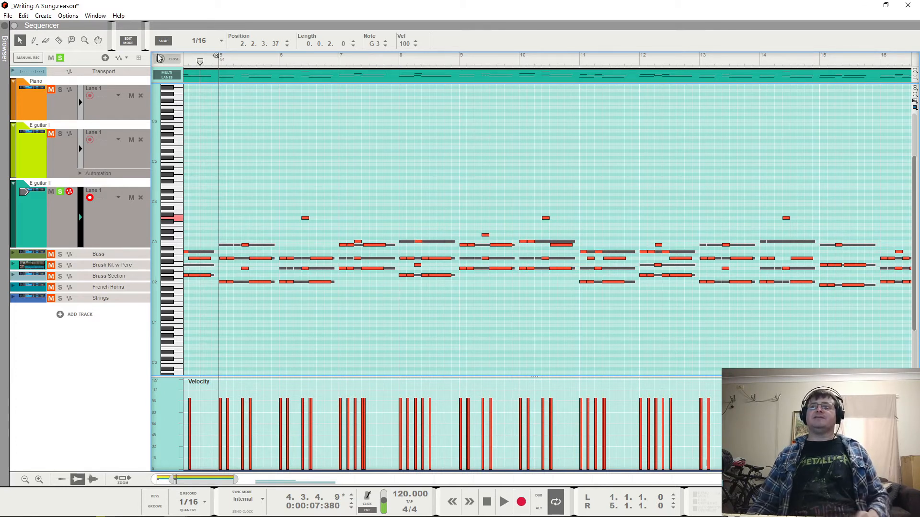
drag(153, 211, 867, 223)
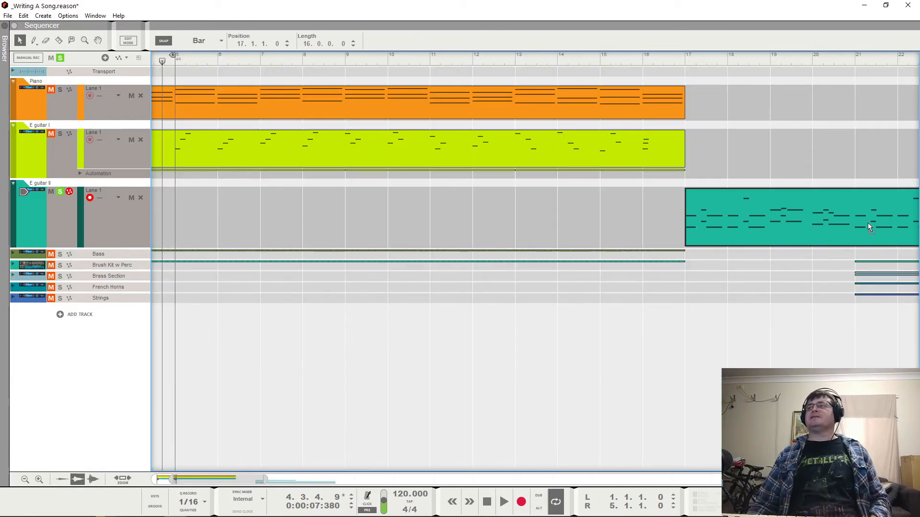
drag(248, 226, 295, 216)
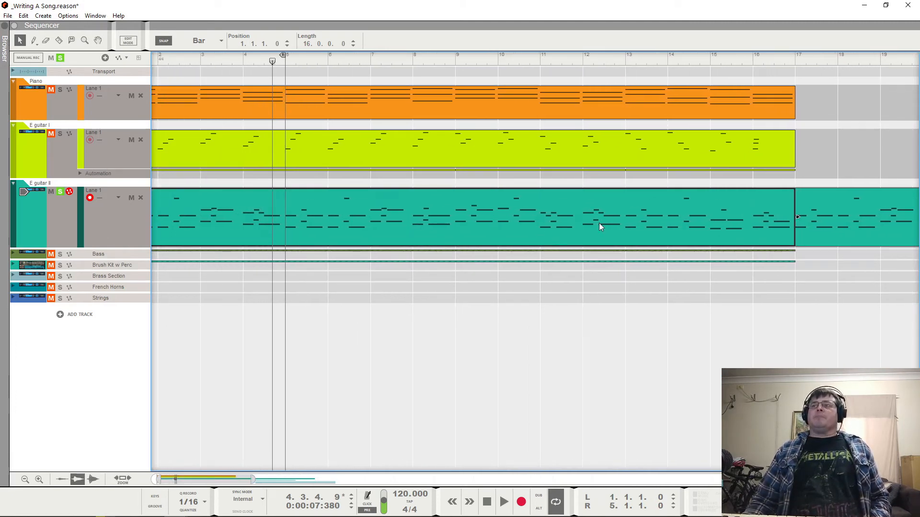
Step: Shorten the E guitar II clip at bar 1 to four bars and crop its events to the clip
drag(792, 212, 285, 215)
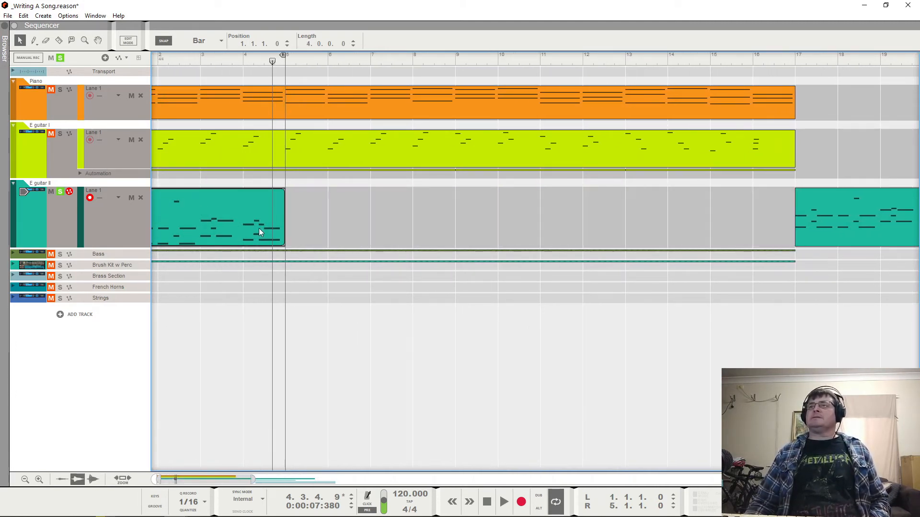
right_click(250, 211)
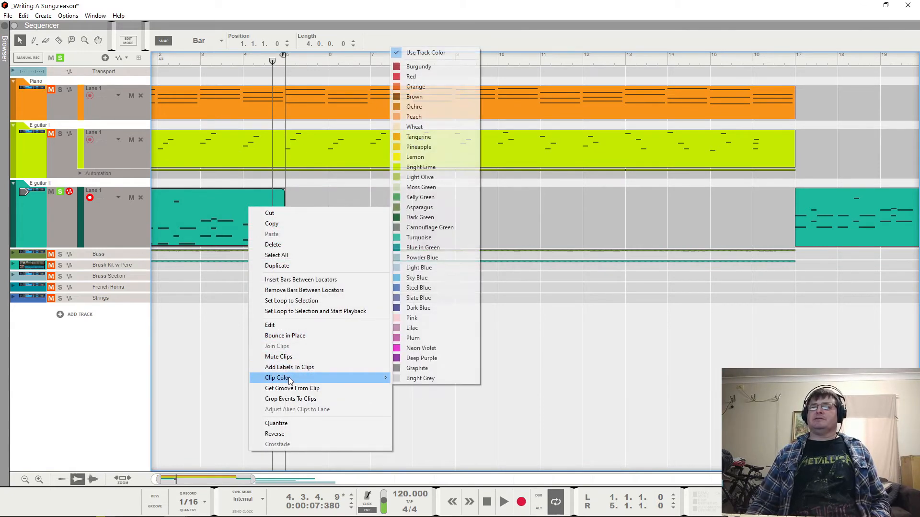
mouse_move(290, 379)
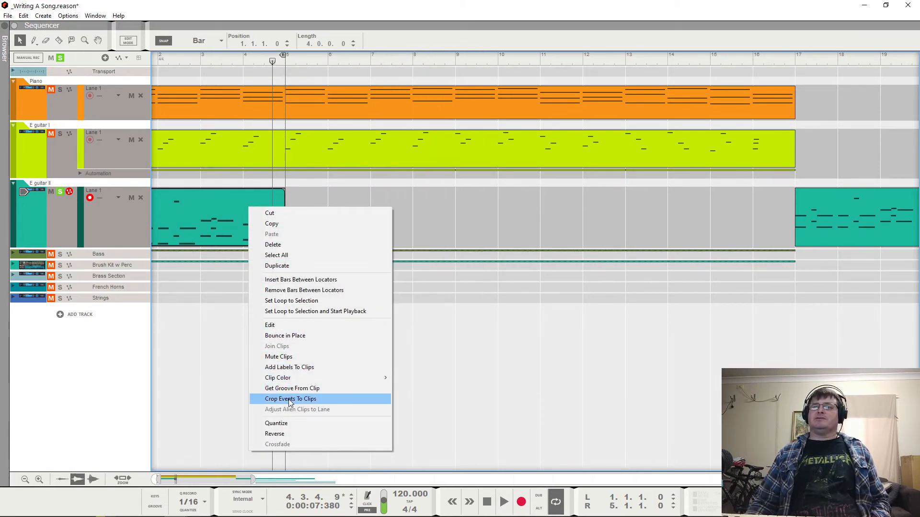
click(290, 399)
Step: Open the four-bar E guitar II clip for note editing against the Piano lane, with all solos cleared and only E guitar I muted
double_click(225, 211)
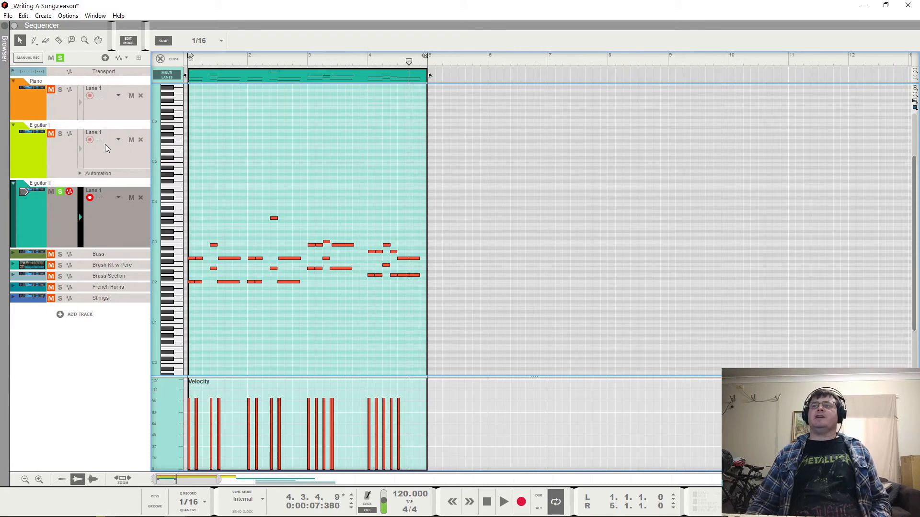
click(81, 102)
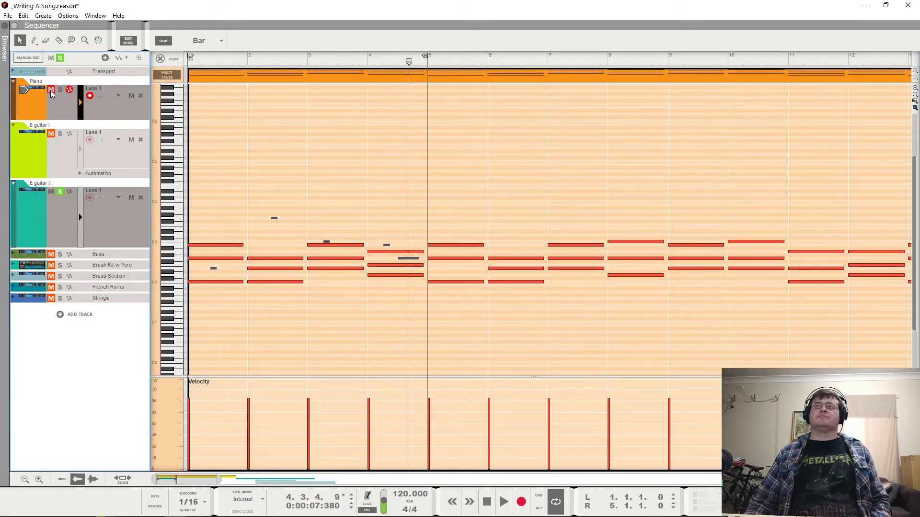
click(51, 57)
click(59, 58)
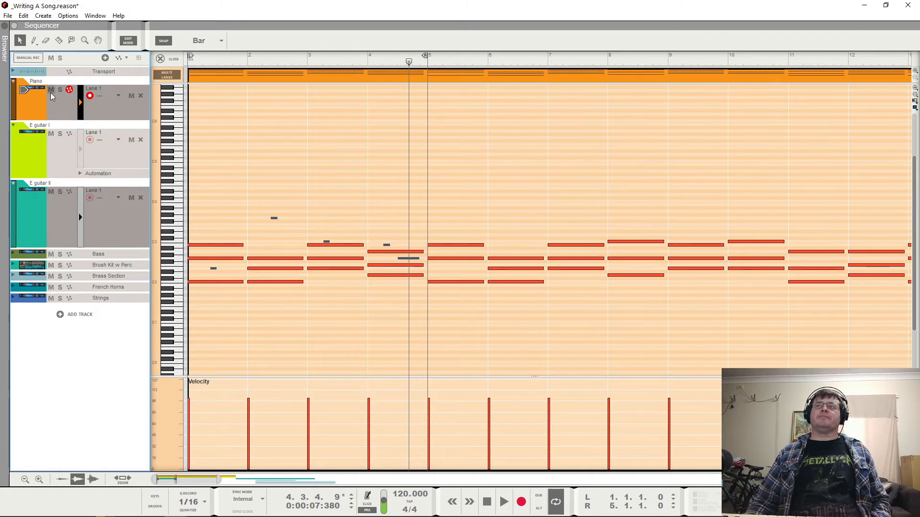
click(51, 134)
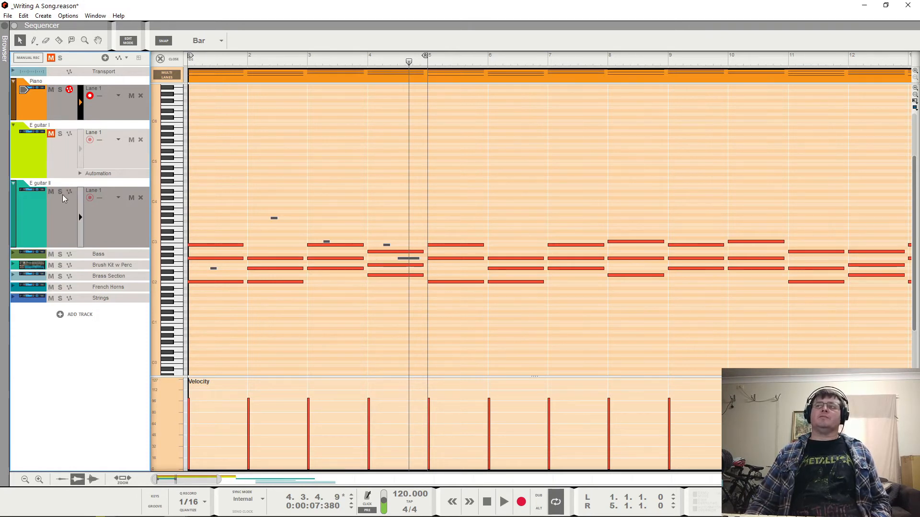
click(79, 221)
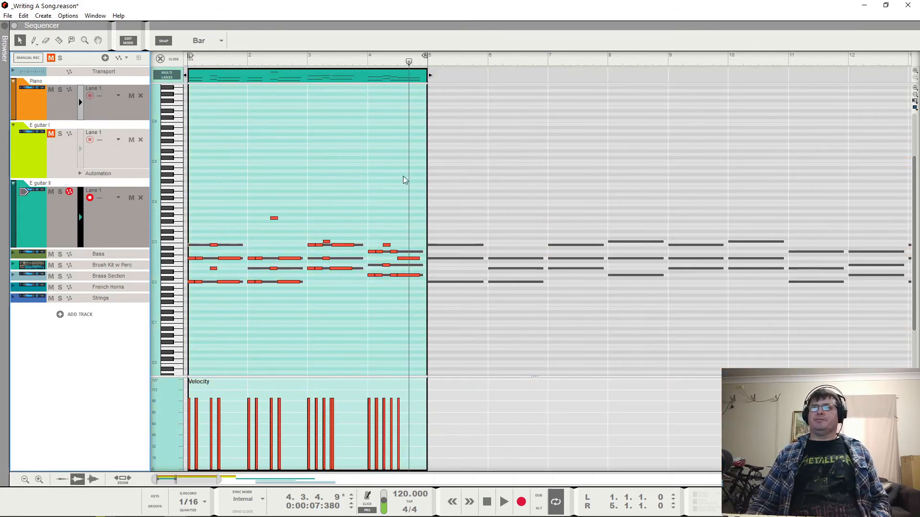
Step: Play Piano and E guitar II from bar 4 and extend the loop end to bar 9
click(370, 62)
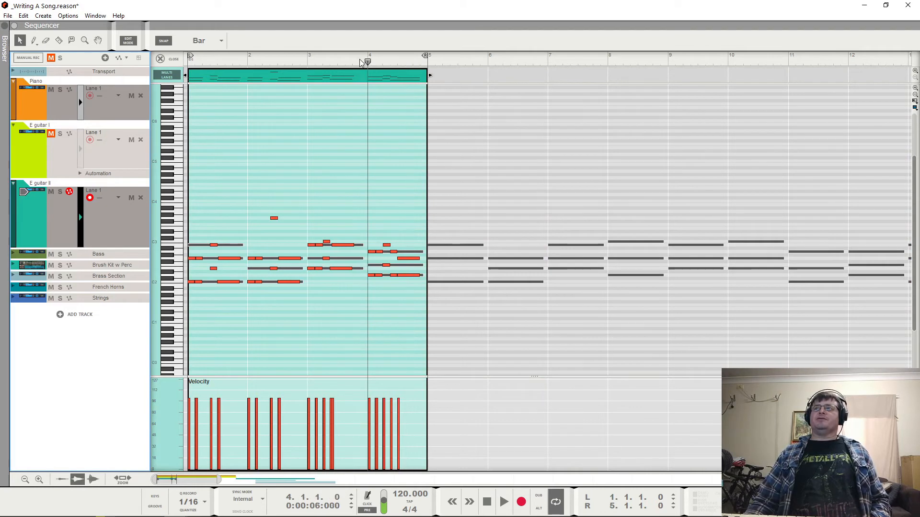
key(space)
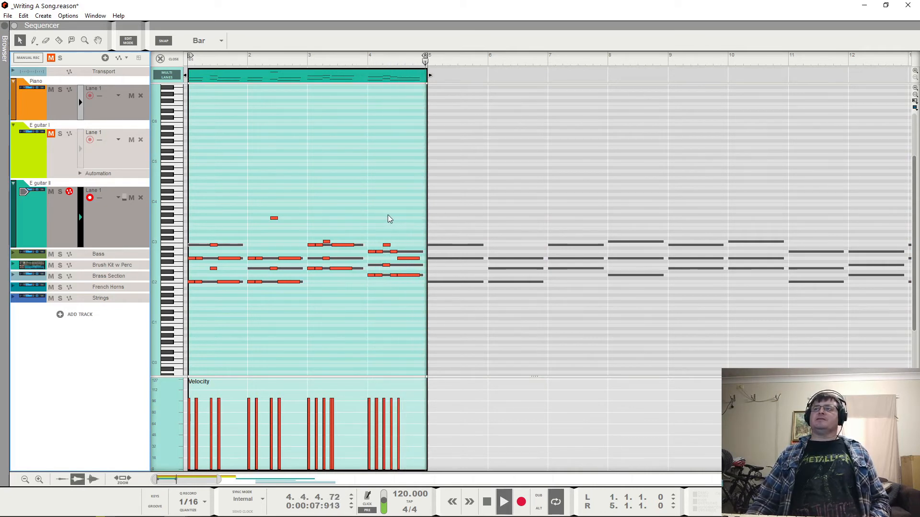
drag(425, 56, 668, 57)
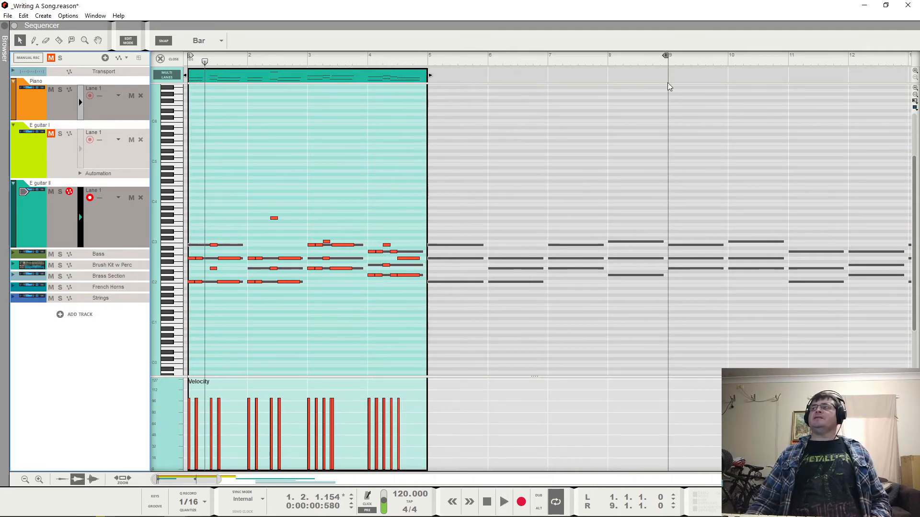
click(415, 62)
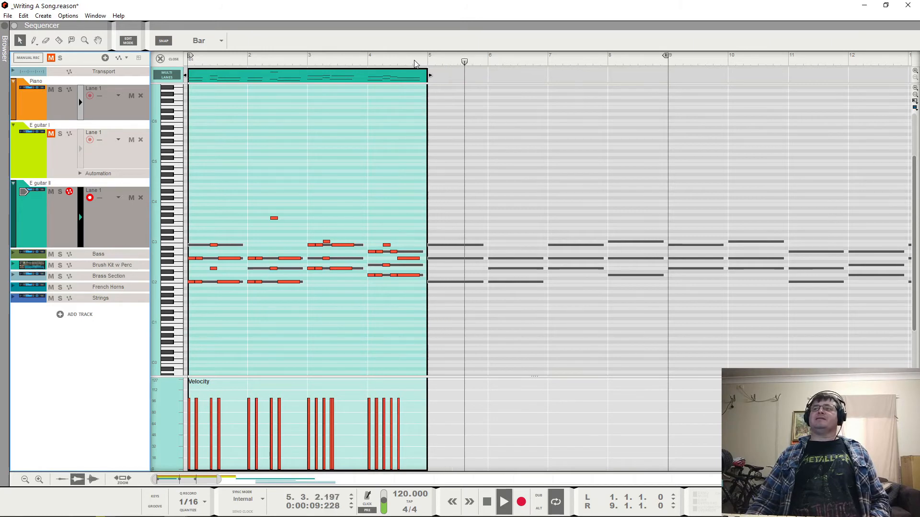
Step: Place the four-bar E guitar II clip at bar 5, keeping a copy of it at bar 1
drag(344, 77, 551, 115)
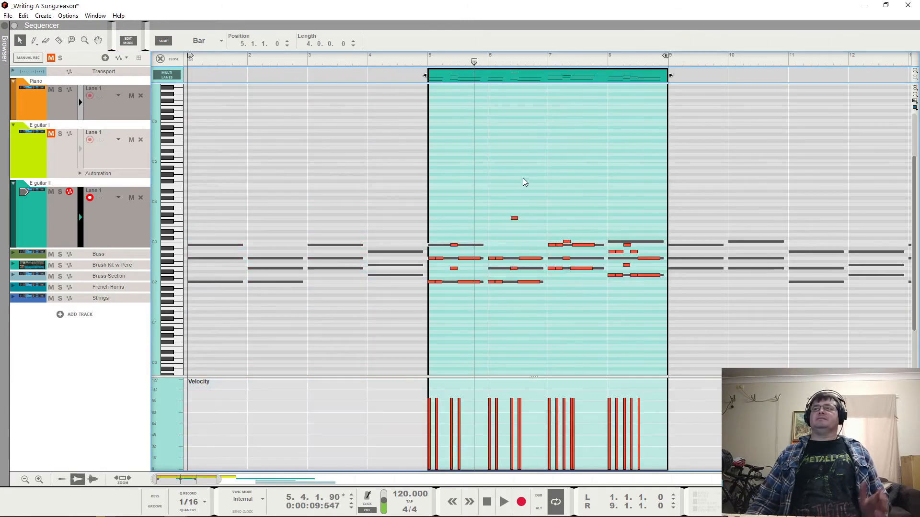
ctrl+drag(505, 74, 265, 77)
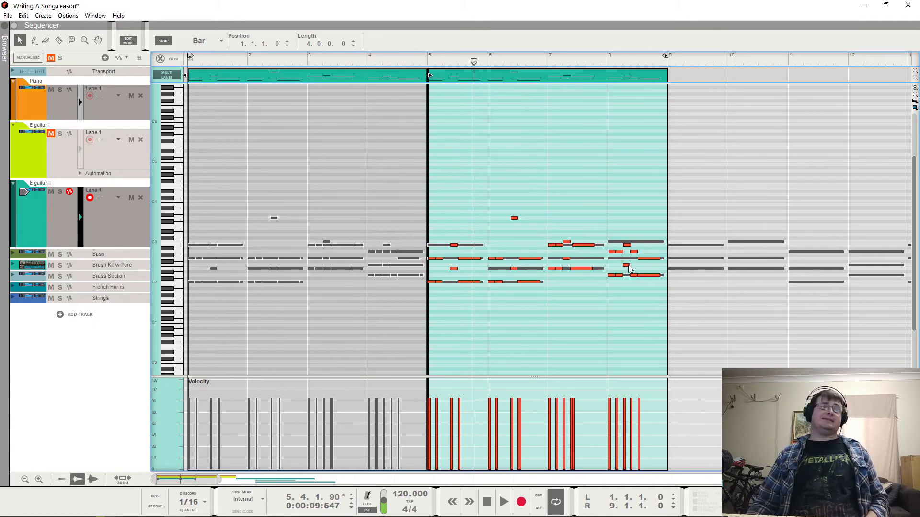
Step: In bar 8 of E guitar II, raise all notes above the lowest row by two semitones and the uppermost ones by another semitone
drag(654, 266, 616, 246)
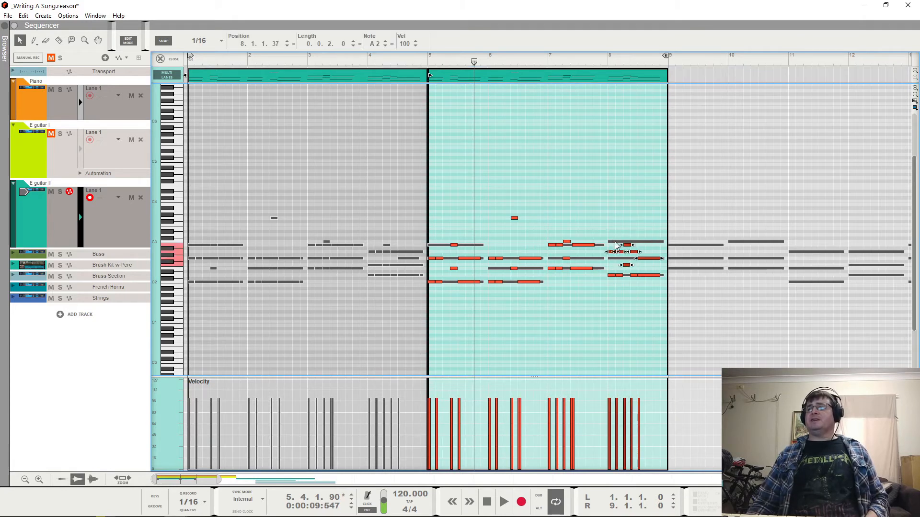
click(386, 42)
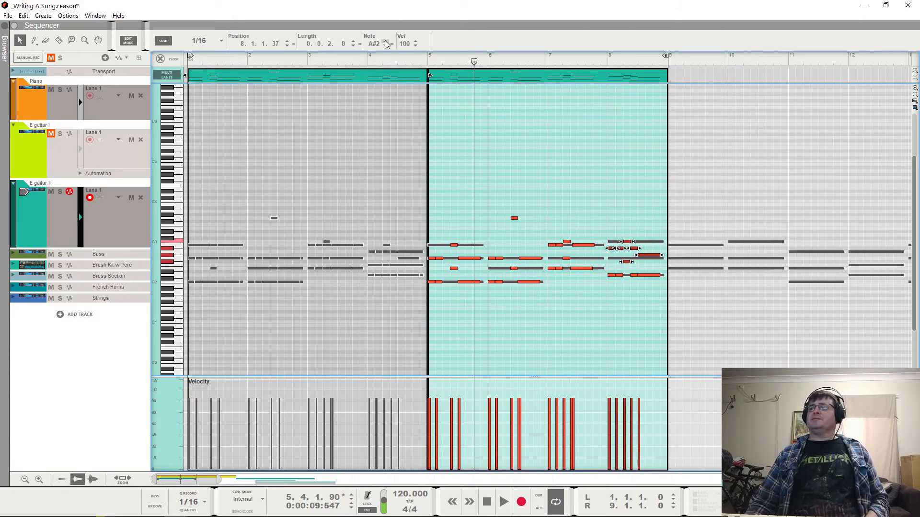
click(385, 42)
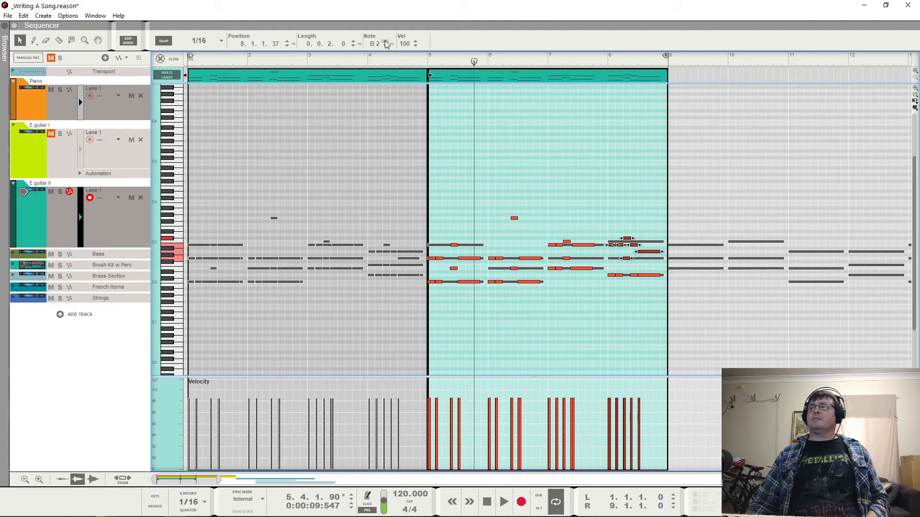
drag(604, 229, 642, 250)
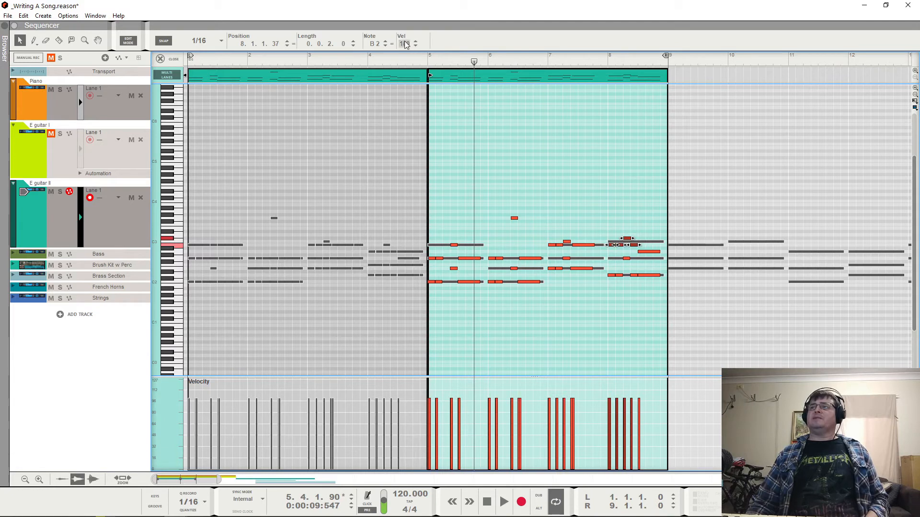
click(386, 41)
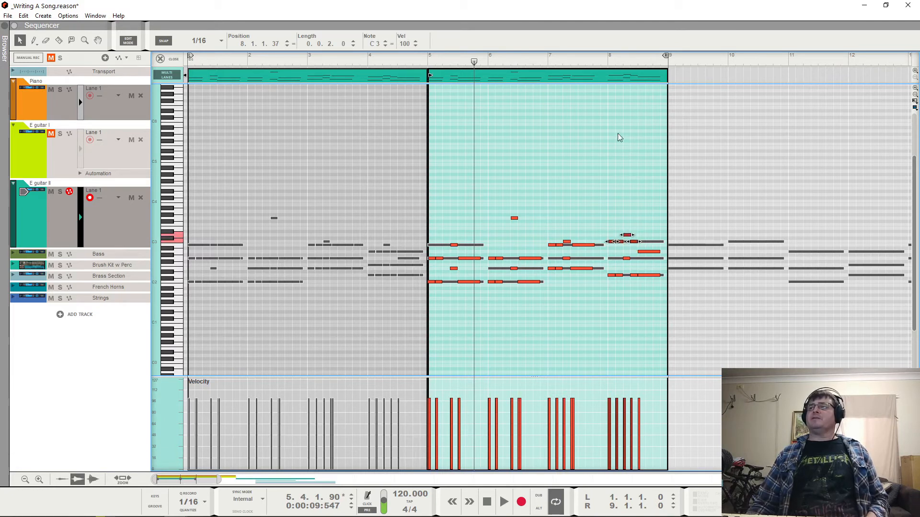
Step: Move the long upper note at the end of bar 8 in E guitar II to G2, playing the phrase from around bar 7 before and after
click(544, 61)
key(space)
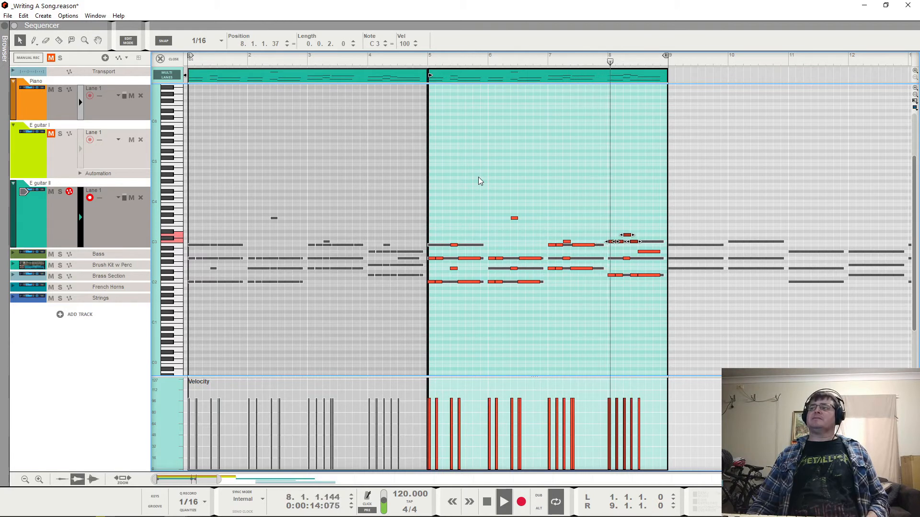
key(space)
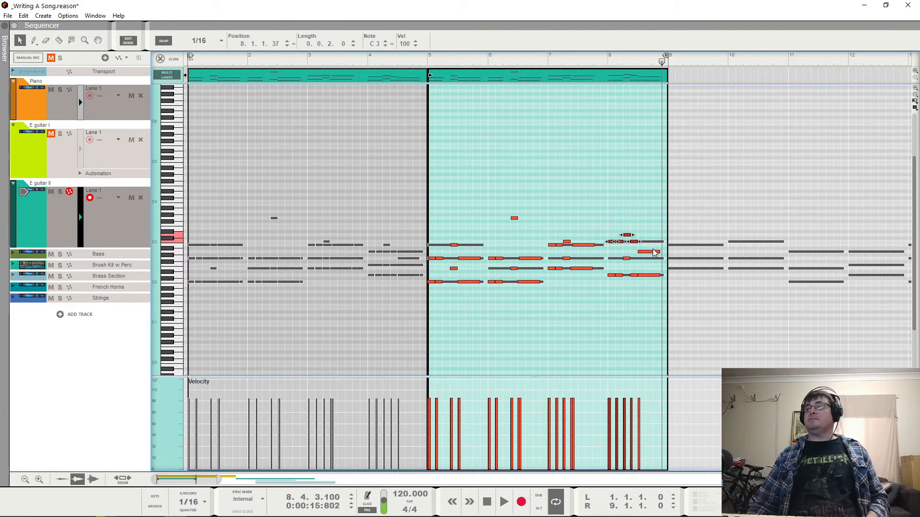
drag(651, 252, 651, 258)
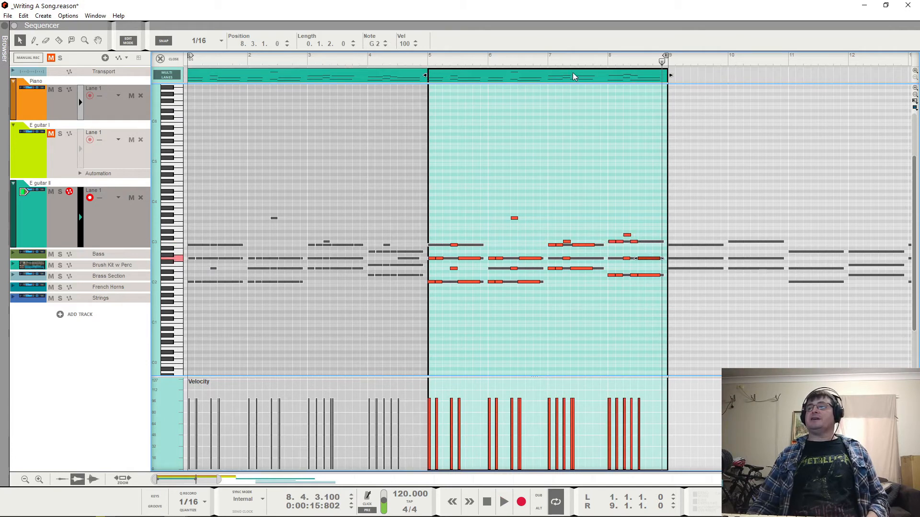
click(553, 62)
key(space)
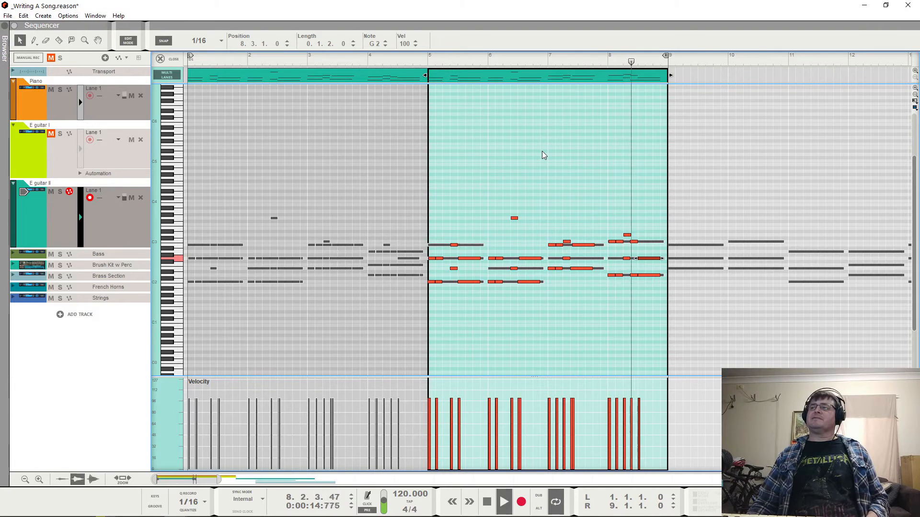
key(space)
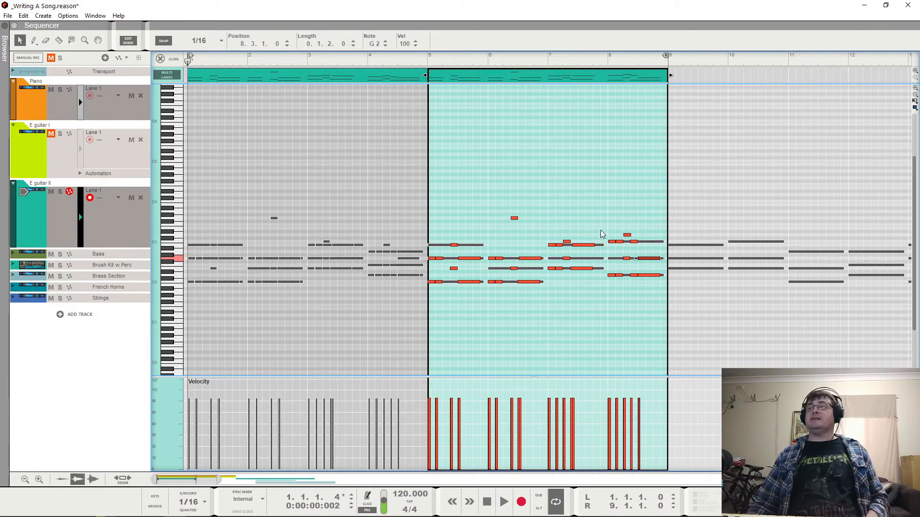
Step: Lower bar 8's uppermost E guitar II notes by two semitones, and bring the three short repeated ones further down to G2
drag(606, 228, 634, 245)
key(Down)
key(Down)
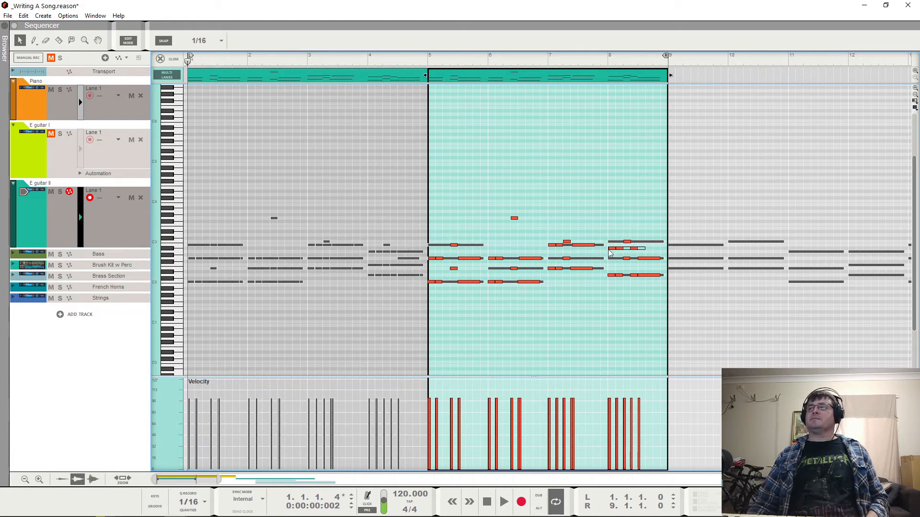
drag(611, 253, 612, 262)
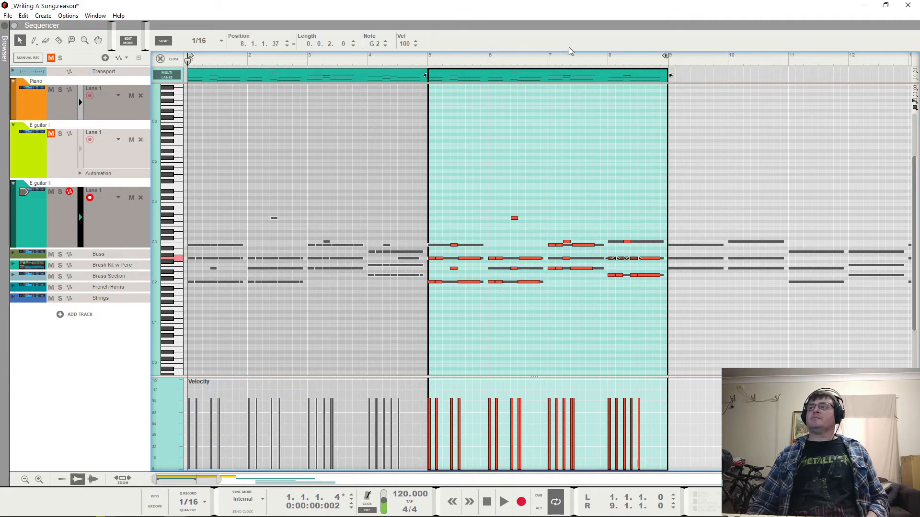
Step: Play the revised bar 8 riff twice against the piano, starting from the second half of bar 7
click(589, 58)
key(space)
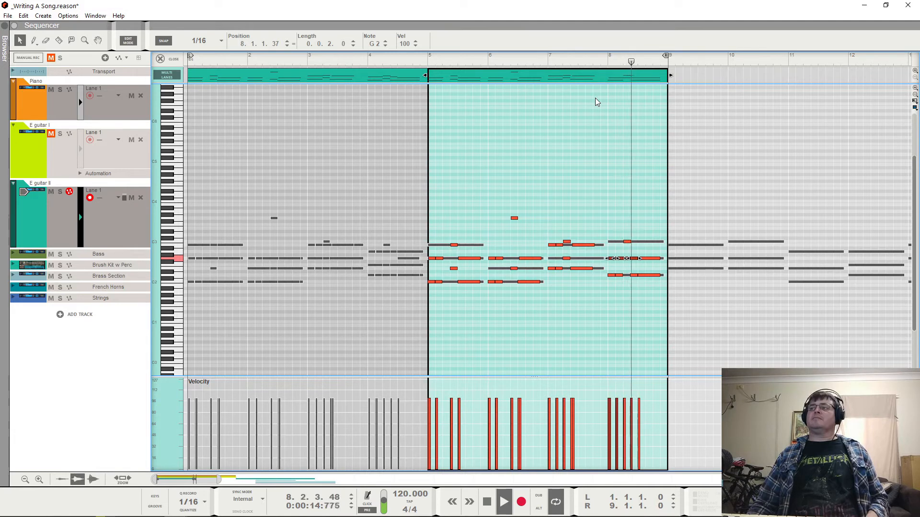
key(space)
click(580, 65)
key(space)
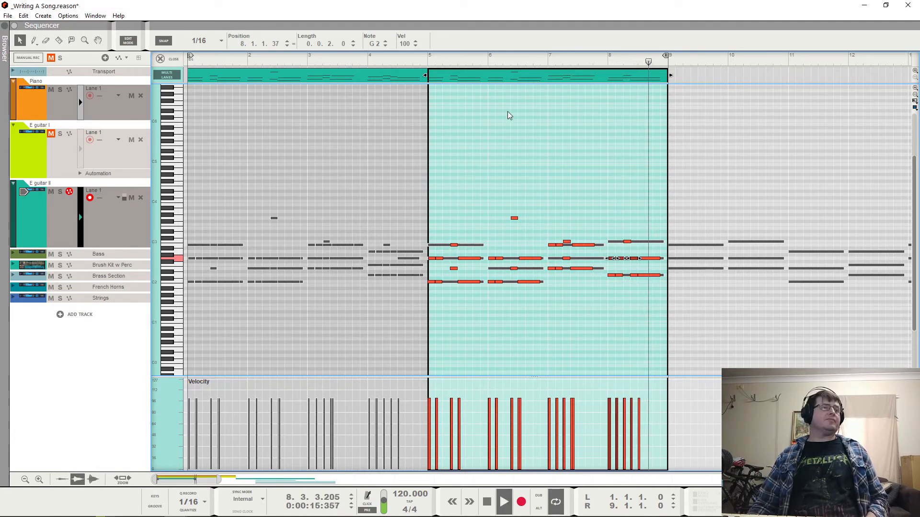
Step: Raise the G2 note at position 8.2.3 in the E guitar II clip to A2 and play the passage into bar 8
key(space)
click(636, 255)
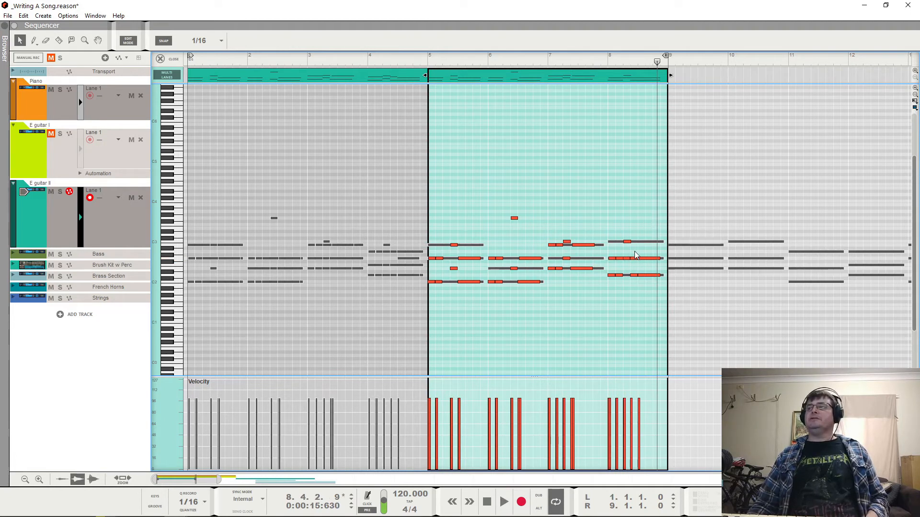
click(633, 259)
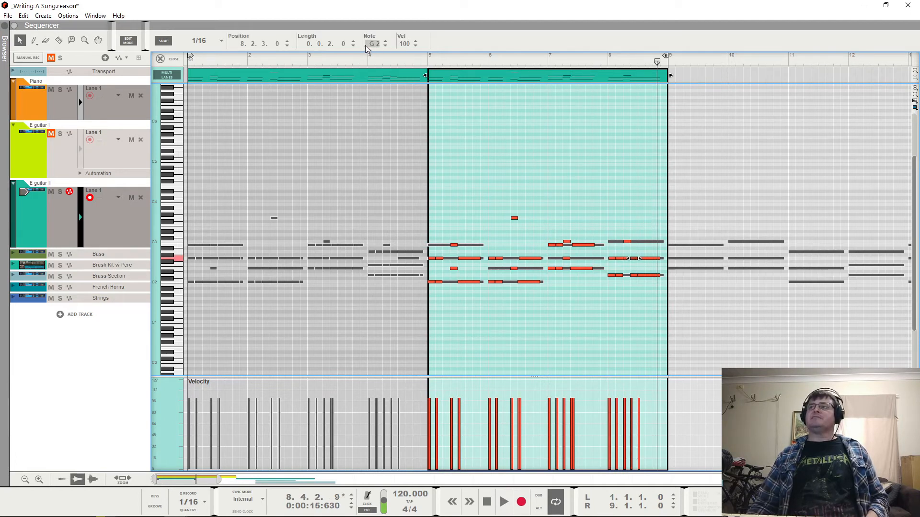
click(386, 41)
click(386, 42)
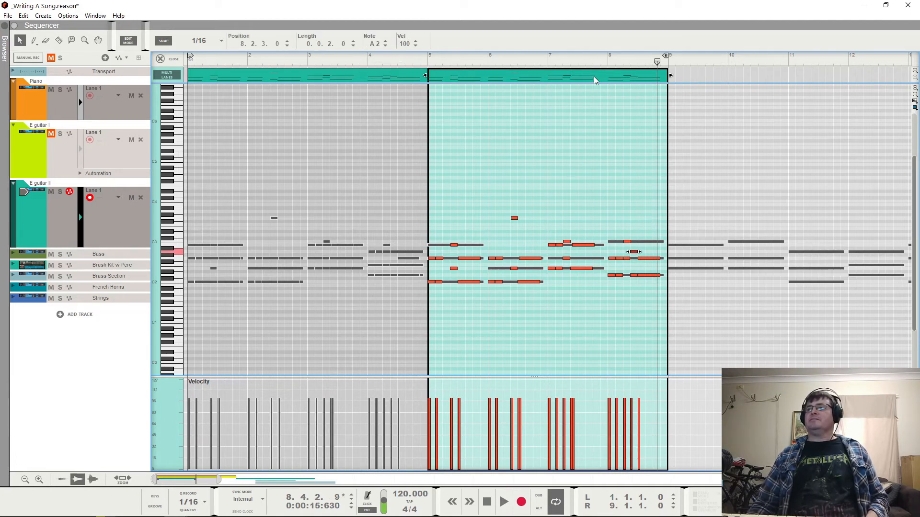
click(594, 65)
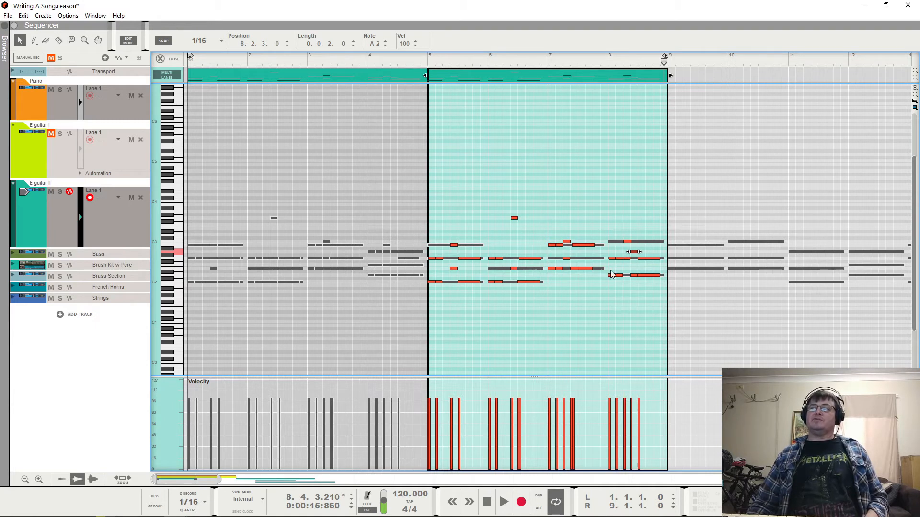
click(588, 56)
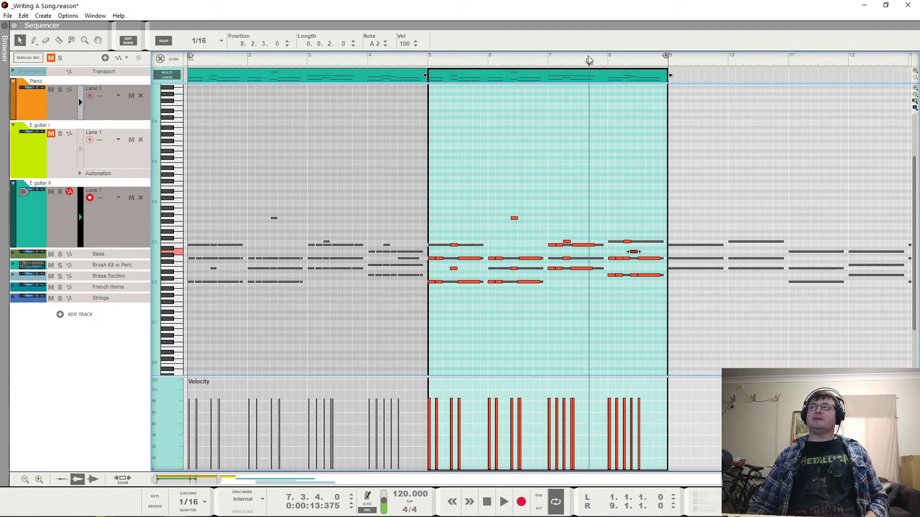
key(space)
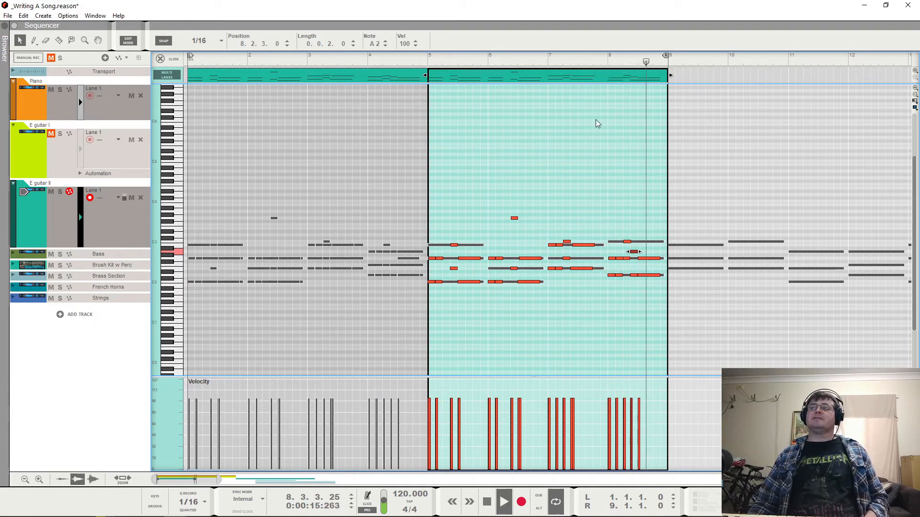
key(space)
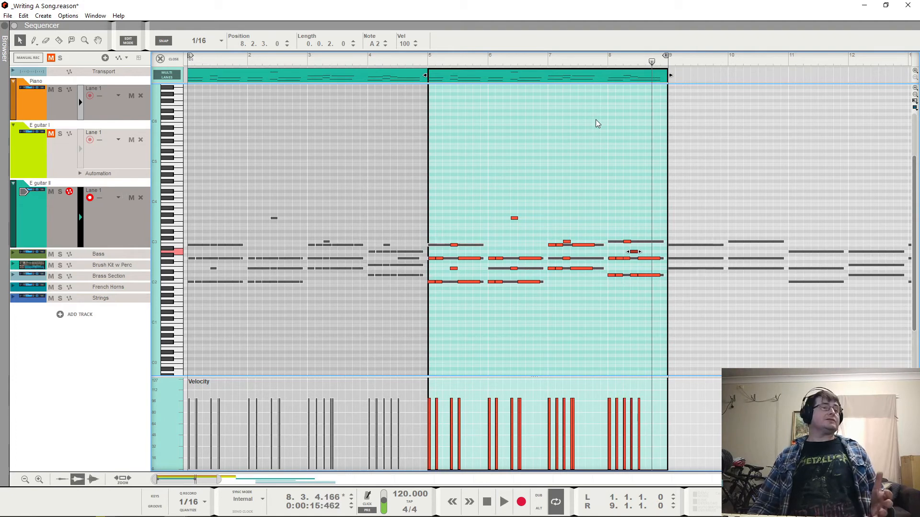
Step: Set the G2 note at the start of bar 8 to C3 and play that bar
click(611, 259)
mouse_move(378, 43)
mouse_down()
mouse_move(381, 30)
mouse_move(378, 37)
mouse_up()
click(597, 61)
key(space)
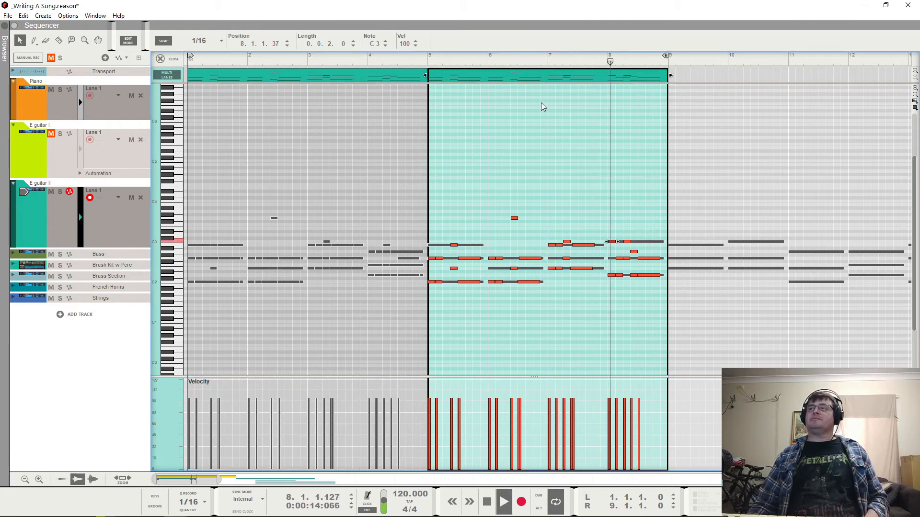
key(space)
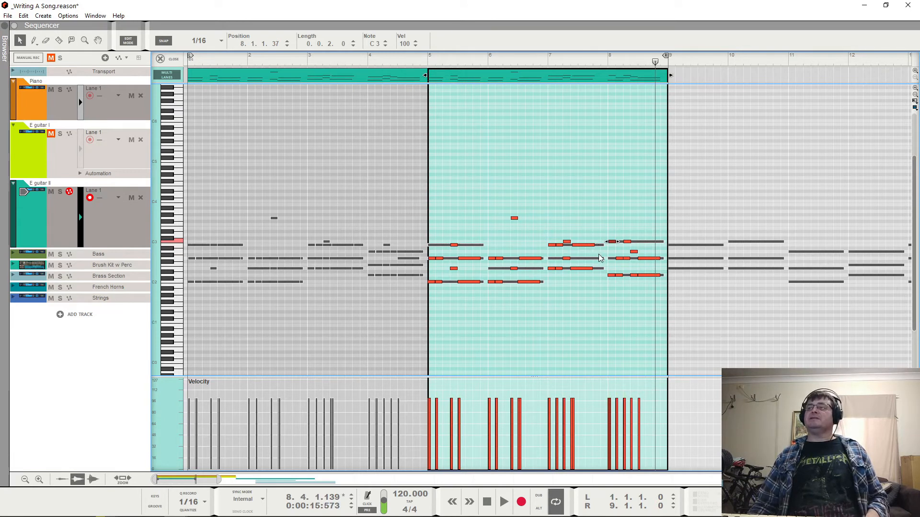
Step: Try G3 for the first edited note of bar 8, play it back, and set the note to G2 again
drag(376, 44, 379, 33)
click(599, 58)
key(space)
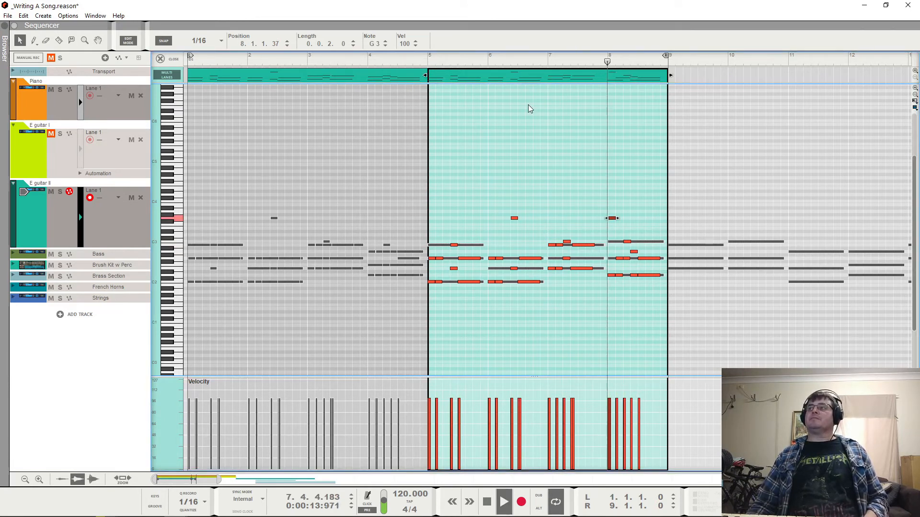
click(579, 58)
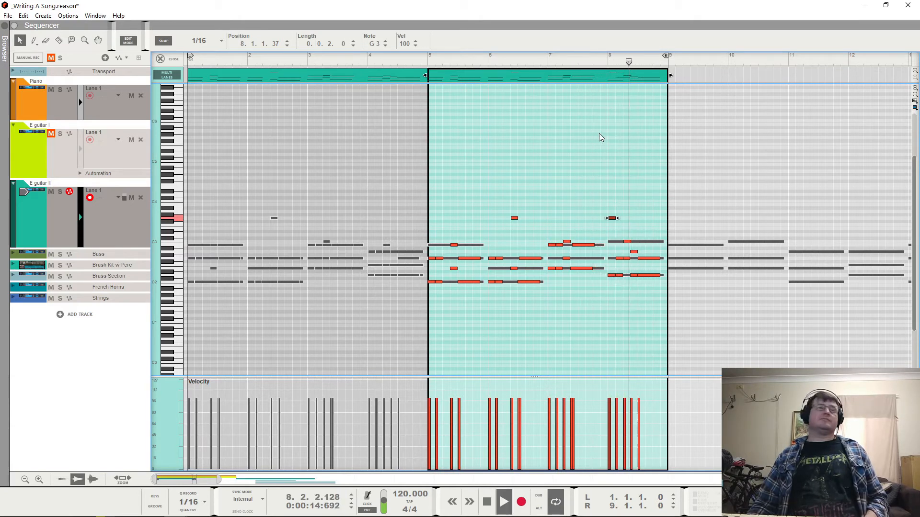
key(space)
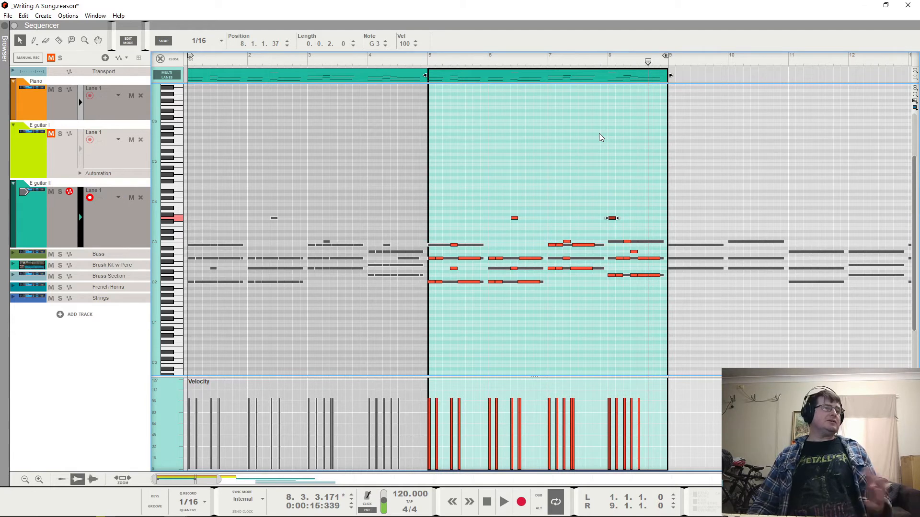
drag(375, 47, 384, 69)
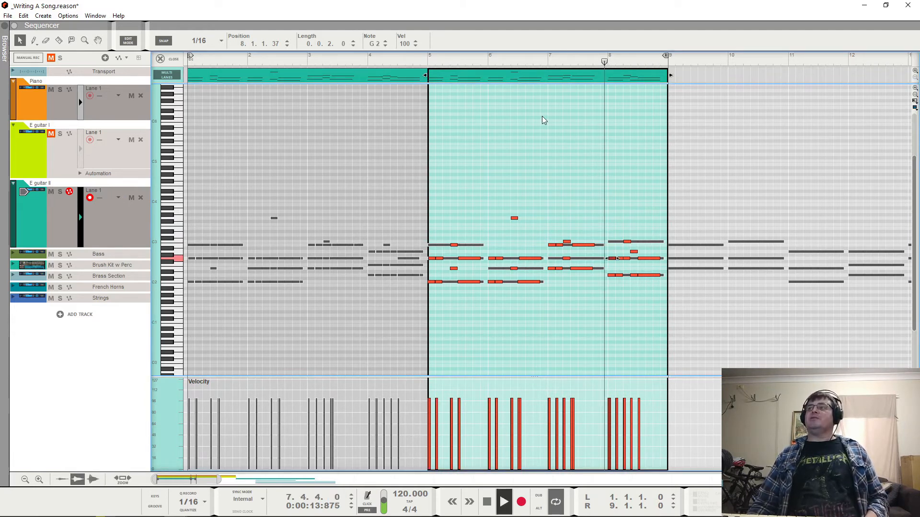
Step: Delete the two E guitar II clips covering bars 1 to 8 and return to the arrangement view
click(493, 79)
key(Delete)
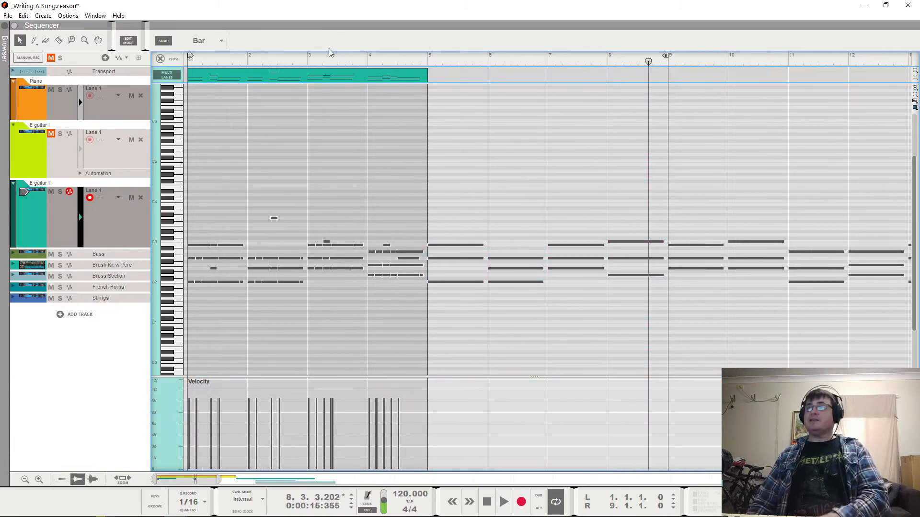
click(343, 70)
key(Delete)
click(160, 58)
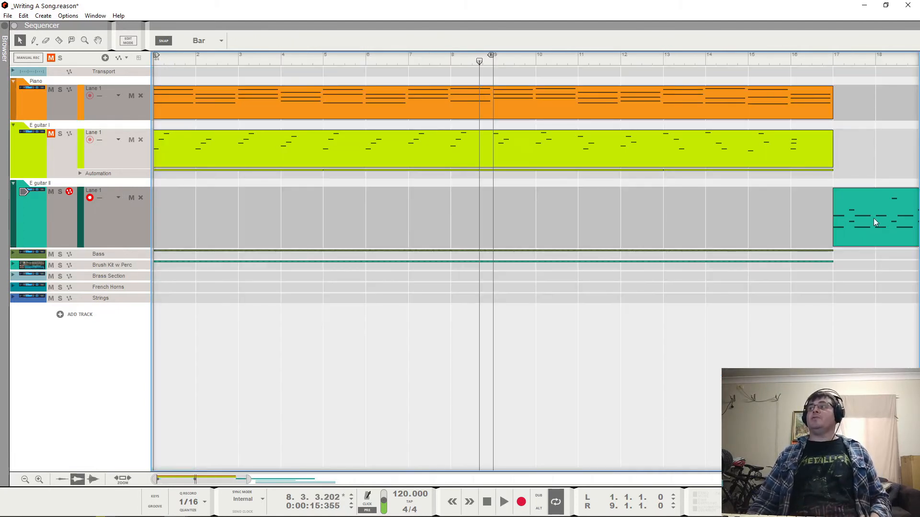
Step: Move the E guitar II clip from bar 17 to bar 1 and extend the loop's right locator to bar 17
drag(873, 217, 168, 232)
click(493, 54)
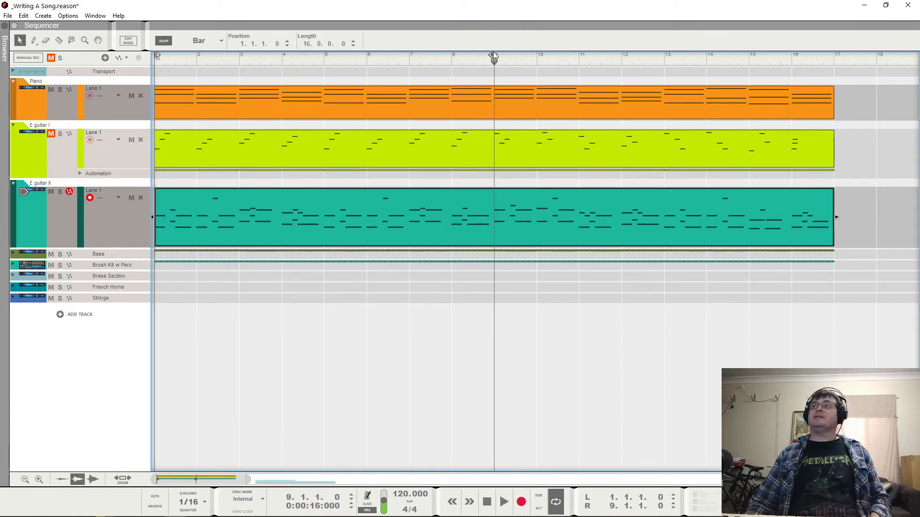
click(814, 62)
click(433, 62)
drag(498, 57, 819, 117)
Step: Open the 16-bar E guitar II clip for editing and play its last bars through the end of bar 16
double_click(799, 213)
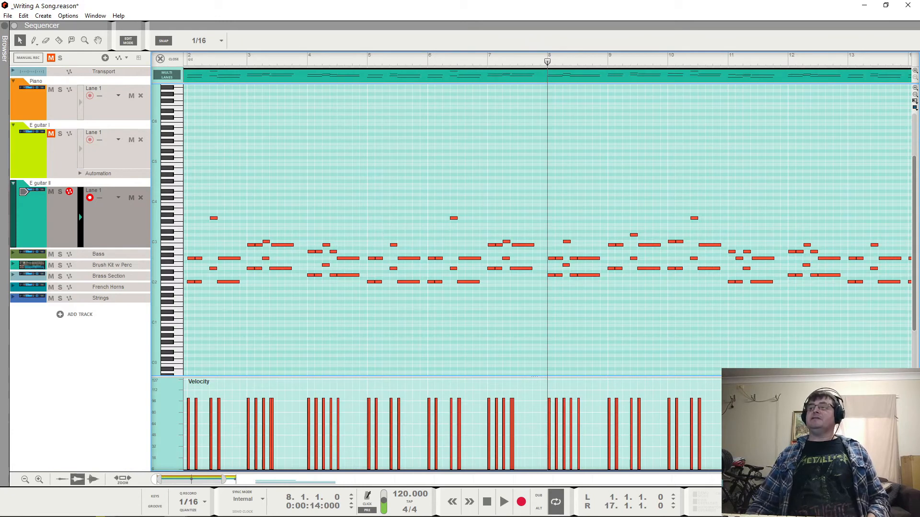
drag(202, 478, 254, 479)
click(211, 61)
key(space)
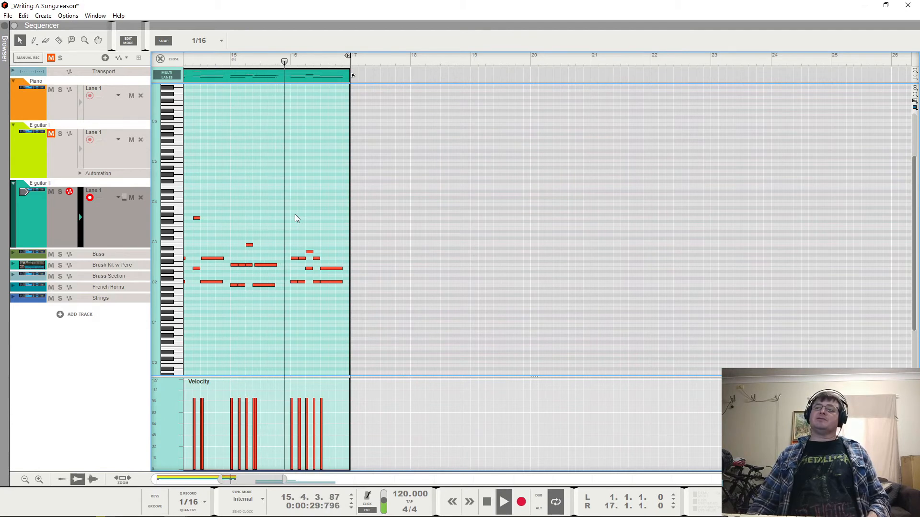
key(space)
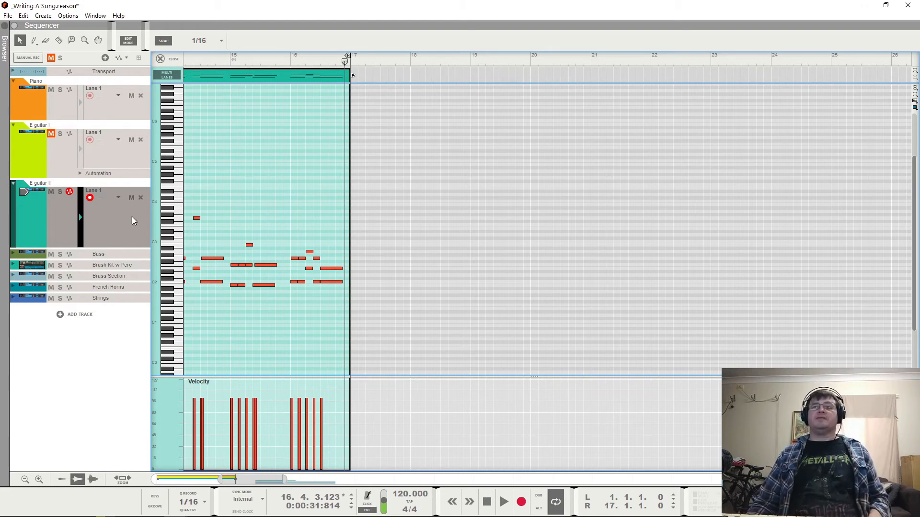
Step: Unmute E guitar I, play the final bars with both guitars, and return to the arrangement view
click(51, 135)
key(ctrl+1)
click(222, 73)
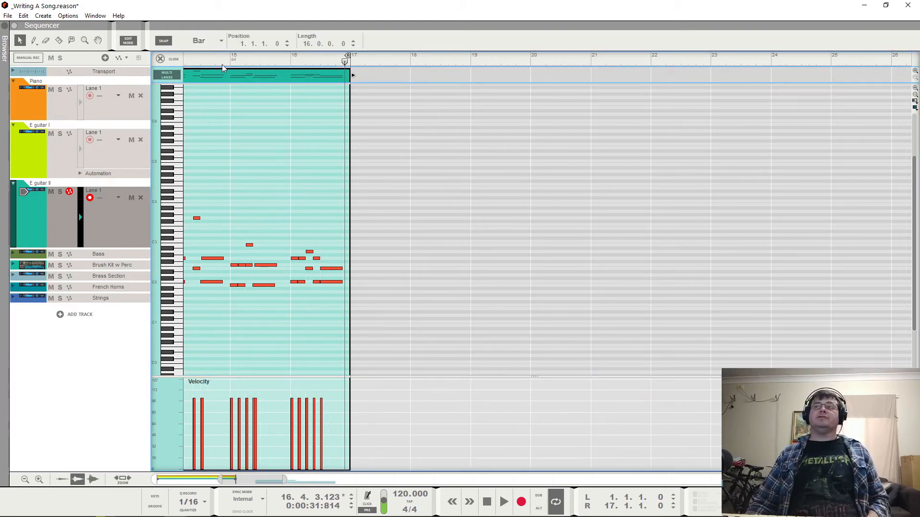
click(222, 61)
key(space)
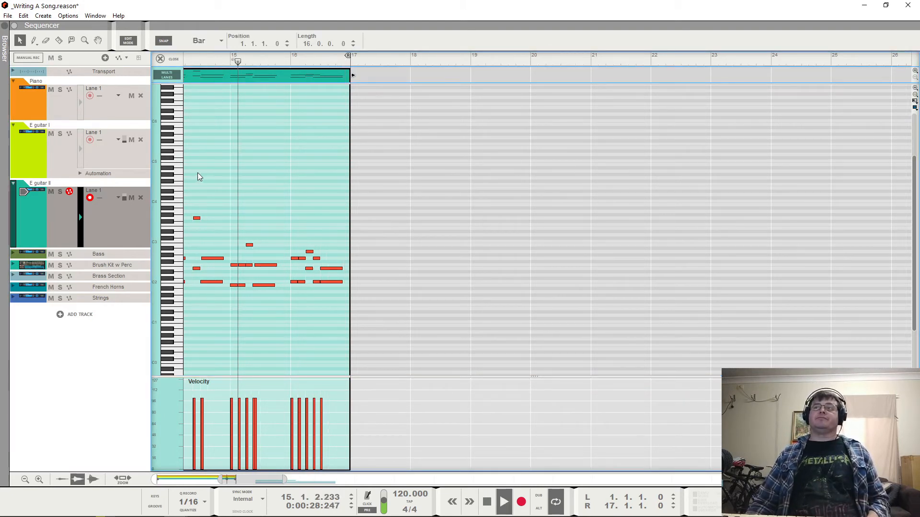
click(169, 59)
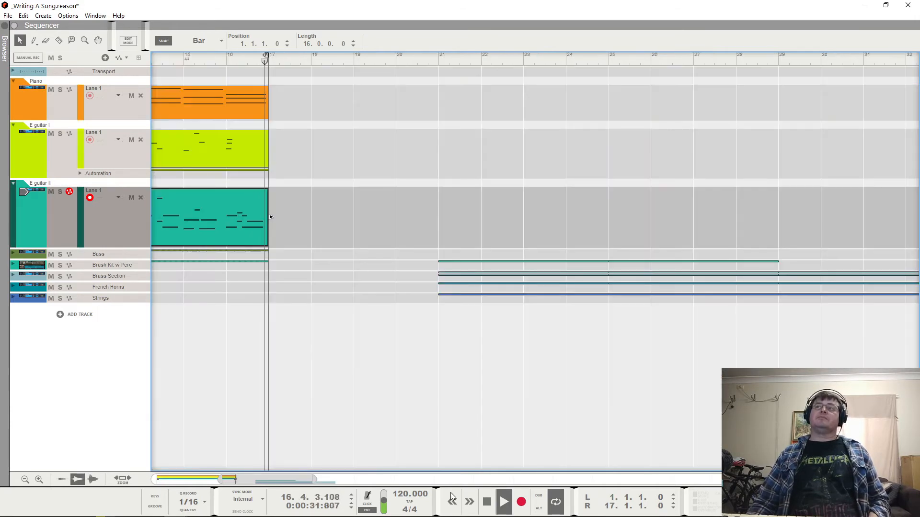
key(space)
click(390, 405)
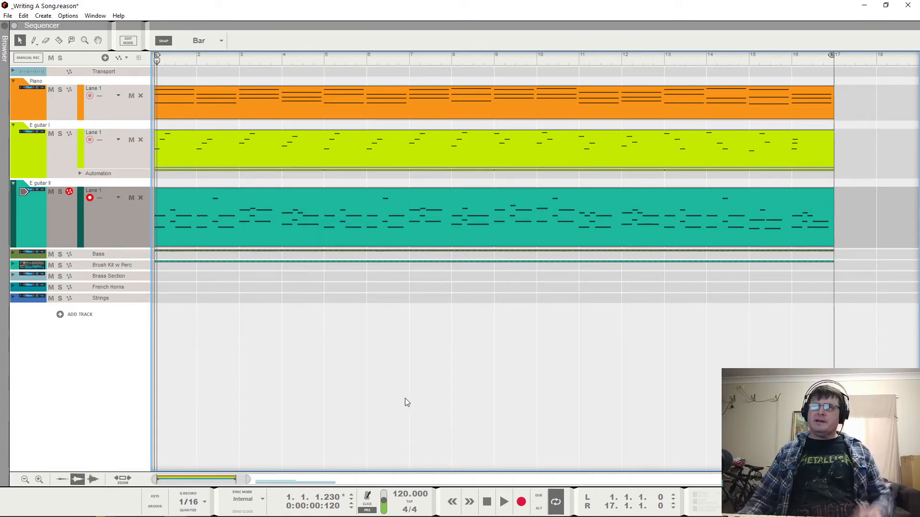
Step: Expand the Bass track and unmute all four of its clips
click(13, 254)
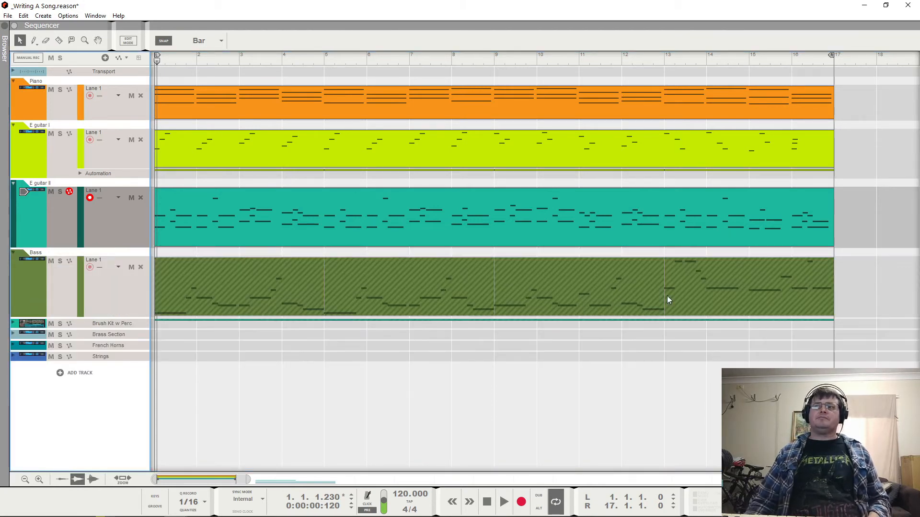
drag(866, 289, 249, 271)
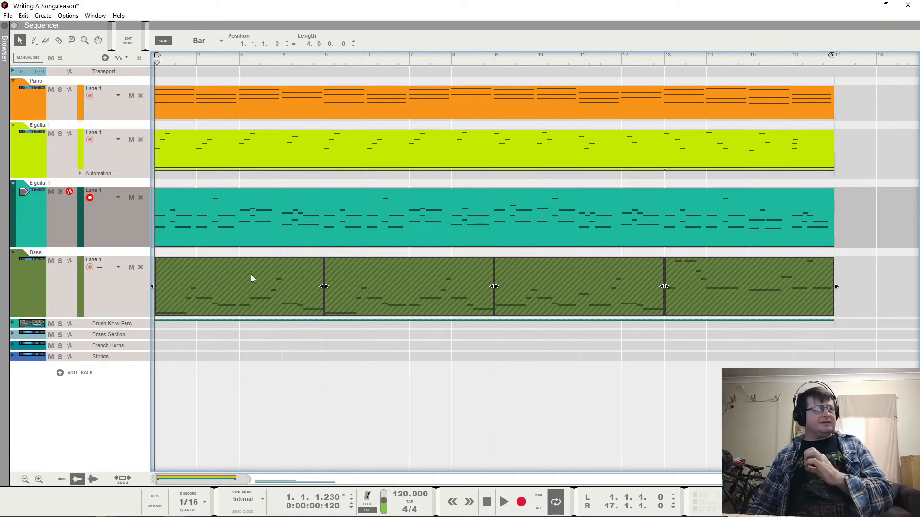
right_click(256, 279)
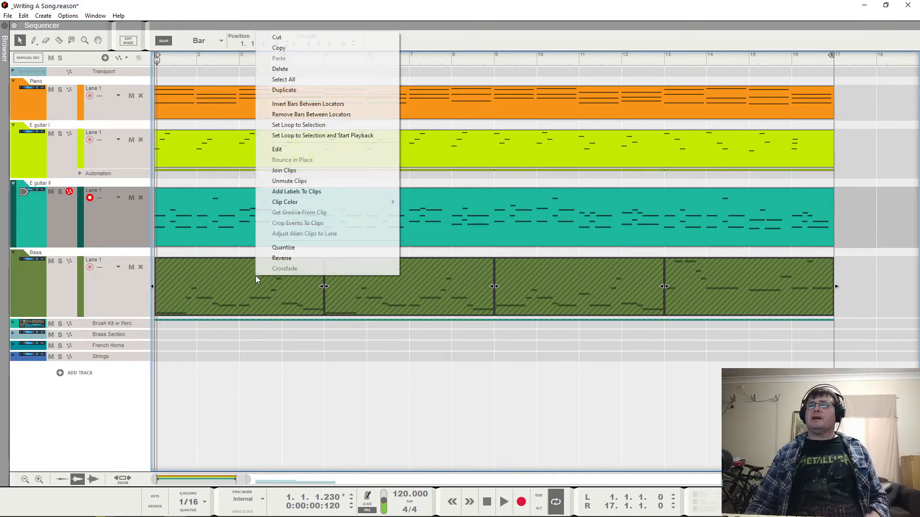
click(292, 181)
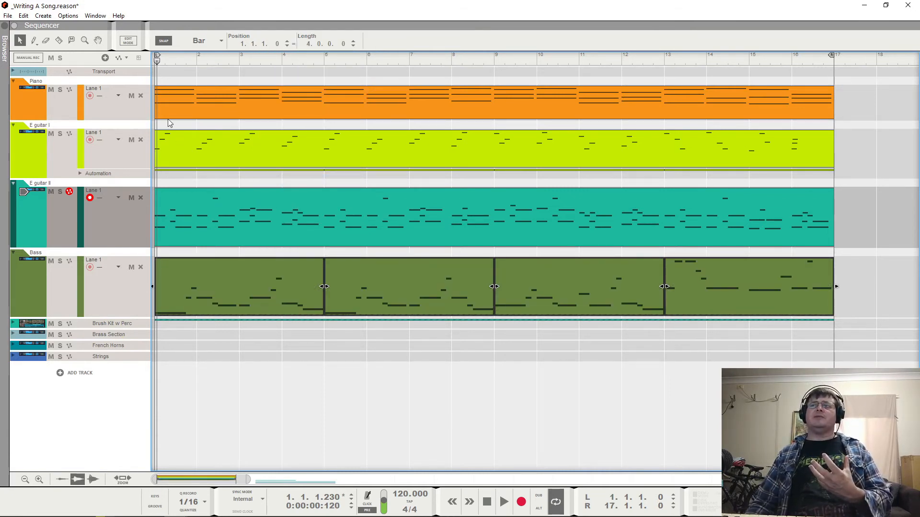
Step: Reduce the heights of the Piano, E guitar I, E guitar II and Bass tracks, then deselect the bass clips
drag(129, 120, 129, 109)
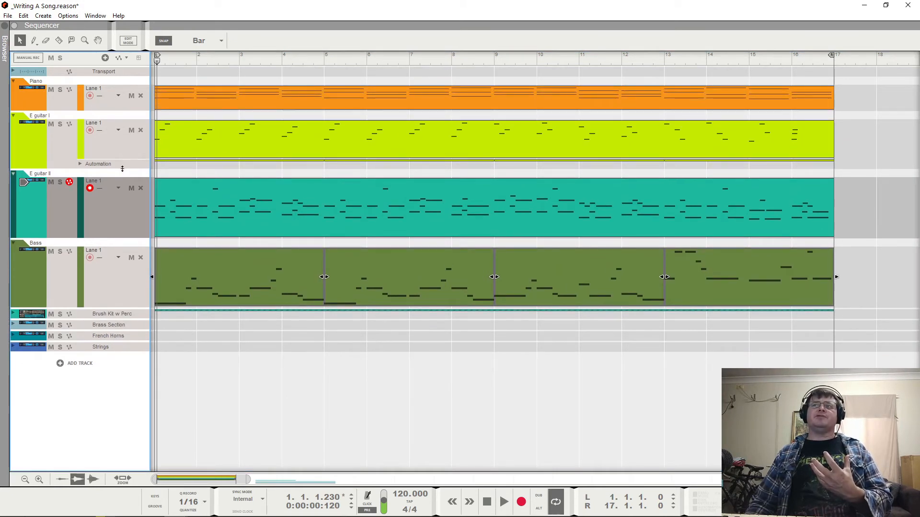
drag(122, 169, 121, 154)
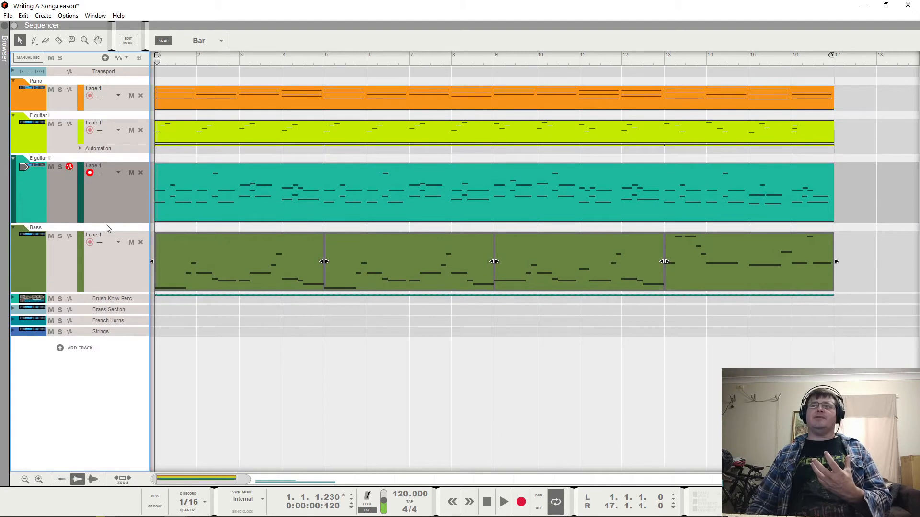
drag(108, 223, 114, 196)
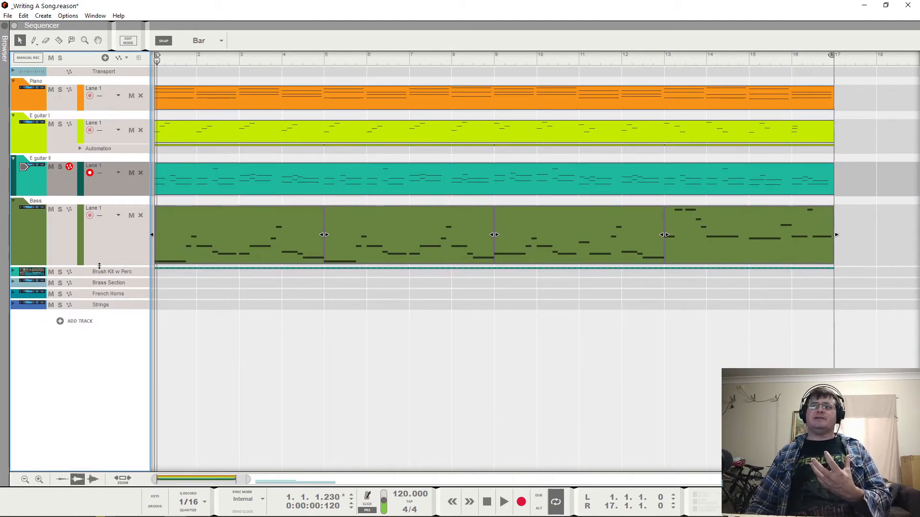
mouse_move(99, 266)
mouse_down()
mouse_move(104, 239)
mouse_move(98, 263)
mouse_up()
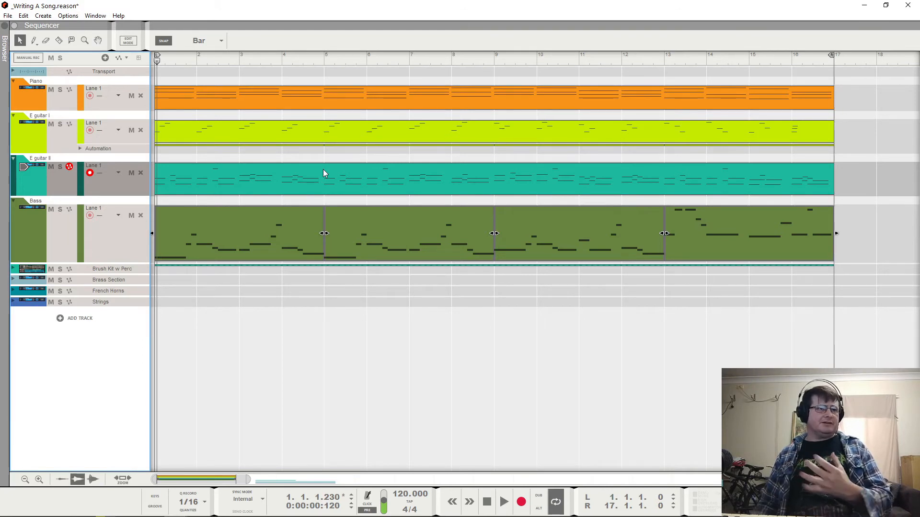
click(352, 339)
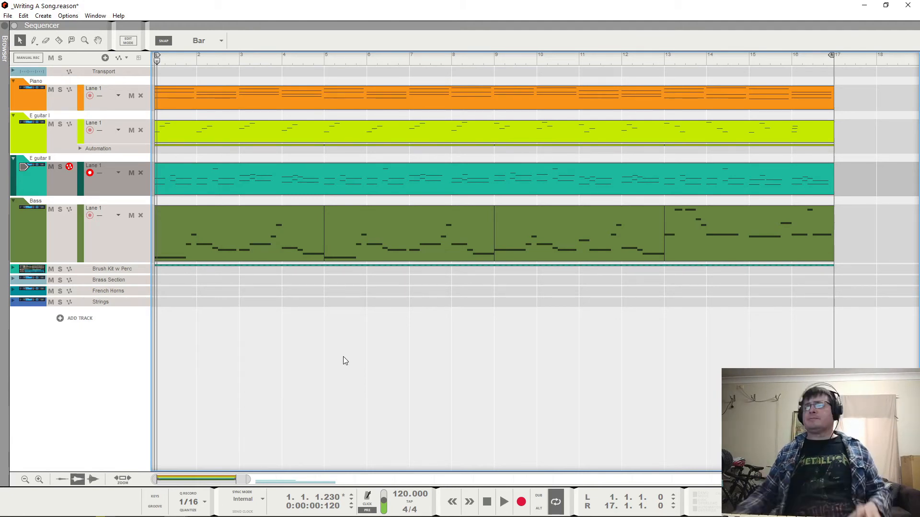
Step: Return the playhead to bar 1 and open the first Bass clip's notes for editing
click(155, 62)
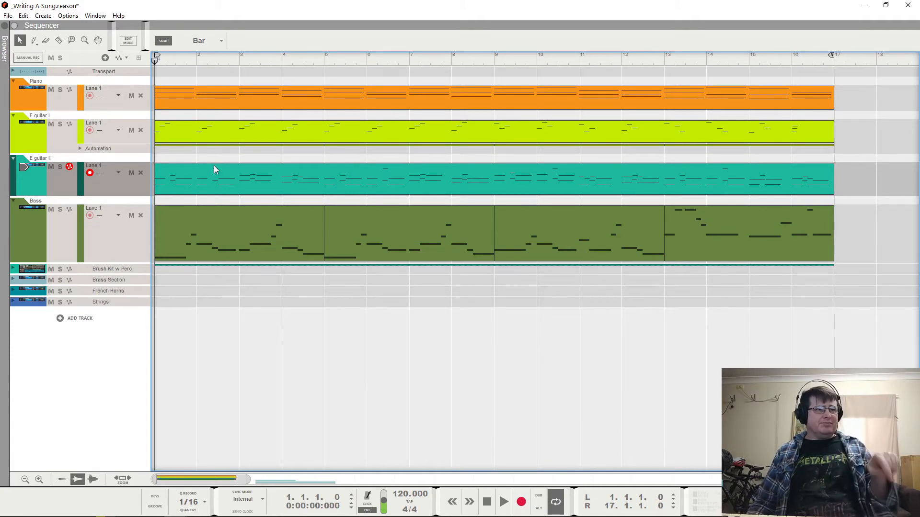
click(205, 232)
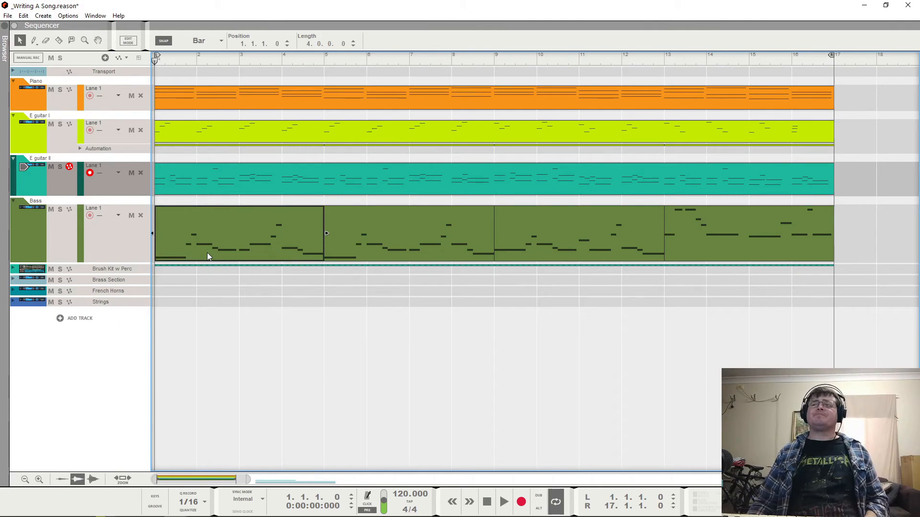
double_click(226, 230)
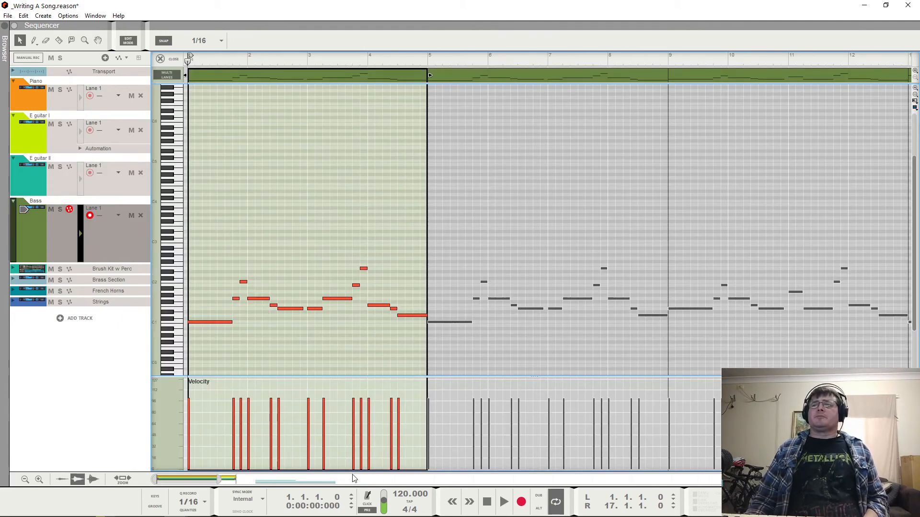
Step: Fill the editor with the first four bars and show the Piano, E guitar I and E guitar II notes behind the Bass notes
drag(218, 479, 184, 479)
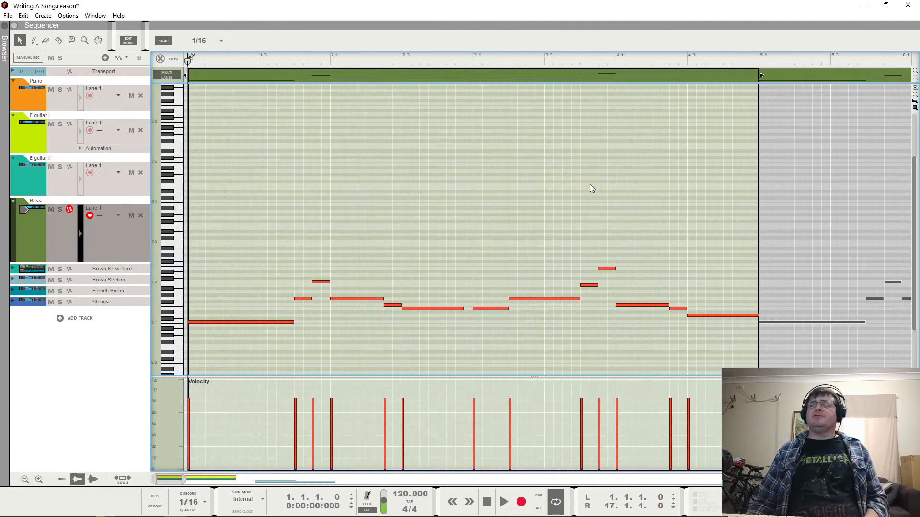
click(81, 103)
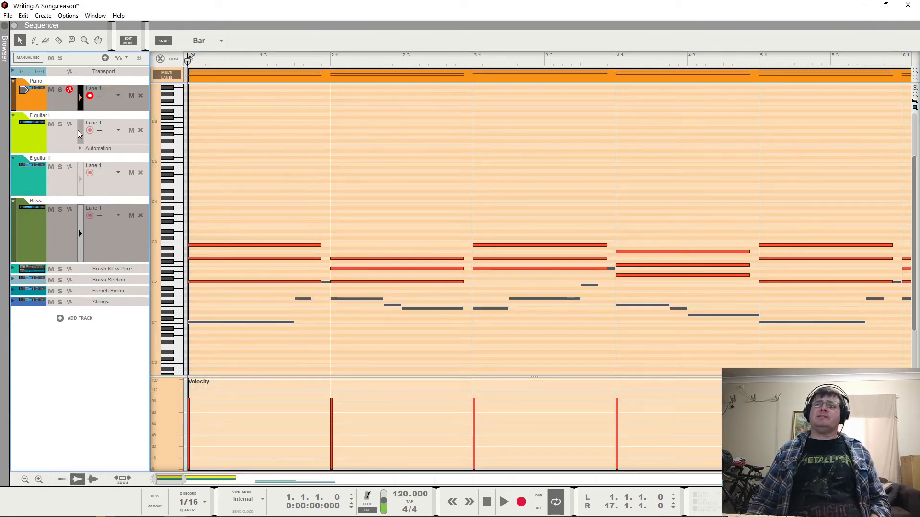
click(79, 133)
click(81, 178)
click(79, 240)
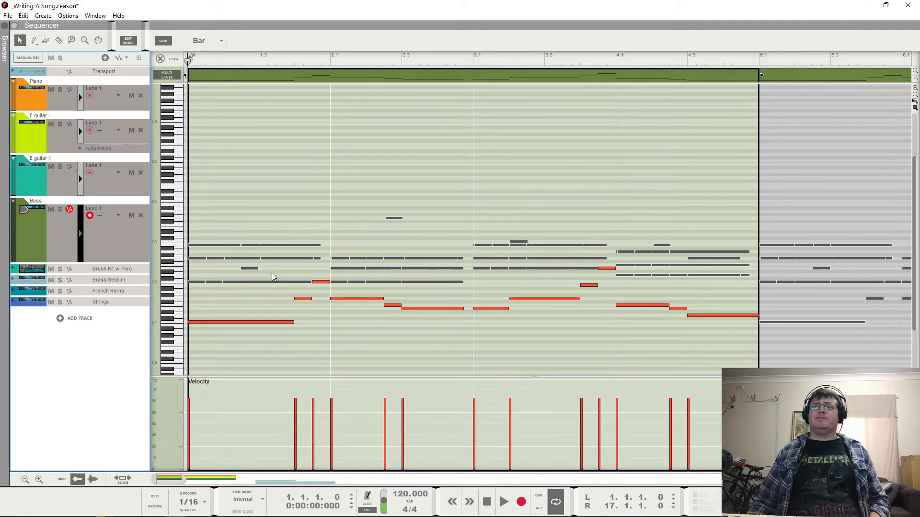
Step: Try all notes of the first Bass clip one octave higher, then return them to their original pitch and deselect them
drag(240, 353, 735, 272)
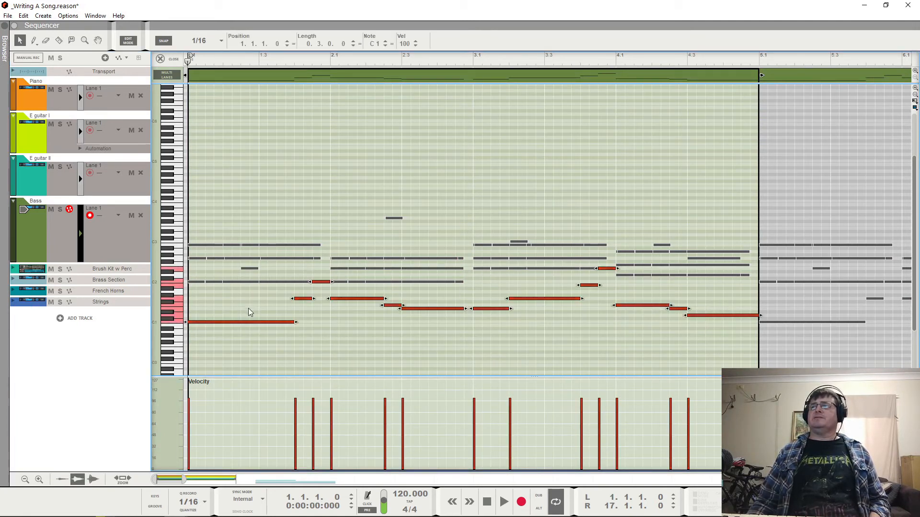
click(215, 326)
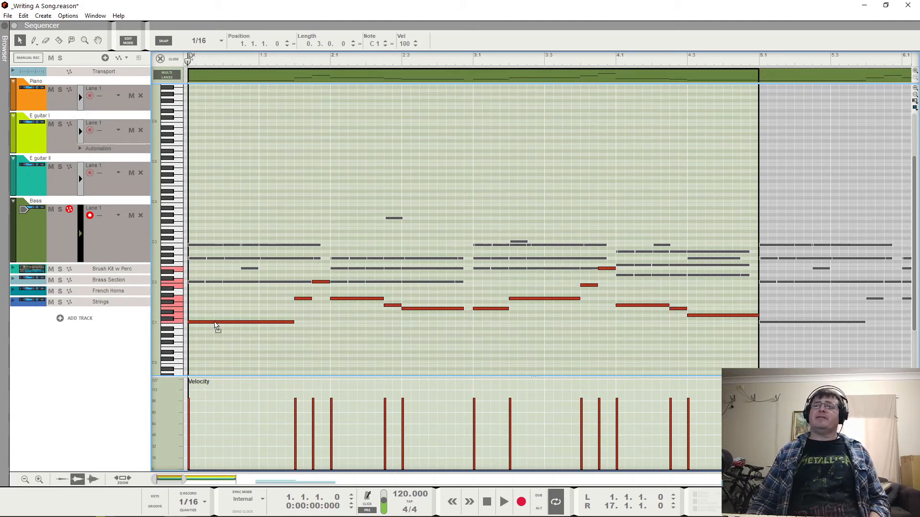
drag(215, 324, 210, 289)
key(ctrl+Up)
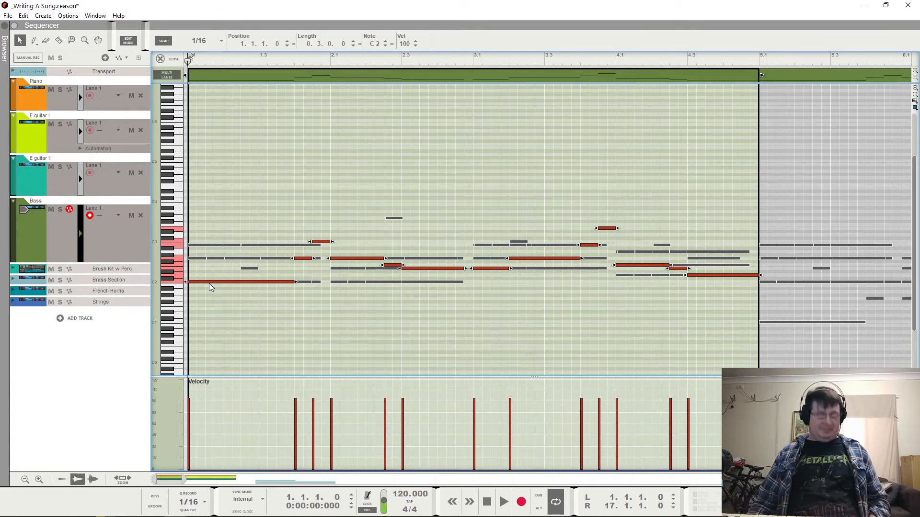
key(shift+Down)
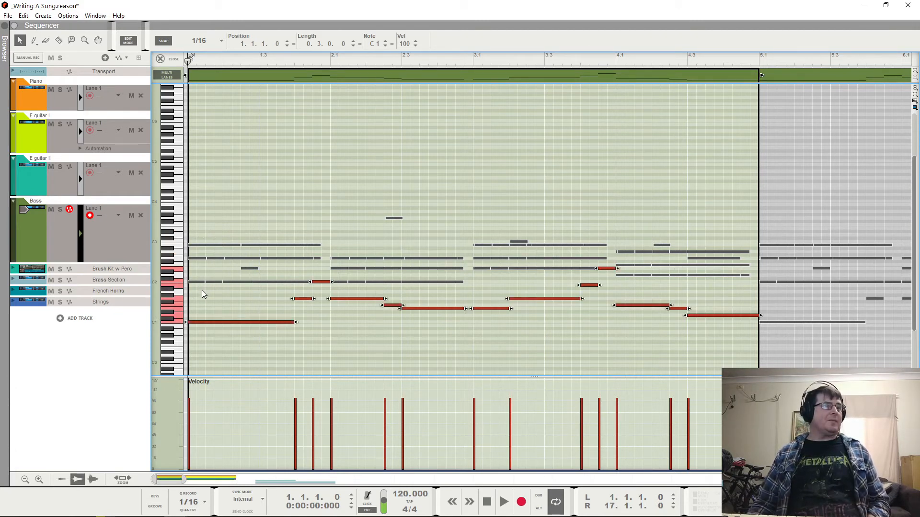
click(326, 333)
Step: Play the opening bars briefly, then mute the E guitar I and E guitar II tracks
key(space)
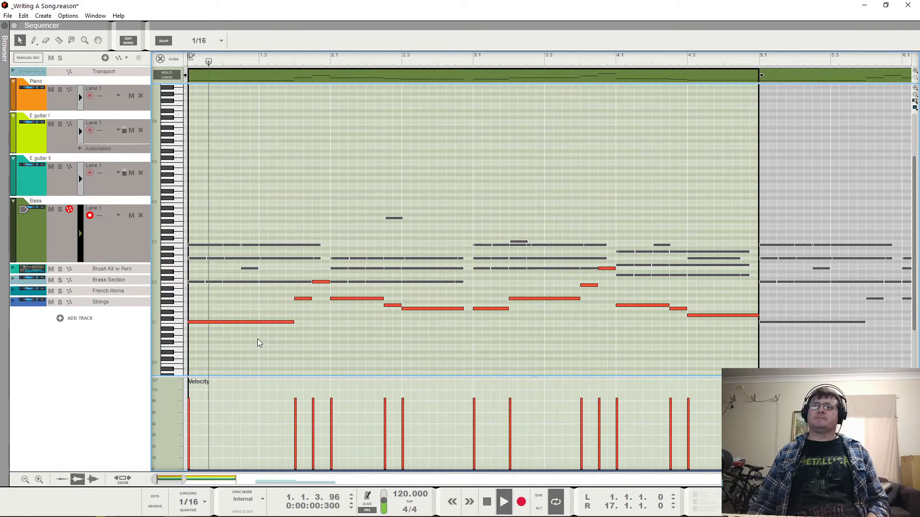
key(space)
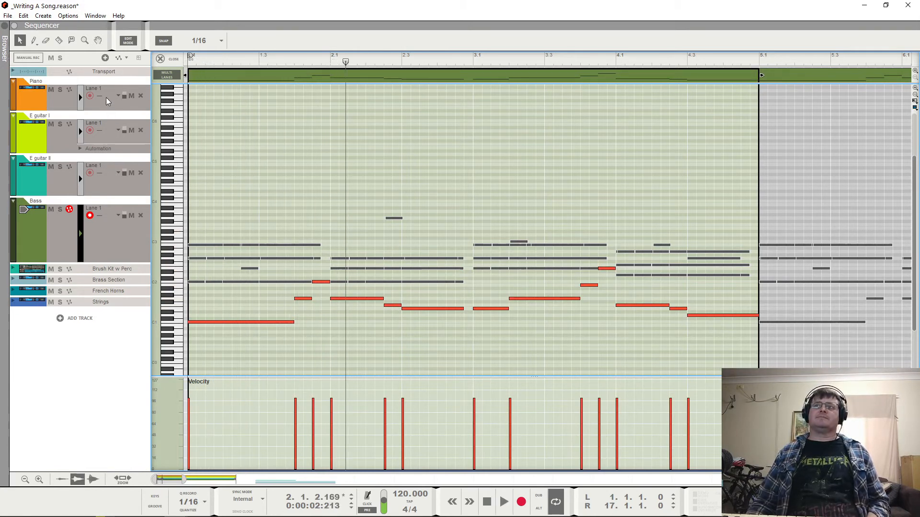
click(51, 124)
key(ctrl+1)
click(51, 167)
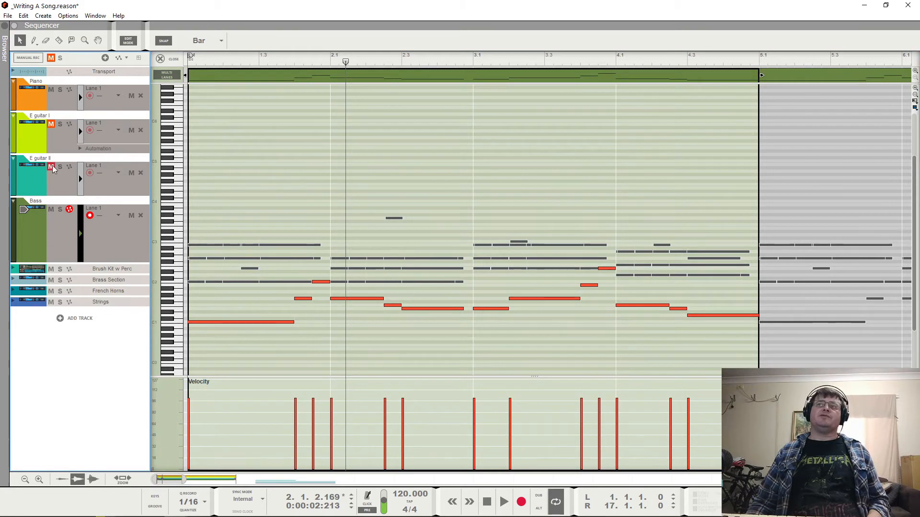
Step: Play the first bars repeatedly from bar 1 to hear the bass line with both guitars muted
key(KP_0)
key(space)
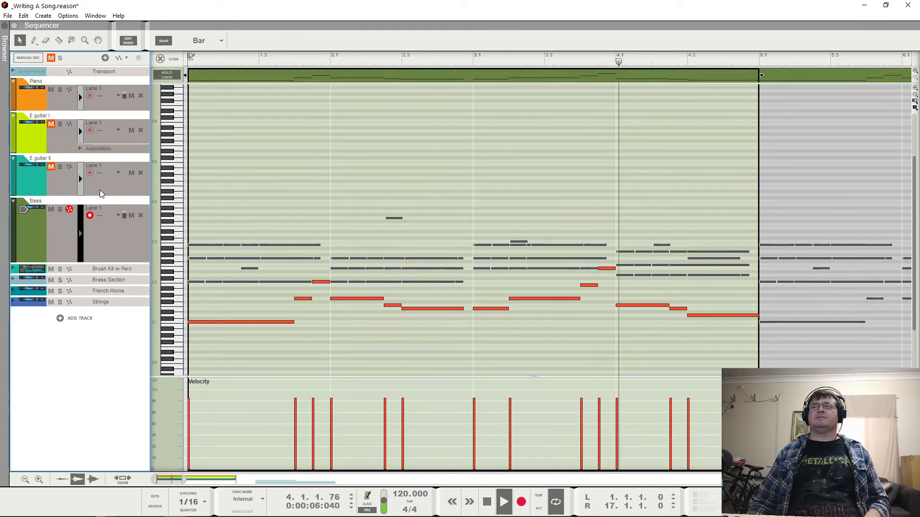
key(space)
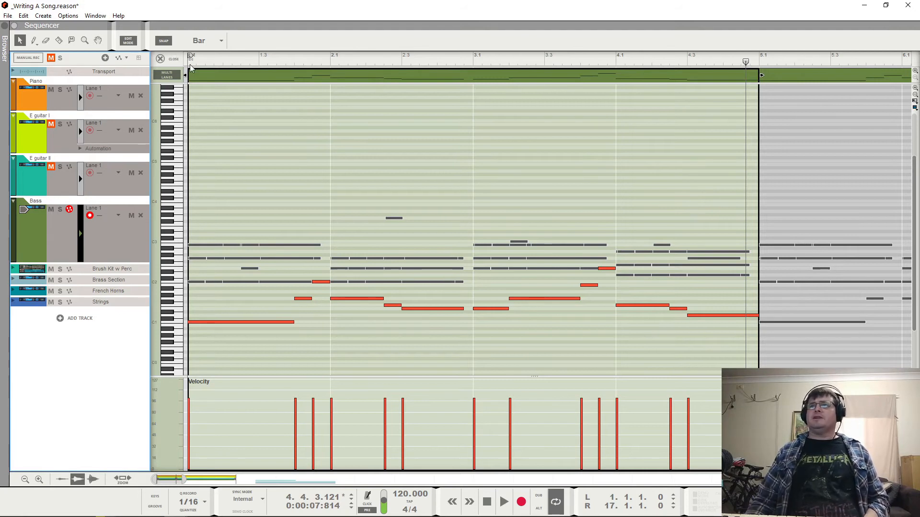
key(Home)
key(space)
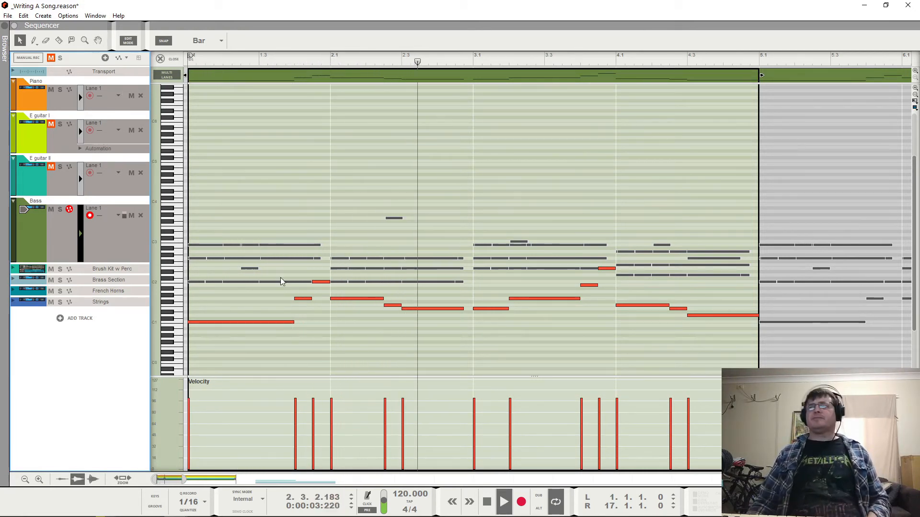
key(space)
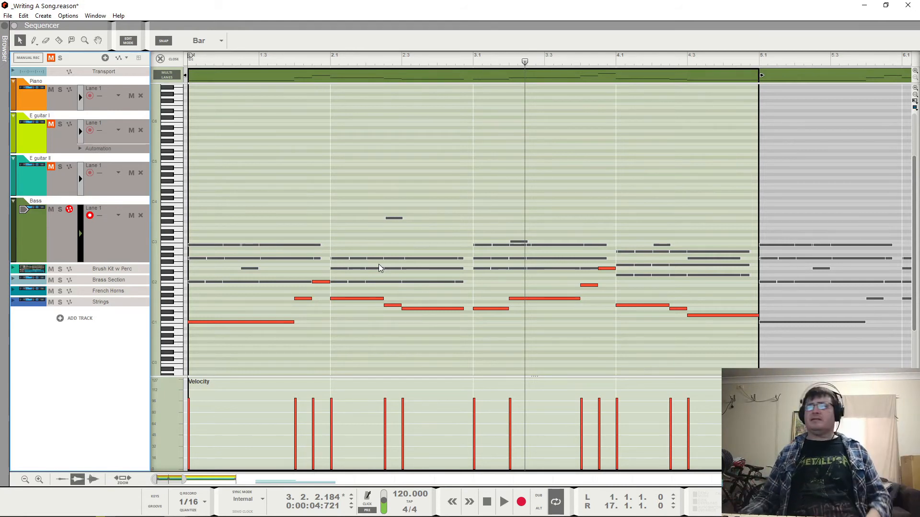
key(space)
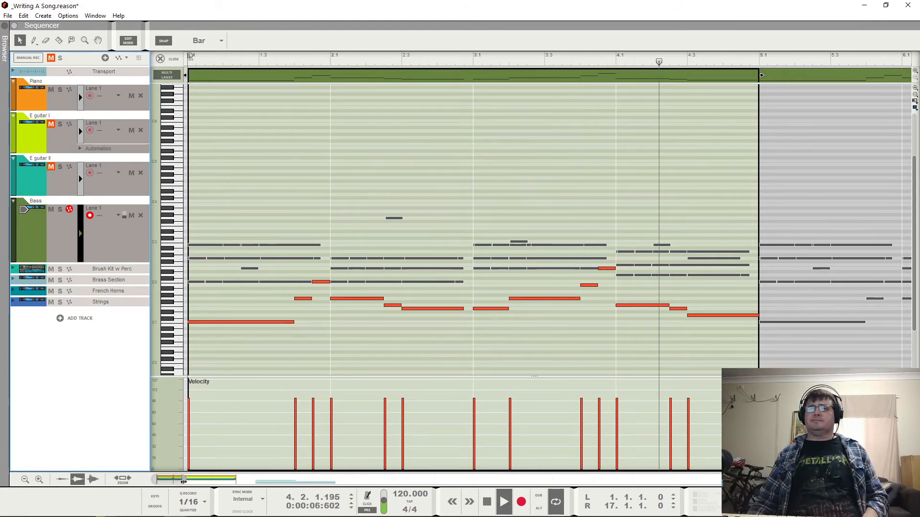
Step: Select all four Bass clips and join them into one 16-bar clip
drag(177, 479, 251, 481)
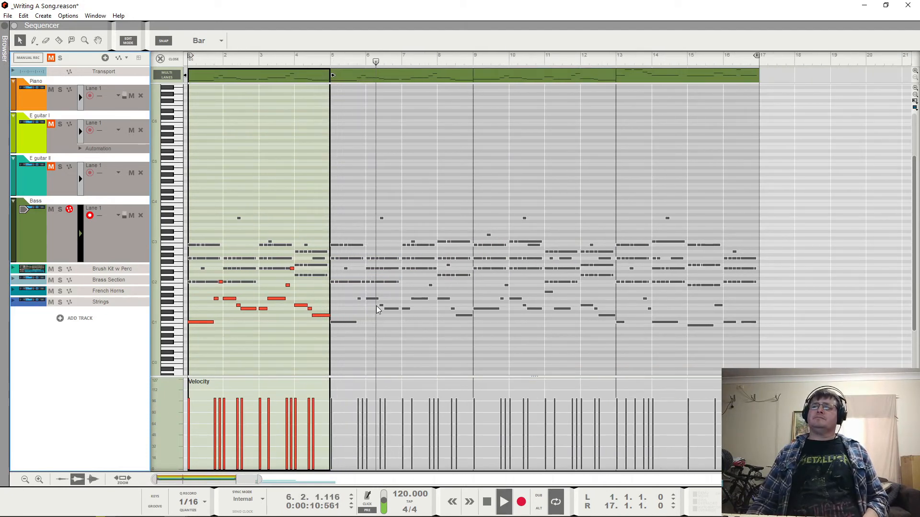
drag(770, 82, 322, 91)
key(ctrl+j)
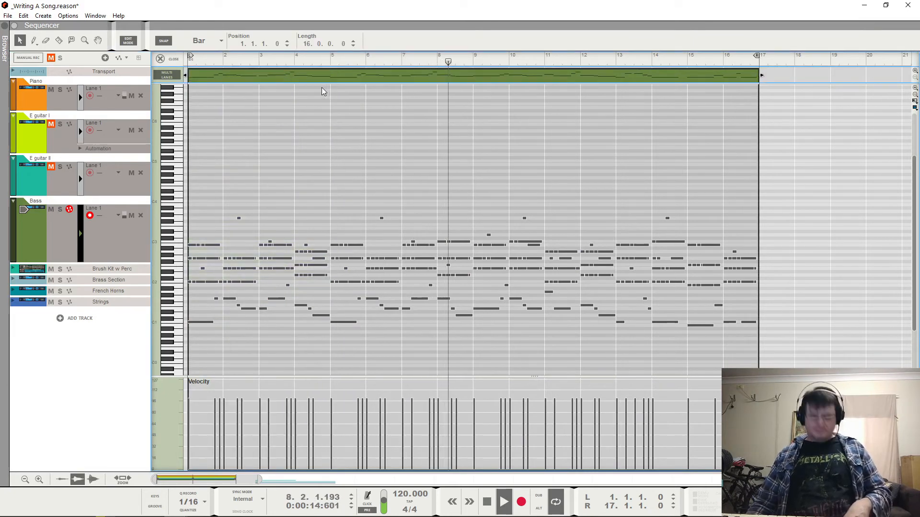
Step: Move the joined Bass clip to start at bar 18 and create an empty 16-bar clip at bar 1
double_click(459, 78)
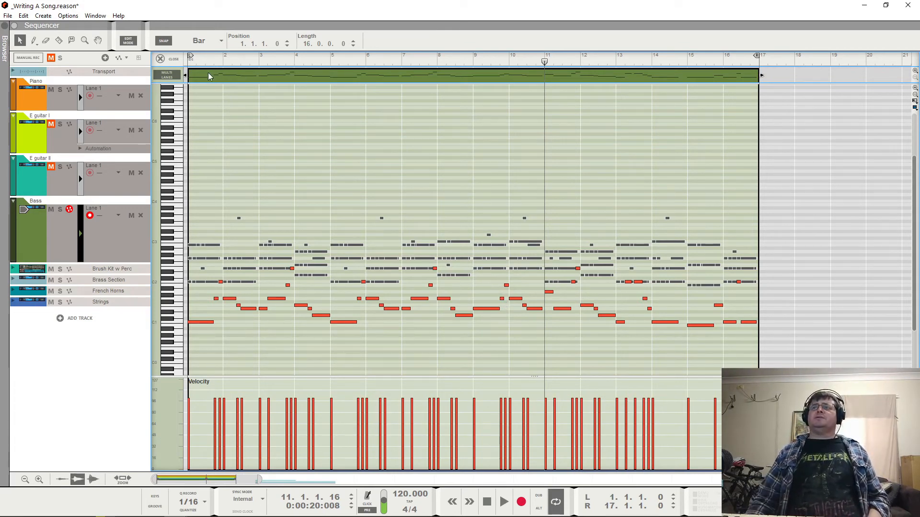
mouse_move(209, 77)
mouse_down()
mouse_move(807, 64)
mouse_move(189, 75)
mouse_up()
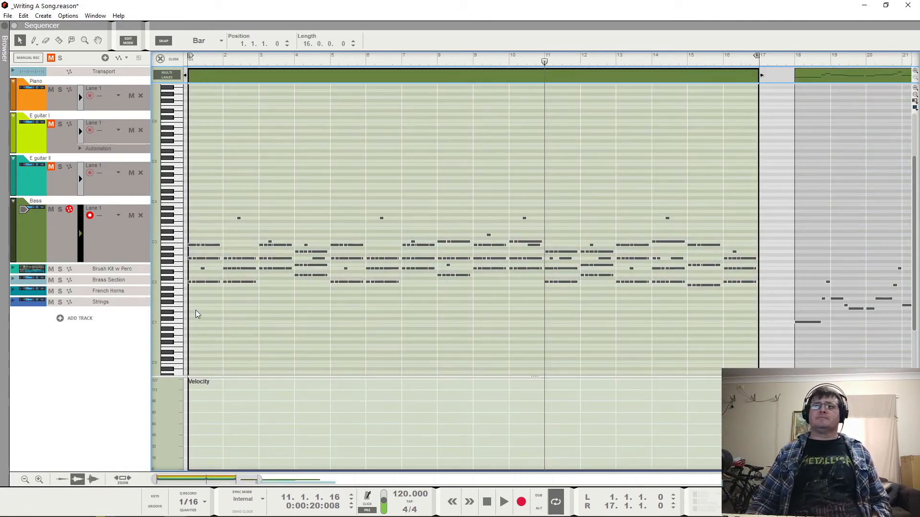
key(alt)
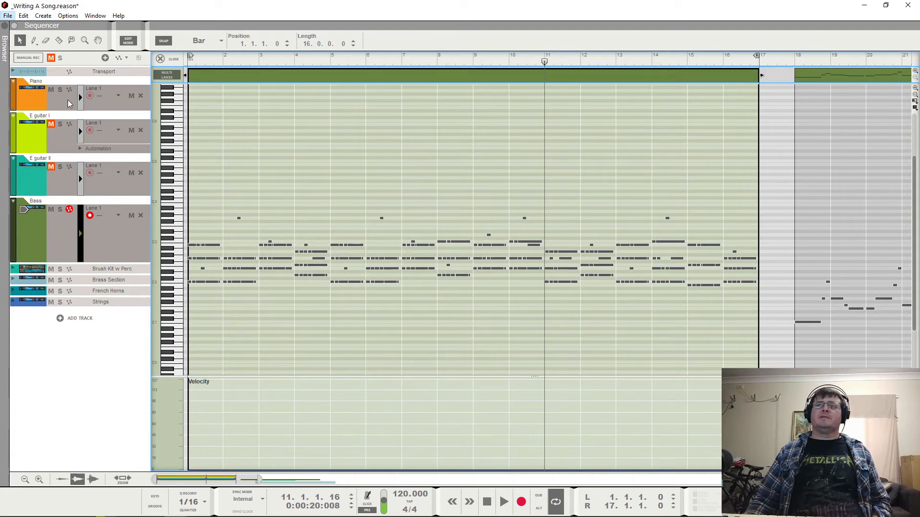
Step: Hide both guitars' notes from the editor, leaving only the Piano chords shown behind the empty Bass clip
click(50, 125)
click(51, 123)
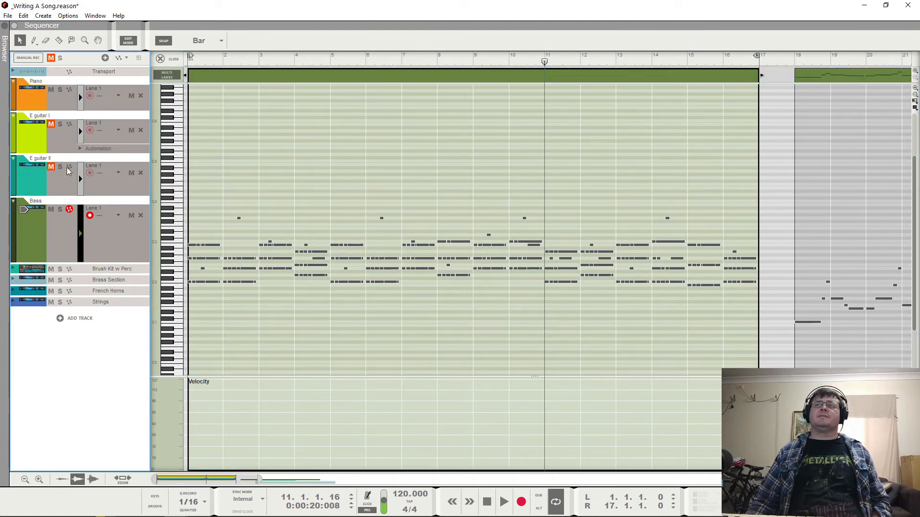
click(53, 240)
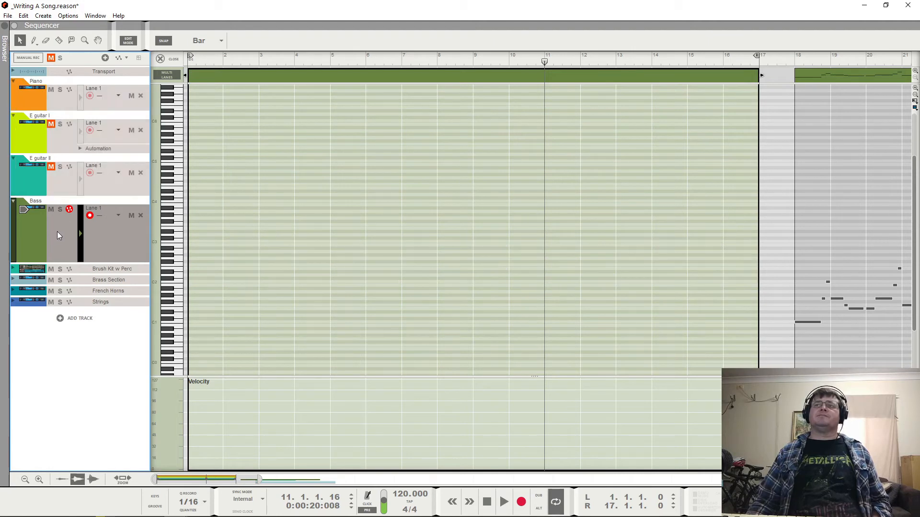
click(77, 104)
click(80, 237)
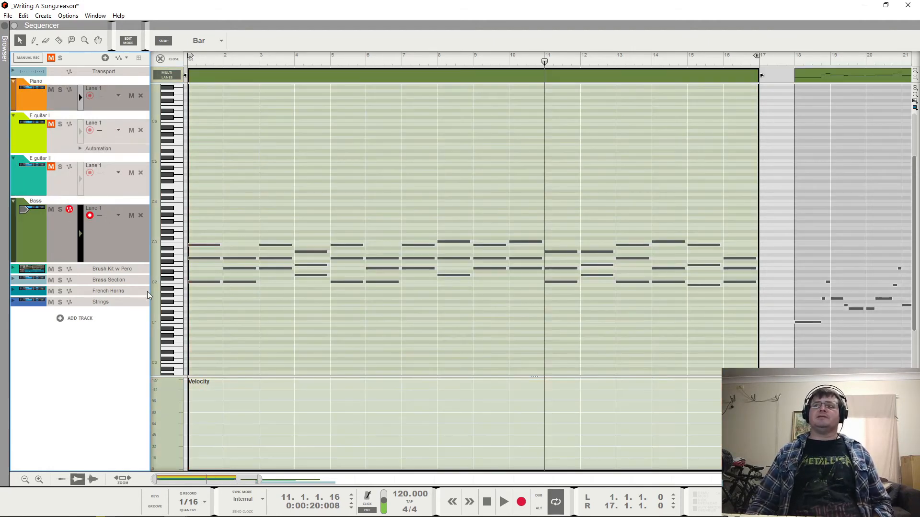
Step: Draw one bass note per bar in bars 1 to 8, each 0.3.3.0 long, as C2, C2, E2, D2 played twice
click(191, 279)
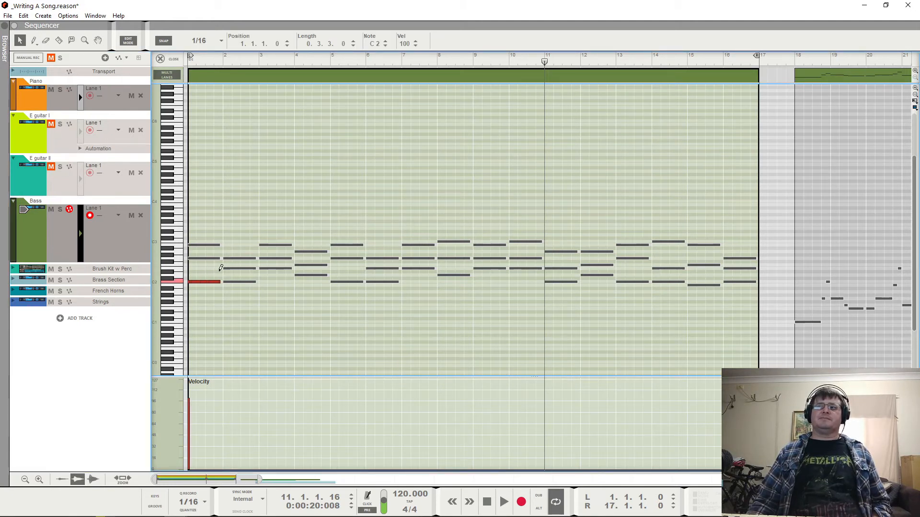
drag(203, 282, 299, 280)
click(265, 297)
click(297, 268)
drag(341, 321, 336, 286)
click(442, 318)
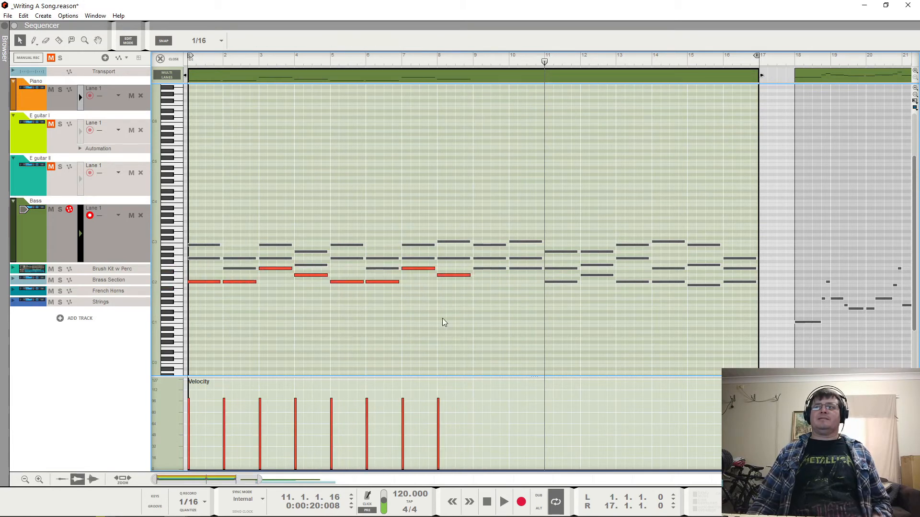
mouse_move(461, 275)
mouse_down()
mouse_move(461, 286)
mouse_move(461, 275)
mouse_up()
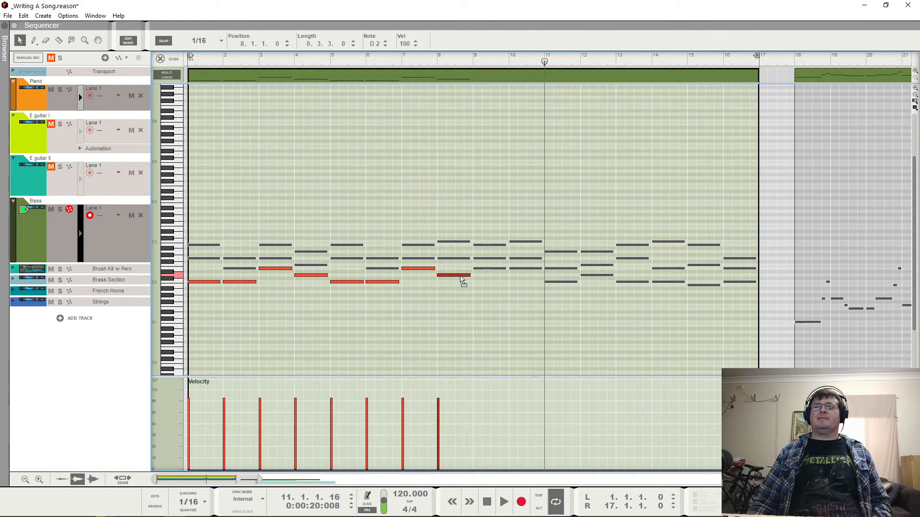
Step: Set the loop end to bar 9 and play the new bass notes from bar 1
alt+click(475, 65)
key(Home)
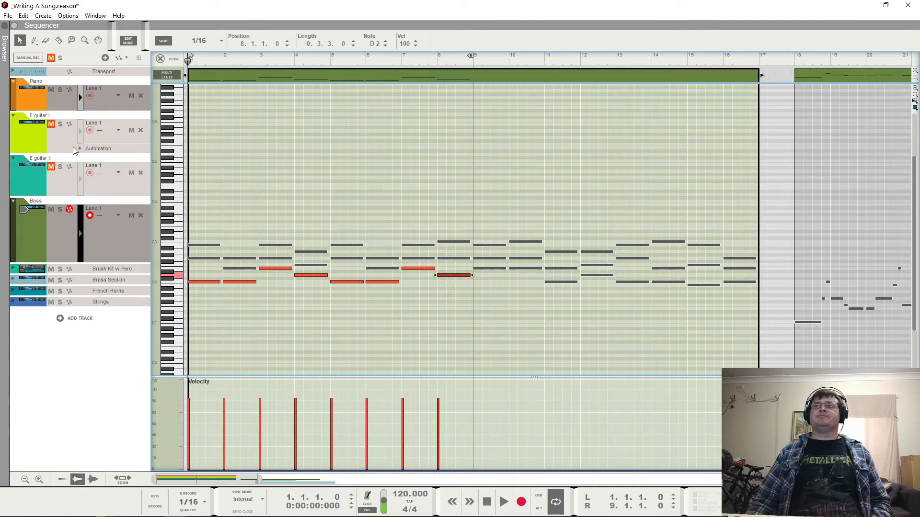
key(space)
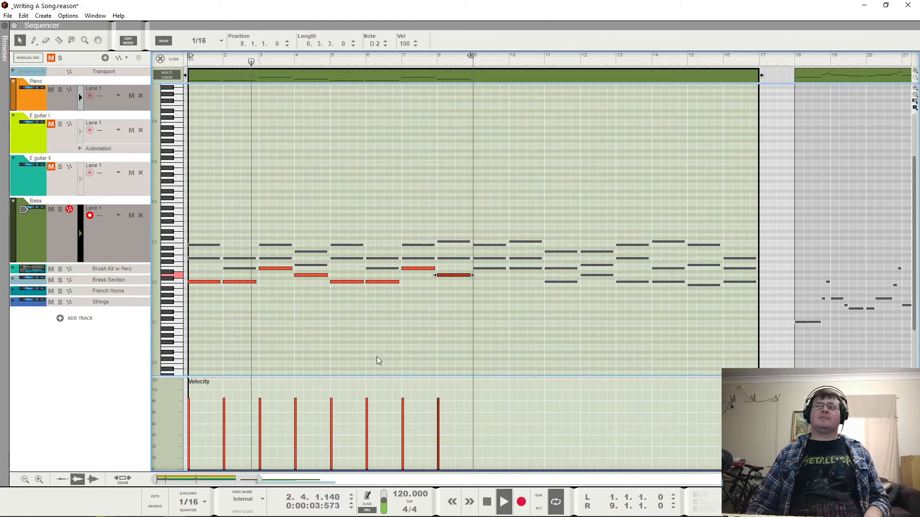
key(space)
Step: Transpose all eight bass notes down one octave so the first is C1, and play them from bar 1
drag(469, 327, 188, 257)
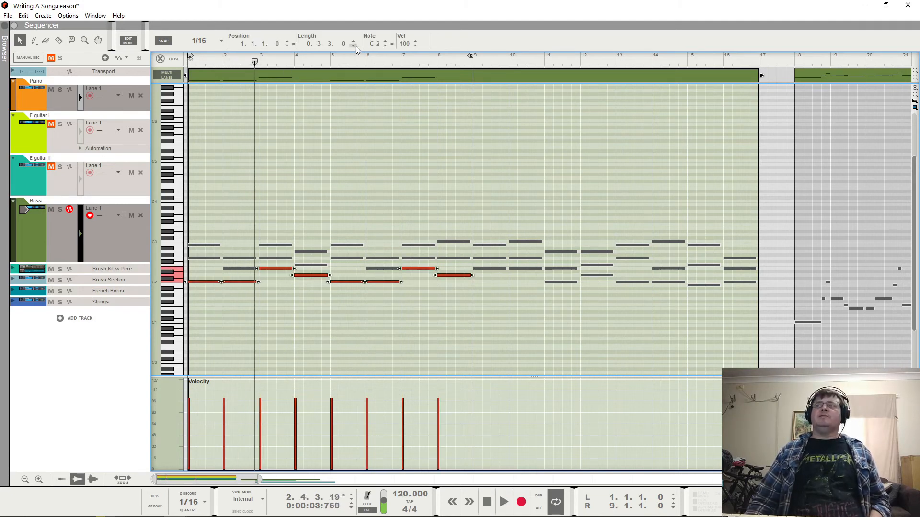
drag(371, 44, 364, 68)
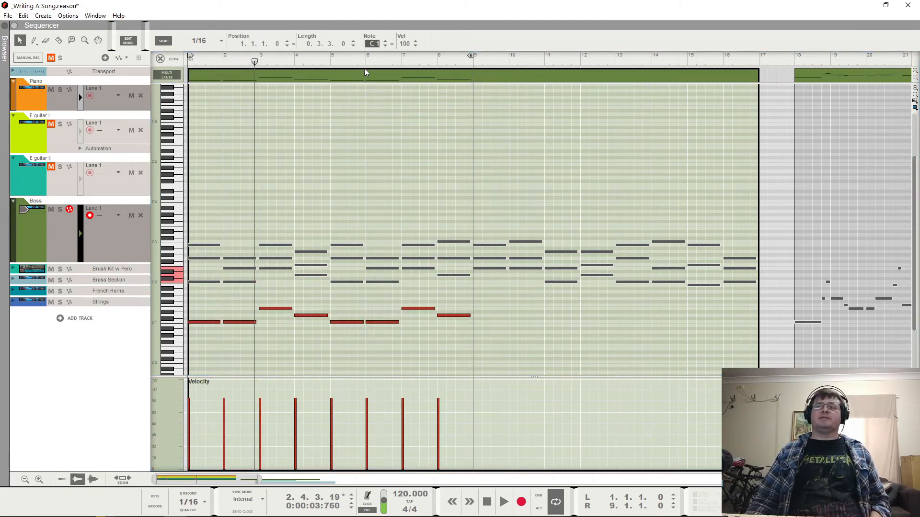
key(Home)
key(space)
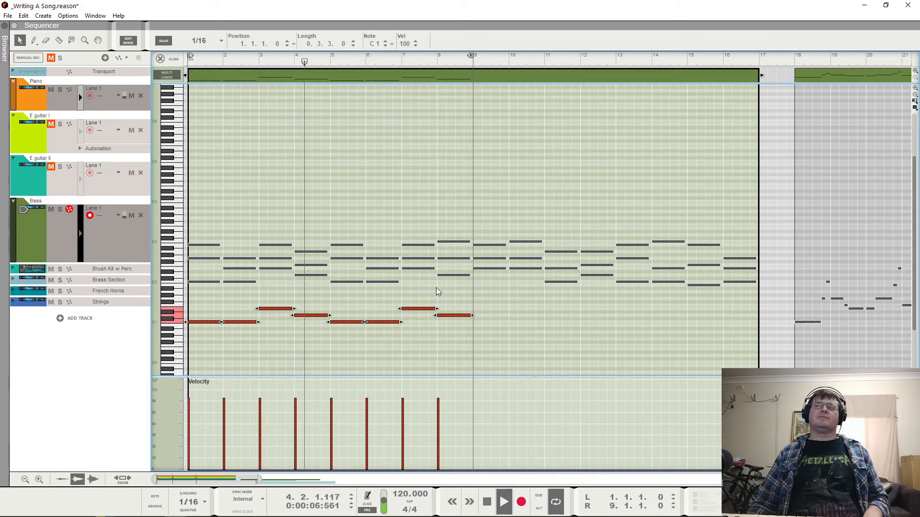
key(space)
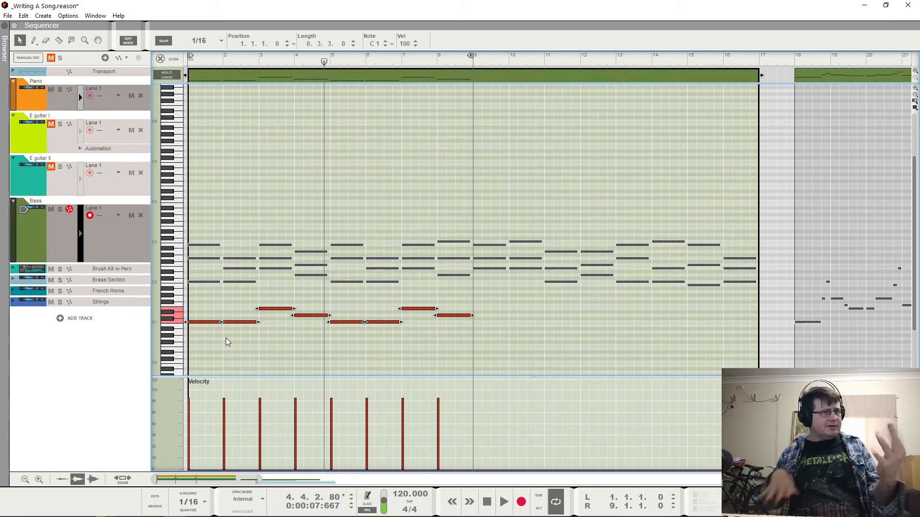
click(205, 301)
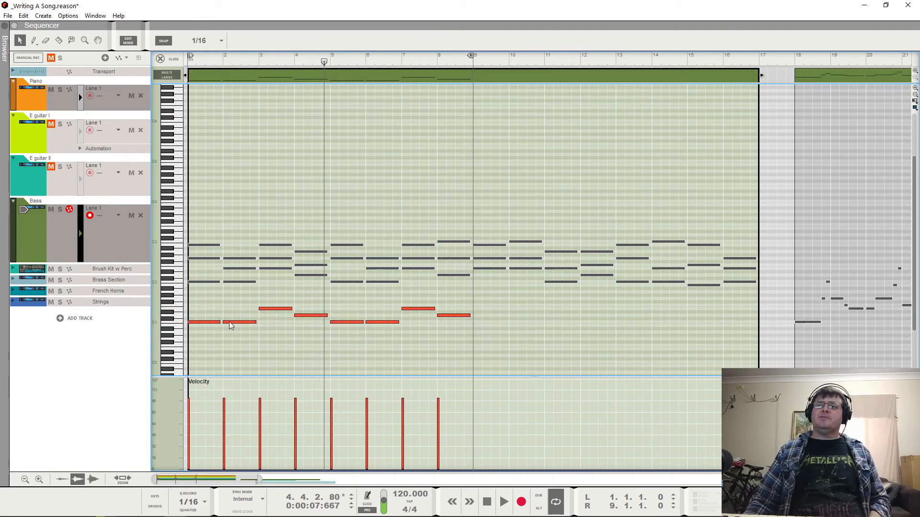
mouse_move(230, 325)
mouse_down()
mouse_move(231, 312)
mouse_move(230, 323)
mouse_up()
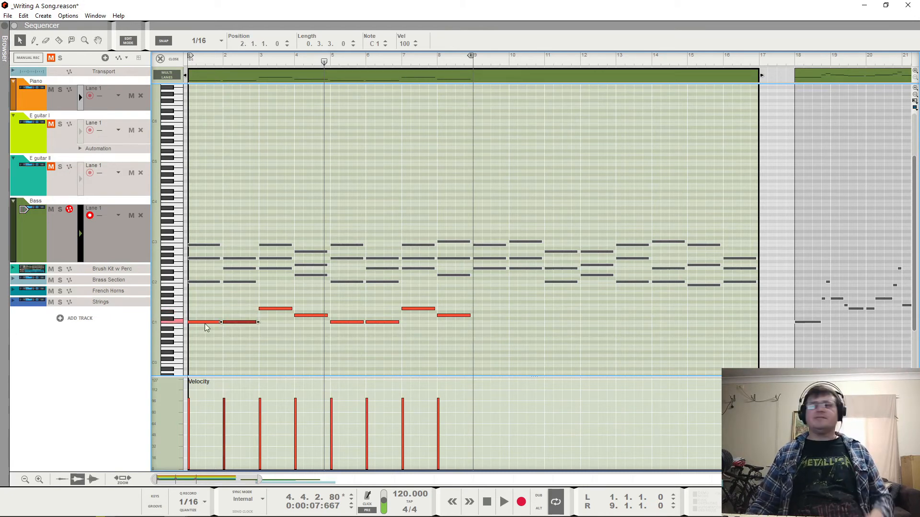
click(220, 324)
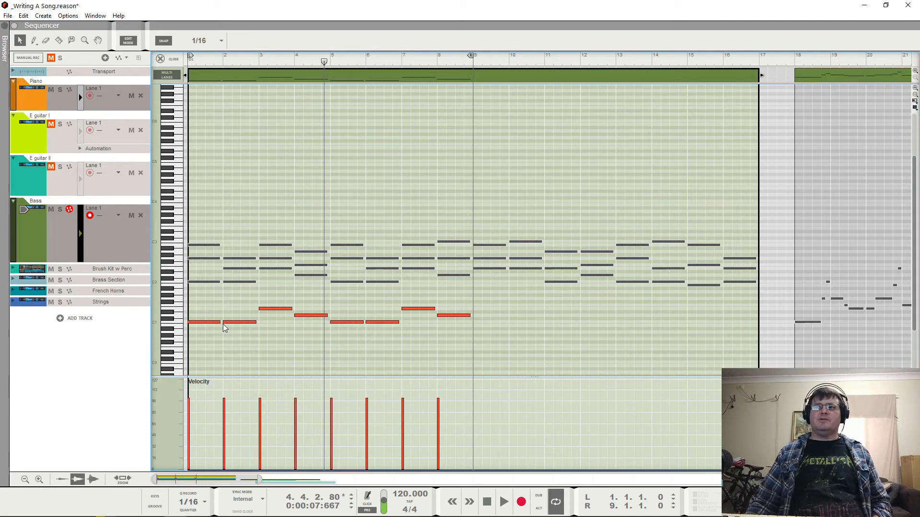
Step: Replace bar 1's bass note with a 0.3.0.0 C1 followed by 0.0.2.0 E1 and D1 notes, and play it from bar 1
key(Delete)
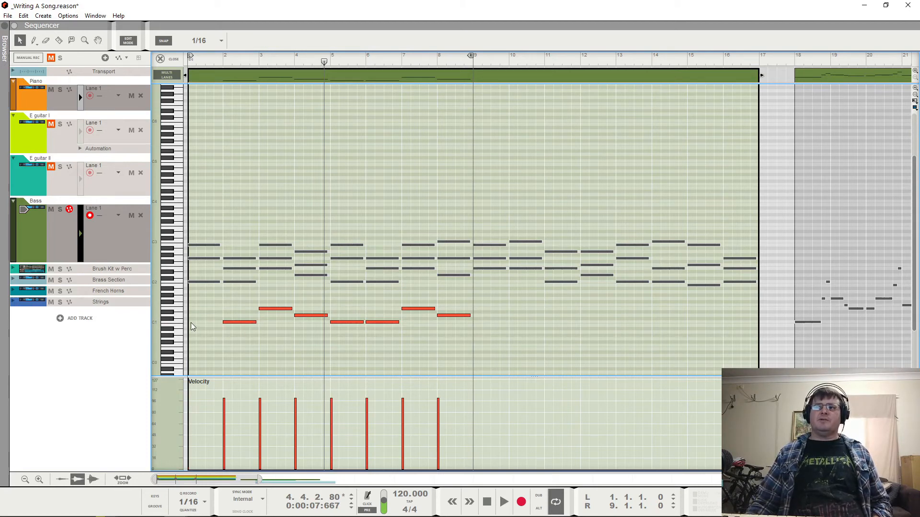
key(alt)
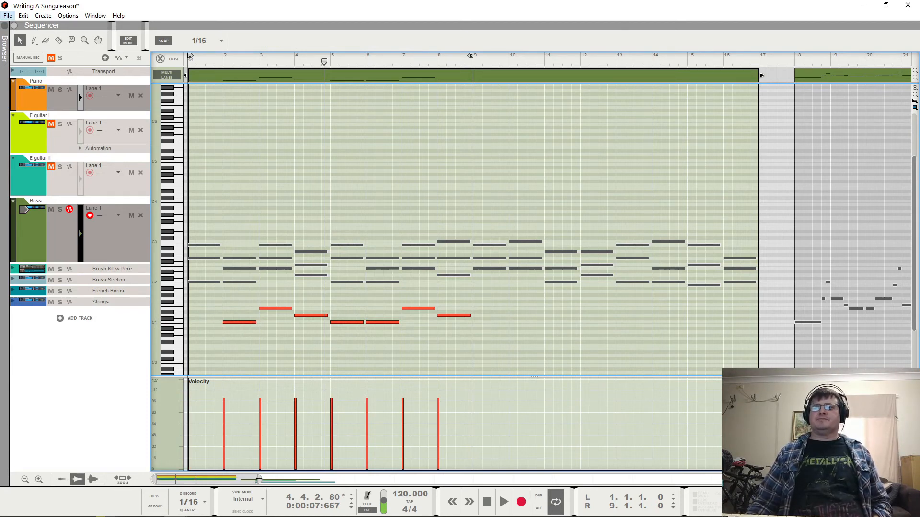
drag(258, 480, 195, 480)
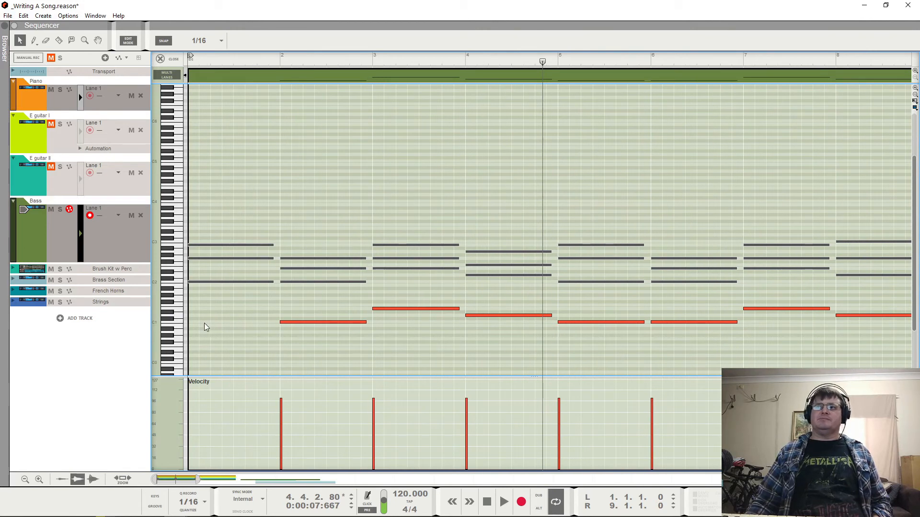
drag(193, 320, 259, 306)
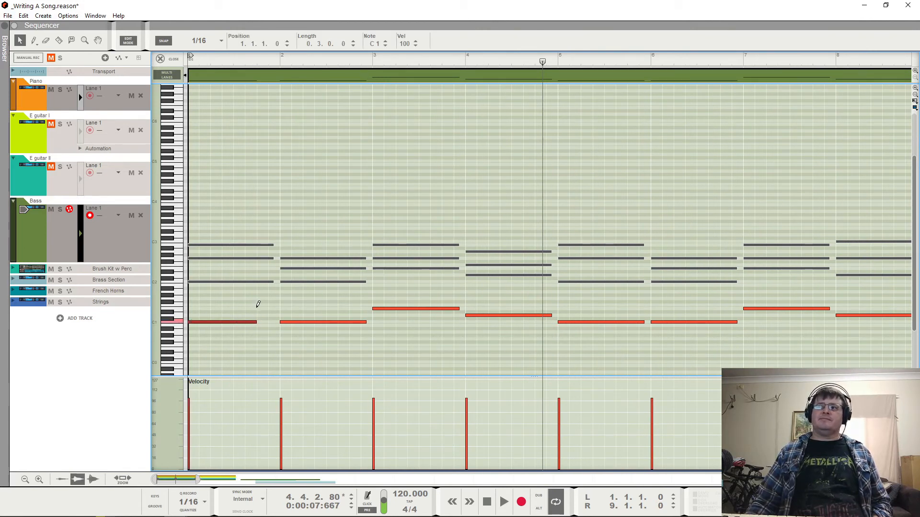
click(259, 307)
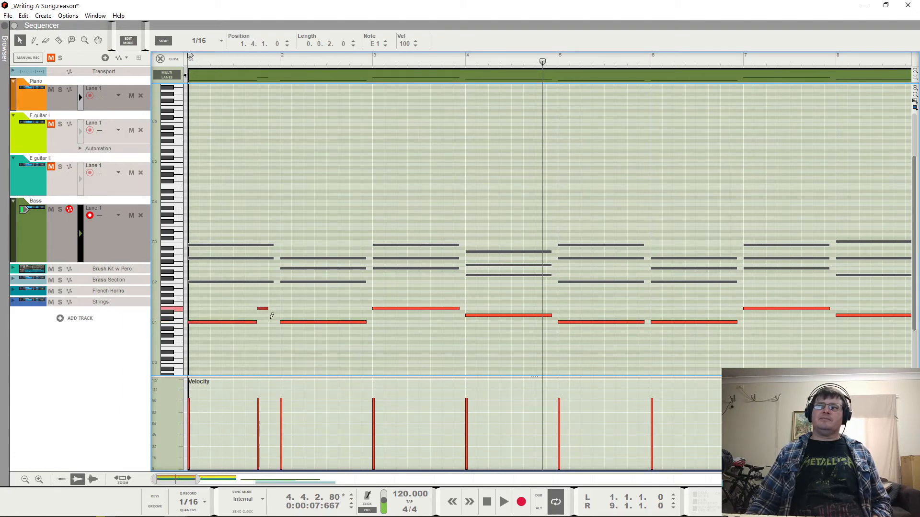
click(271, 314)
key(Home)
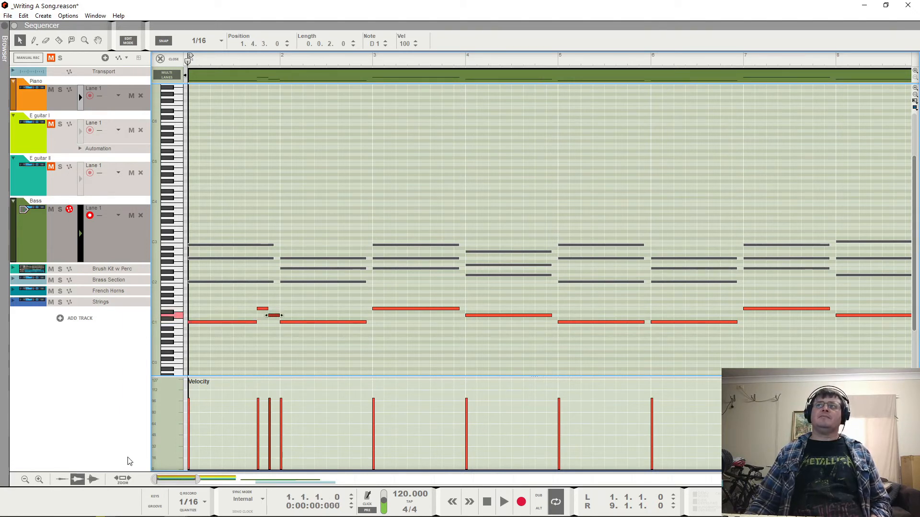
key(space)
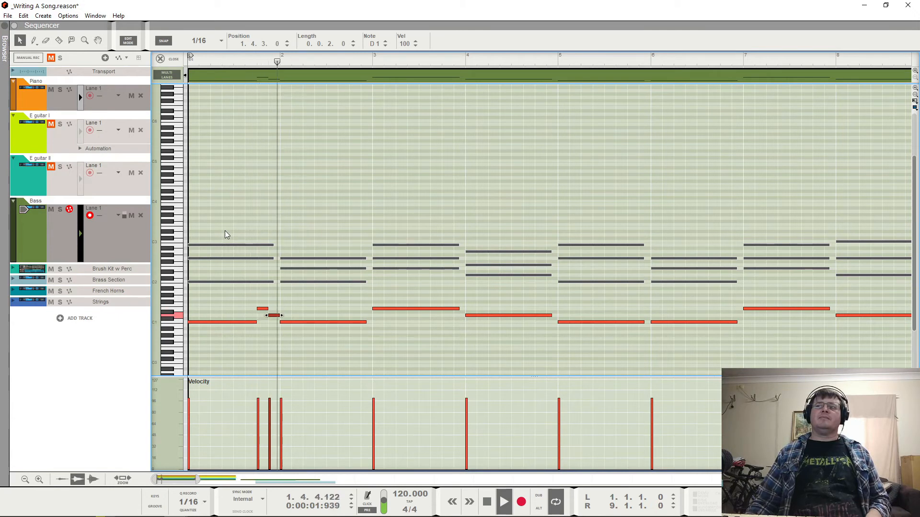
key(space)
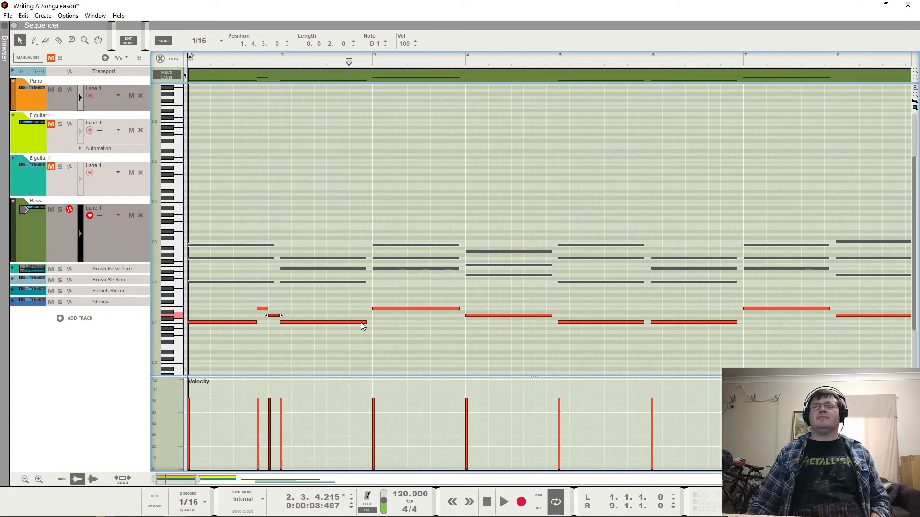
Step: Shorten bar 2's C1 to 0.2.2.0, add D1 at 2.3.3.0 and F1 at 2.4.3.0, and play the result
drag(365, 322, 347, 329)
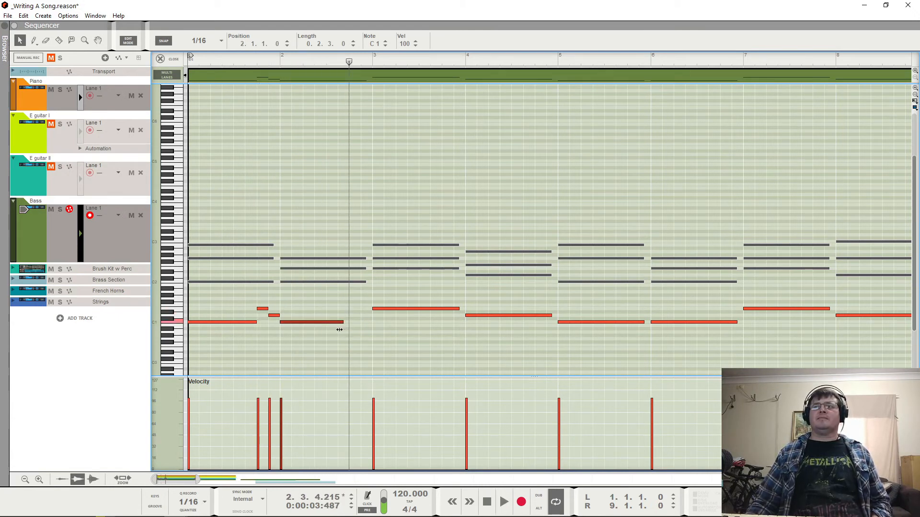
alt+click(340, 315)
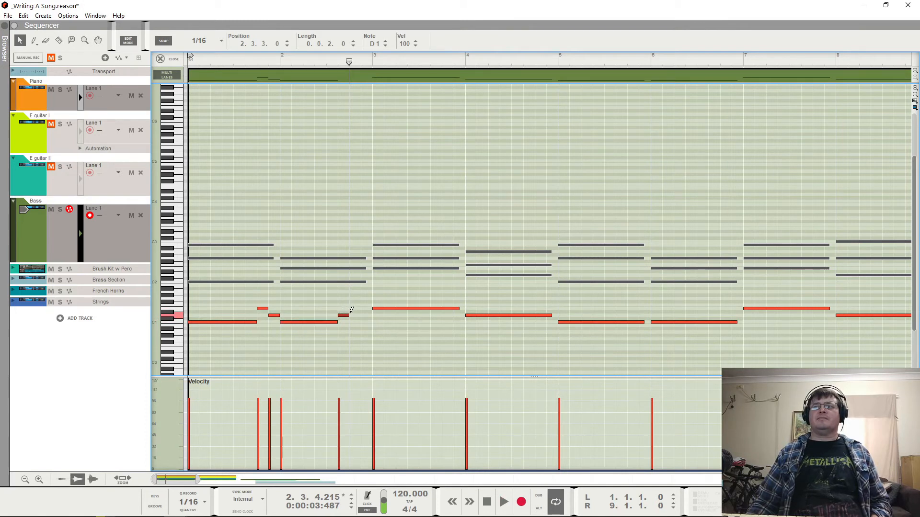
drag(363, 301, 368, 306)
click(201, 60)
key(space)
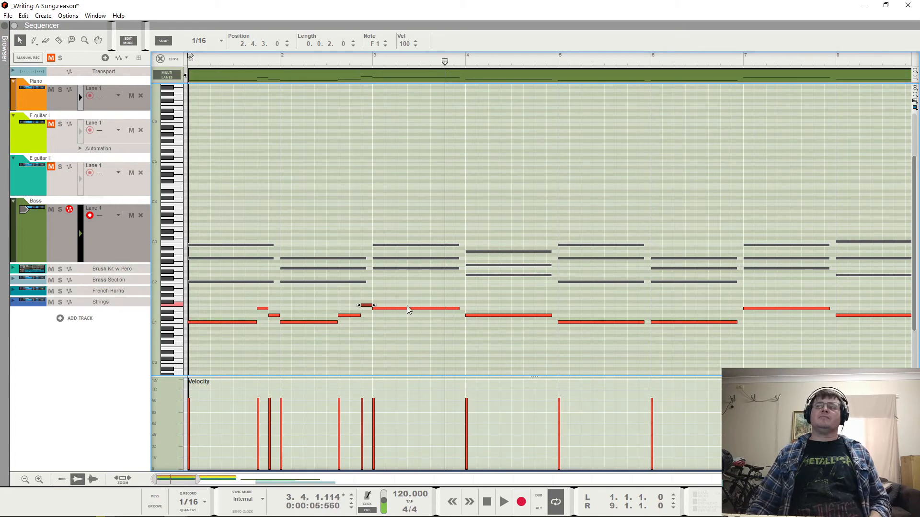
Step: Add a 0.1.2.0 A1 at 3.3.3.0, shorten bar 3's E1 to 0.2.2.0, and play the line from bar 1
drag(433, 292, 463, 291)
click(461, 308)
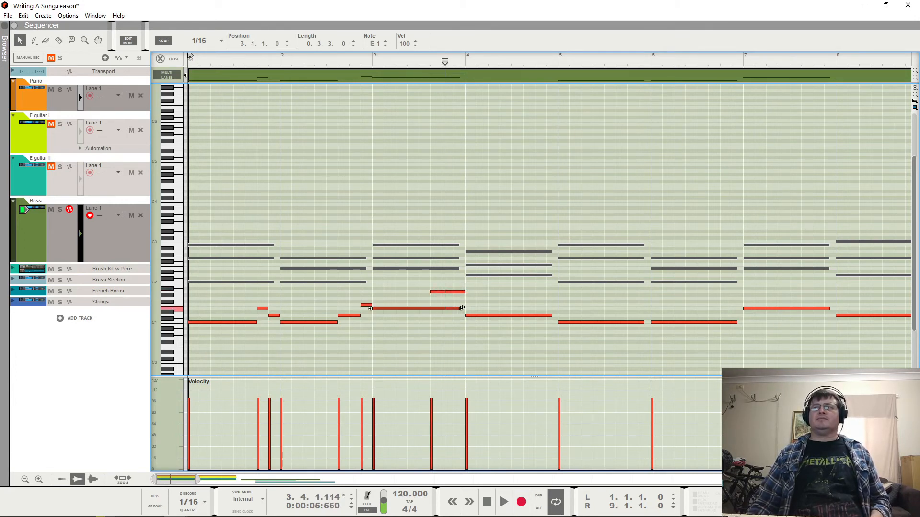
drag(435, 321, 430, 322)
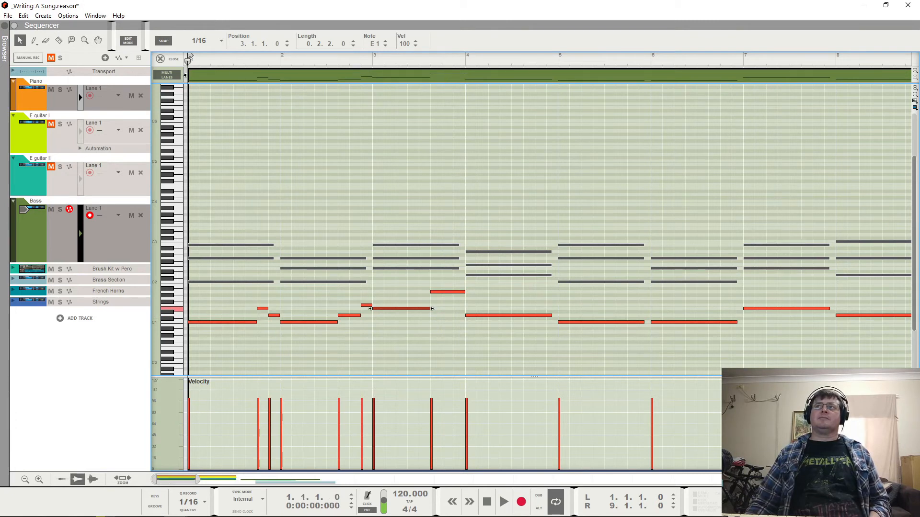
key(space)
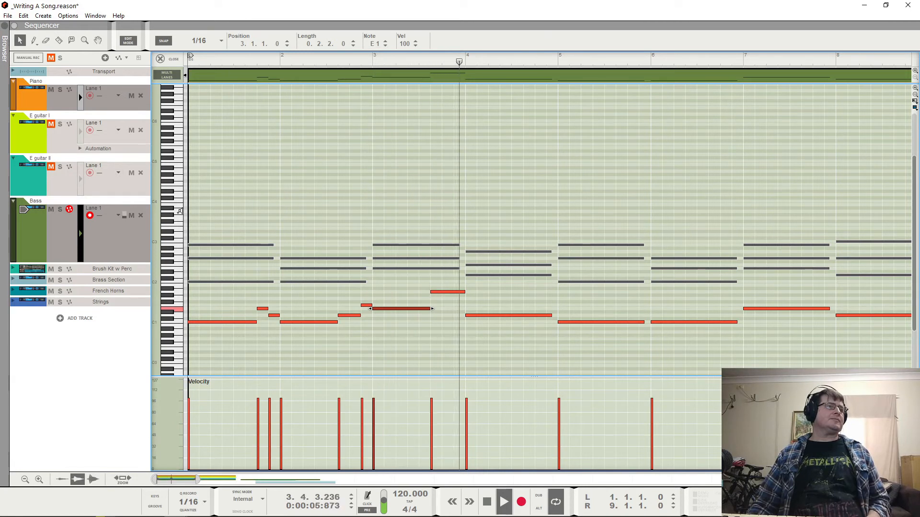
key(space)
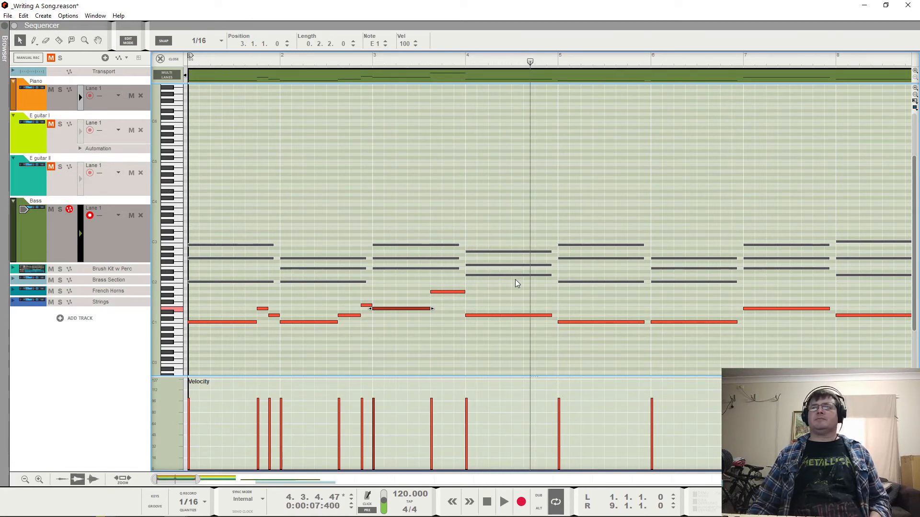
Step: Try to split bar 4's D1 into a 0.0.2.0 note on the downbeat and a longer one from 4.1.4.0, and play it
click(466, 315)
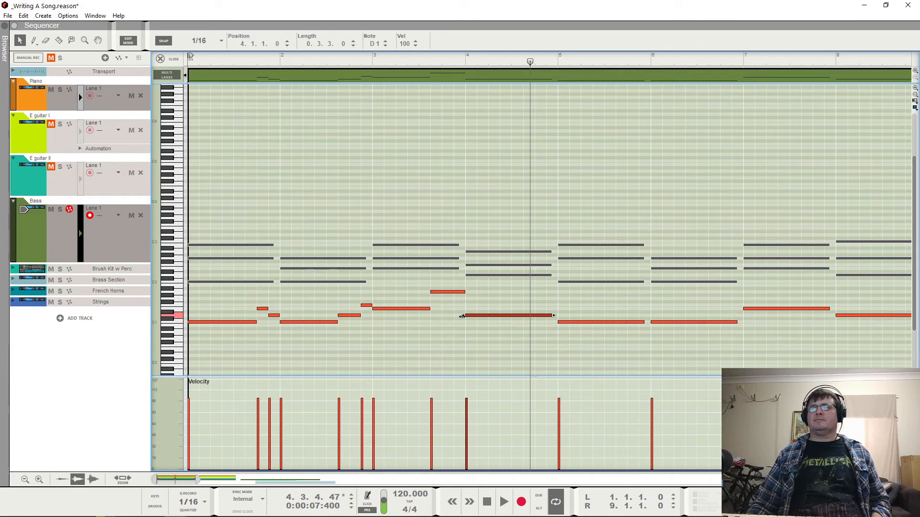
drag(467, 315, 478, 316)
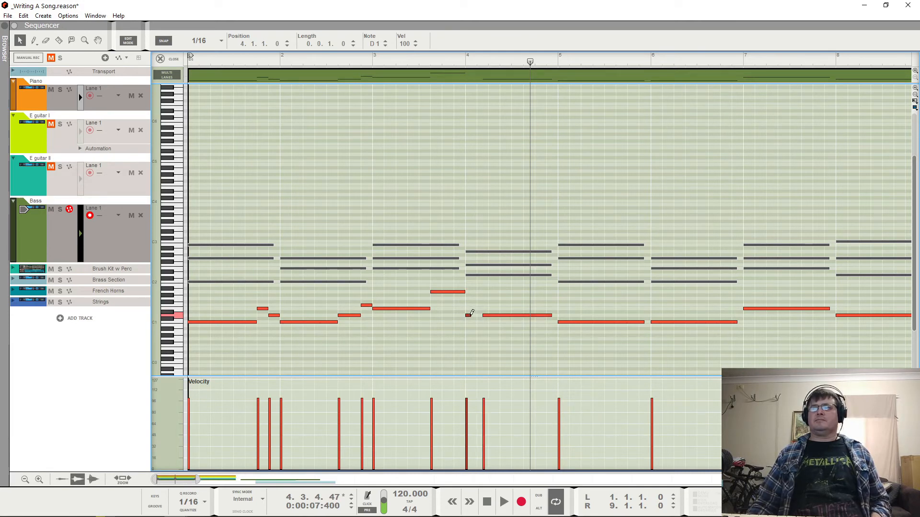
click(367, 58)
key(space)
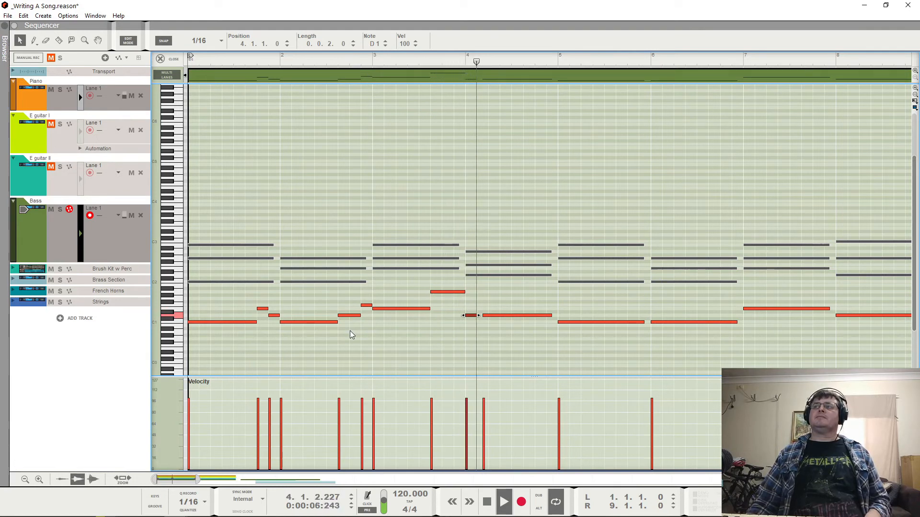
key(space)
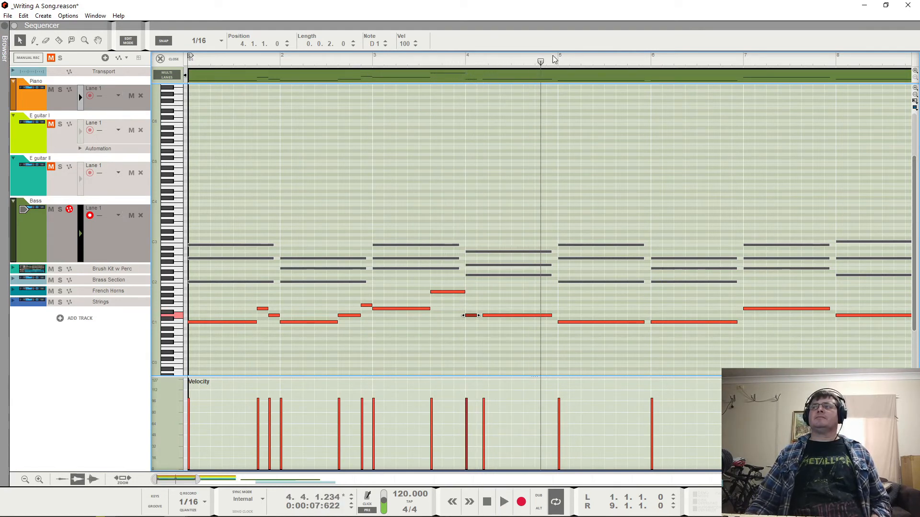
Step: Set the loop end to bar 5, unmute both electric guitars, and play the bass line with them
alt+click(556, 58)
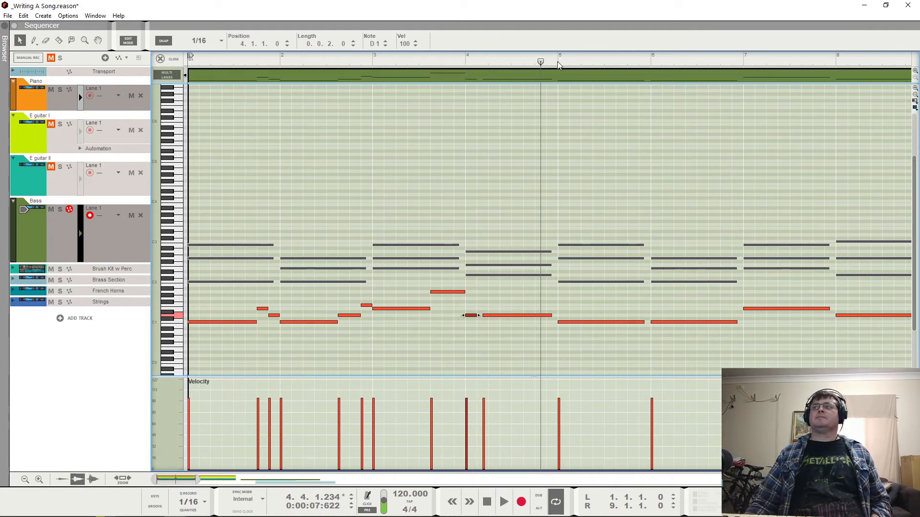
click(51, 124)
click(51, 166)
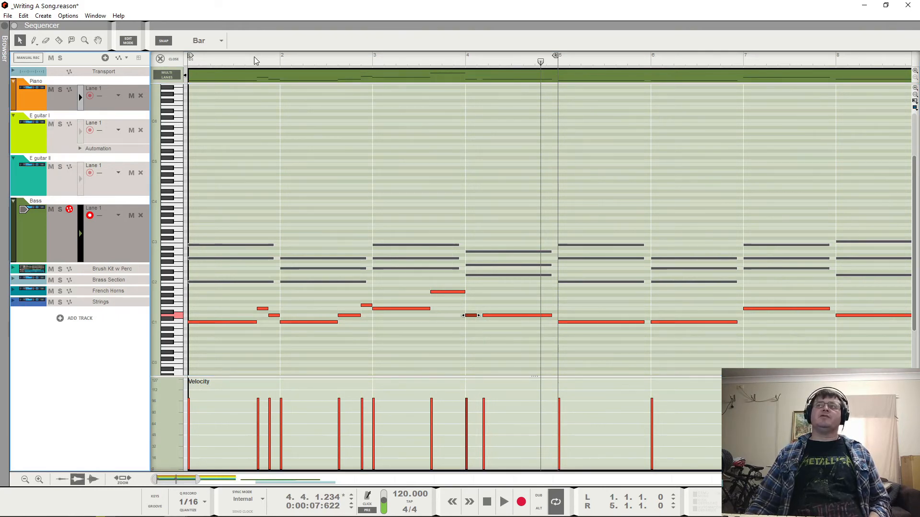
click(259, 59)
key(space)
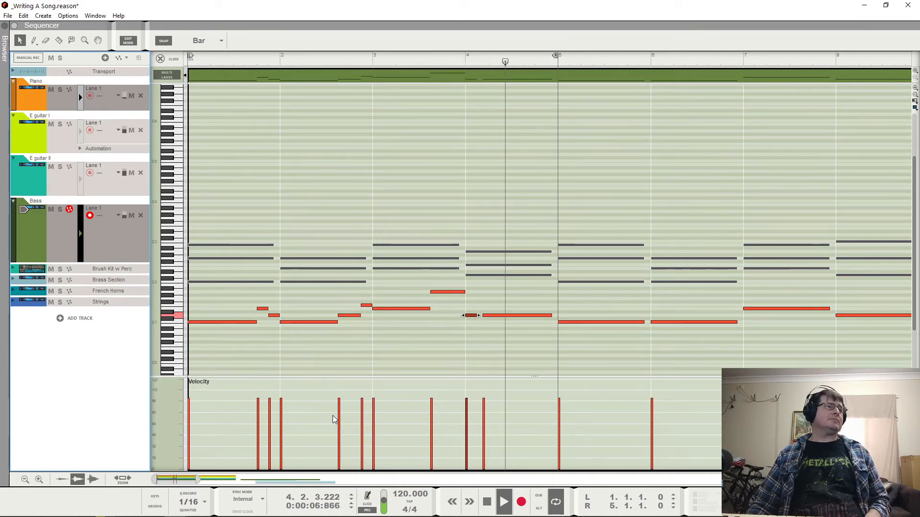
key(space)
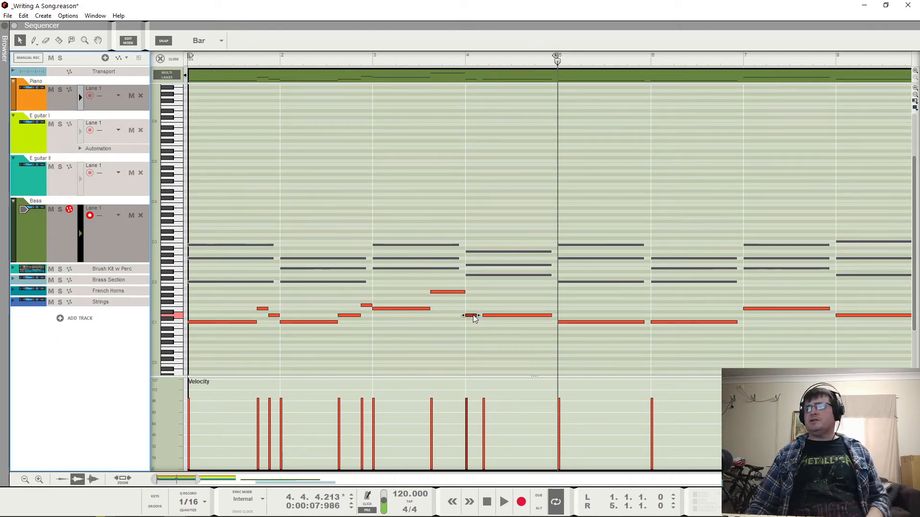
Step: Divide bar 3's A1 at 3.4.3.0, make bar 4's D1 a single 0.3.3.0 note from 4.1.1.0, and play from bar 1
click(465, 292)
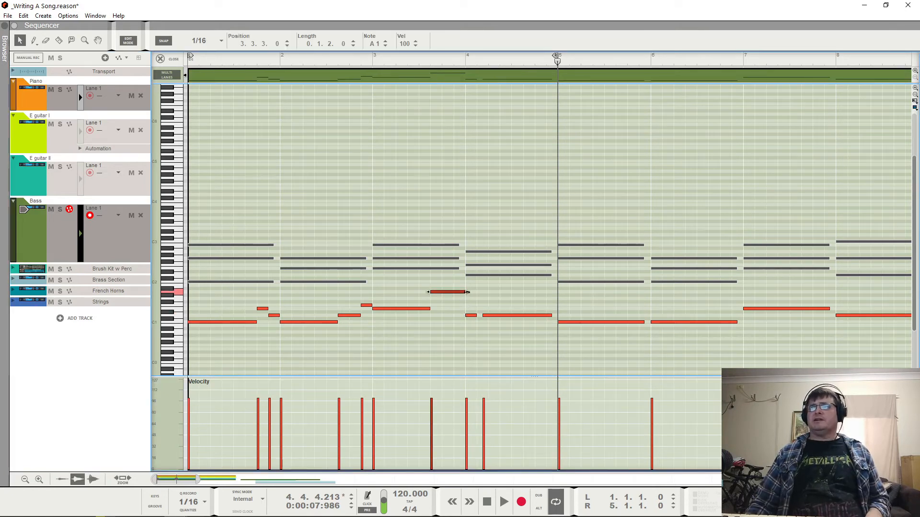
mouse_move(473, 316)
mouse_down()
mouse_move(461, 293)
mouse_move(465, 317)
mouse_up()
click(482, 316)
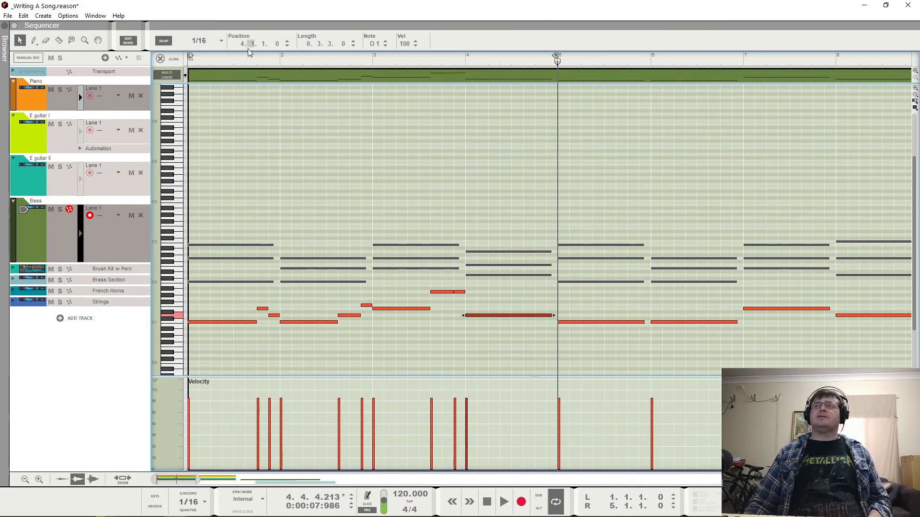
key(Home)
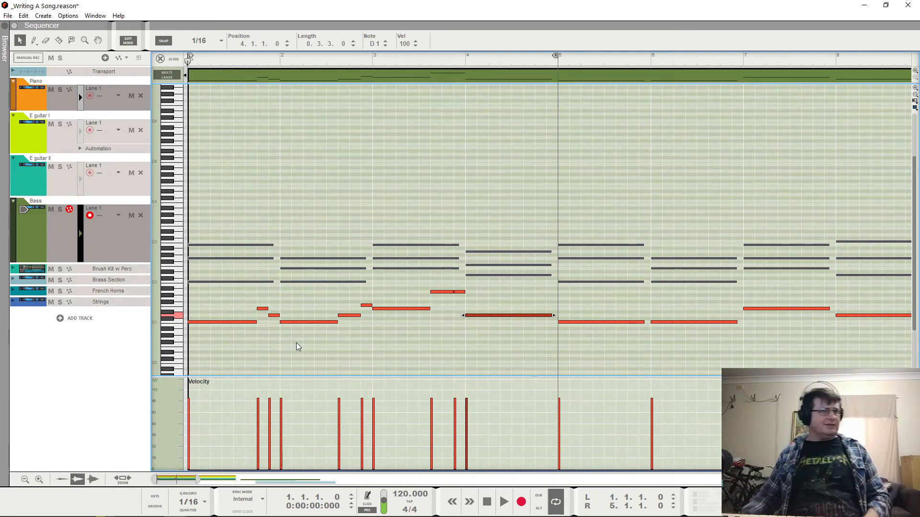
key(space)
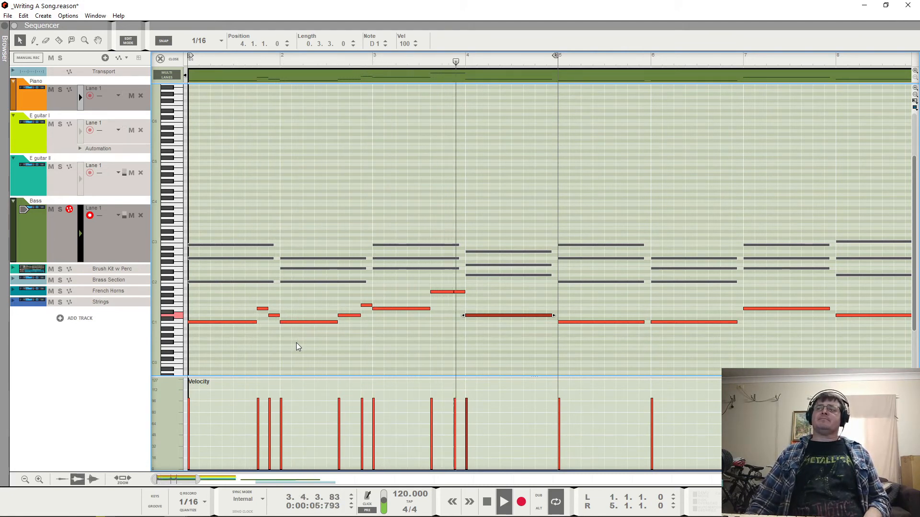
key(space)
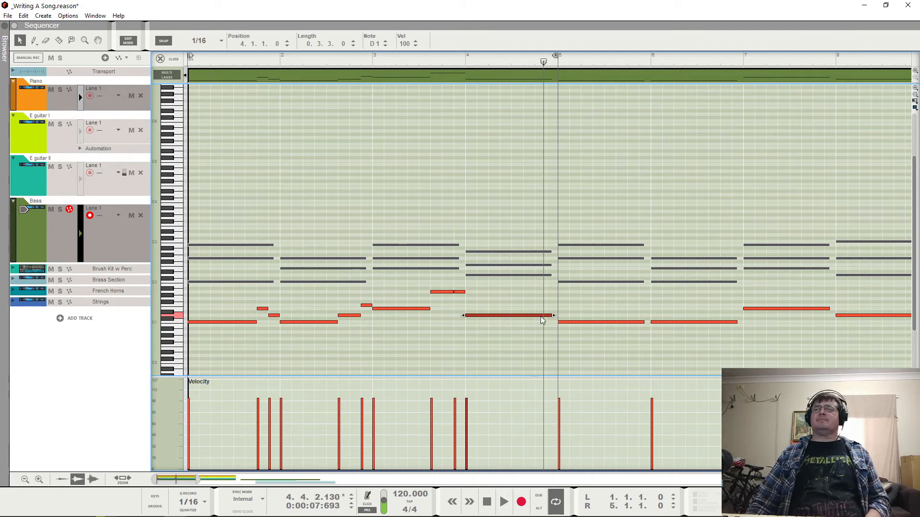
Step: Split bar 4's D1 into a 0.1.2.0 note at 4.1.1.0 and a 0.1.3.0 note at 4.3.1.0, and play it
mouse_move(522, 327)
mouse_down()
mouse_move(530, 308)
mouse_move(548, 307)
mouse_move(545, 318)
mouse_up()
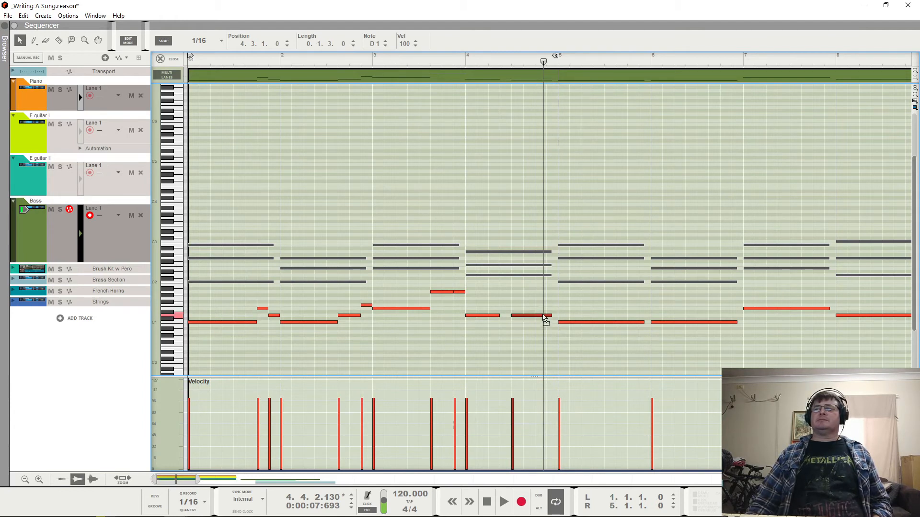
click(414, 60)
key(space)
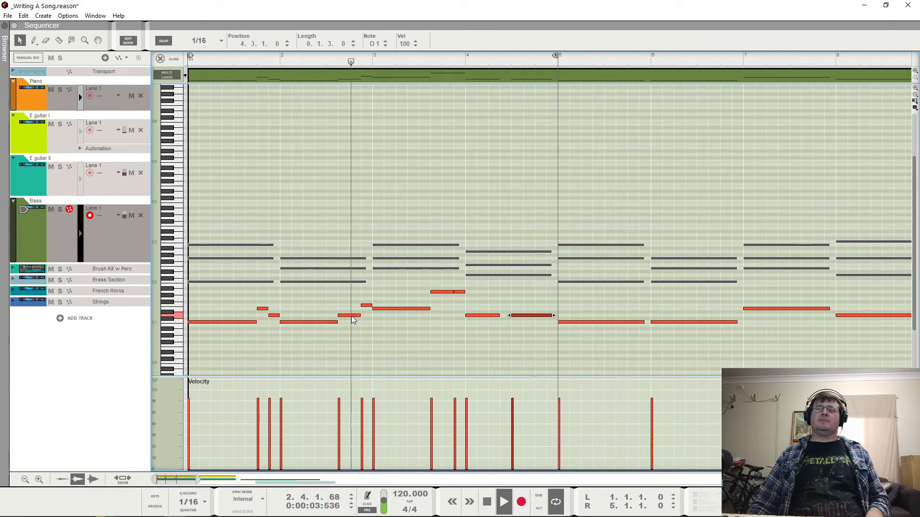
key(space)
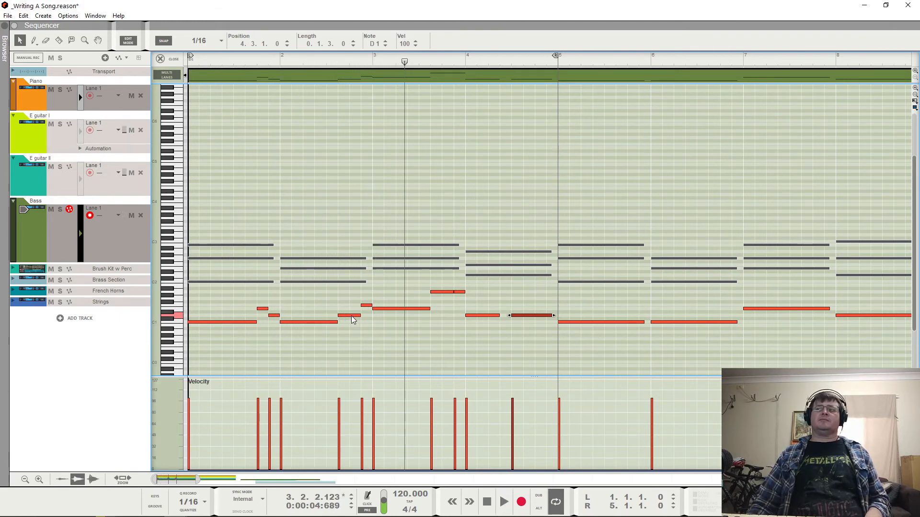
Step: Raise the bass D1 at 2.3.3.0 to E1 and play the passage
drag(352, 315, 352, 309)
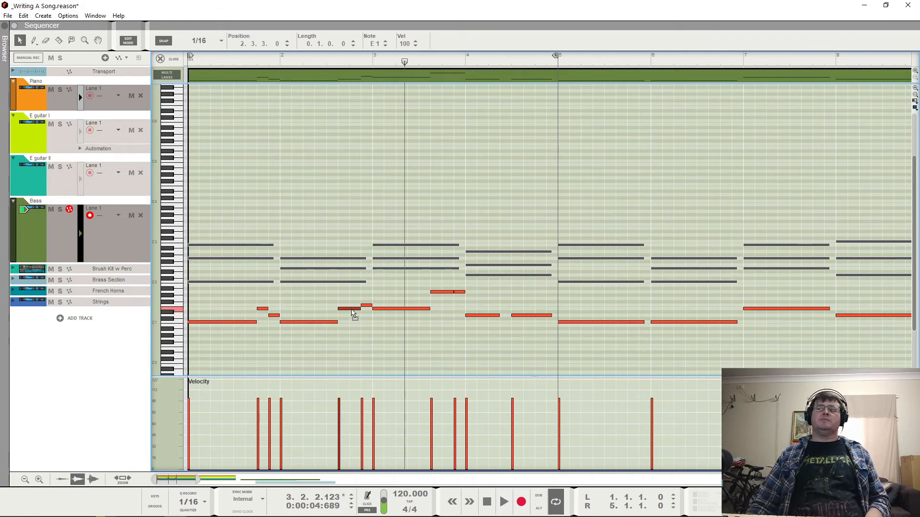
click(267, 64)
key(space)
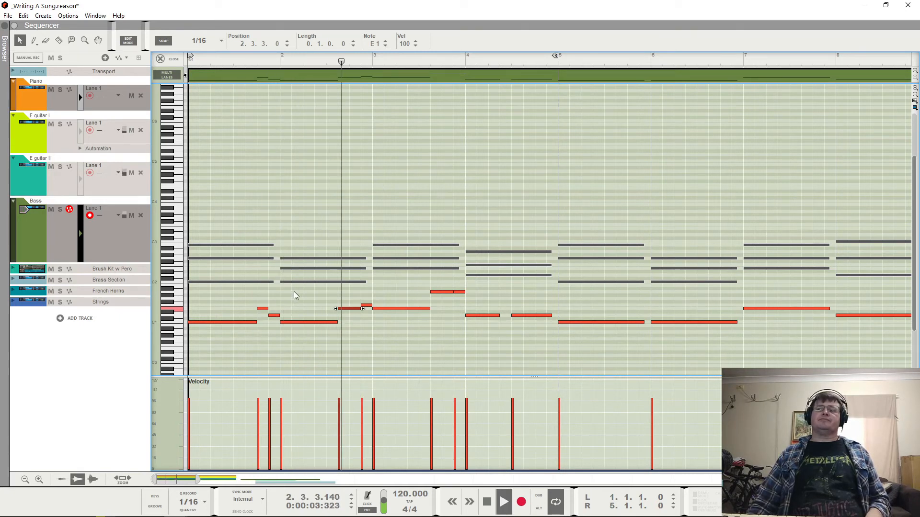
key(space)
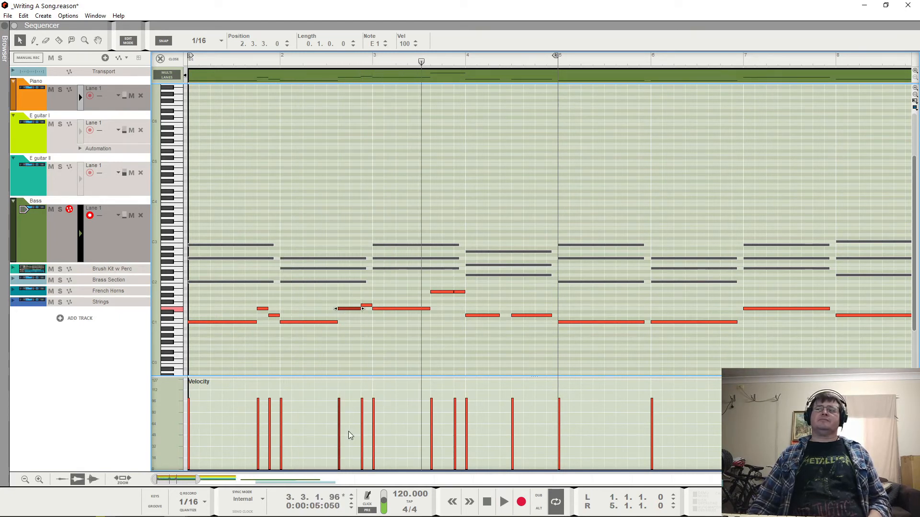
Step: Lower the velocity of the E1 at 2.3.3.0 to 72 and play the bass line
drag(339, 434, 340, 425)
click(277, 61)
key(space)
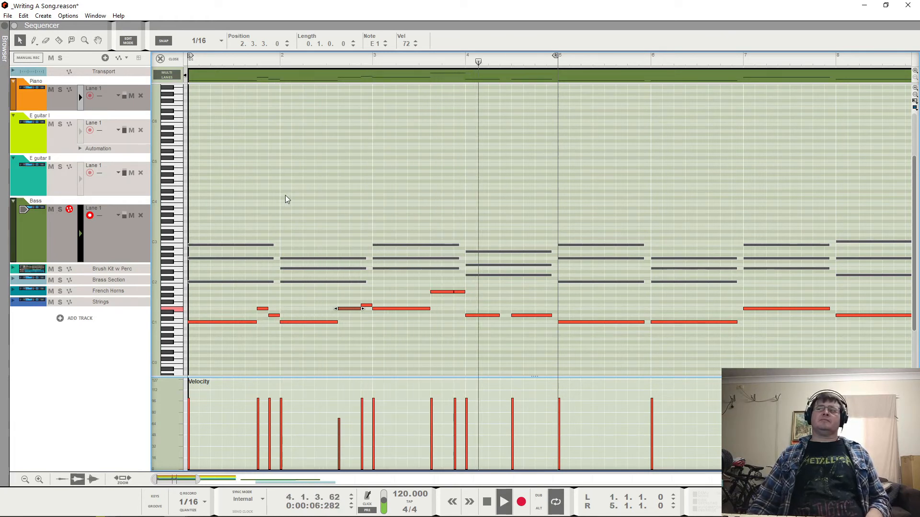
Step: Lower the velocity of bar 3's first A1 in the bass line and stop playback
drag(431, 410, 431, 416)
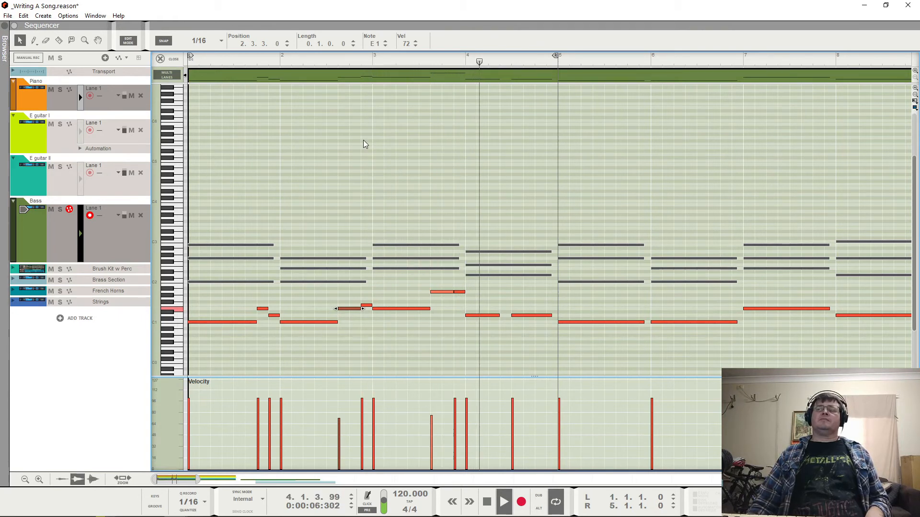
key(space)
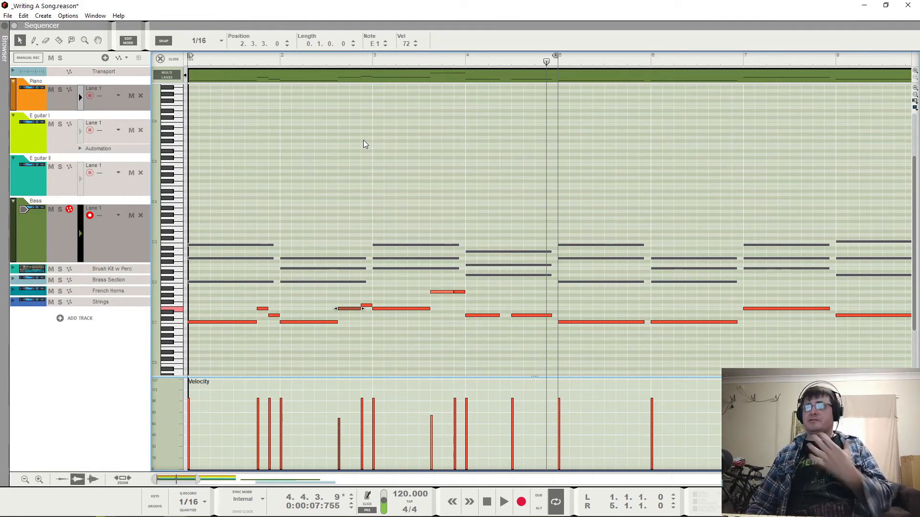
Step: Replace the 16-bar bass clip at bar 1 with the prepared one from bar 18, and extend the loop to bar 17
key(shift+Tab)
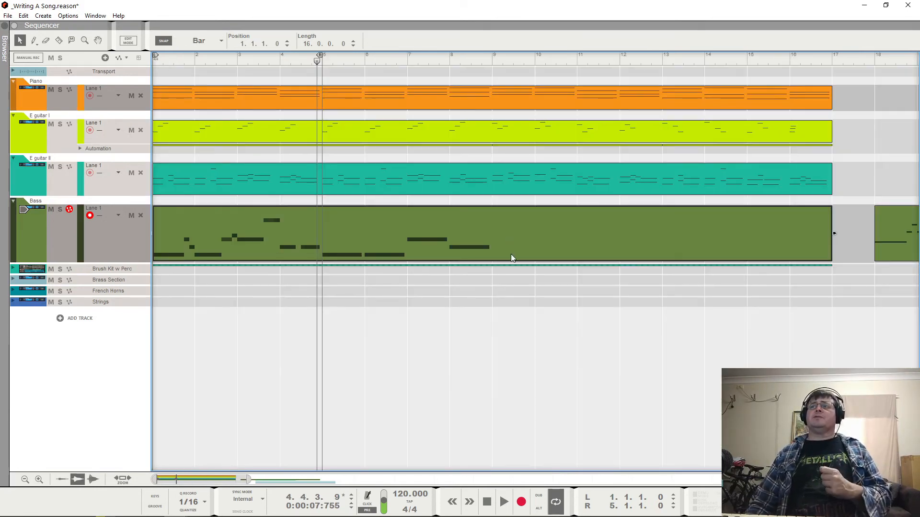
key(Delete)
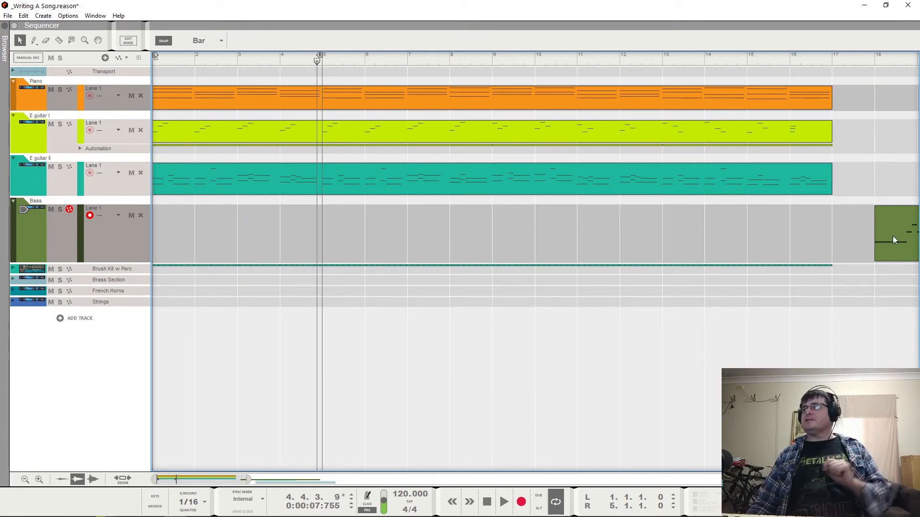
drag(893, 236, 158, 220)
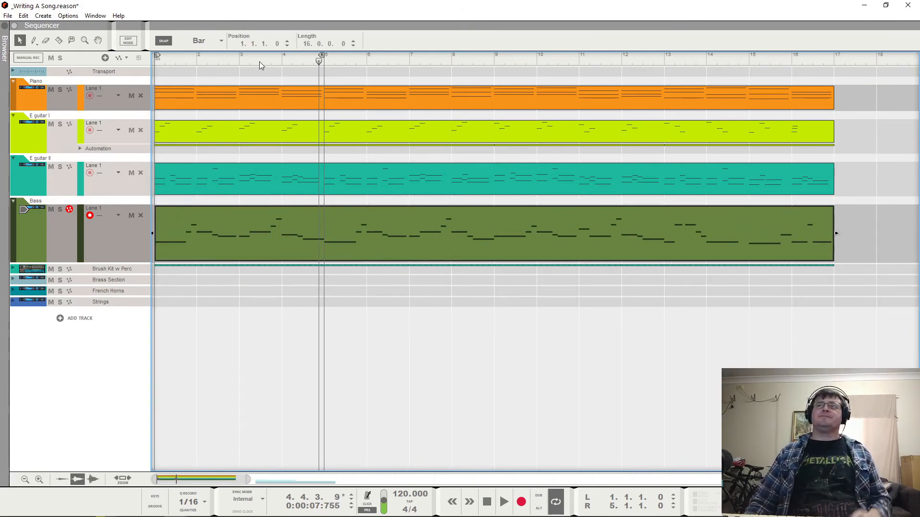
key(Home)
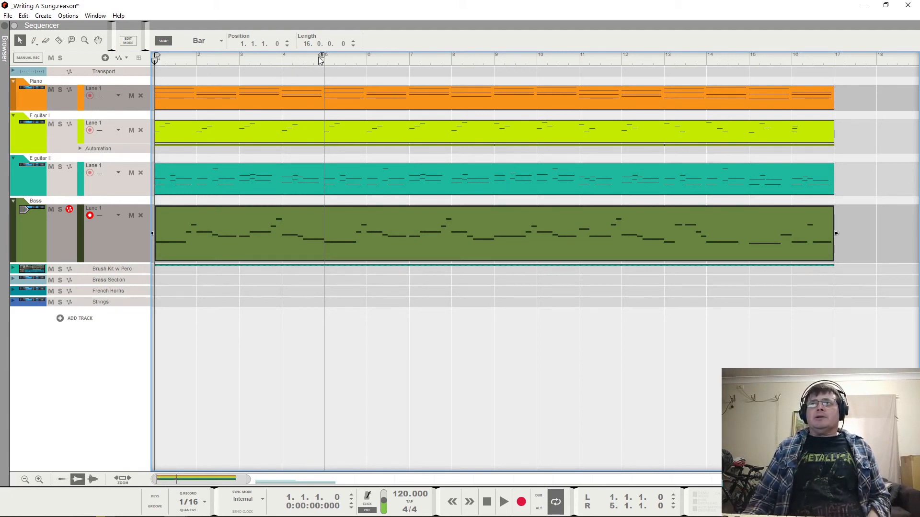
drag(320, 57, 830, 91)
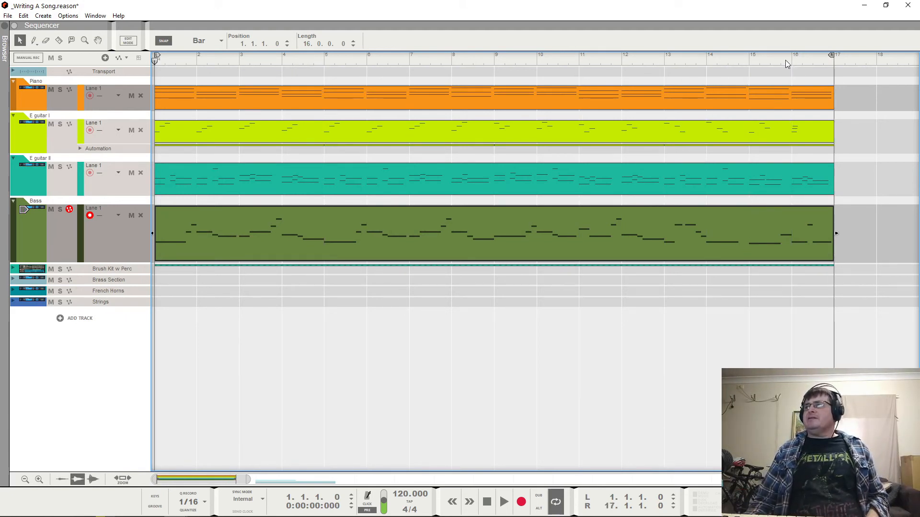
Step: Open the new bass clip, check bar 15's B0 and bar 16's C1, and play the ending from late in bar 14
double_click(743, 230)
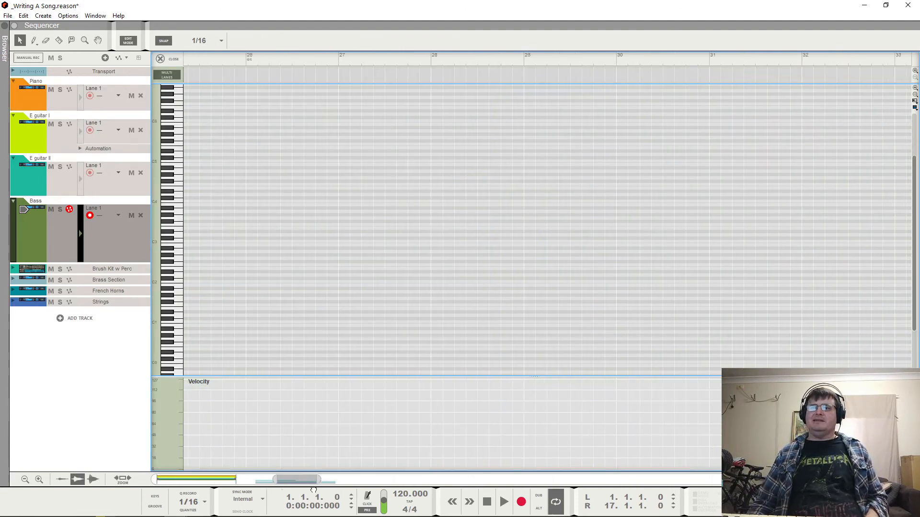
drag(182, 481, 218, 493)
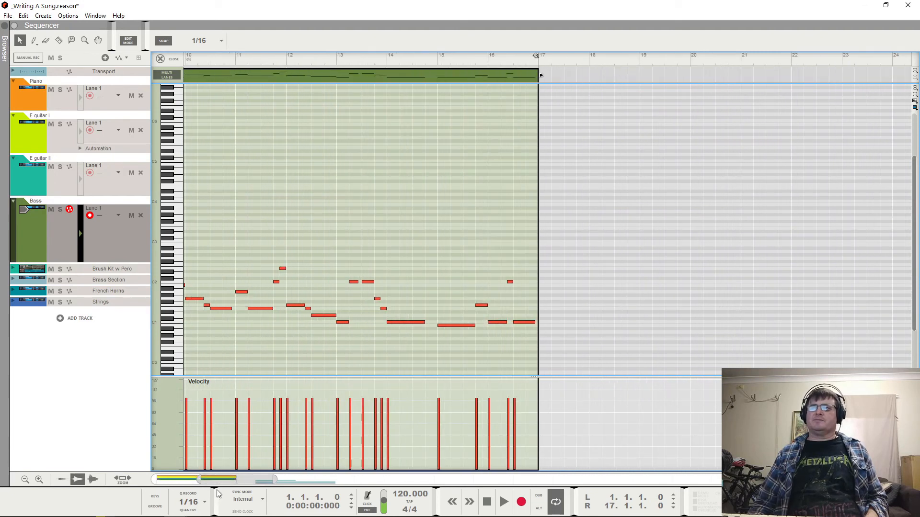
click(498, 322)
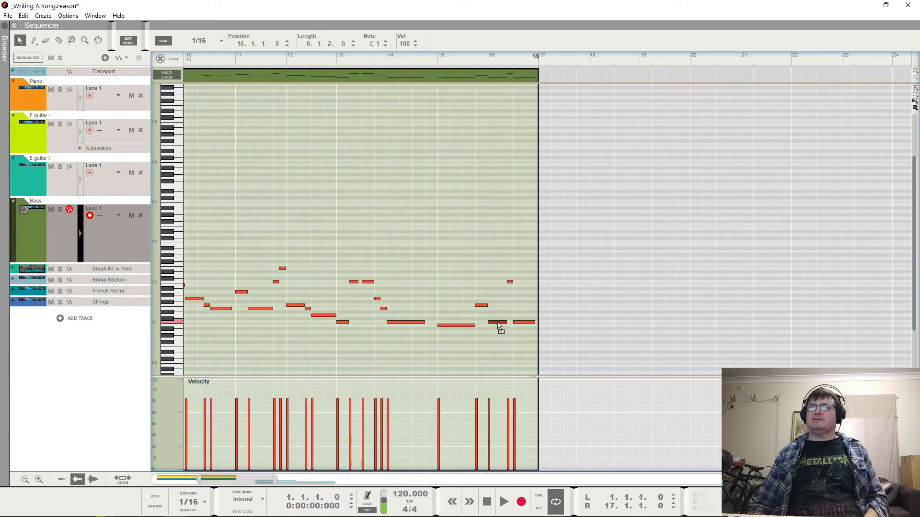
click(445, 326)
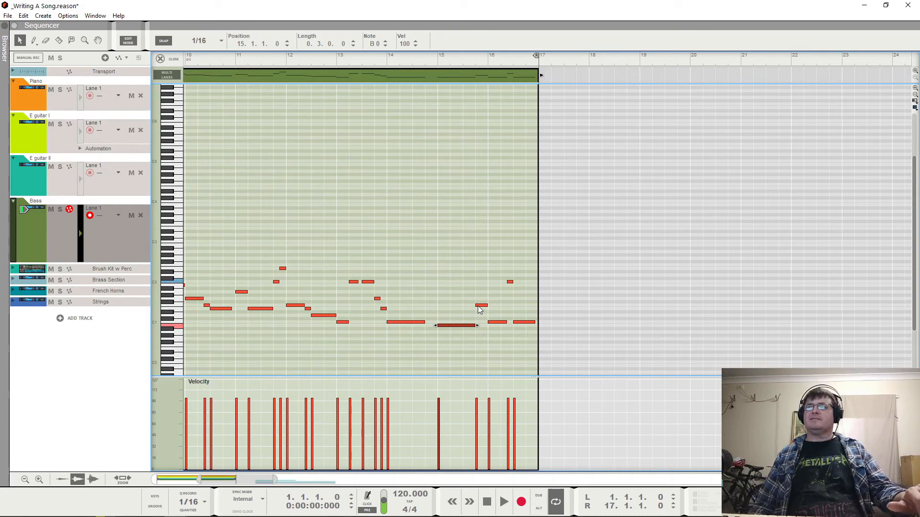
click(425, 60)
key(space)
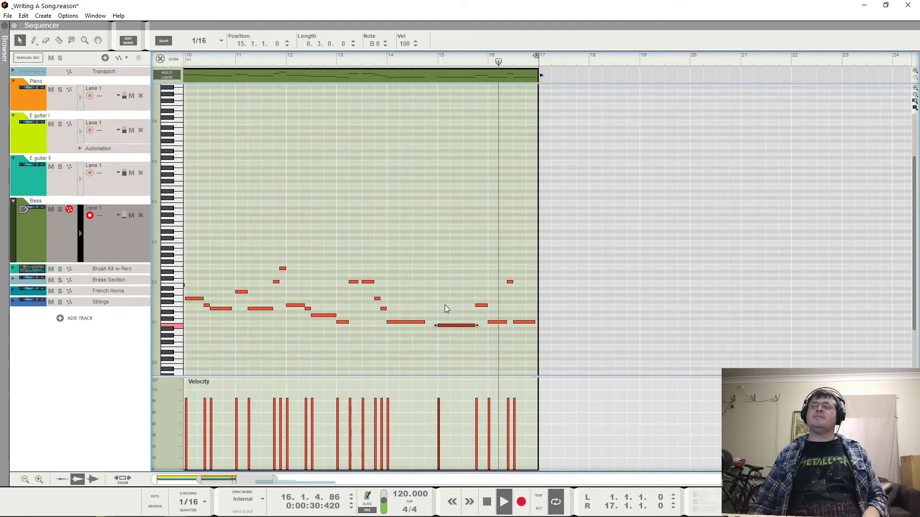
click(428, 74)
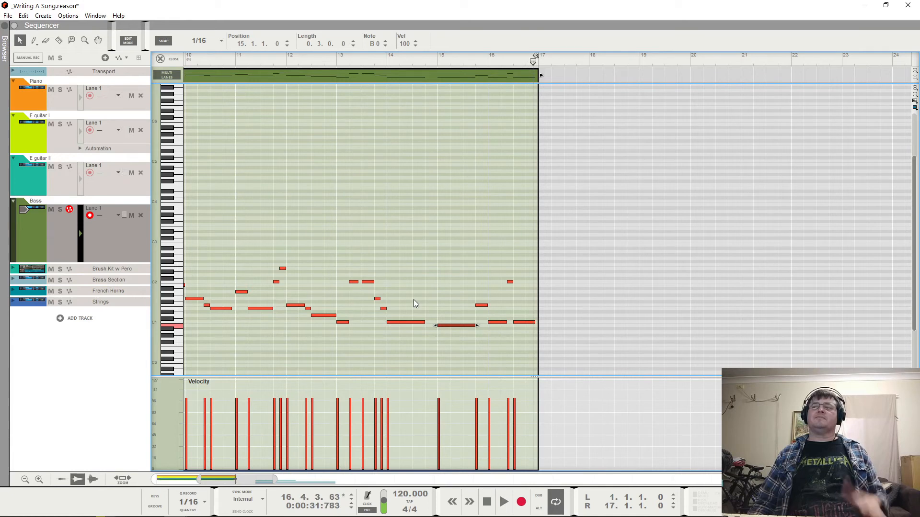
Step: Return to the arrangement and play all parts from bar 1
click(160, 59)
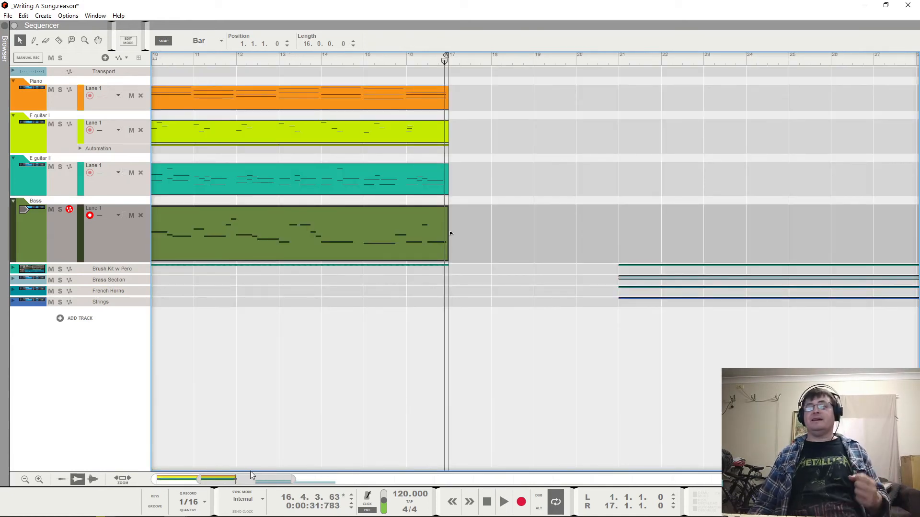
scroll(250, 475, left, 5)
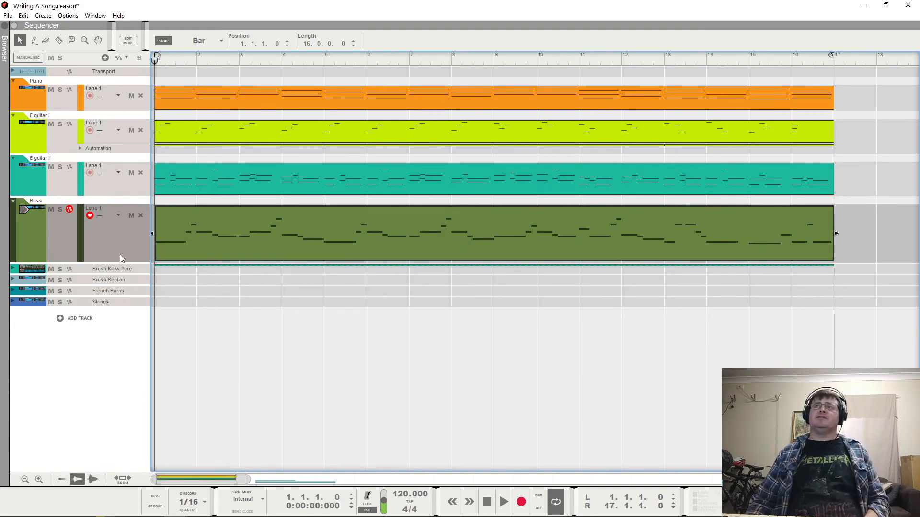
key(space)
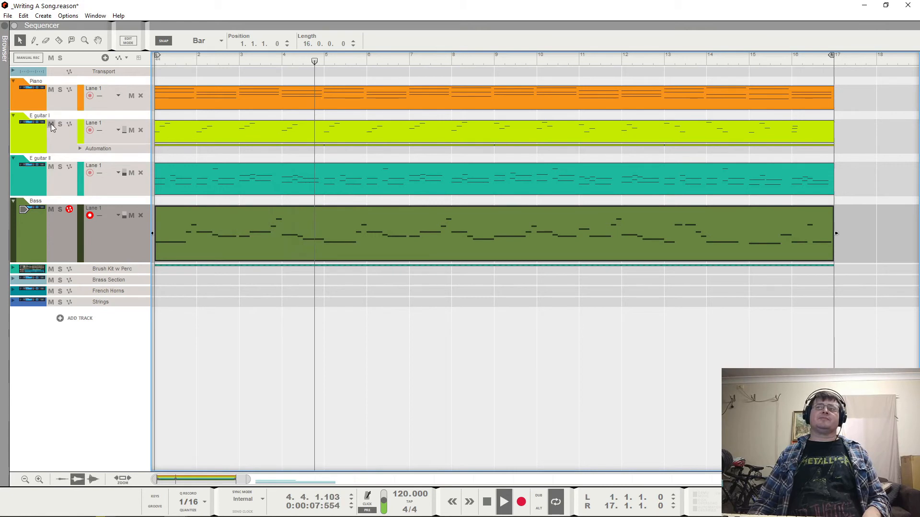
key(space)
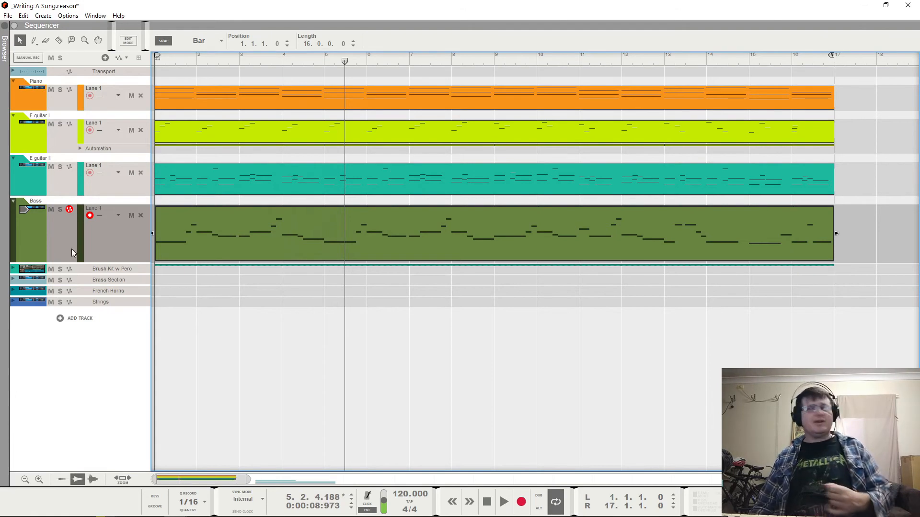
Step: Unfold the Brush Kit w Perc track, unmute its 16-bar clip, and reduce the heights of the Bass and Brush Kit tracks
click(14, 269)
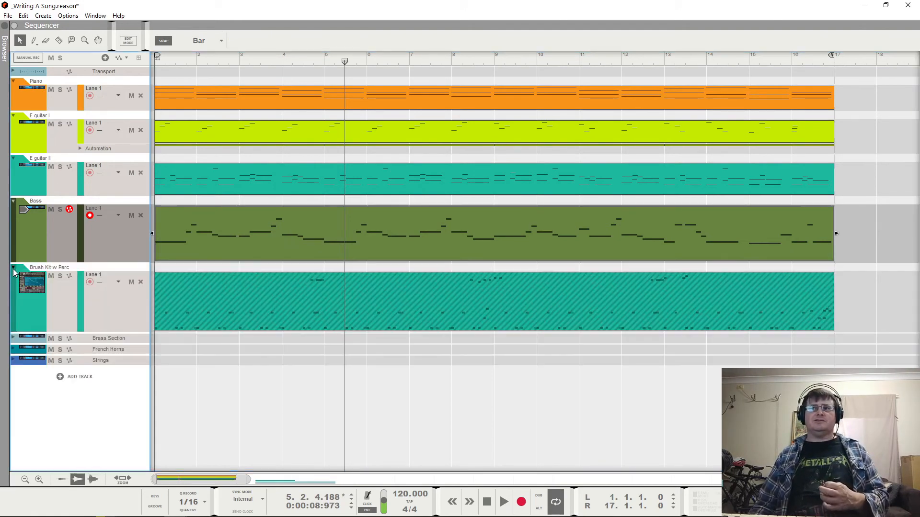
right_click(449, 308)
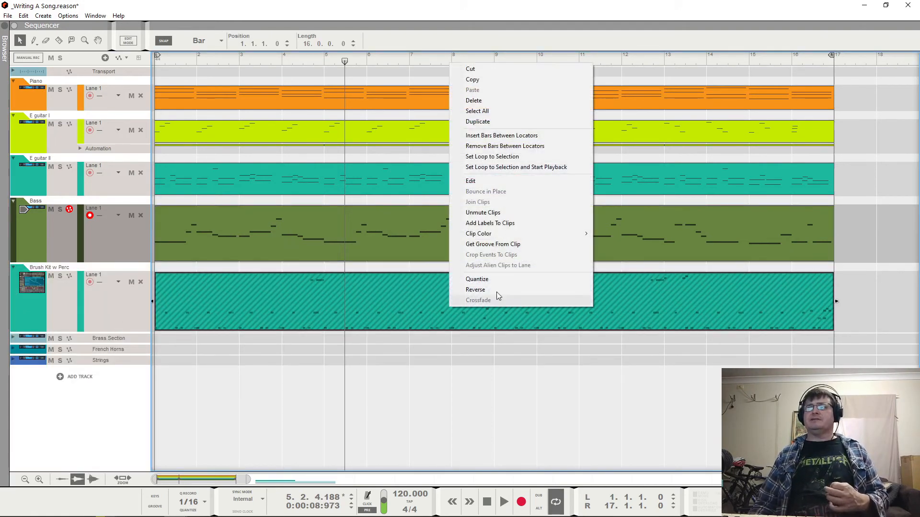
click(510, 213)
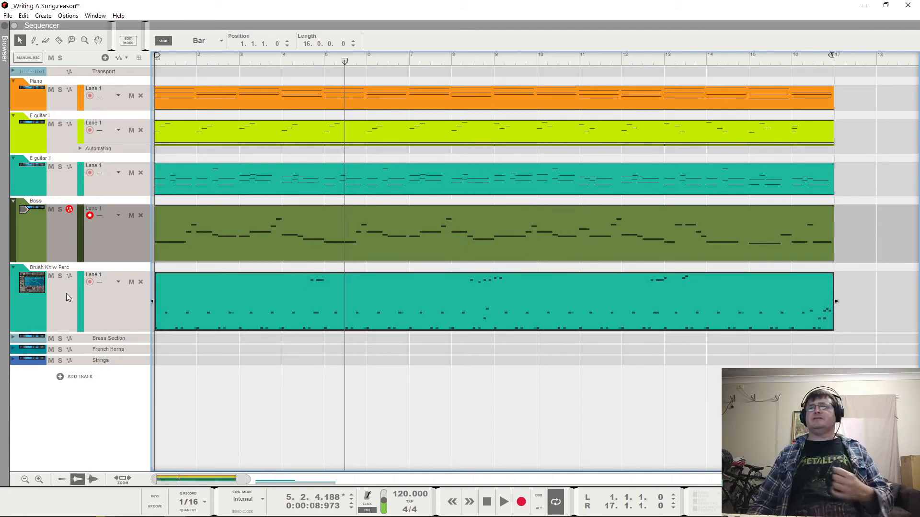
drag(88, 263, 93, 244)
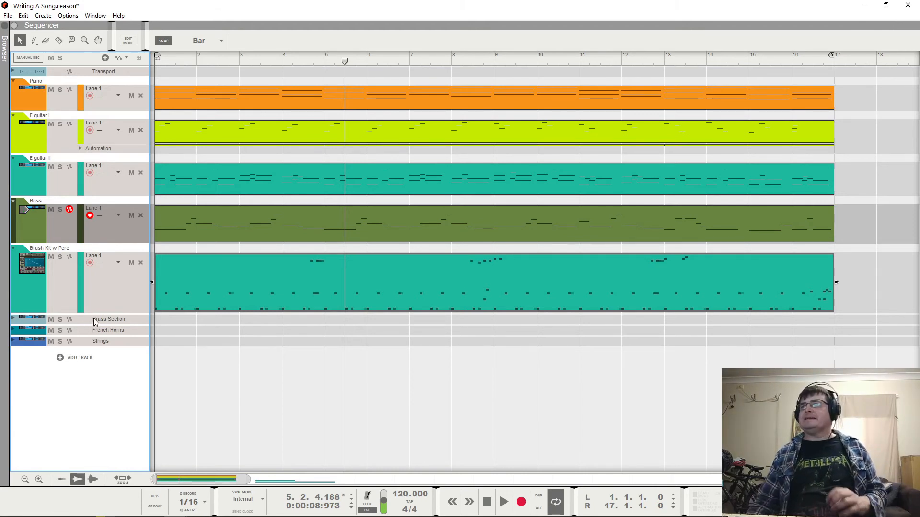
drag(108, 314, 116, 292)
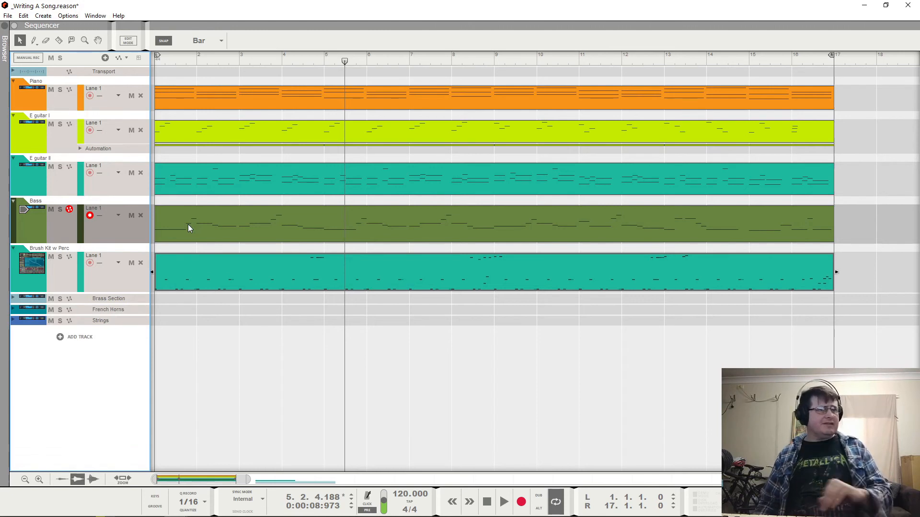
Step: Mute the Brush Kit w Perc track and play the arrangement without drums
click(52, 258)
key(space)
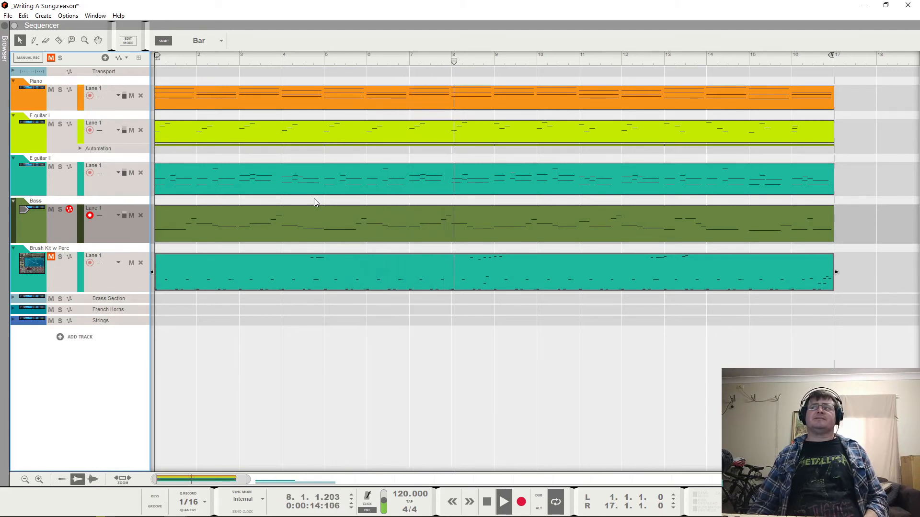
key(space)
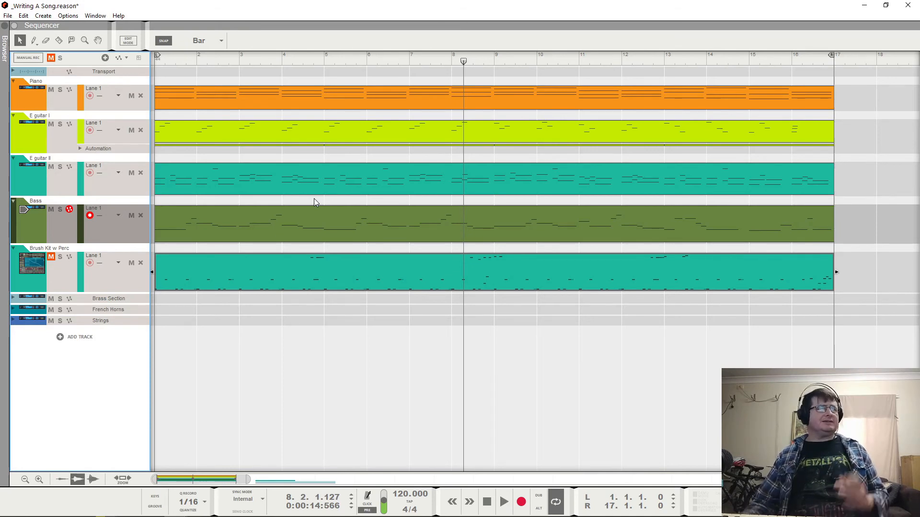
Step: Open the Brush Kit w Perc clip for note editing, solo its track, and return the playhead to bar 1
double_click(201, 262)
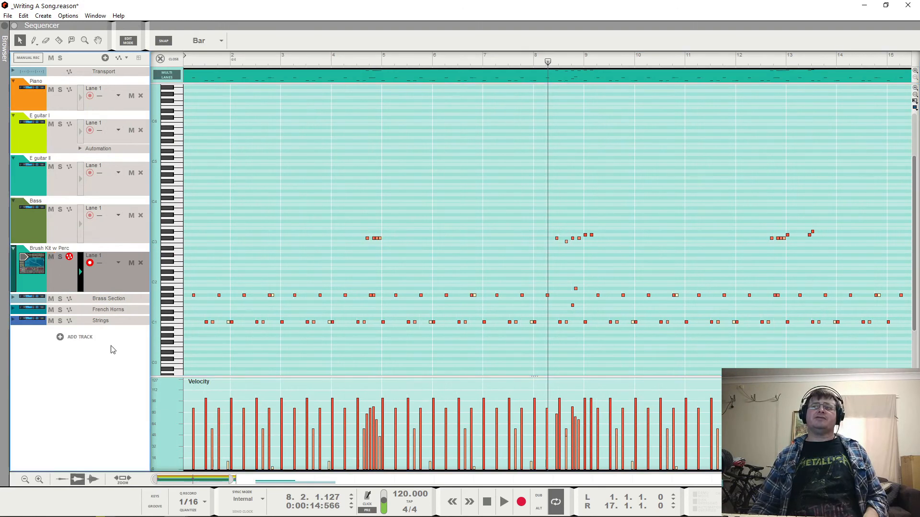
click(60, 257)
key(Home)
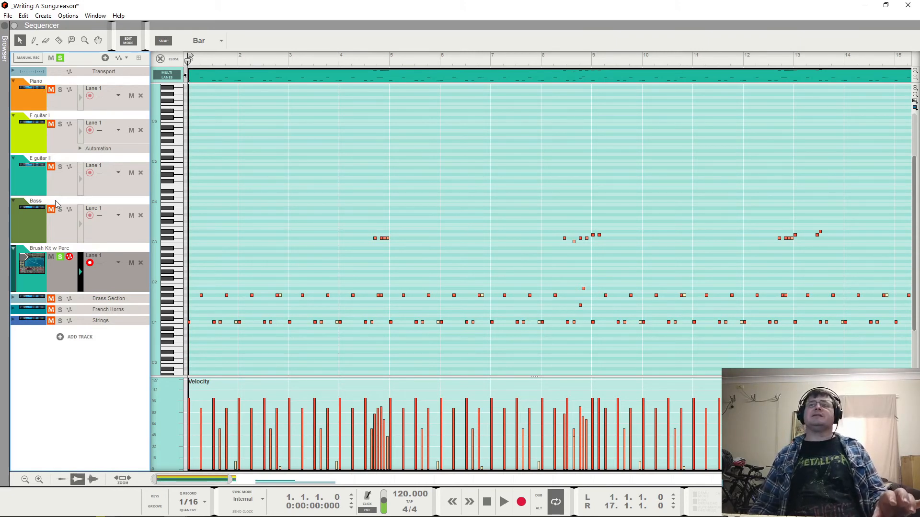
Step: Look at the Piano notes, go back to the Brush Kit w Perc notes, and play the soloed drums from bar 1
click(42, 99)
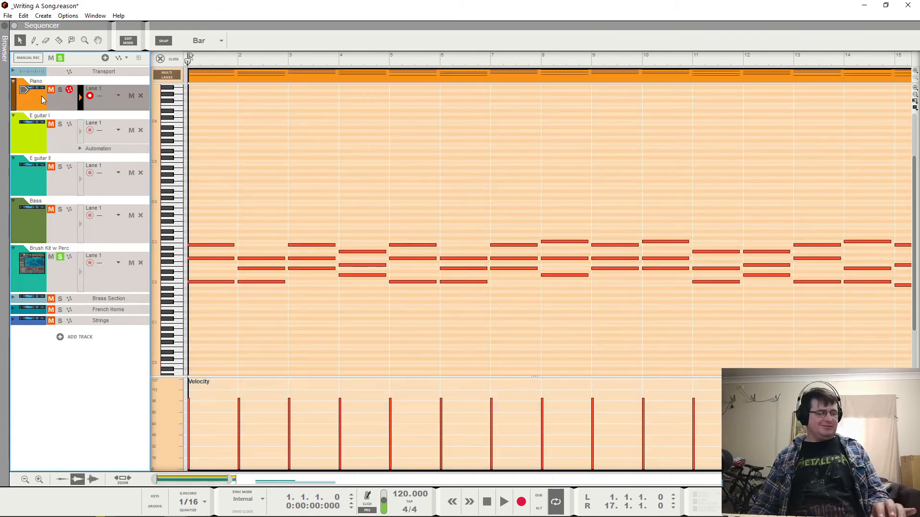
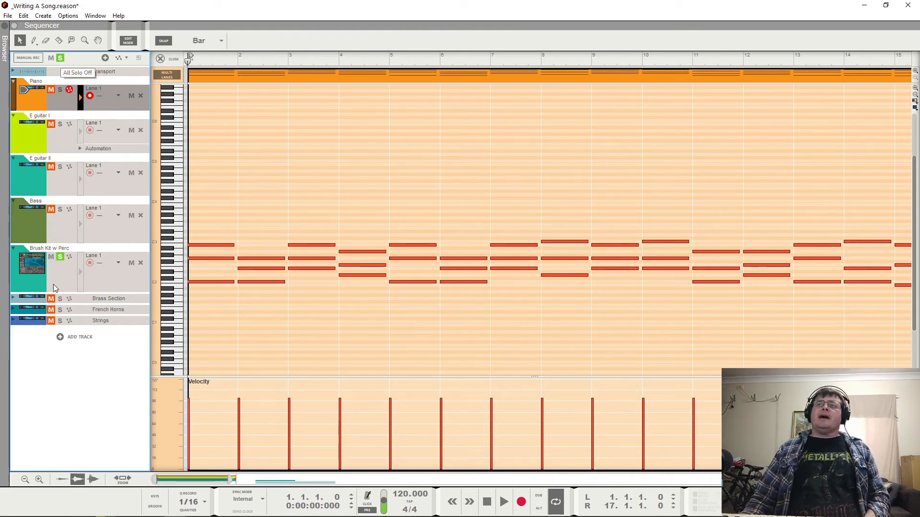
click(42, 263)
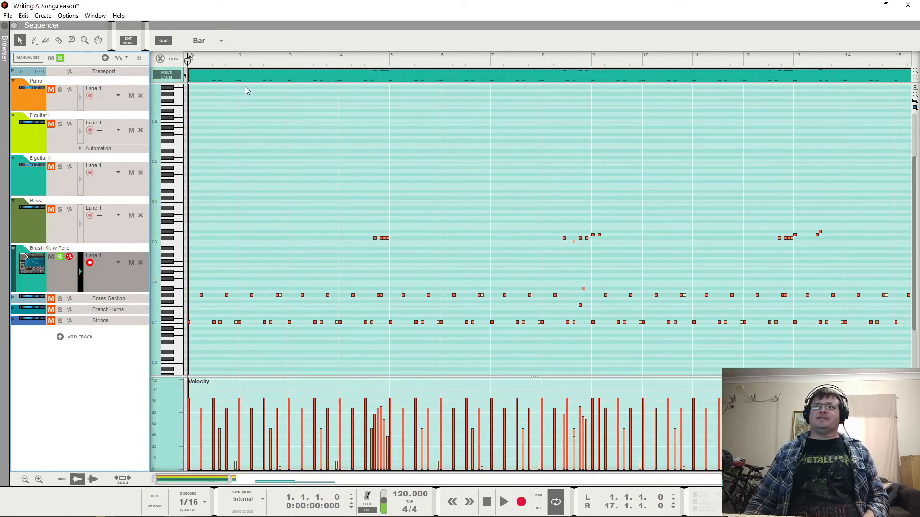
key(space)
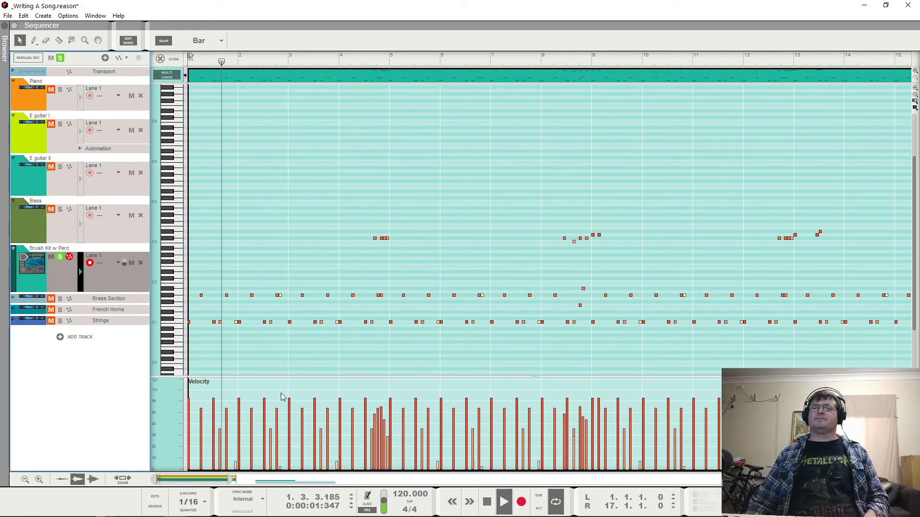
mouse_move(244, 481)
mouse_down()
mouse_move(268, 480)
mouse_move(254, 480)
mouse_up()
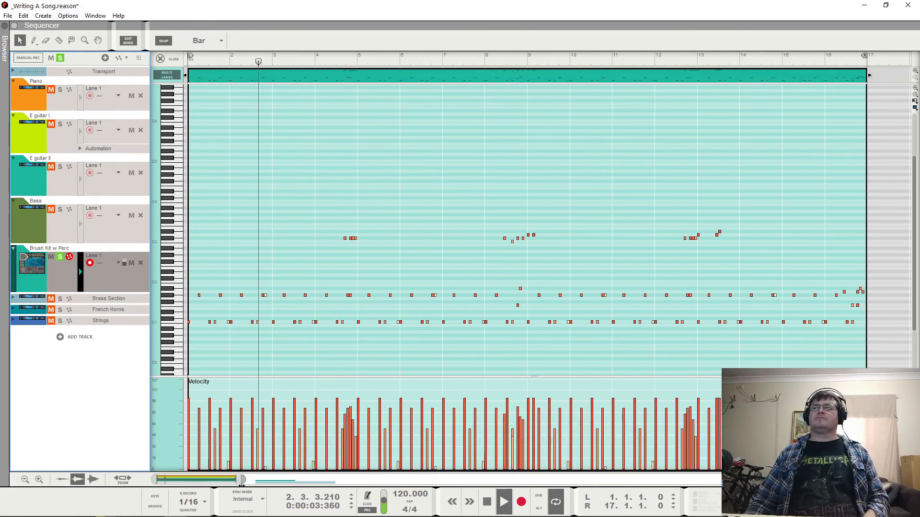
key(space)
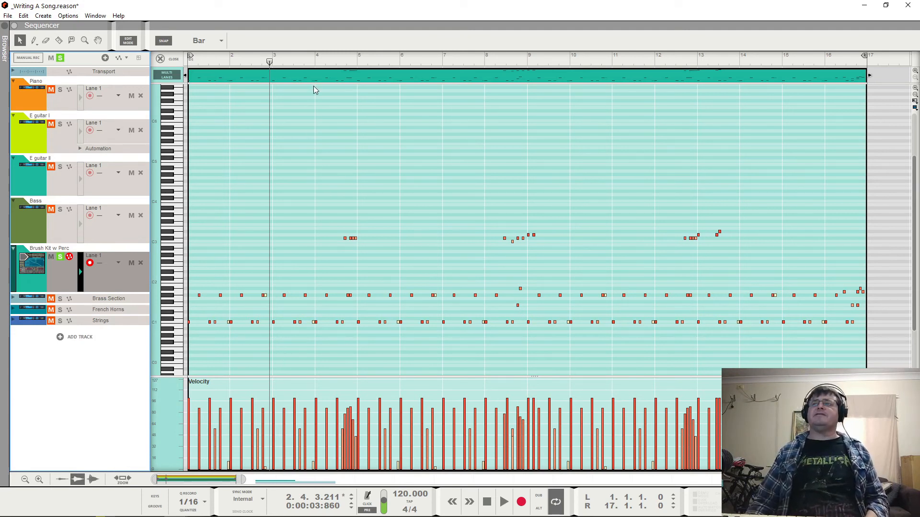
Step: Shorten the loop to end at bar 5 and place the playhead at 3.1.1.0
alt+click(356, 63)
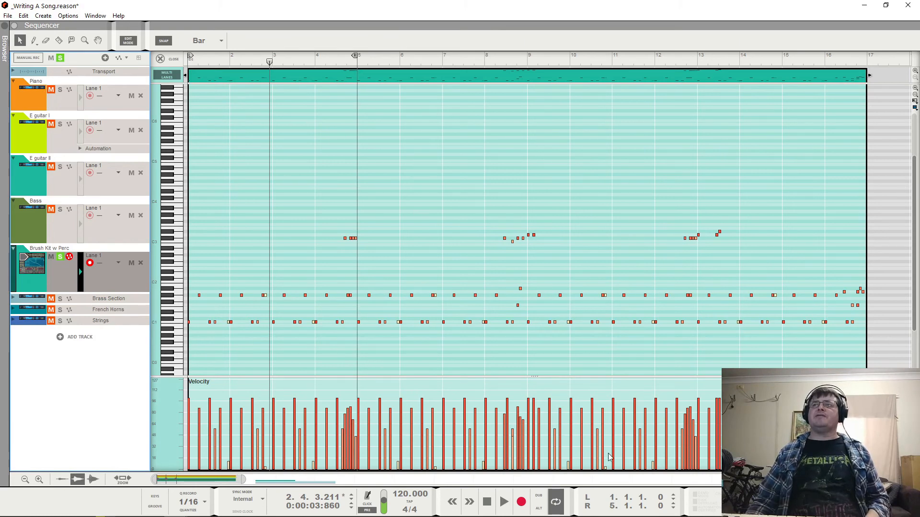
drag(244, 479, 184, 493)
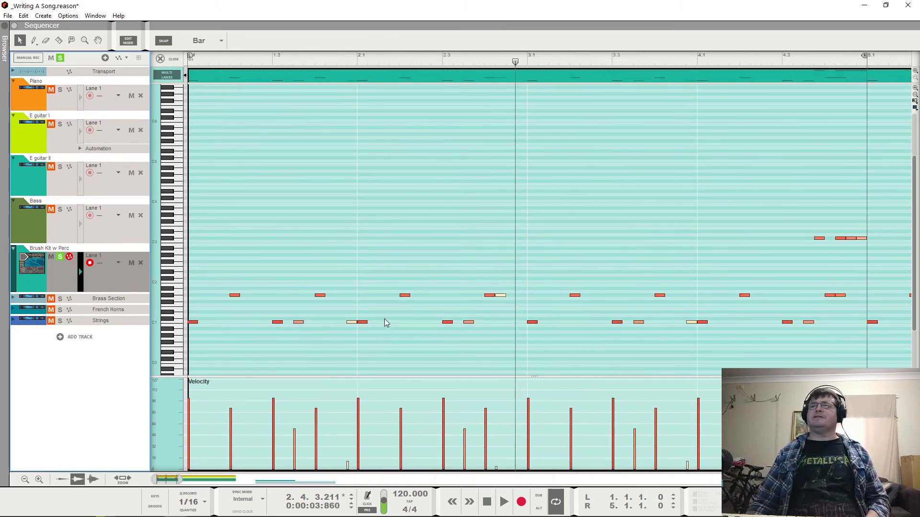
drag(515, 62, 526, 65)
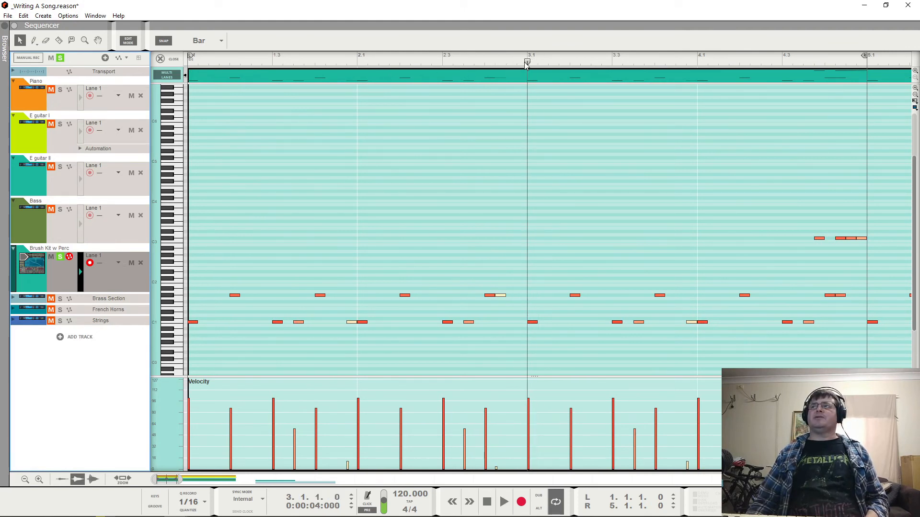
Step: Shorten the loop to end at bar 3 and play the soloed drums from bar 1
alt+click(526, 58)
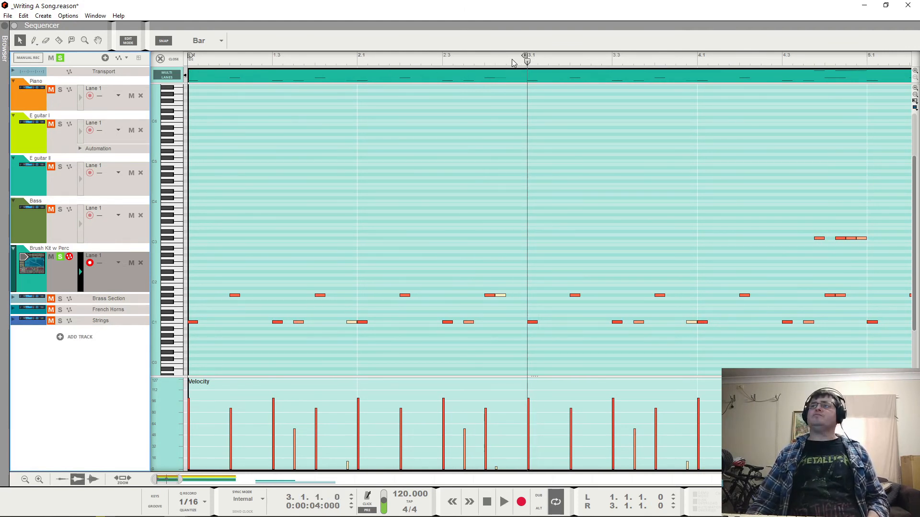
key(Home)
key(space)
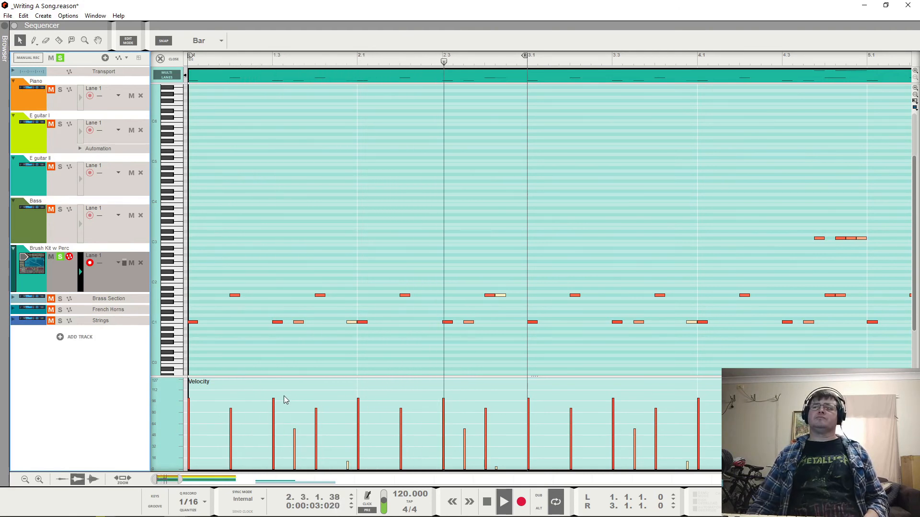
key(space)
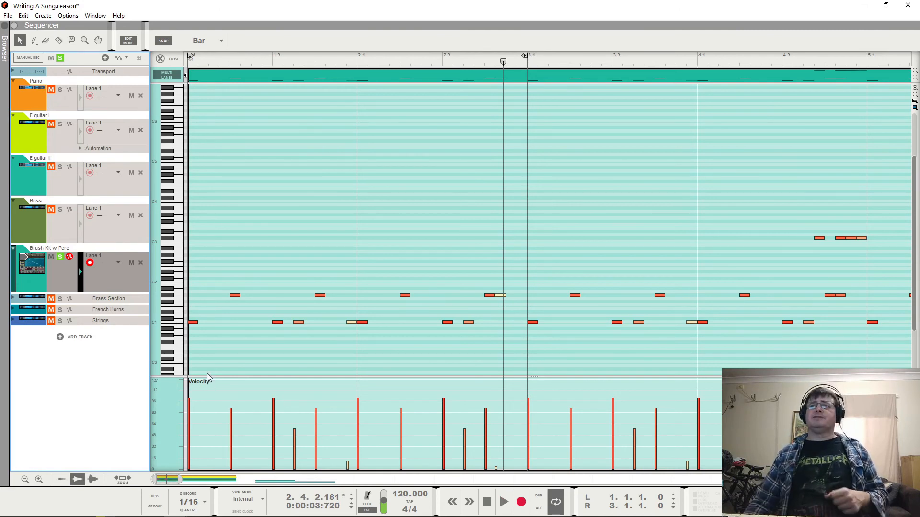
Step: Examine the C1 and G#1 drum notes one after another from the start of bar 1 to bar 2
click(195, 326)
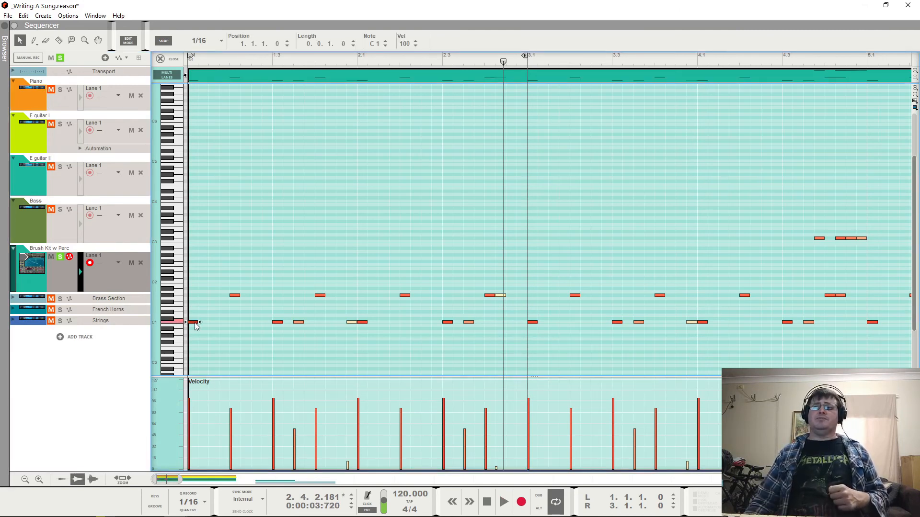
click(235, 296)
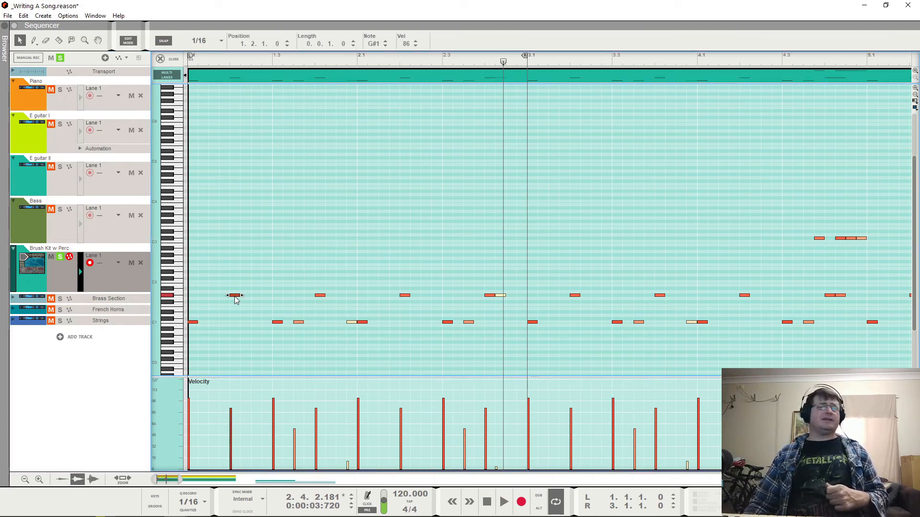
click(277, 326)
click(278, 323)
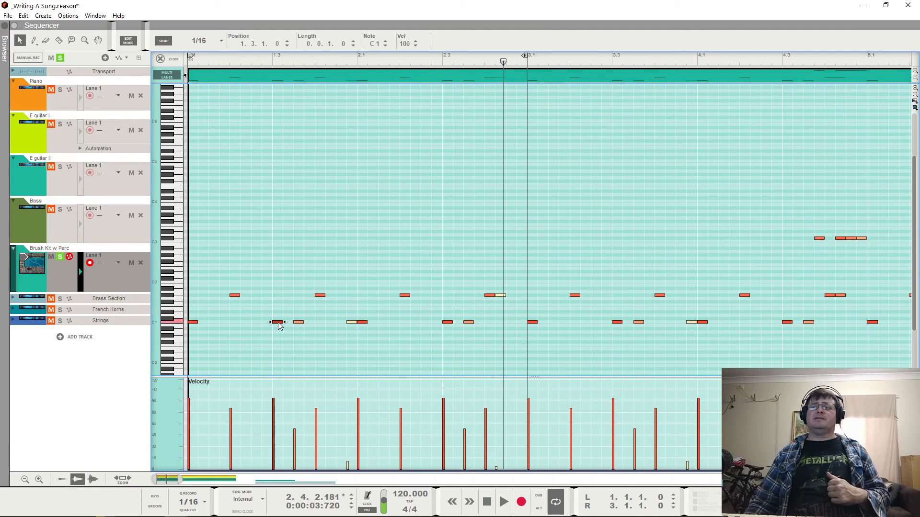
click(320, 296)
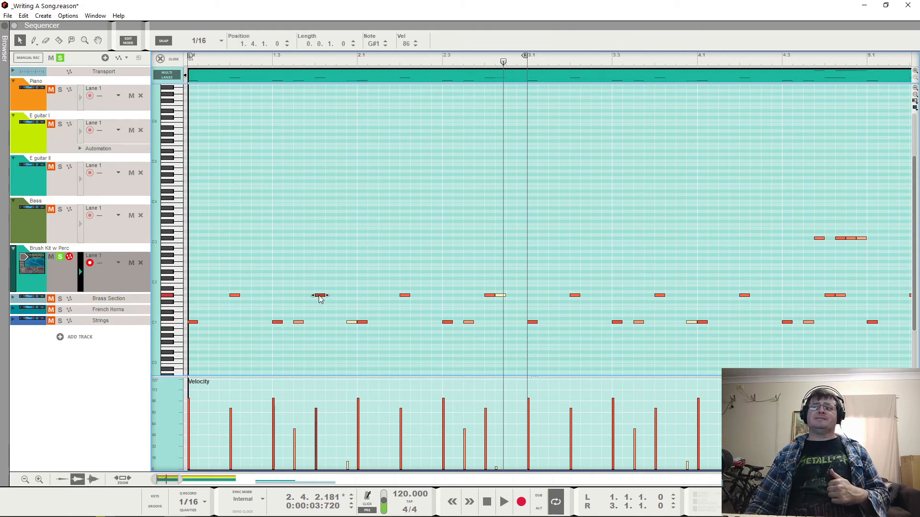
click(299, 323)
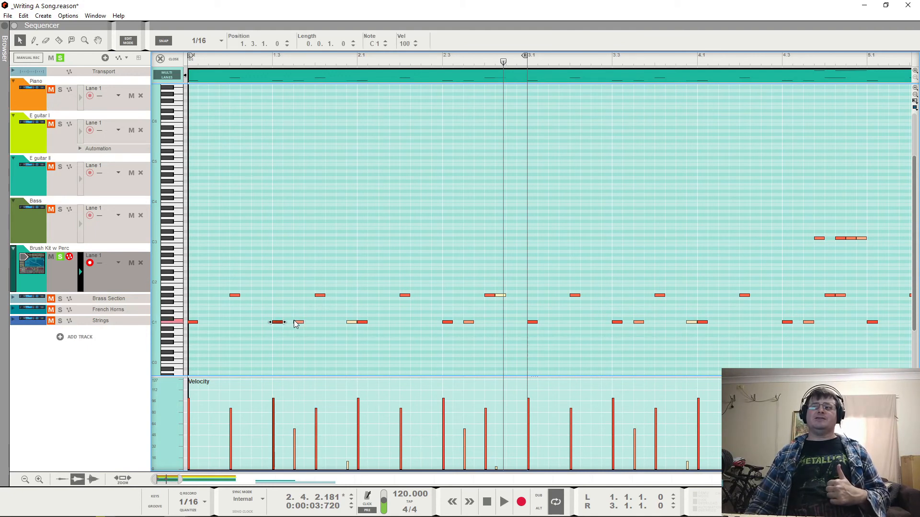
click(354, 328)
click(358, 323)
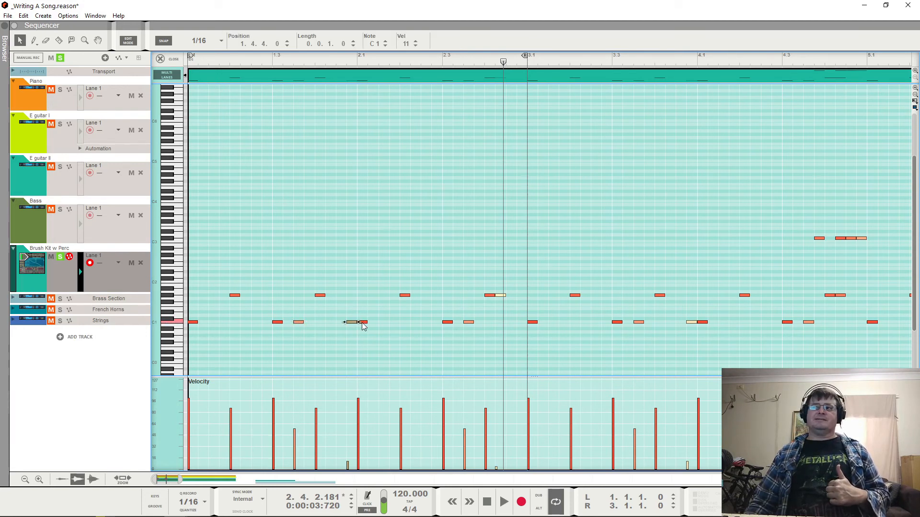
Step: Play the soloed two-bar drum loop again
key(space)
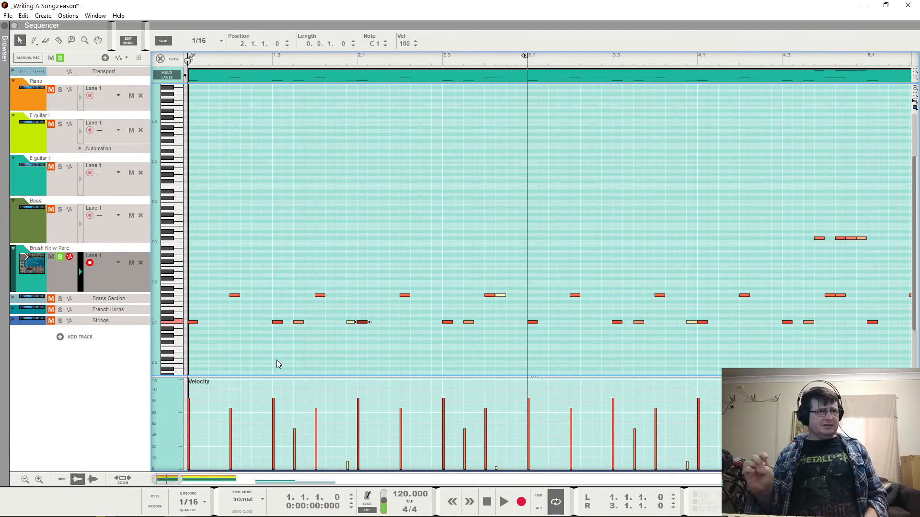
key(space)
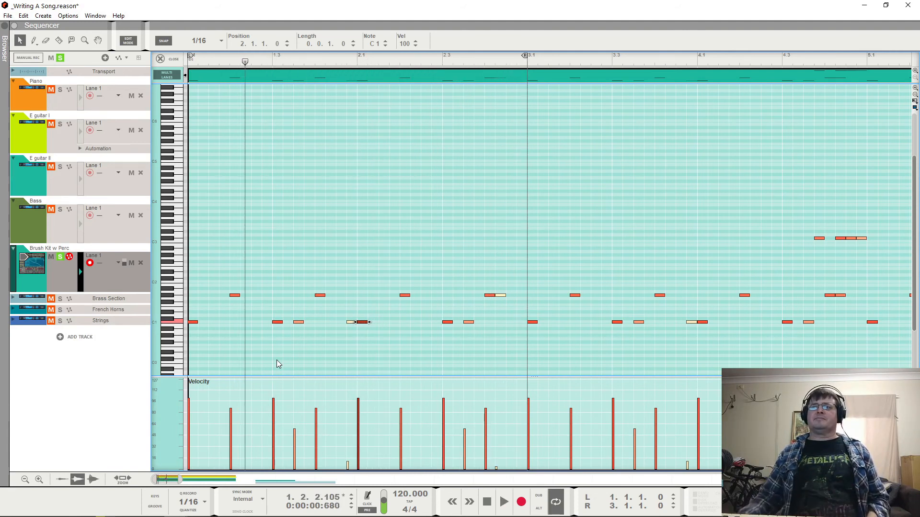
key(space)
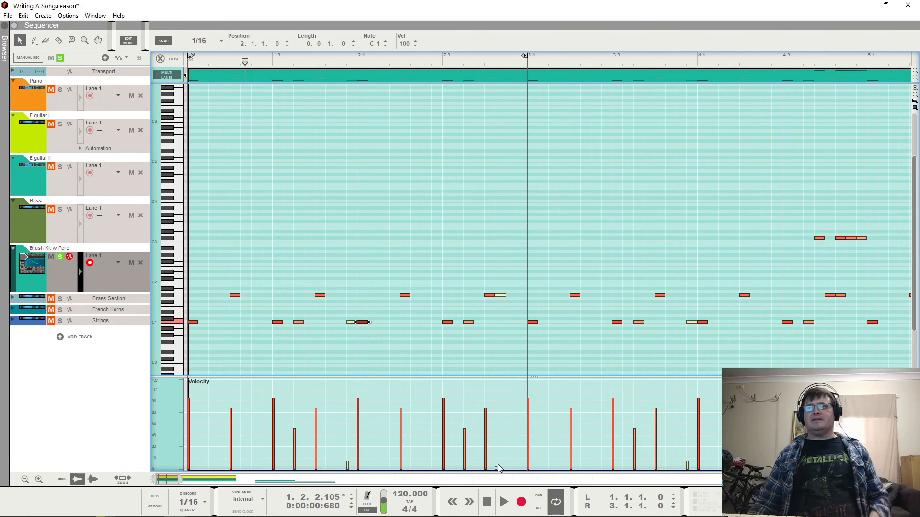
Step: Raise the velocity of the last G#1 note in bar 2 and play the drum loop
click(500, 438)
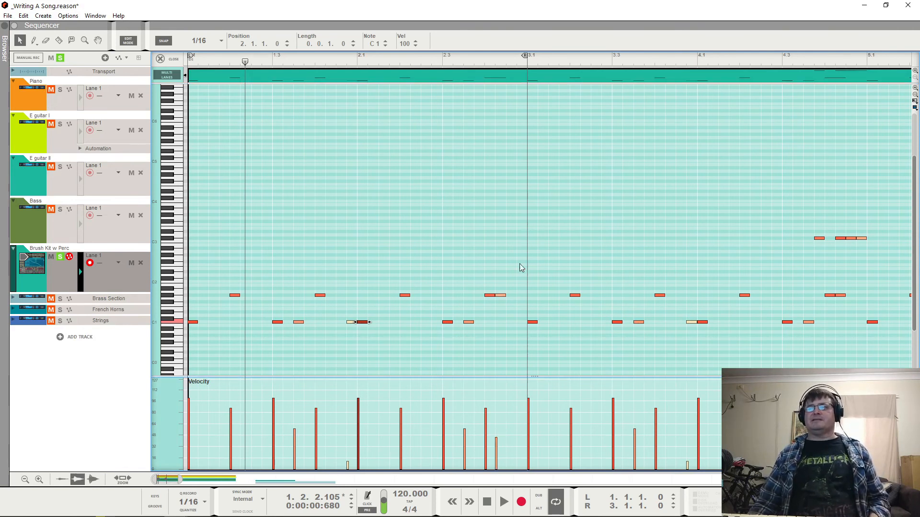
key(space)
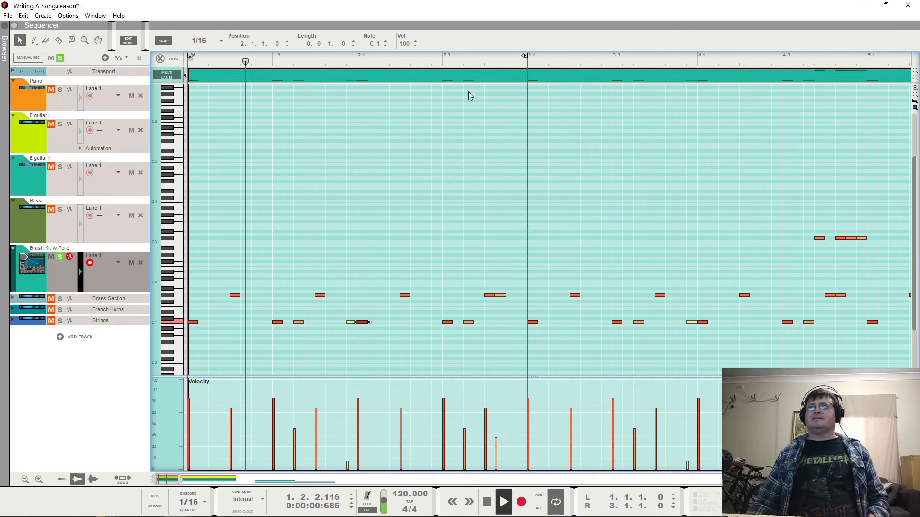
key(space)
Step: Lower the last G#1 note in bar 2 to a very soft velocity and play the two-bar loop
click(497, 449)
drag(497, 450, 497, 462)
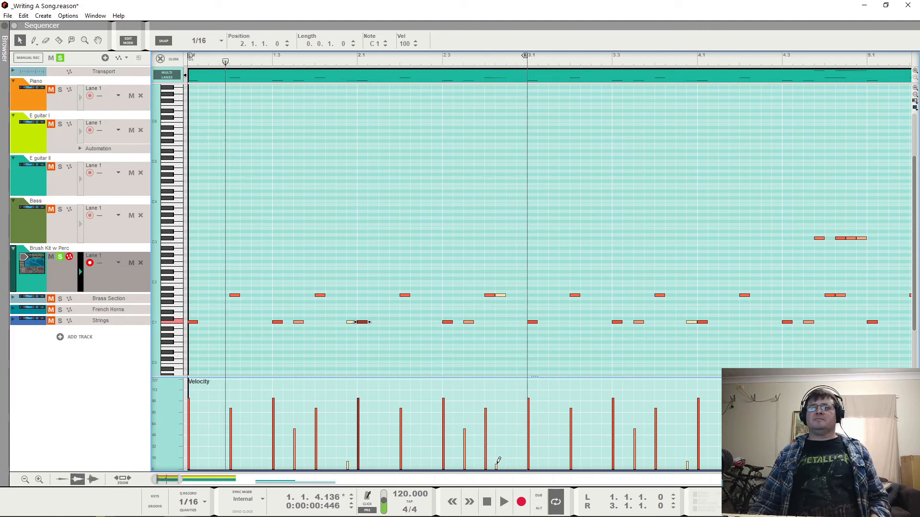
key(space)
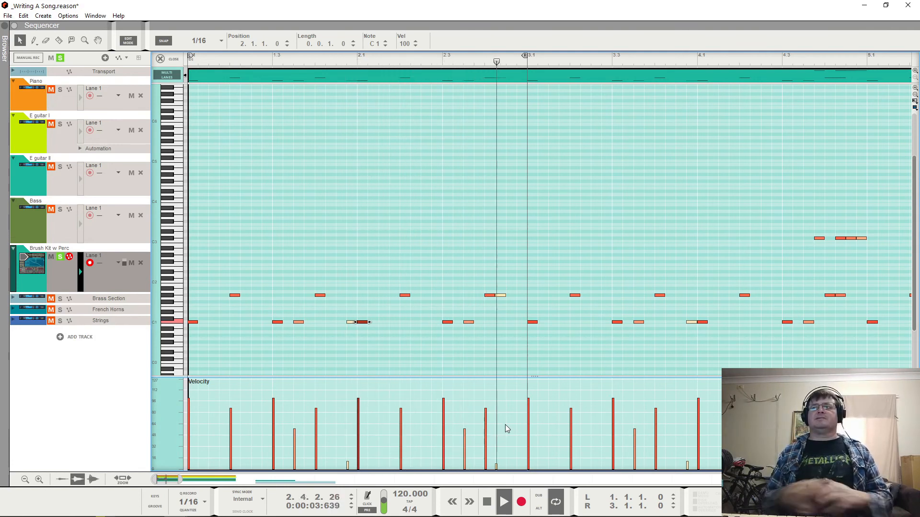
key(space)
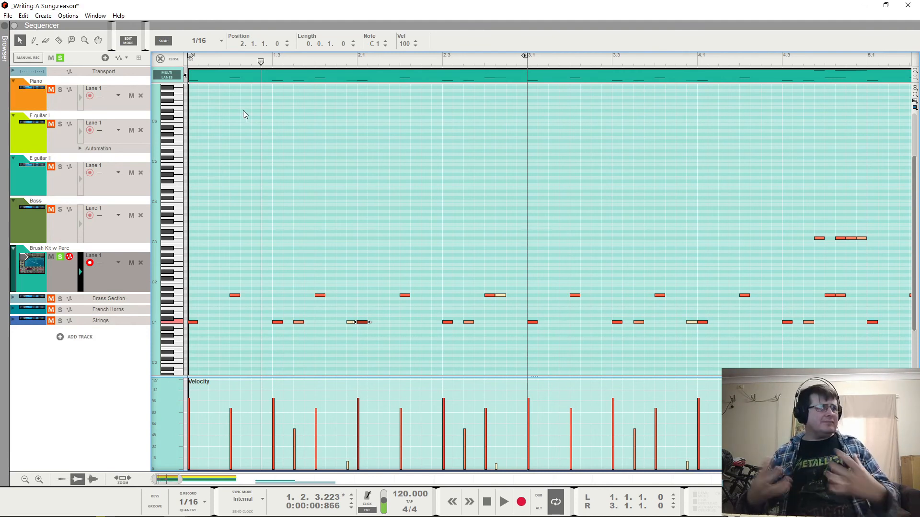
Step: Solo the Bass track together with Brush Kit w Perc, play them from bar 1, and return to the arrangement view
key(Home)
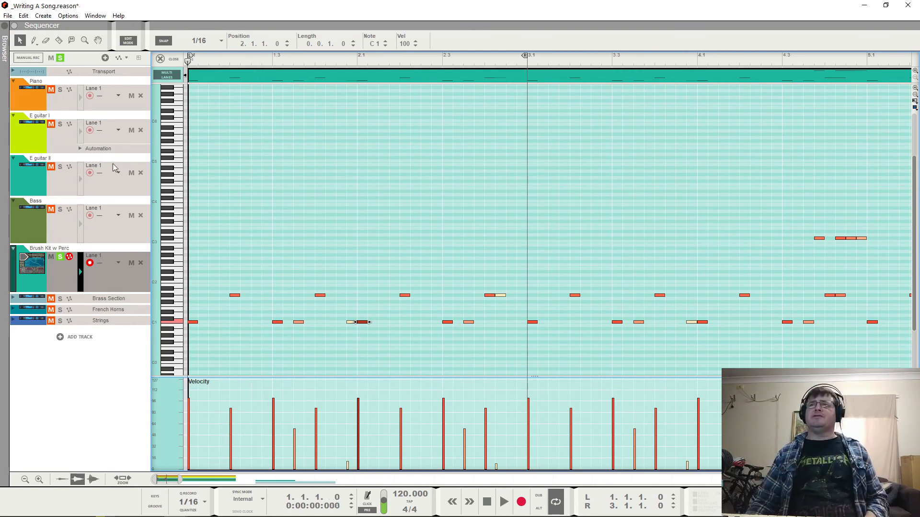
key(space)
click(61, 58)
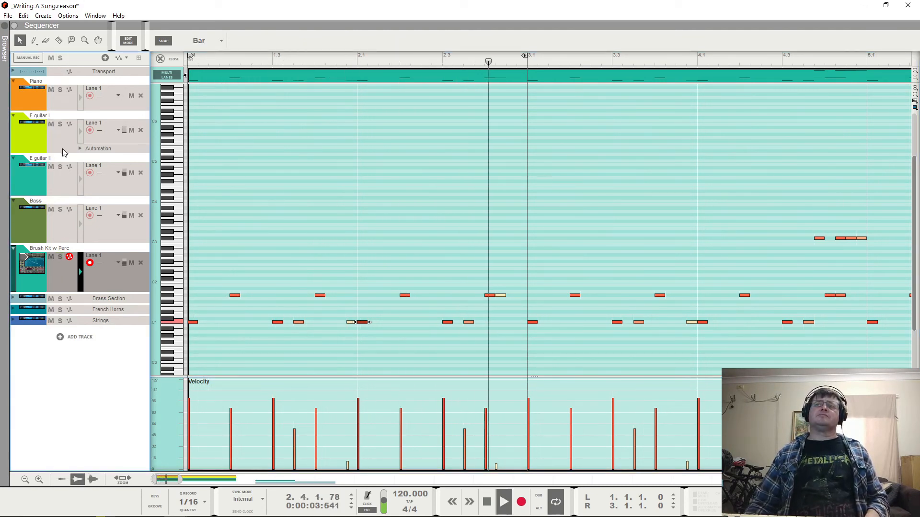
click(60, 209)
click(60, 256)
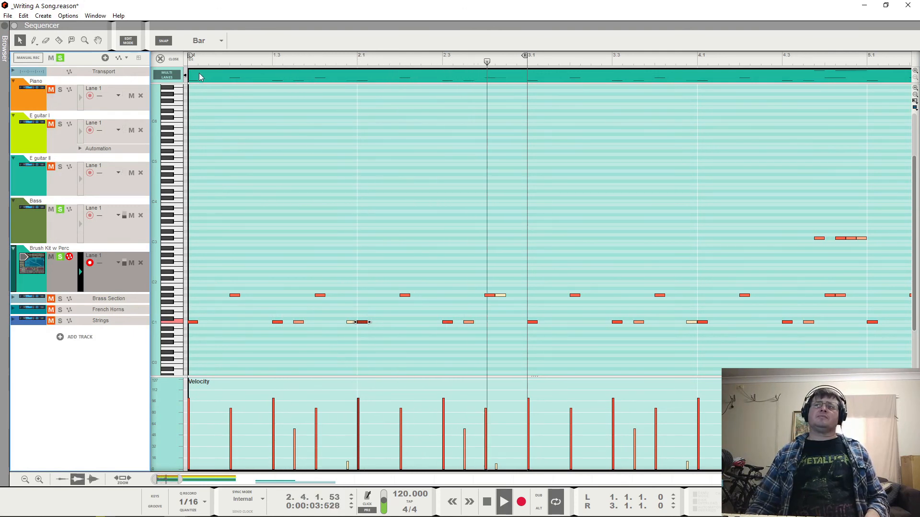
key(Tab)
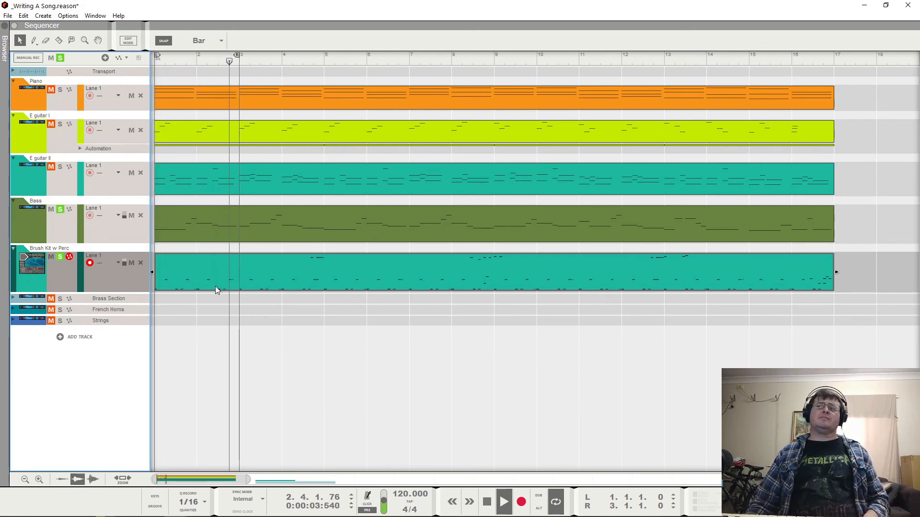
key(space)
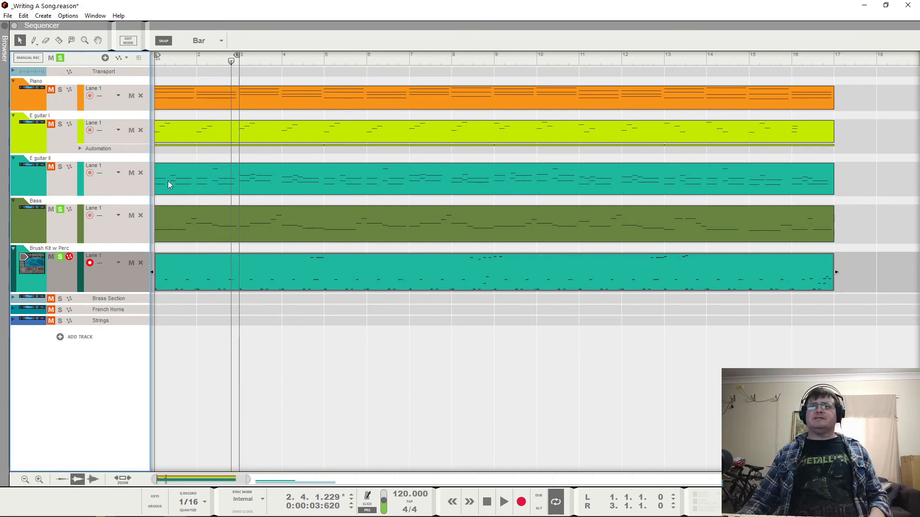
Step: Replace the Bass solo with E guitar II and play it together with the drums
click(60, 209)
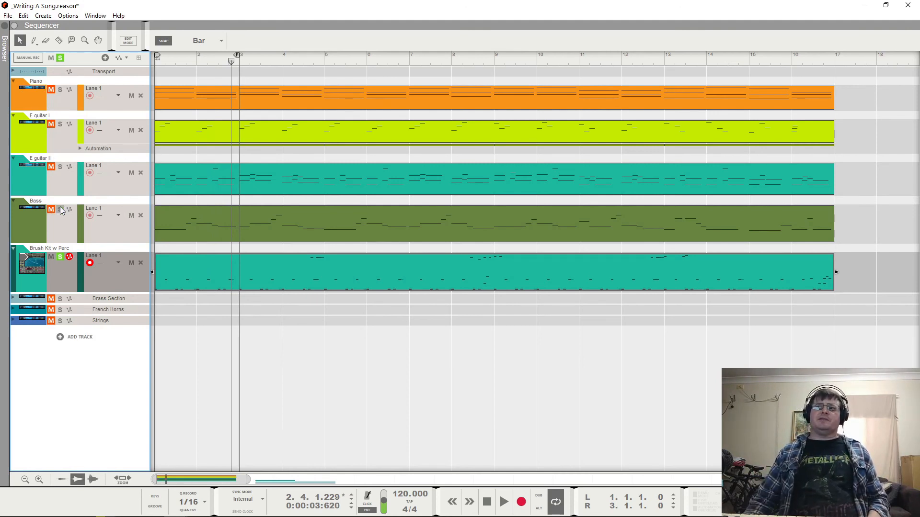
click(61, 168)
click(194, 60)
click(246, 273)
key(space)
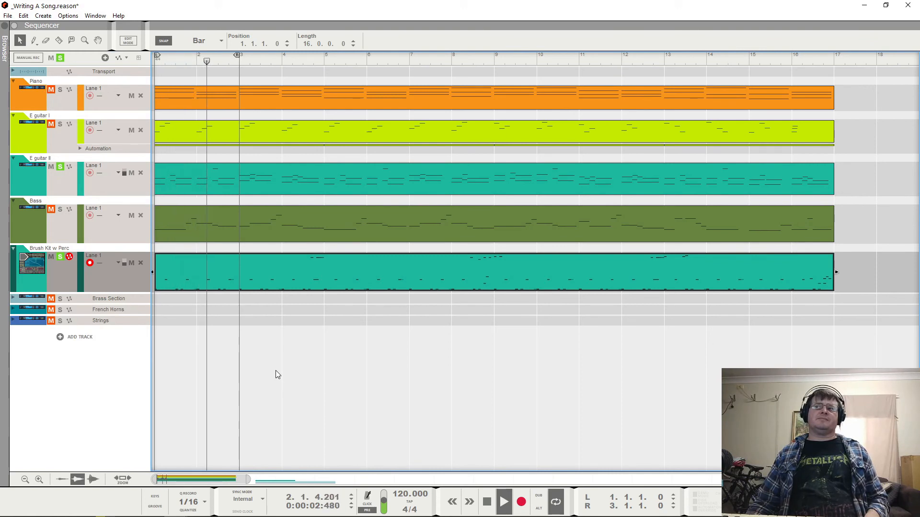
key(space)
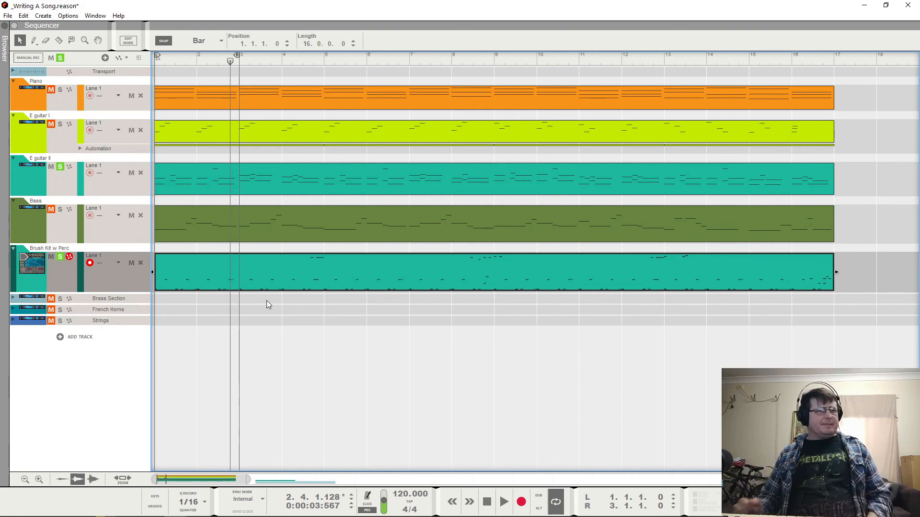
key(space)
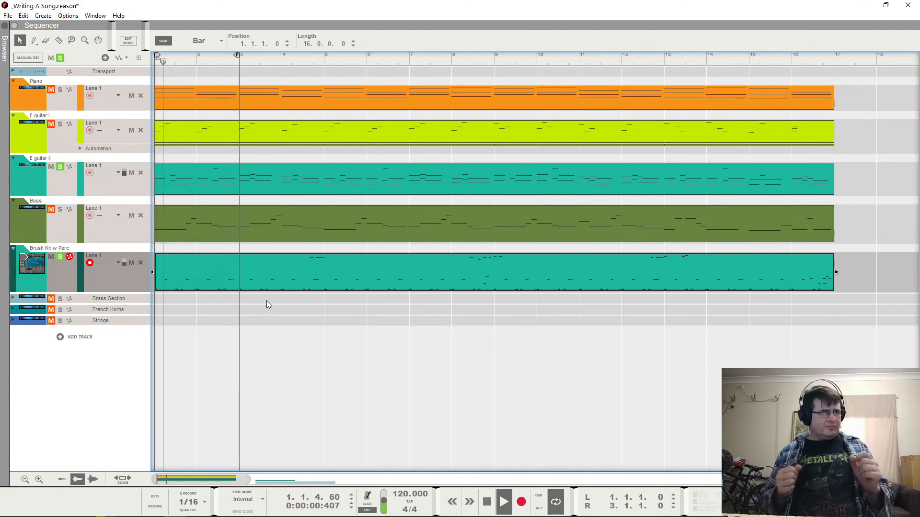
key(space)
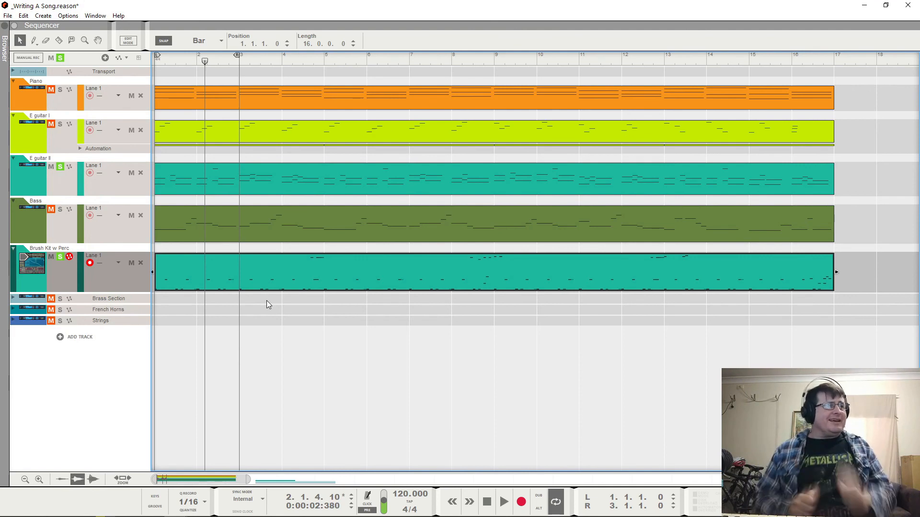
Step: Move the solo from E guitar II to E guitar I and play it with the drums
click(59, 166)
click(60, 124)
key(space)
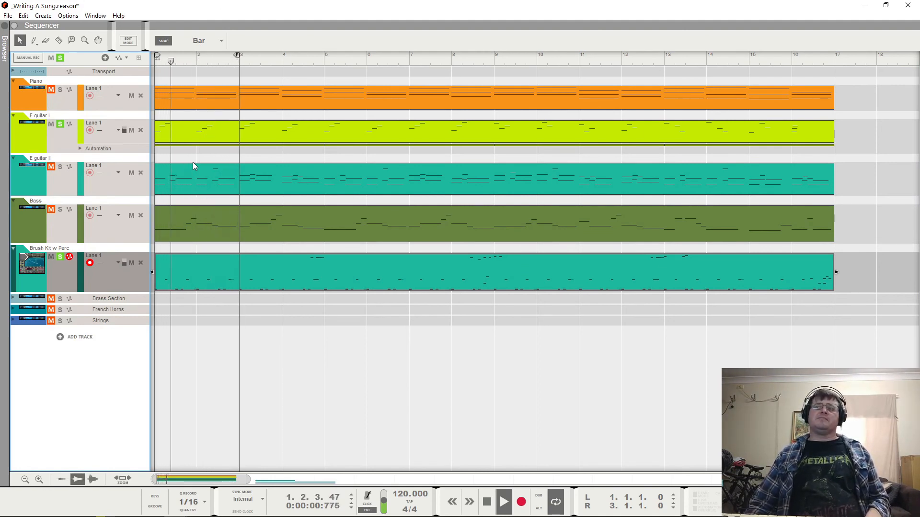
Step: Replace the E guitar I solo with Piano and listen to it with the drums
click(63, 125)
click(60, 91)
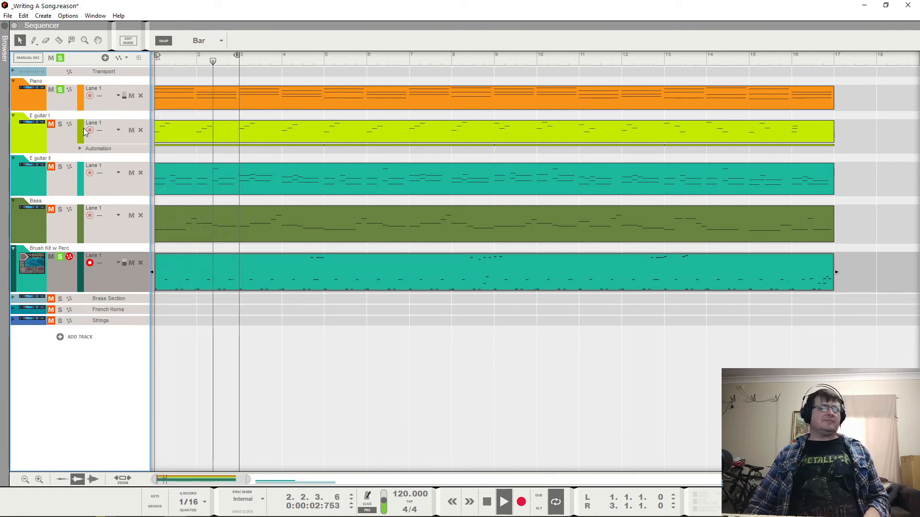
key(space)
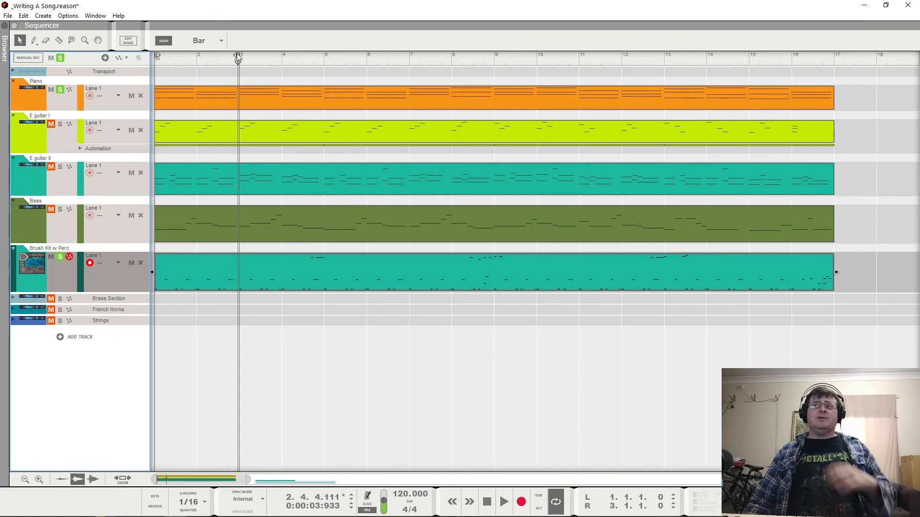
Step: Extend the loop to bar 5, then unsolo Piano and Brush Kit w Perc and play all tracks
drag(238, 57, 323, 57)
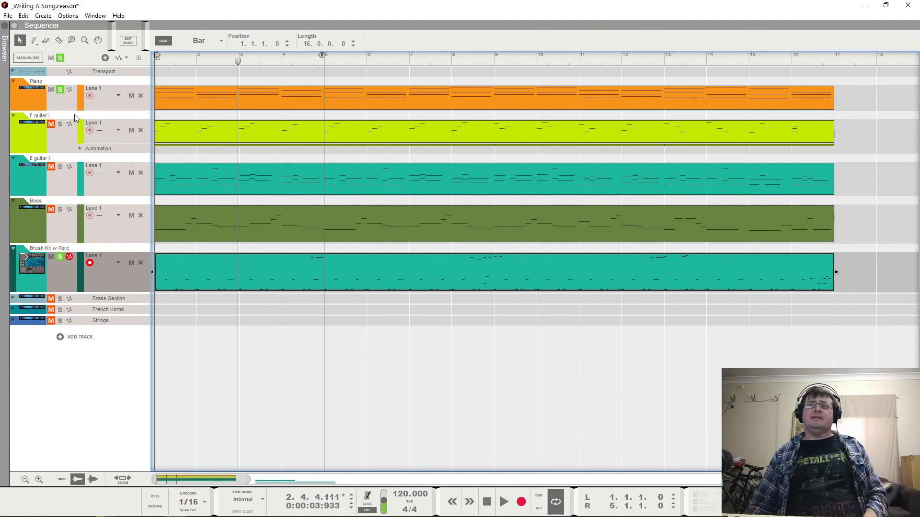
click(60, 91)
click(60, 259)
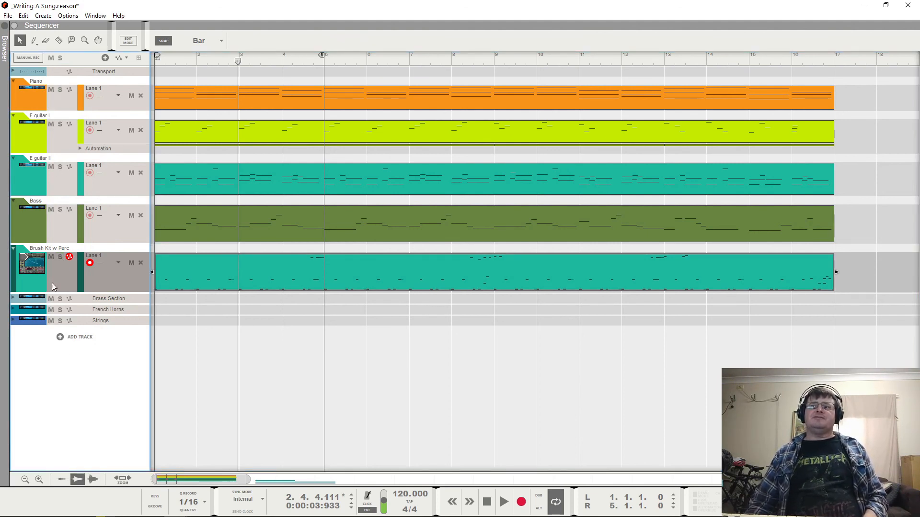
key(space)
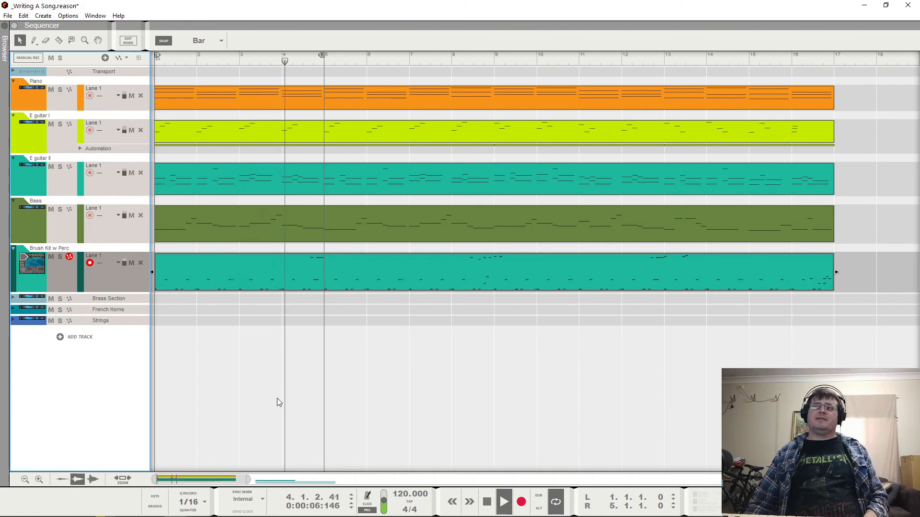
key(space)
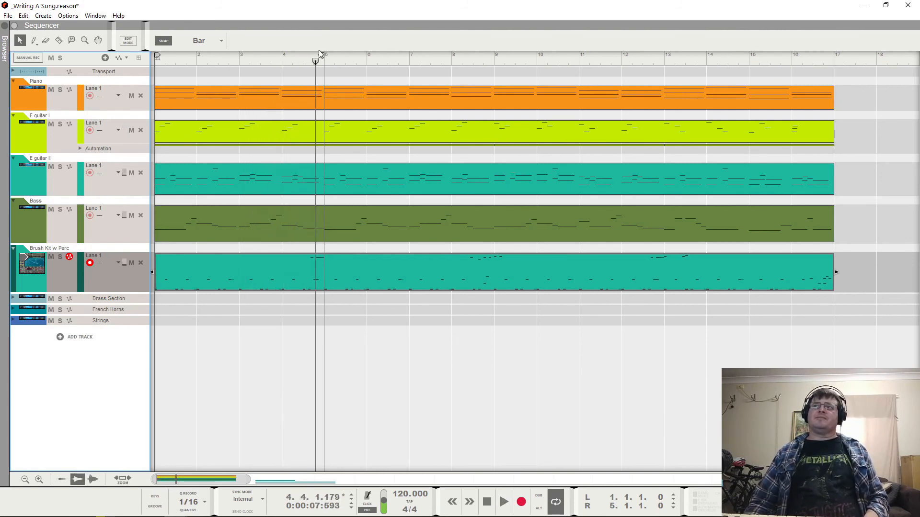
Step: Open the Brush Kit w Perc clip, select the drum notes in the first two bars, and play the fill into bar 5
double_click(291, 275)
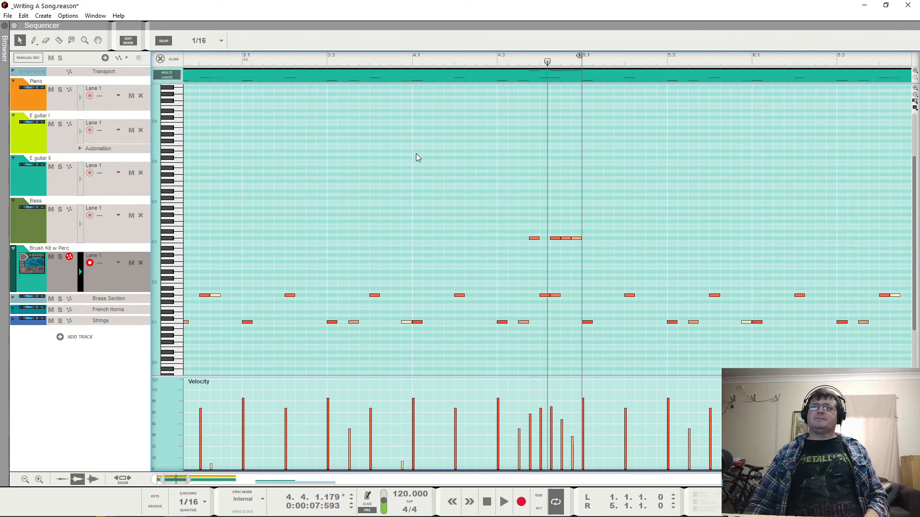
drag(178, 475, 168, 479)
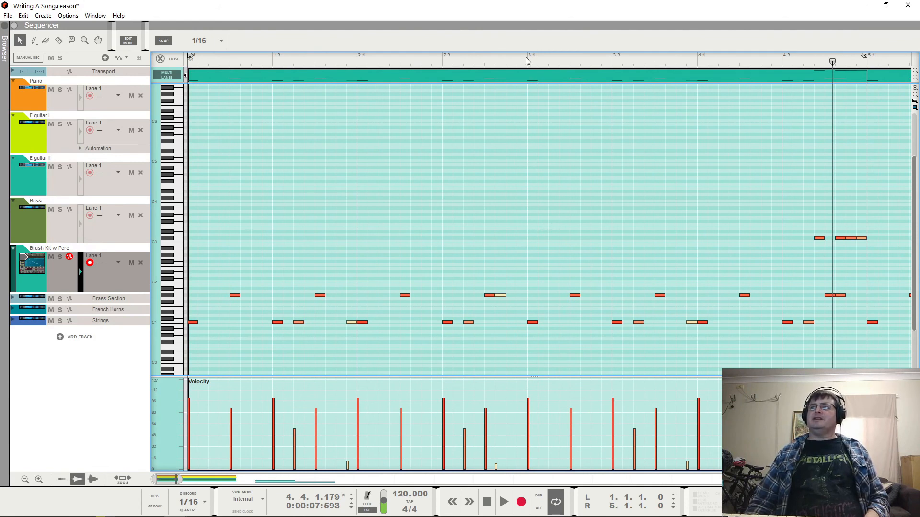
drag(525, 57, 188, 91)
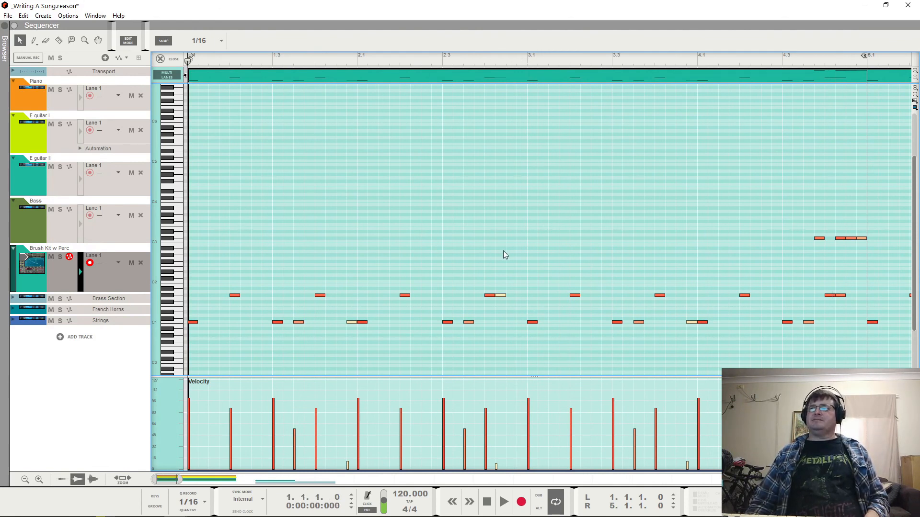
drag(525, 249, 137, 353)
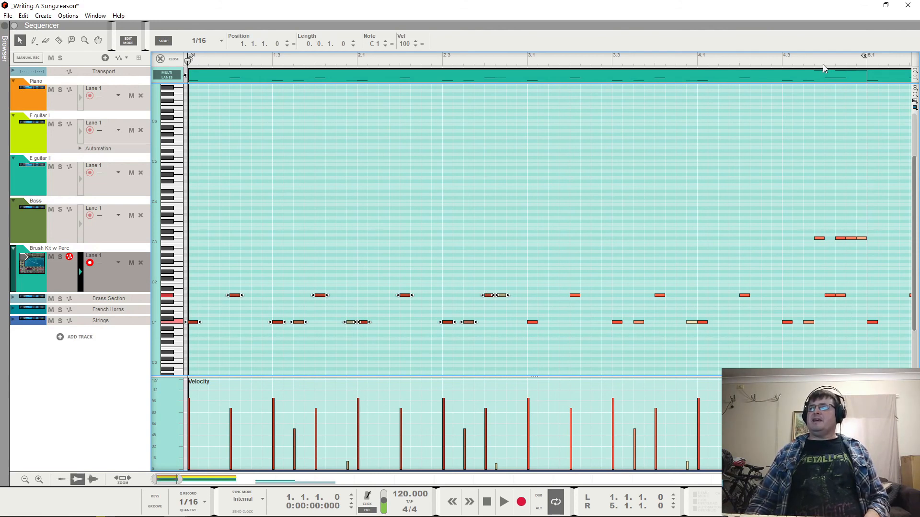
click(781, 59)
key(space)
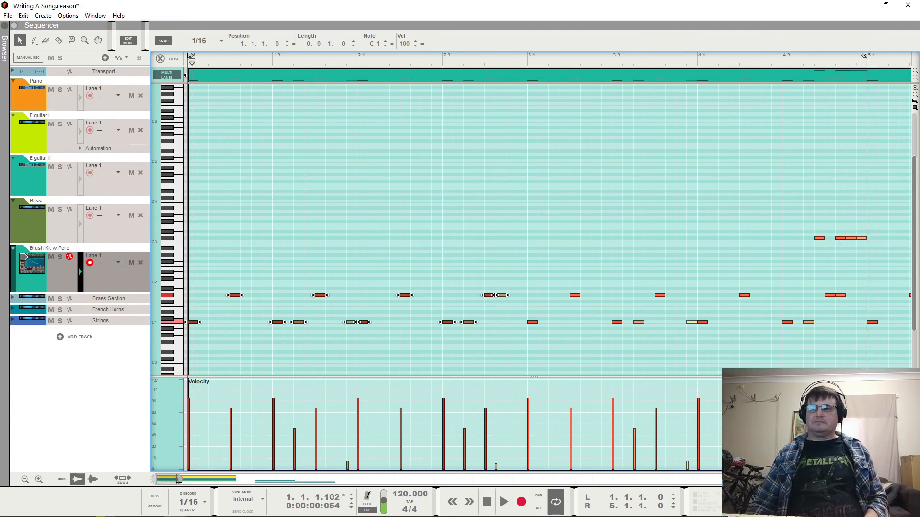
Step: Bring more bars of the drum clip into view and extend the loop to bar 9
drag(178, 480, 209, 481)
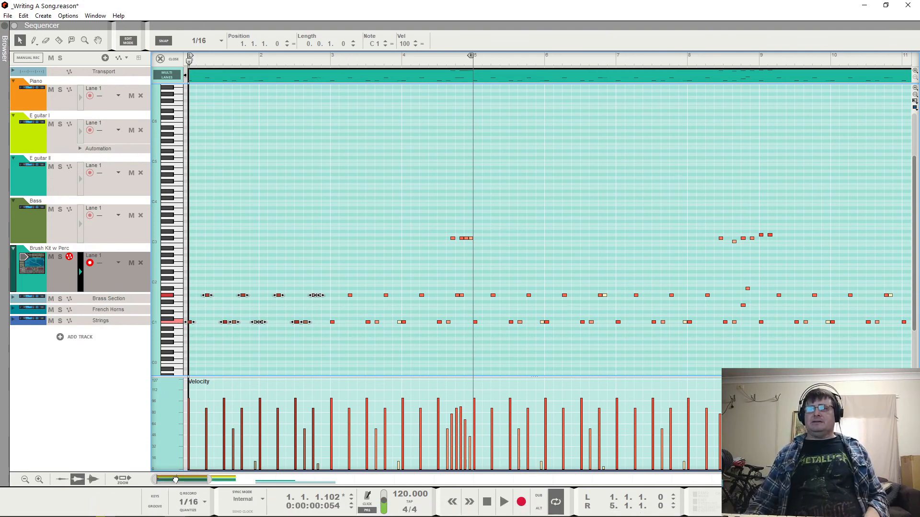
drag(170, 477, 178, 476)
alt+click(615, 65)
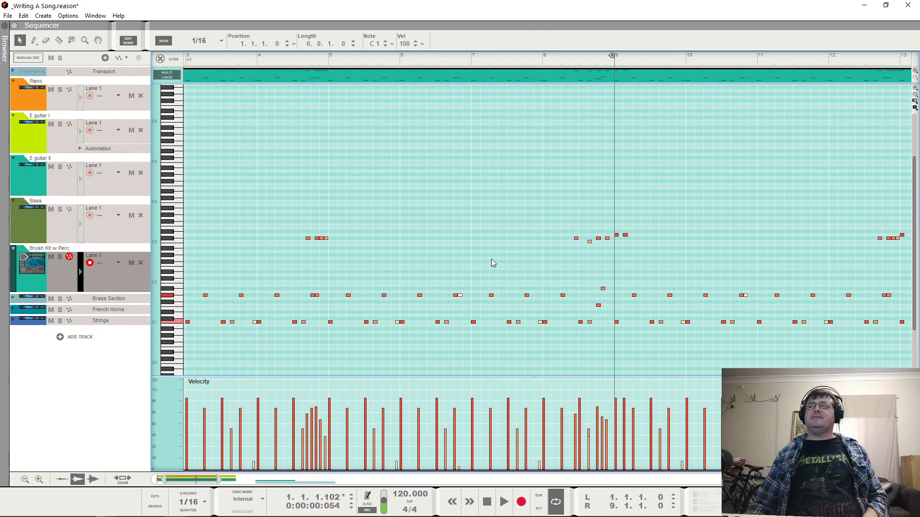
Step: Select the fill notes before bars 5 and 9 in turn, then play through both drum fills
drag(304, 243, 341, 232)
drag(566, 228, 610, 253)
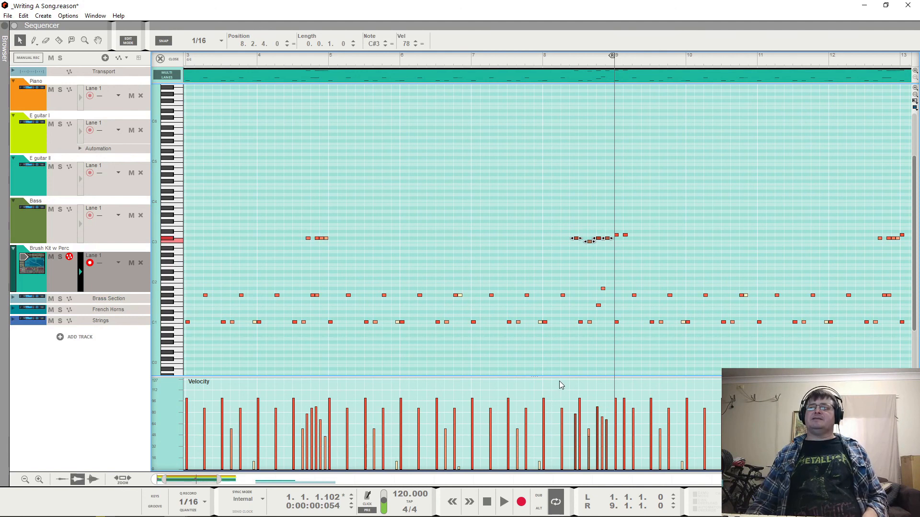
click(311, 296)
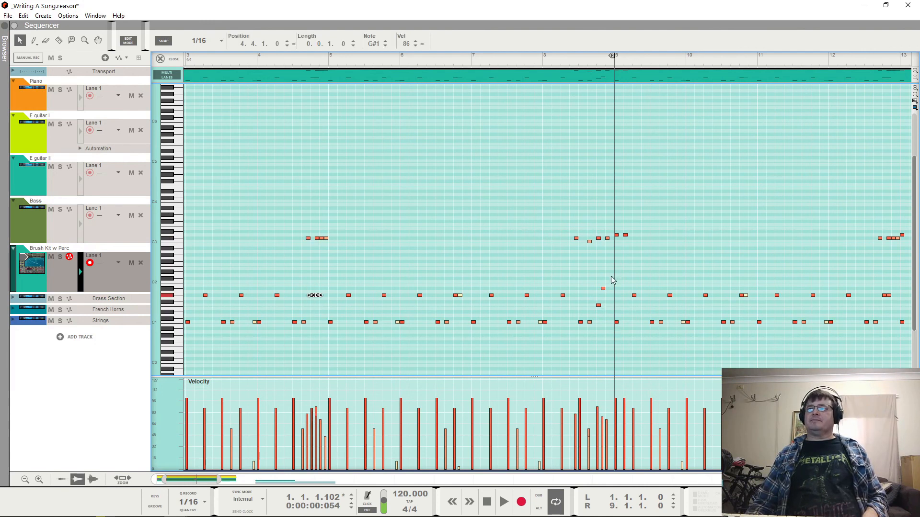
drag(612, 280, 598, 324)
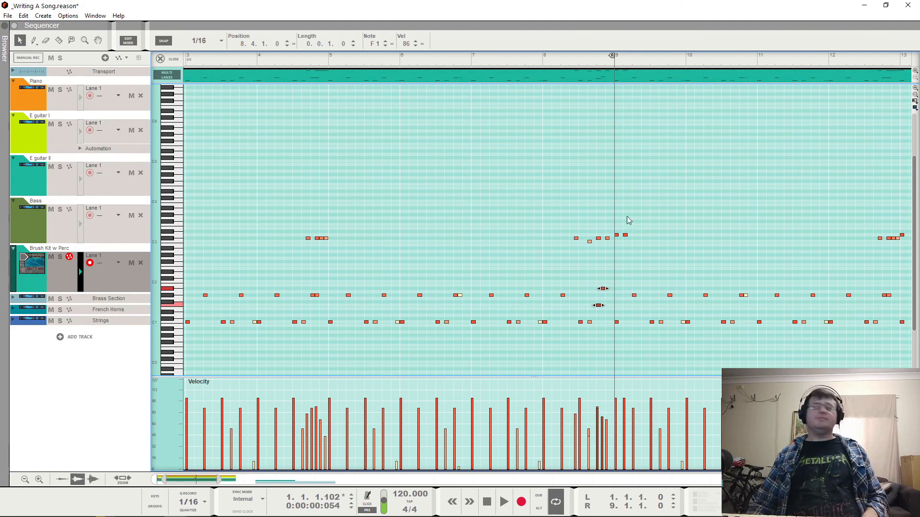
click(302, 65)
key(space)
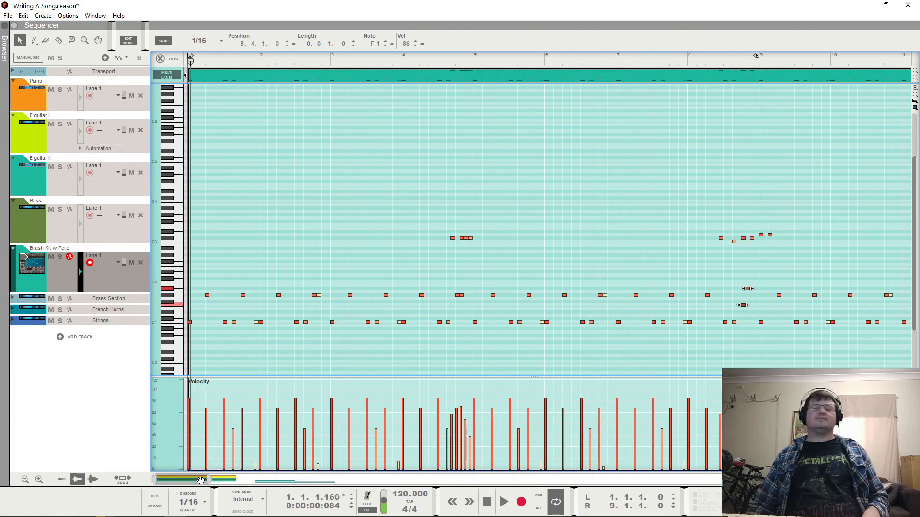
Step: Play the drum fill into bar 13 from bar 12, beat 3, then return the playhead to the song start
drag(201, 481, 236, 480)
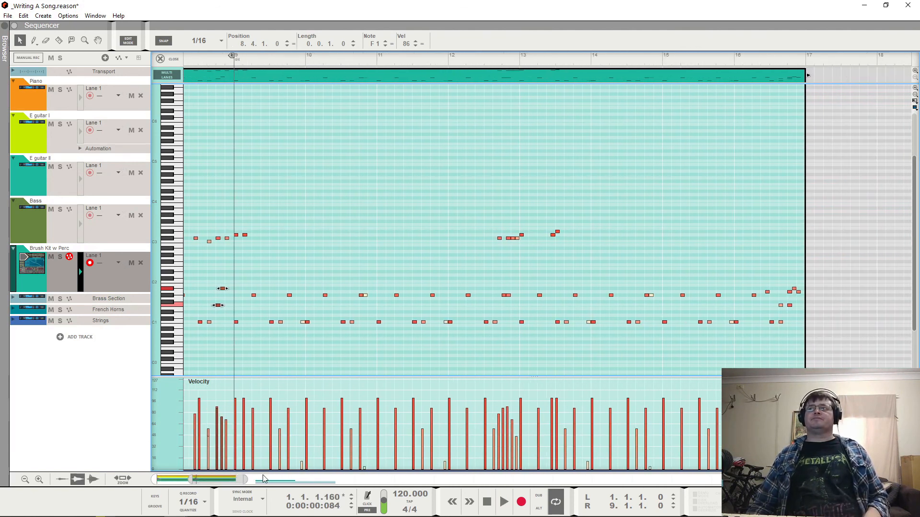
click(520, 61)
click(485, 62)
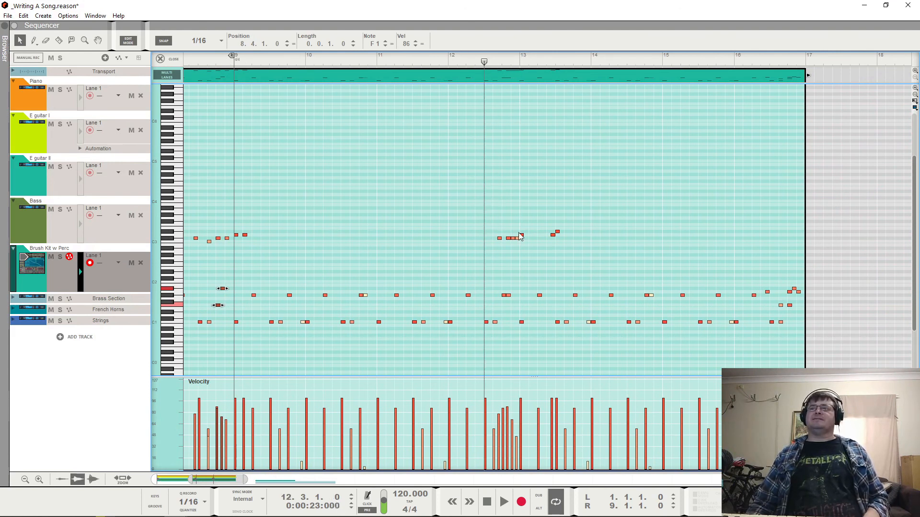
key(space)
key(space)
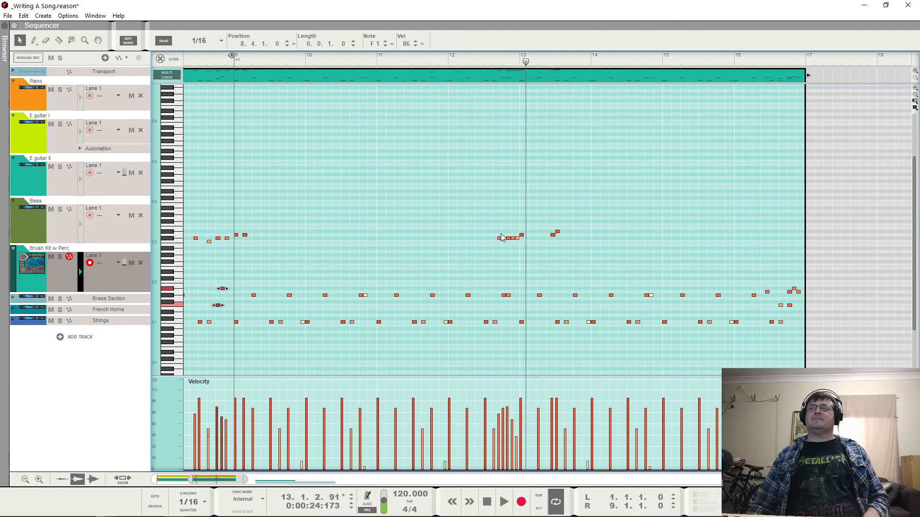
click(484, 62)
mouse_move(481, 63)
mouse_down()
mouse_move(54, 143)
mouse_move(417, 173)
mouse_move(919, 176)
mouse_move(376, 177)
mouse_move(404, 174)
mouse_move(381, 185)
mouse_move(375, 230)
mouse_move(378, 65)
mouse_move(0, 65)
mouse_up()
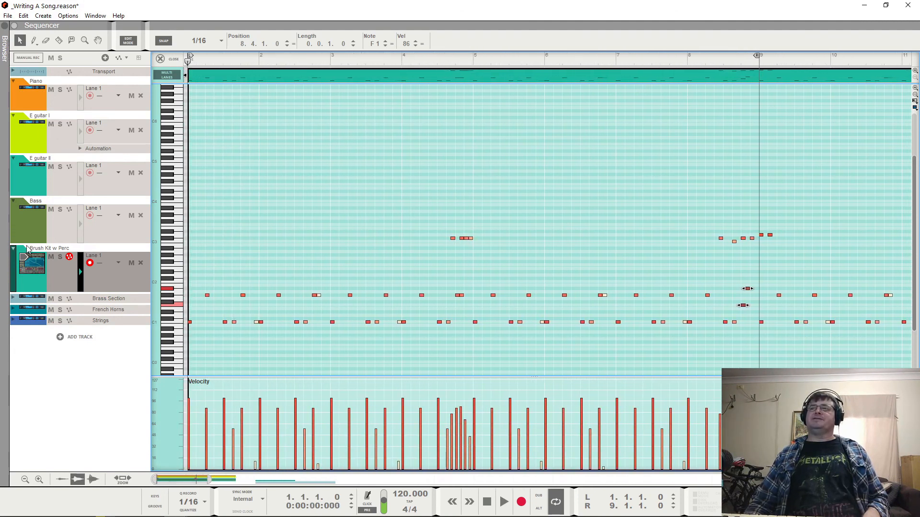
Step: Audition the C3 and D3 drum sounds with their notes selected, then play the fill leading into bar 9
click(181, 238)
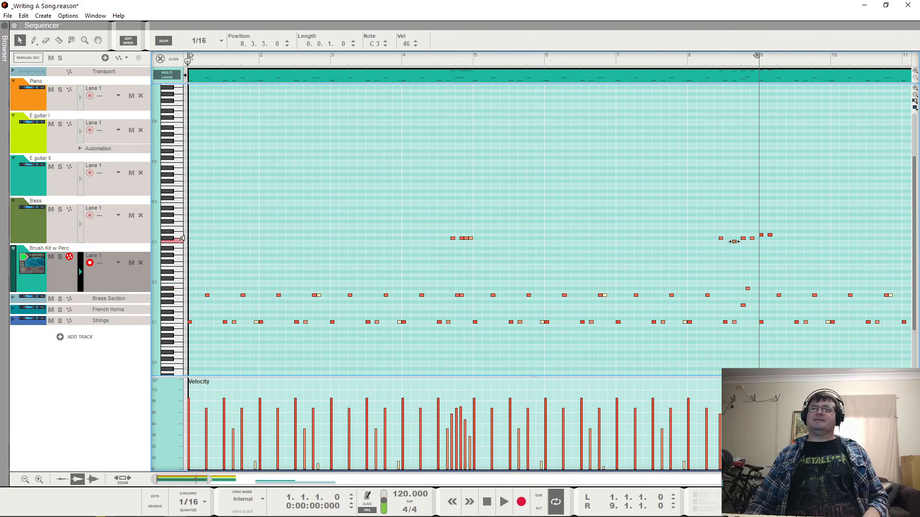
click(181, 233)
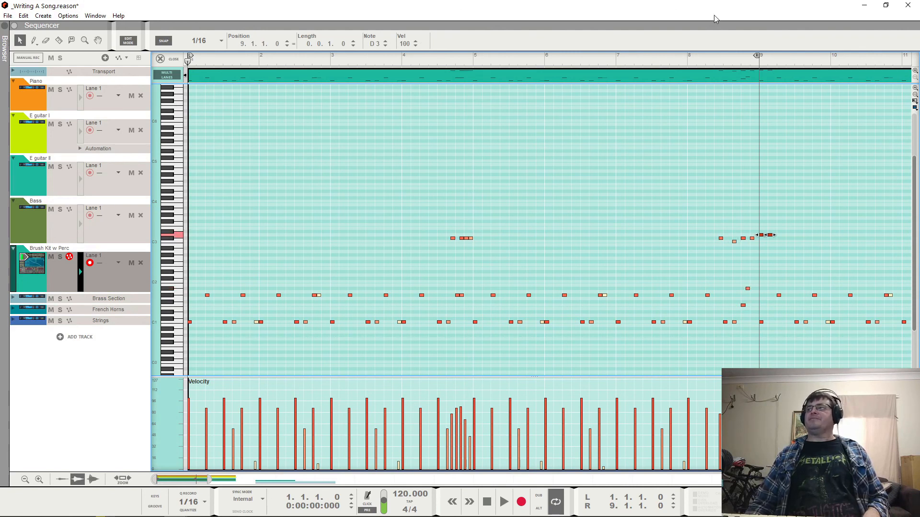
click(727, 60)
key(space)
key(space)
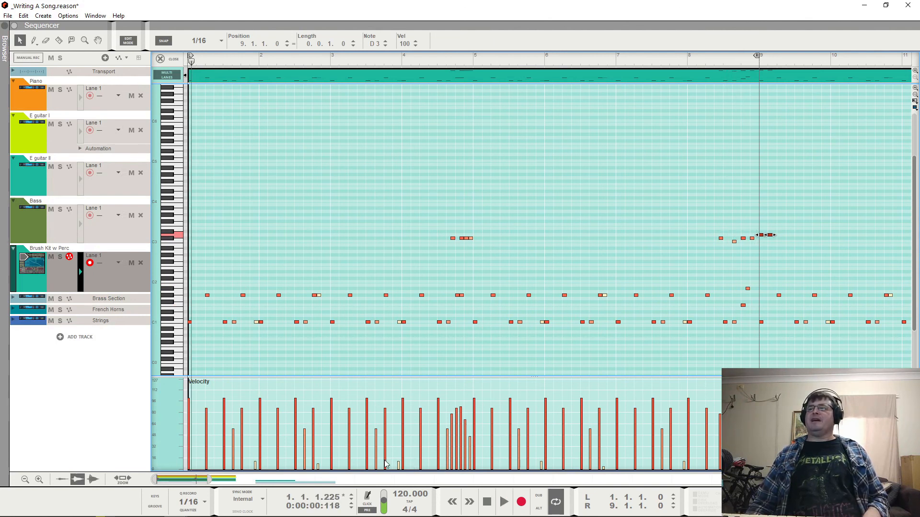
Step: Extend the loop to bar 13 and play all tracks from bar 8, beat 3
drag(207, 480, 235, 481)
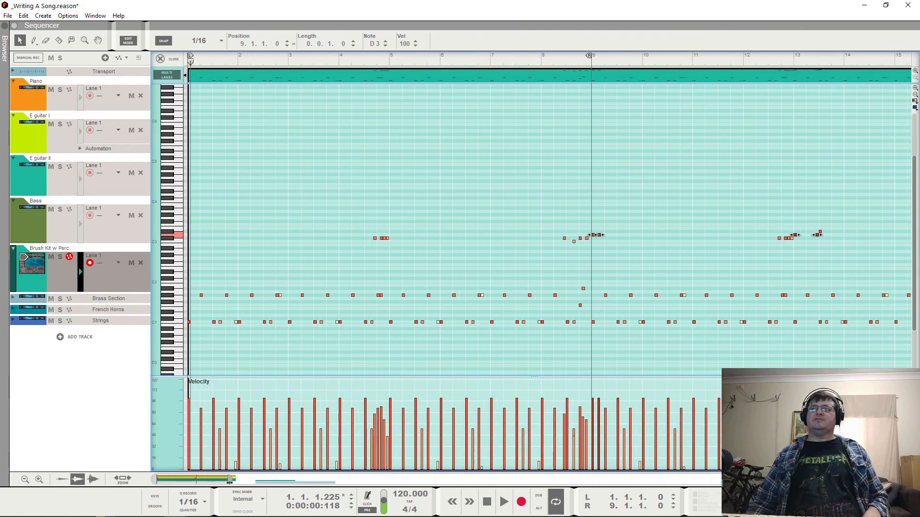
drag(589, 56, 791, 79)
click(564, 62)
key(space)
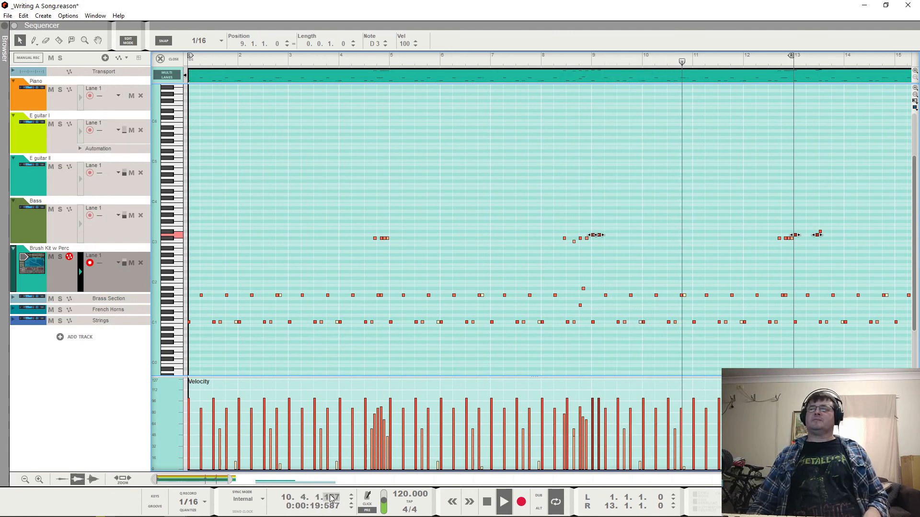
Step: Extend the loop to bar 17 at the end of the drum clip and play from bar 9
drag(198, 481, 225, 481)
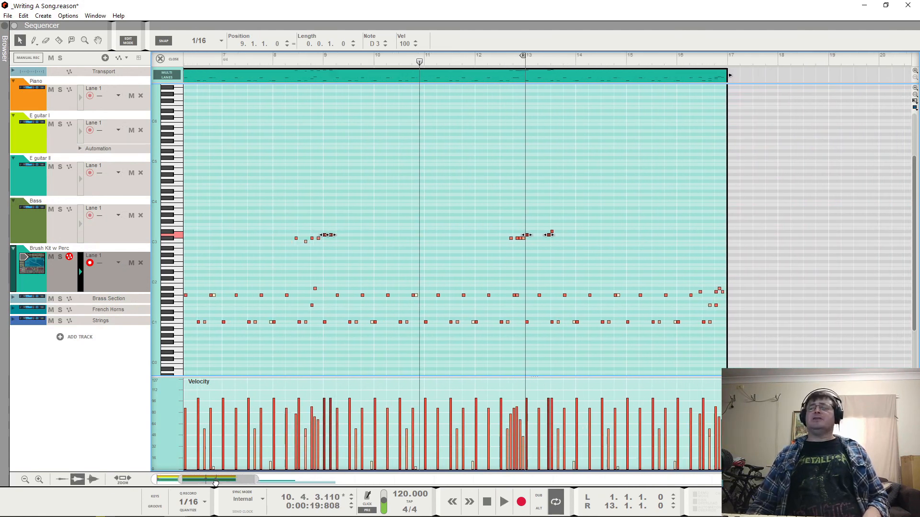
click(544, 74)
drag(525, 55, 725, 56)
click(325, 61)
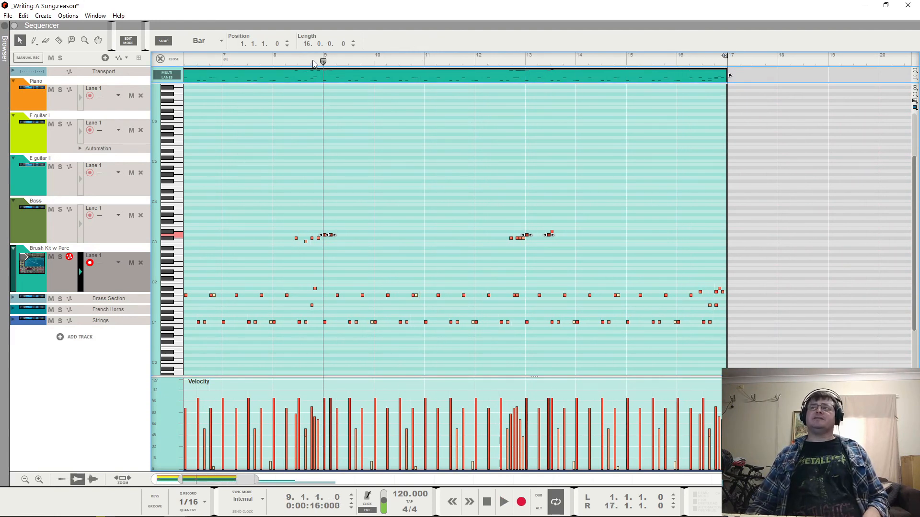
click(503, 502)
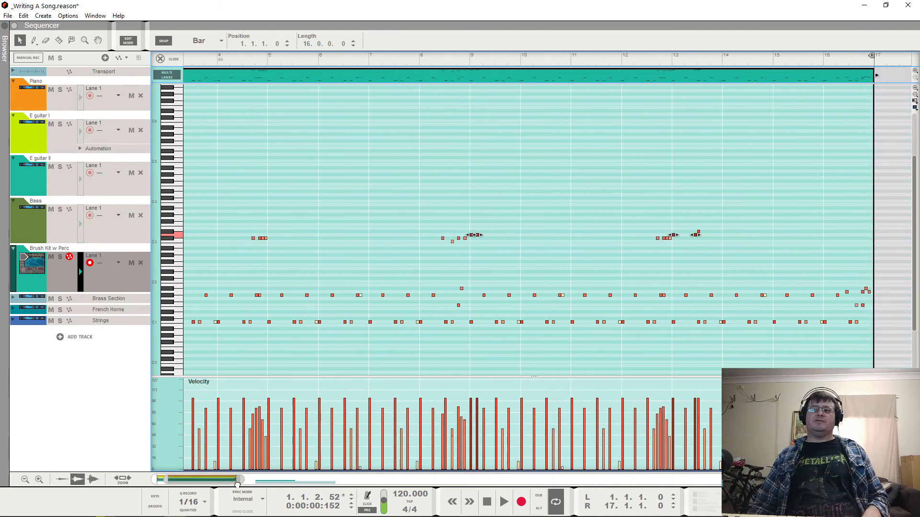
Step: Try copying the cymbal accents from bar 13 to bar 15, play the result, and delete the copied notes
scroll(501, 233, right, 10)
drag(488, 223, 558, 242)
click(426, 61)
key(space)
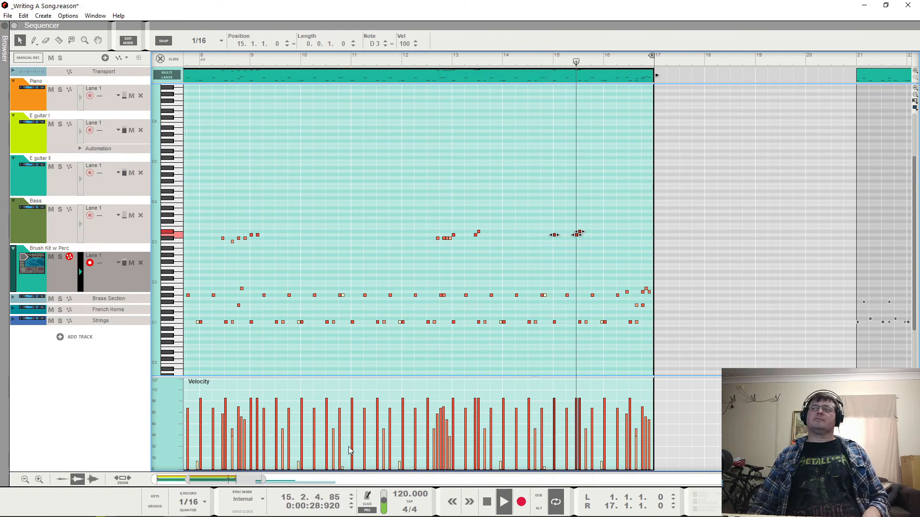
key(space)
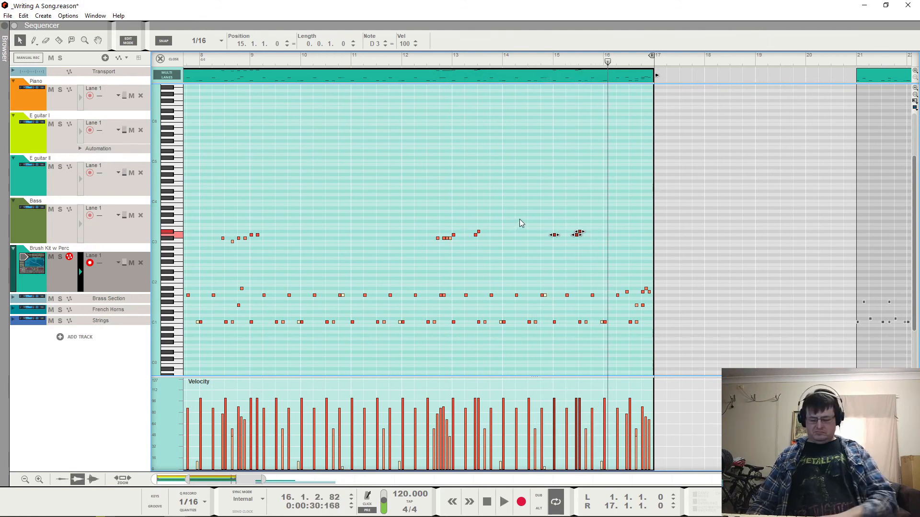
key(Delete)
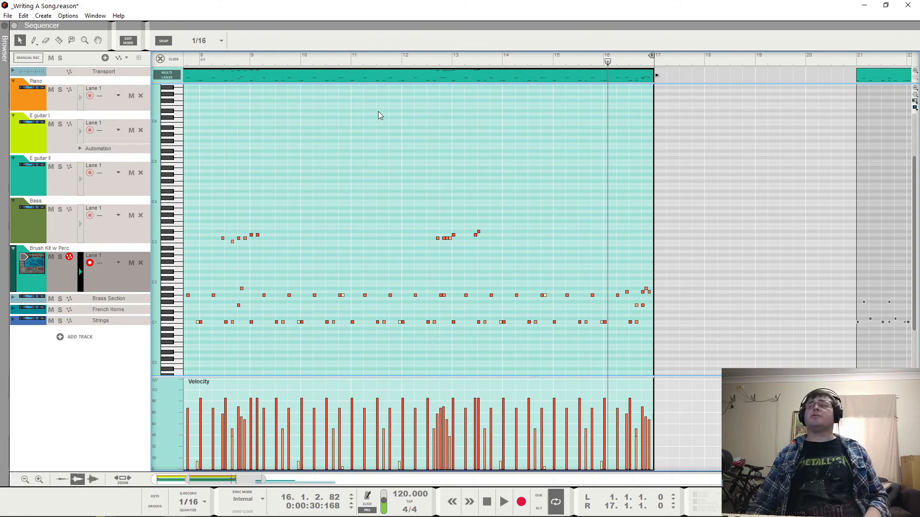
Step: Close the drum clip, mark bars 13 and 5 with the playhead, and return it to the start of the arrangement
click(162, 58)
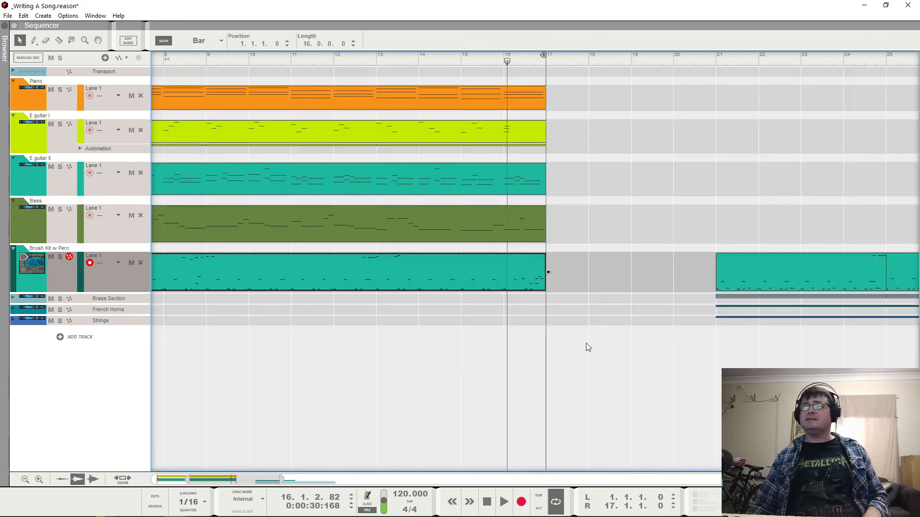
drag(198, 478, 165, 478)
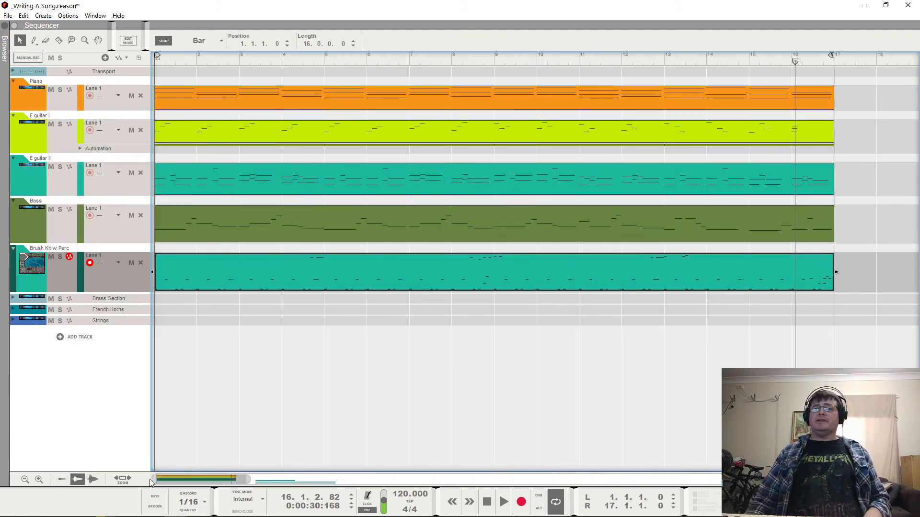
click(665, 59)
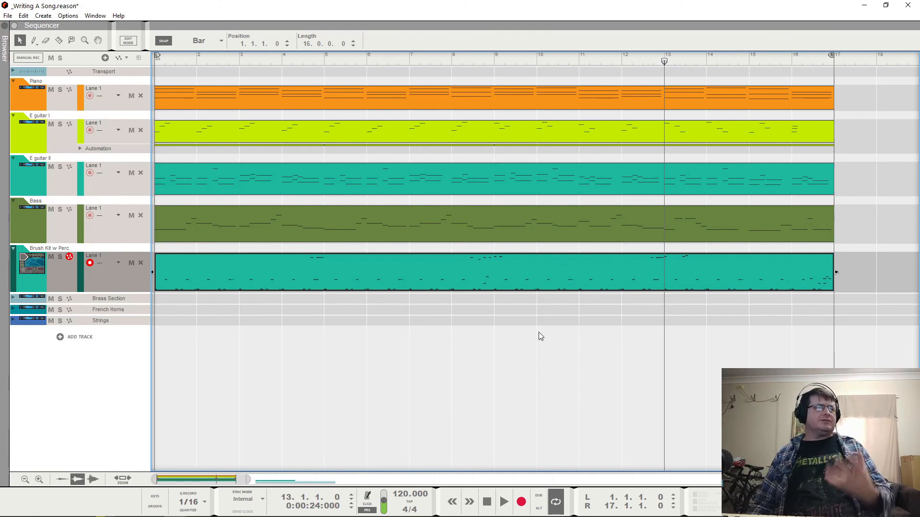
click(324, 61)
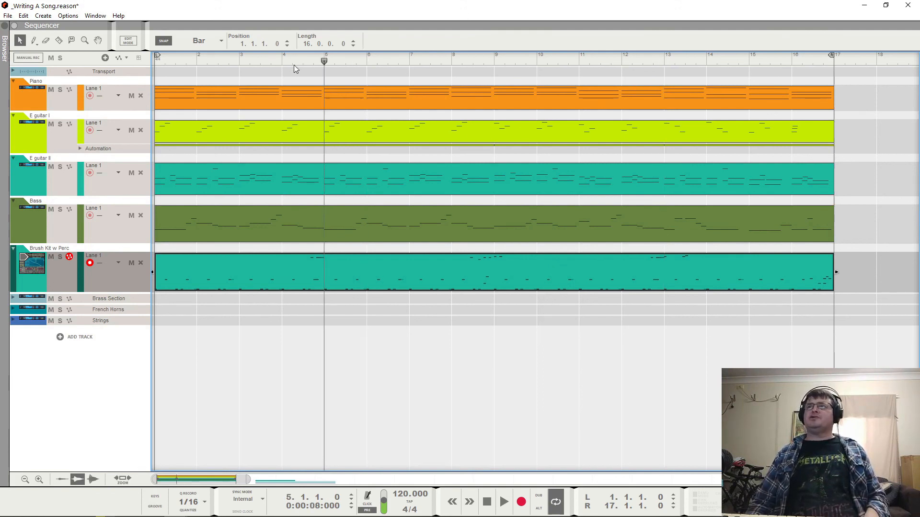
key(Home)
click(174, 353)
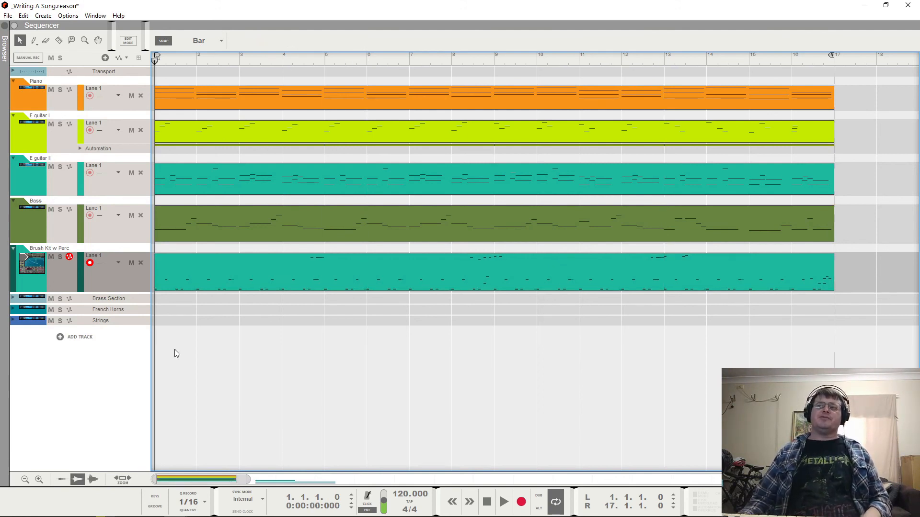
Step: Select the Piano clip, then switch keyboard input to the Piano, E guitar I, E guitar II and Bass tracks in turn
click(194, 101)
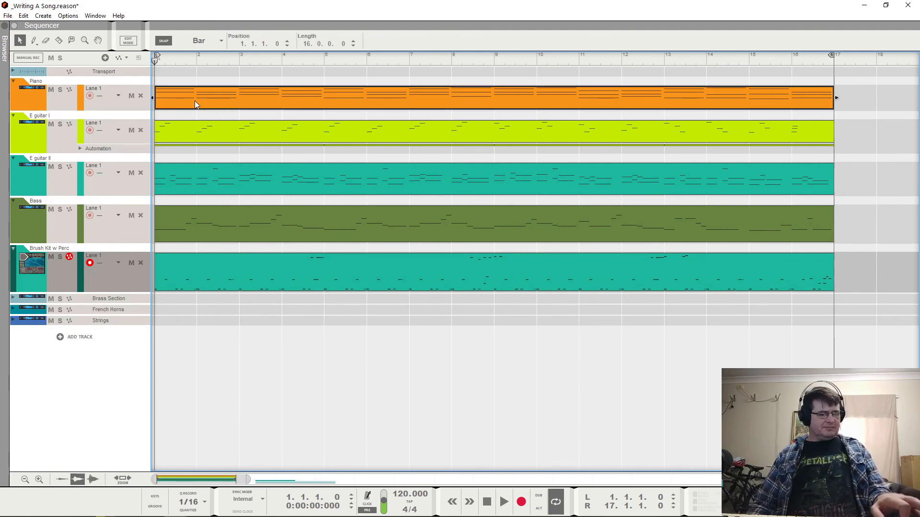
click(65, 96)
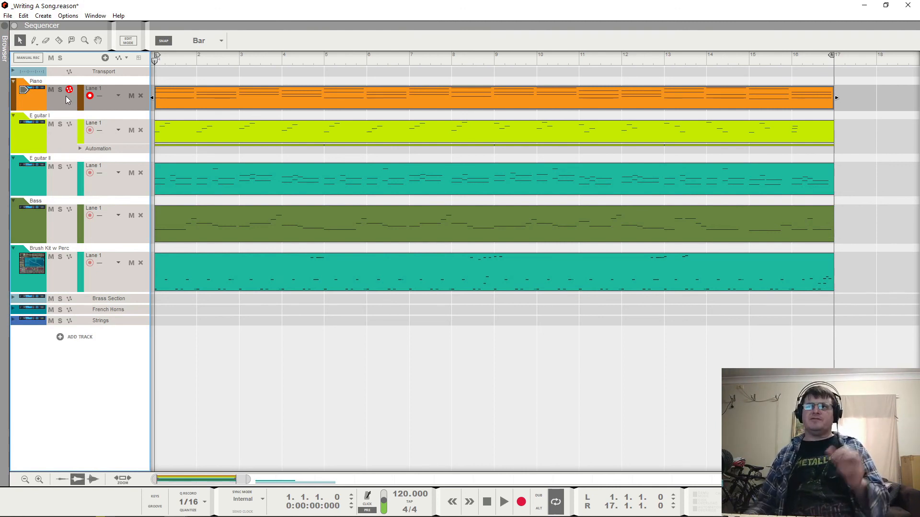
click(80, 135)
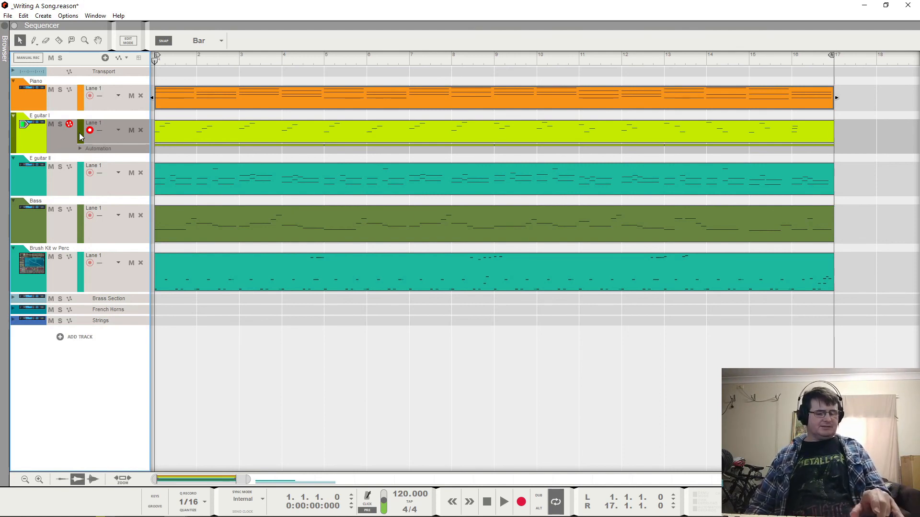
click(54, 180)
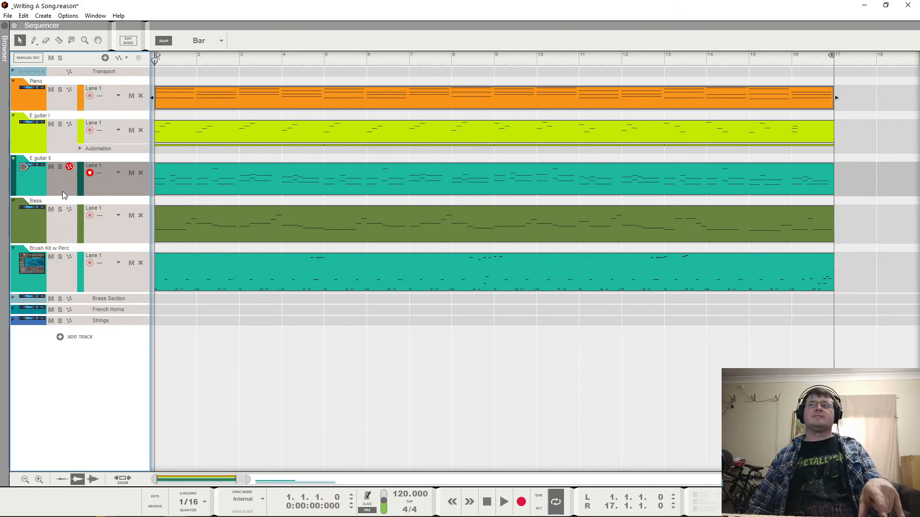
click(42, 221)
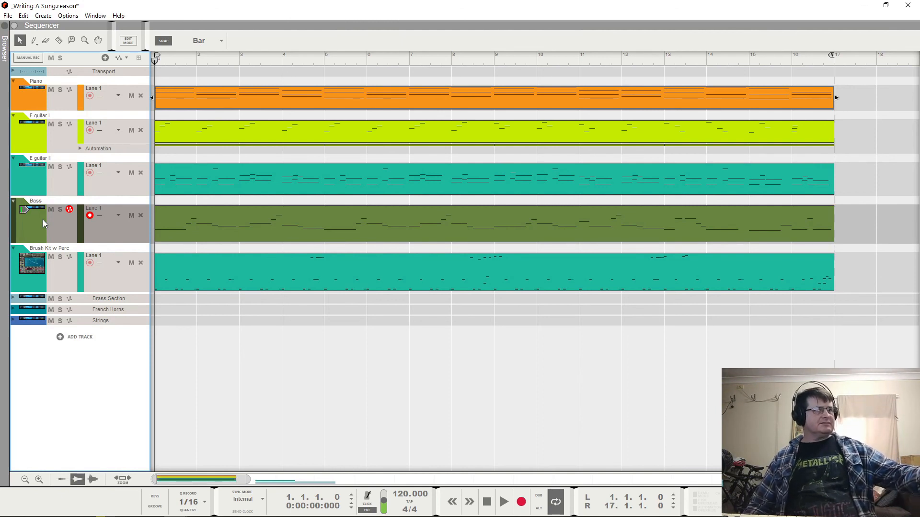
Step: Examine the Bass clip's notes after viewing the drum clip, then return to the arrangement and stop playback
click(238, 263)
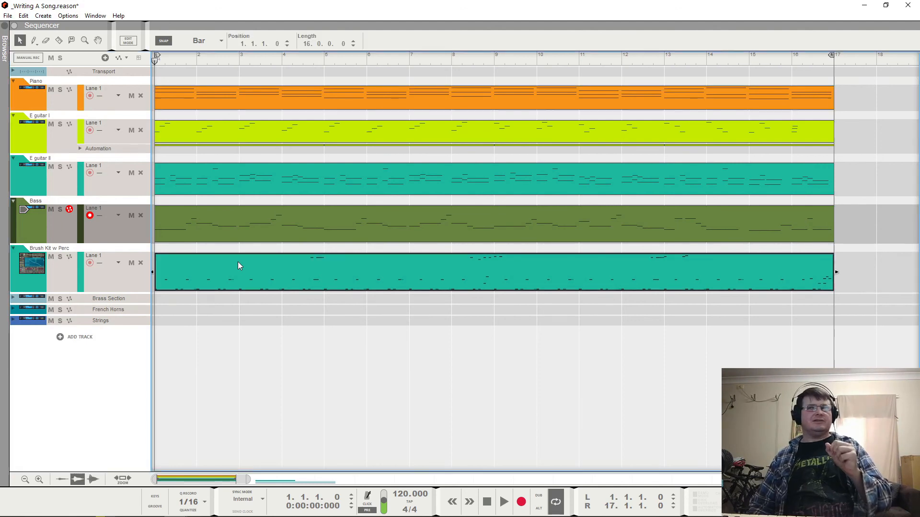
double_click(238, 266)
click(47, 226)
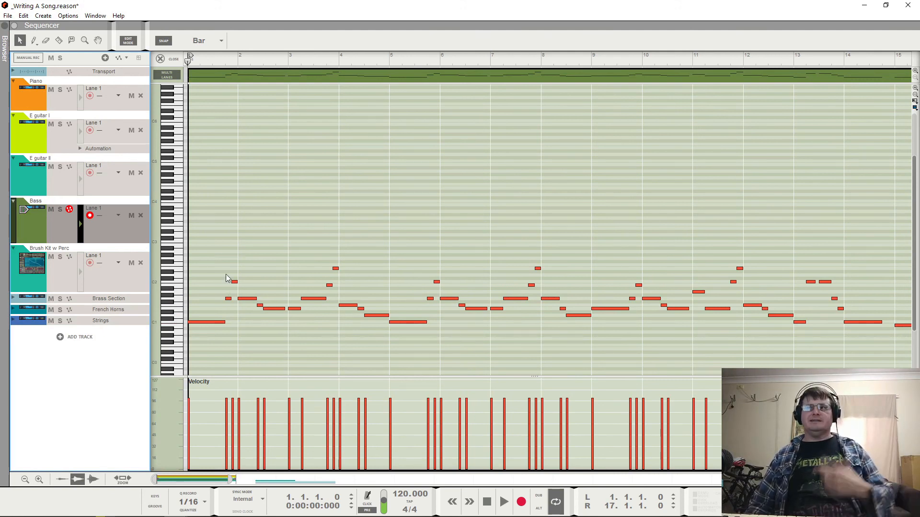
click(160, 58)
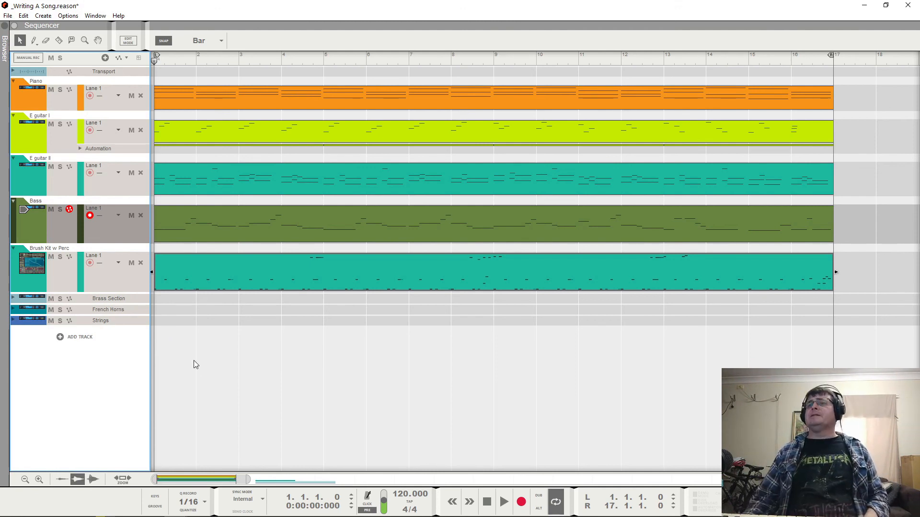
click(490, 510)
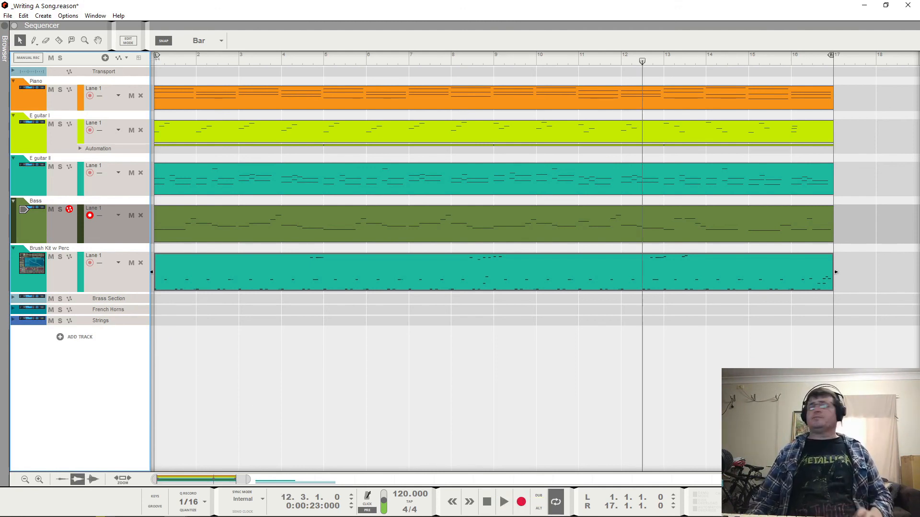